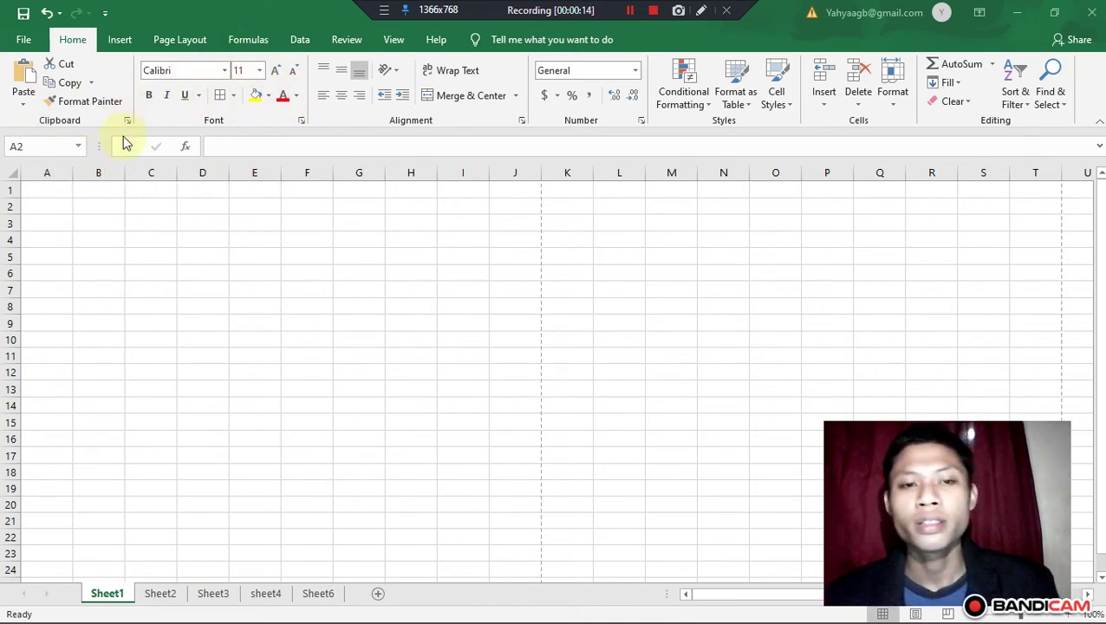
{"action": "left_click", "coordinate": [43, 187]}
{"action": "left_click", "coordinate": [43, 206]}
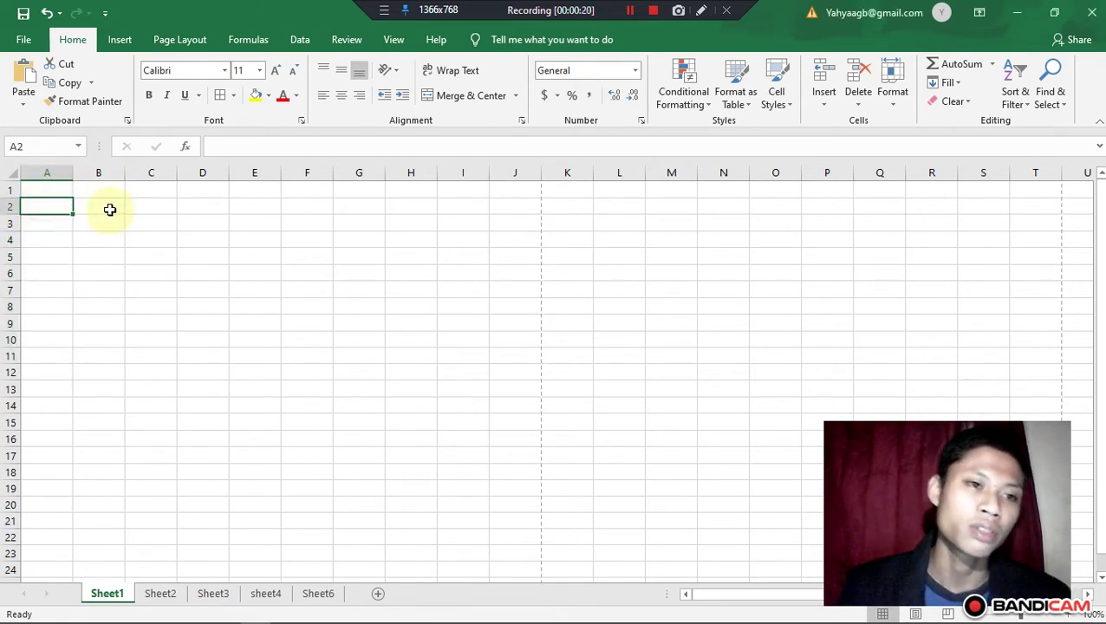
{"action": "left_click", "coordinate": [47, 187]}
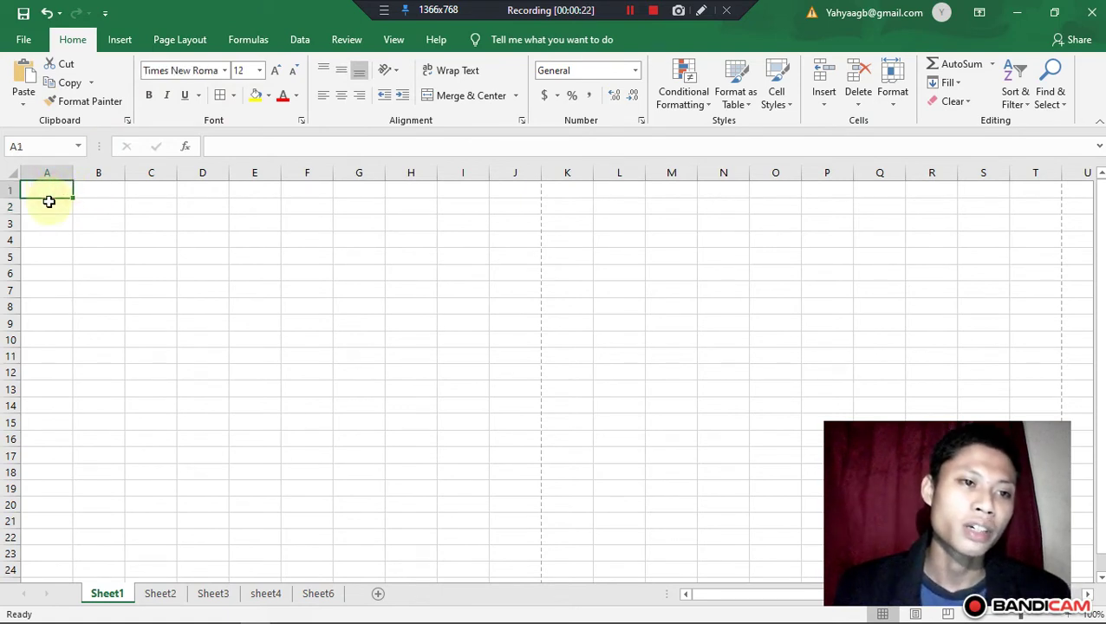
{"action": "left_click", "coordinate": [48, 205]}
{"action": "left_click", "coordinate": [46, 192]}
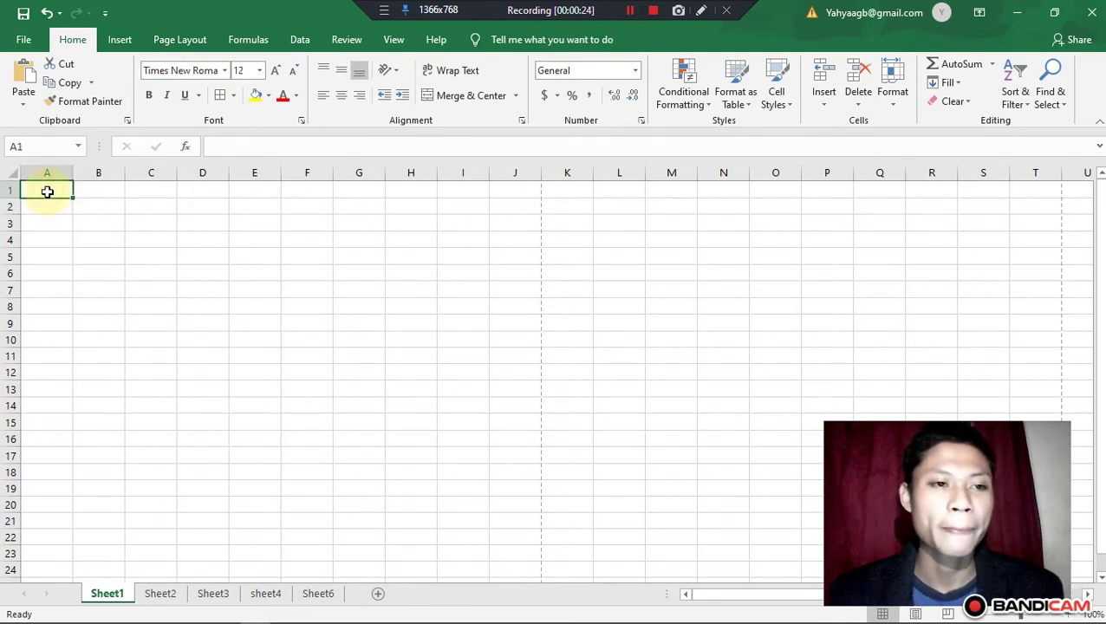
{"action": "left_click", "coordinate": [45, 207]}
{"action": "left_click", "coordinate": [46, 190]}
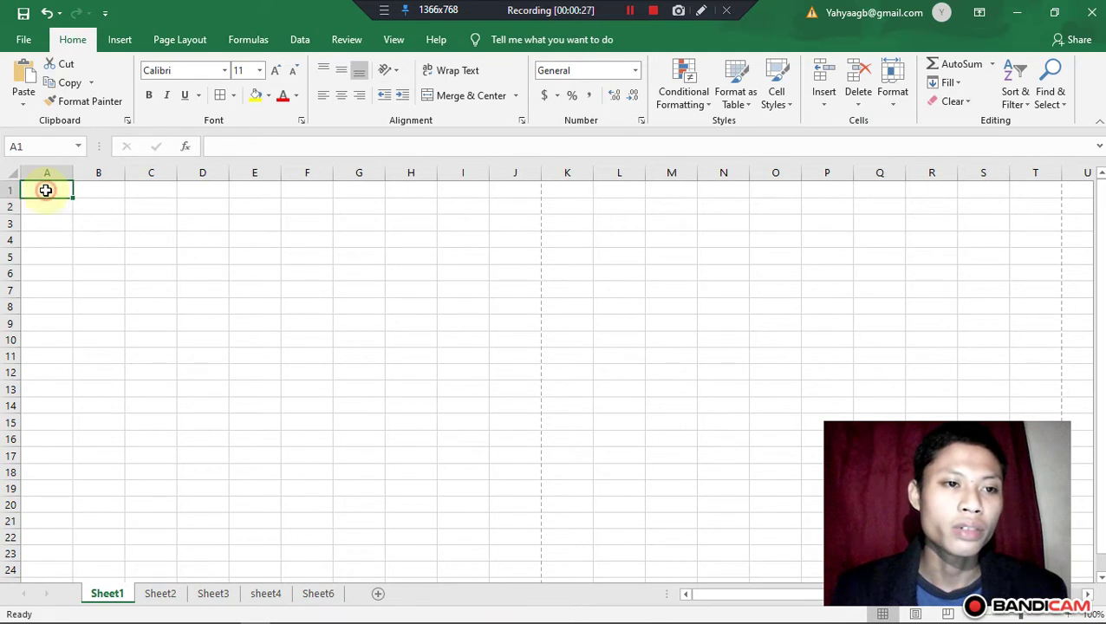
{"action": "left_click", "coordinate": [44, 208]}
- Enter 1 in cell A1 and 2 in cell A2 of Sheet1
{"action": "left_click", "coordinate": [45, 190]}
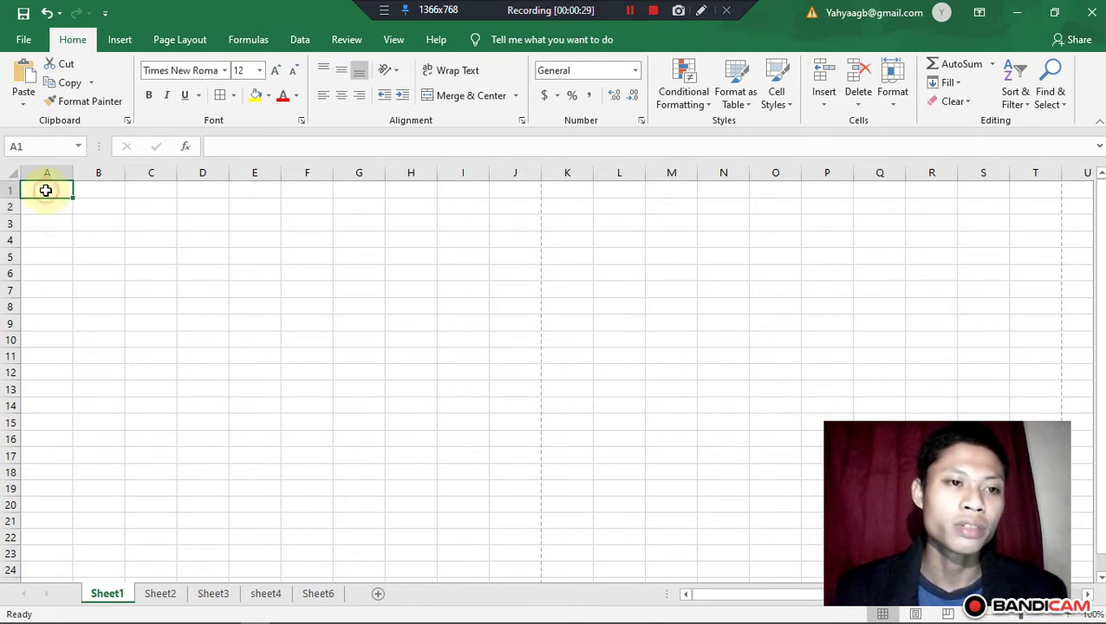
{"action": "type", "text": "1"}
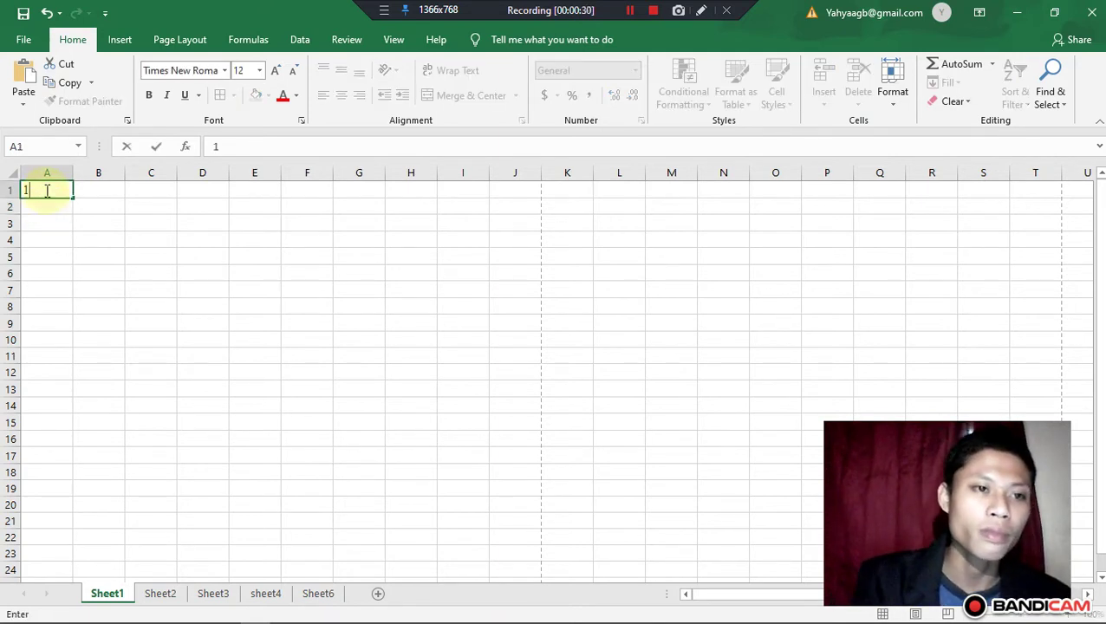
{"action": "key", "text": "Return"}
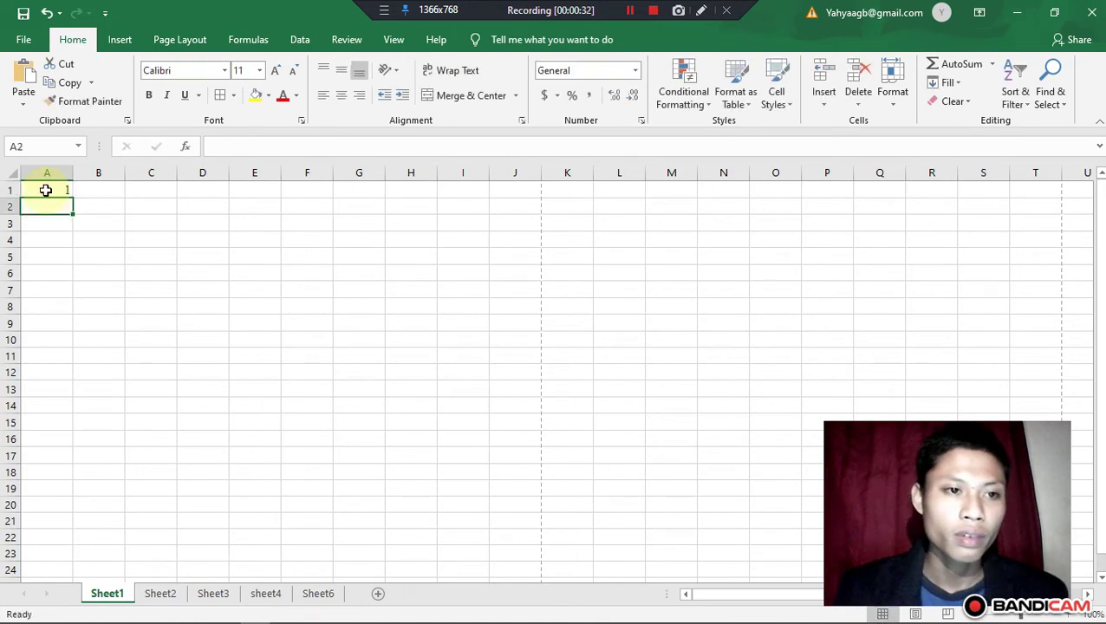
{"action": "type", "text": "2"}
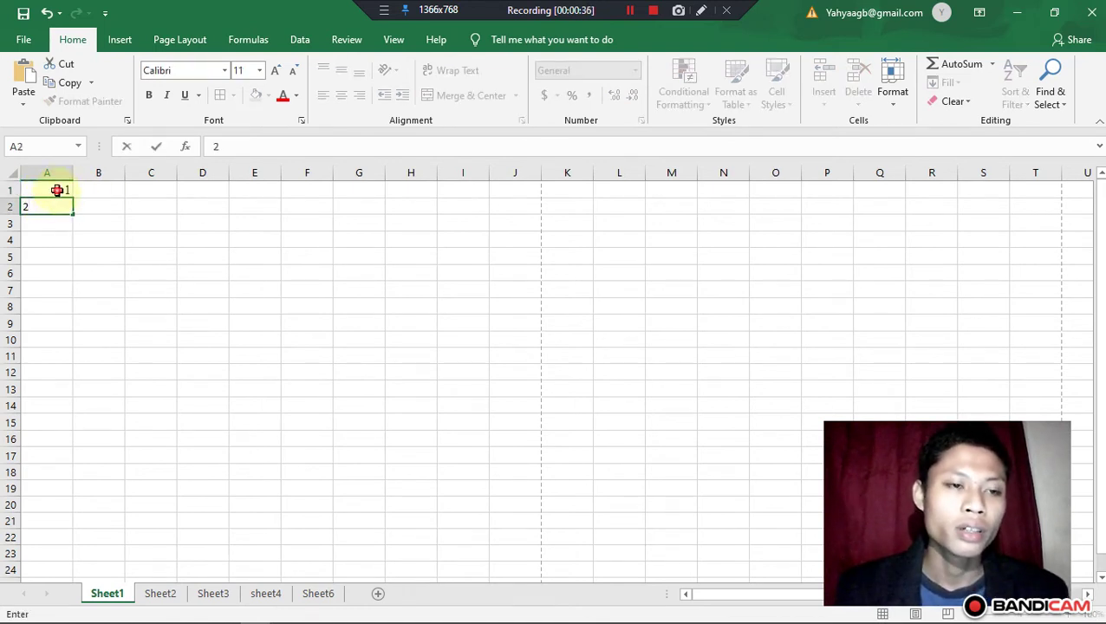
{"action": "left_click", "coordinate": [56, 191]}
{"action": "left_click", "coordinate": [55, 209]}
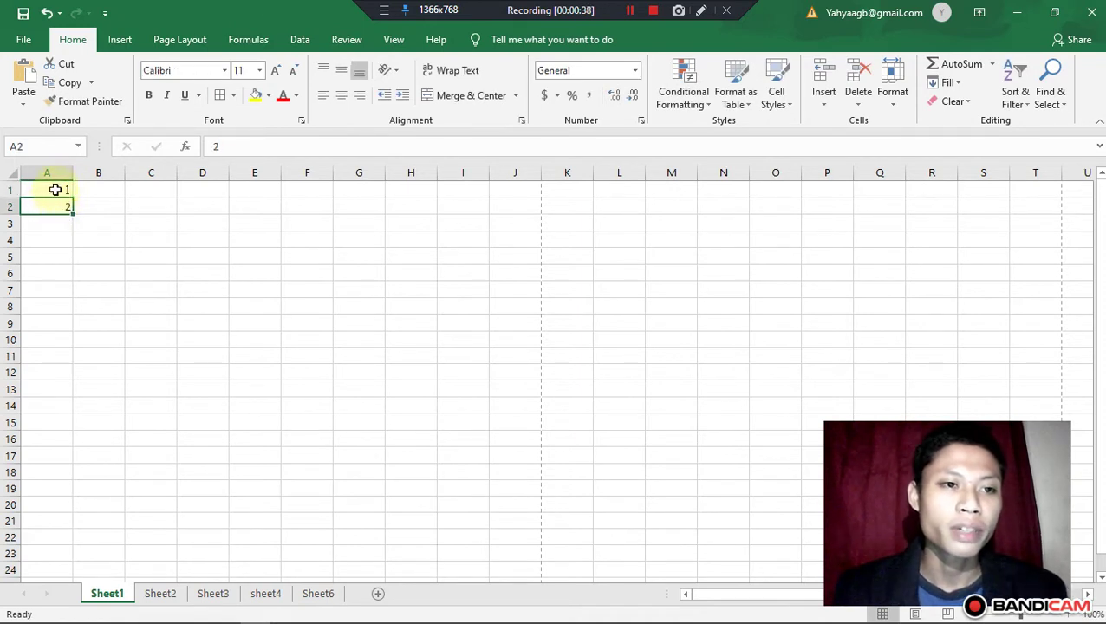
{"action": "left_click", "coordinate": [54, 189]}
{"action": "left_click", "coordinate": [57, 207]}
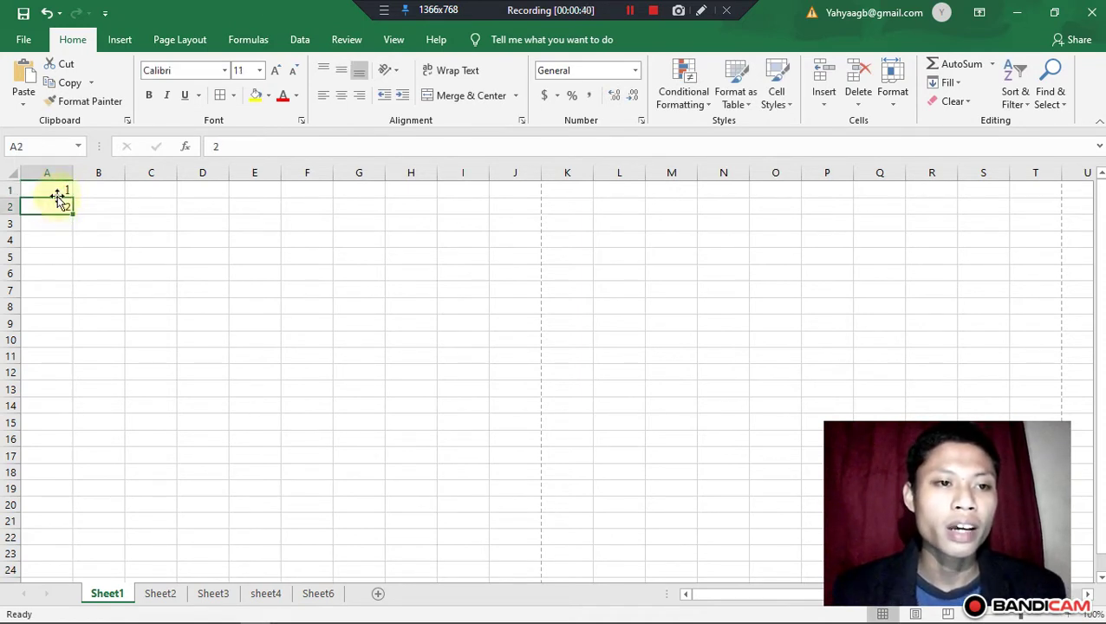
{"action": "left_click", "coordinate": [56, 189]}
{"action": "left_click", "coordinate": [58, 205]}
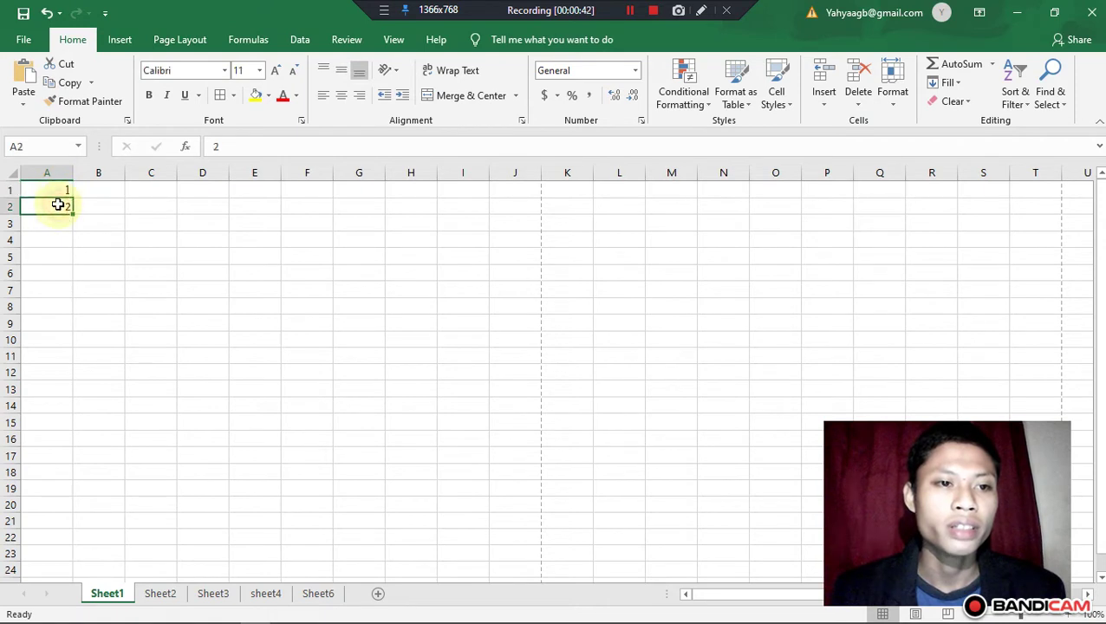
{"action": "left_click", "coordinate": [58, 187]}
{"action": "left_click", "coordinate": [58, 204]}
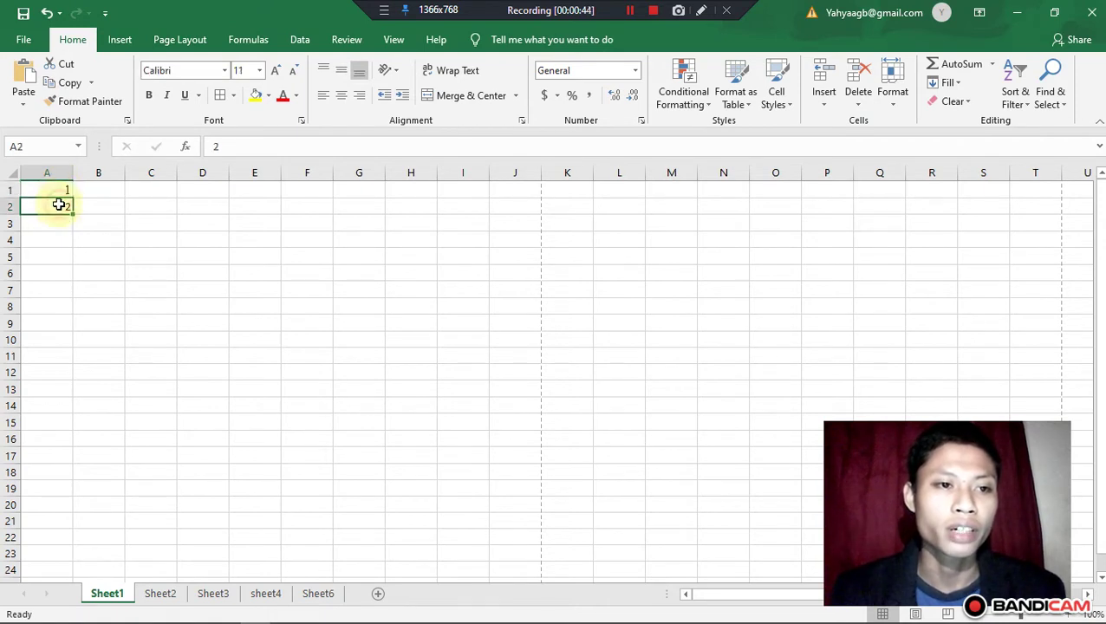
{"action": "left_click", "coordinate": [58, 191]}
{"action": "left_click", "coordinate": [58, 205]}
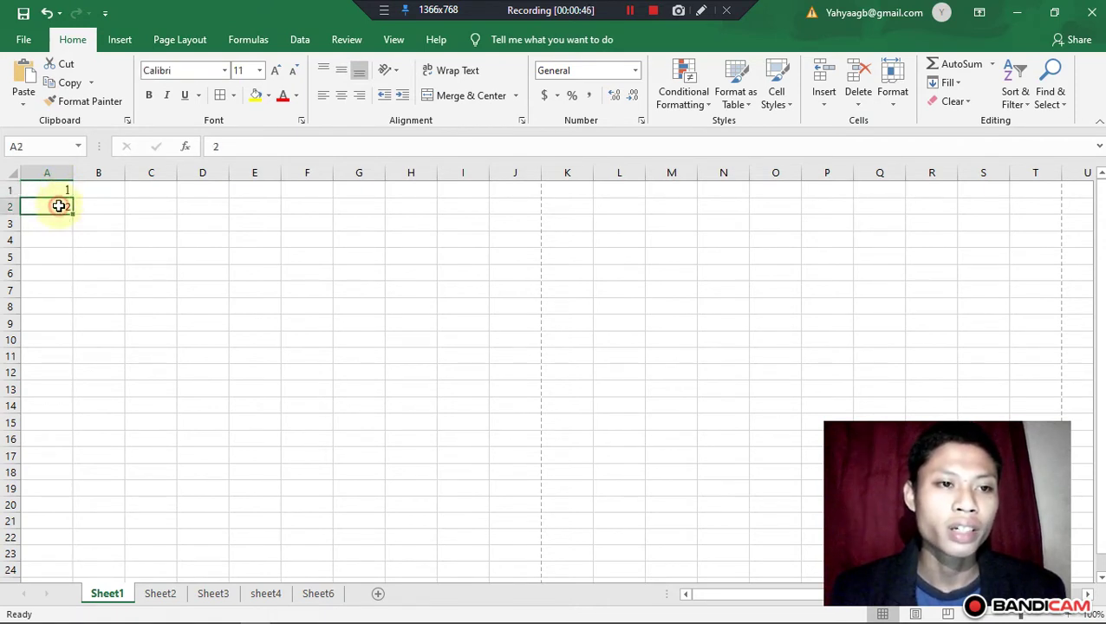
{"action": "left_click", "coordinate": [59, 191]}
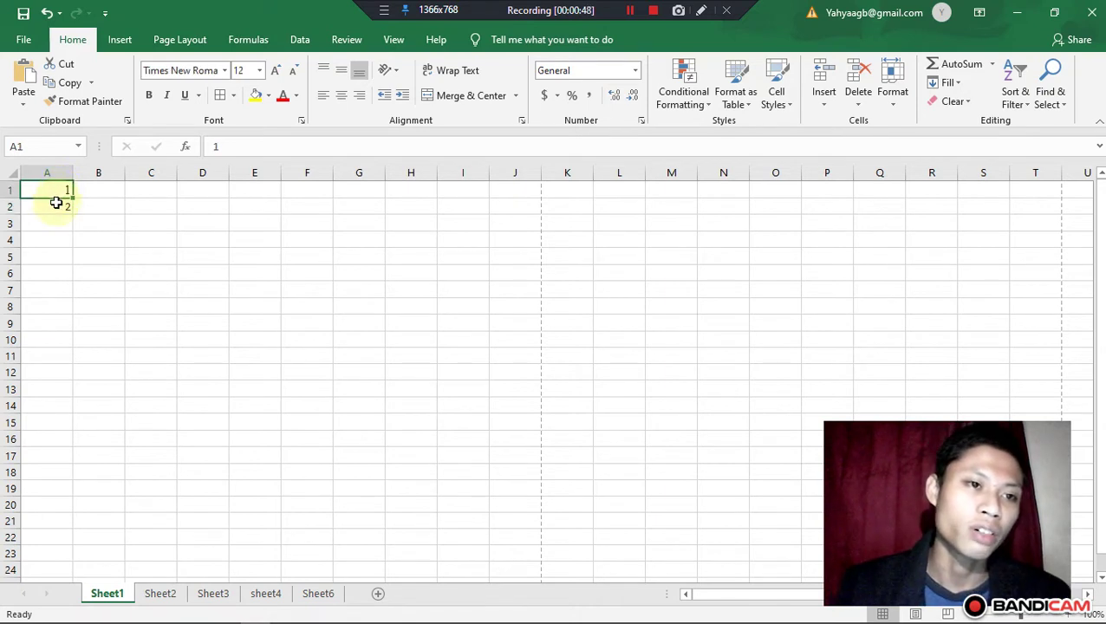
{"action": "left_click", "coordinate": [56, 207]}
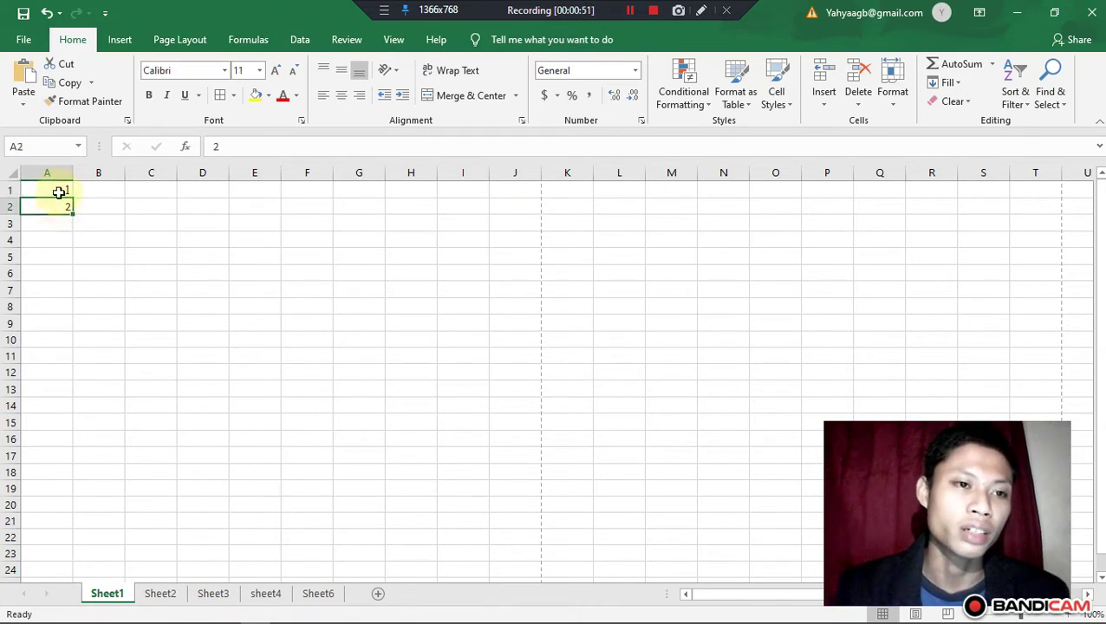
- Extend the number series from A1:A2 down to cell A10 and center the numbers horizontally
{"action": "left_click", "coordinate": [60, 188]}
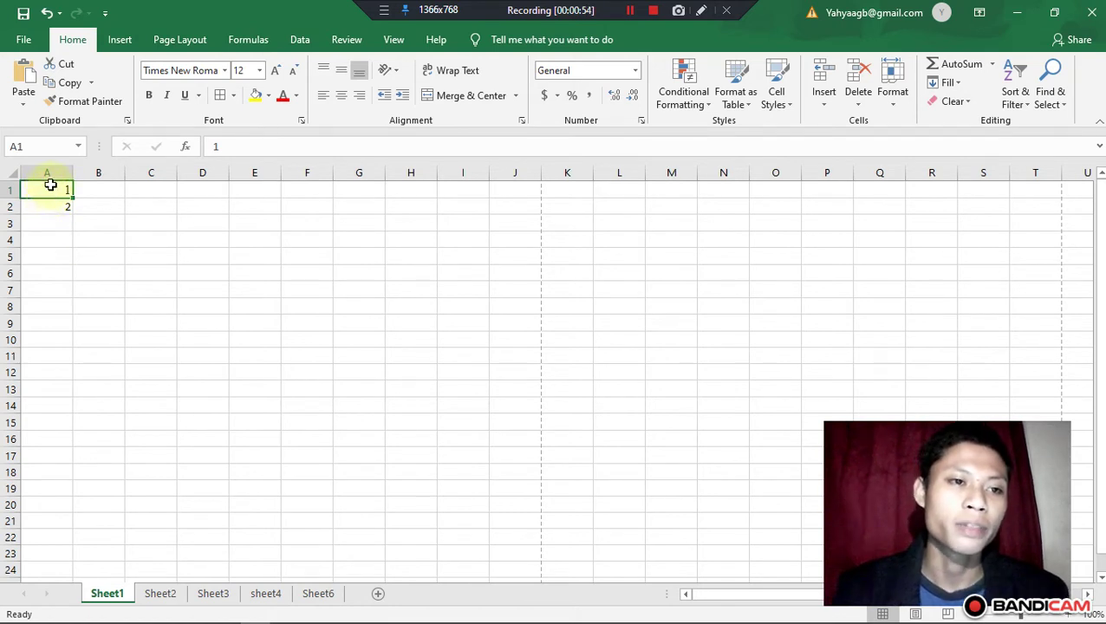
{"action": "left_click_drag", "start_coordinate": [47, 191], "coordinate": [49, 203]}
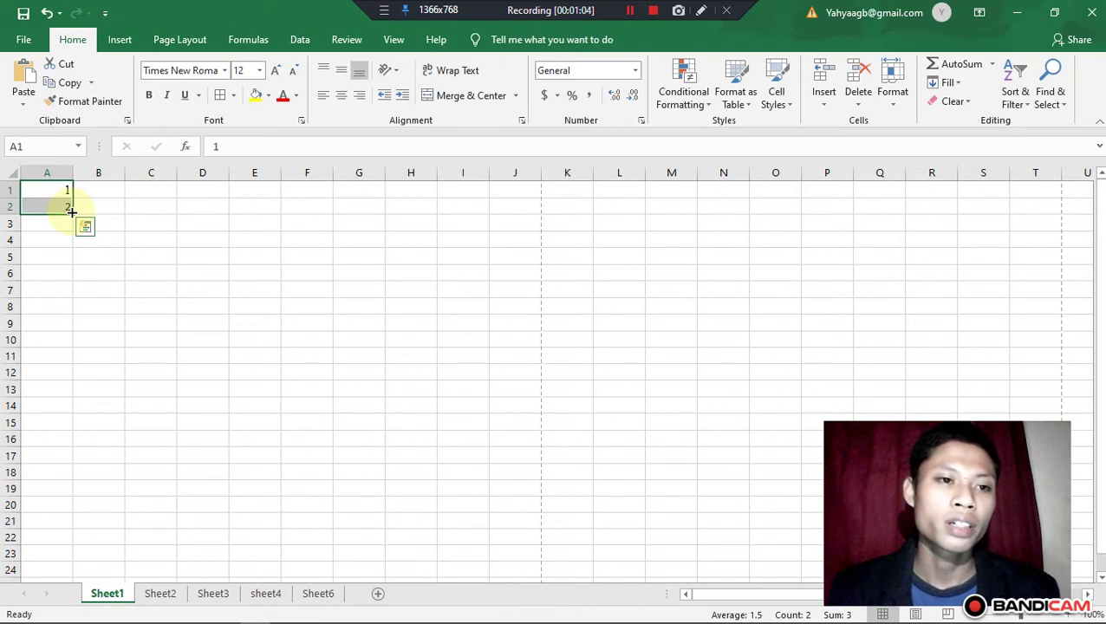
{"action": "left_click_drag", "start_coordinate": [72, 211], "coordinate": [76, 345]}
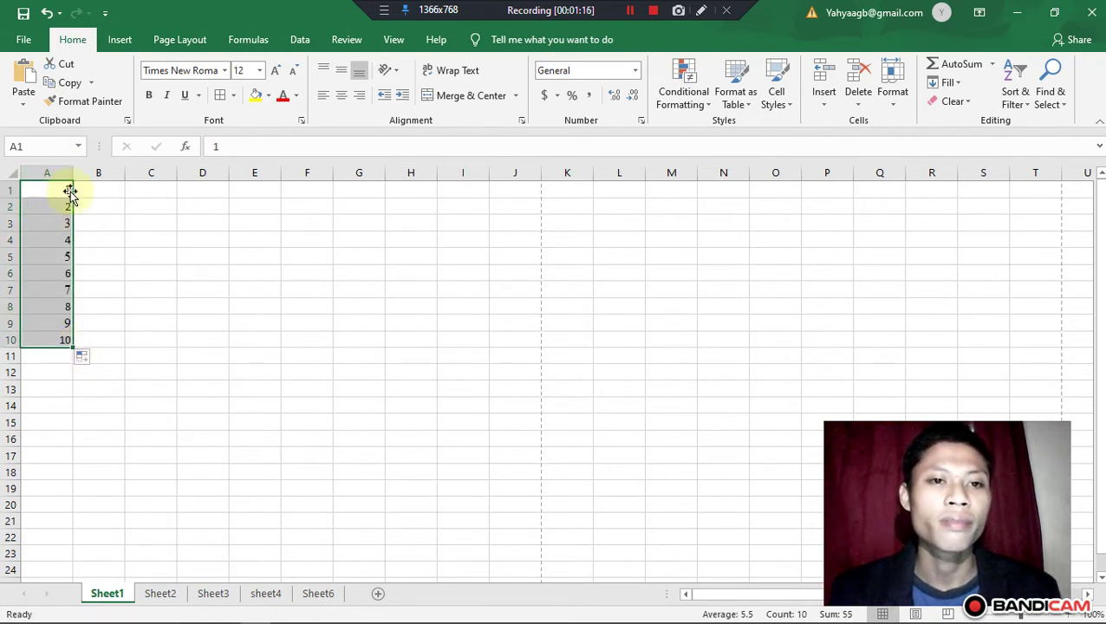
{"action": "left_click", "coordinate": [340, 97]}
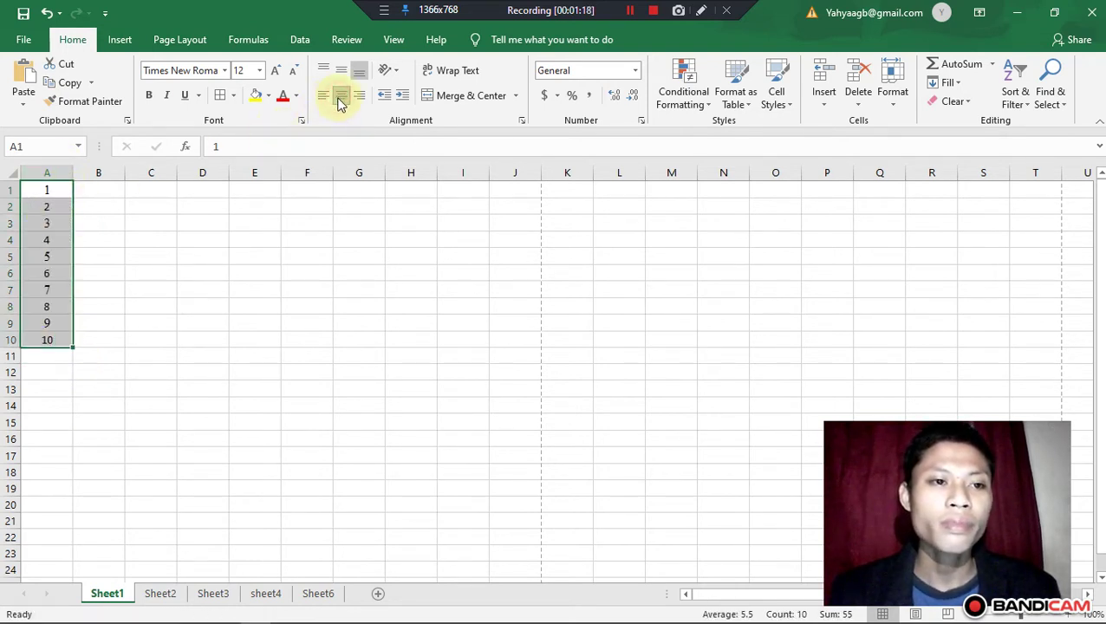
{"action": "left_click", "coordinate": [111, 291]}
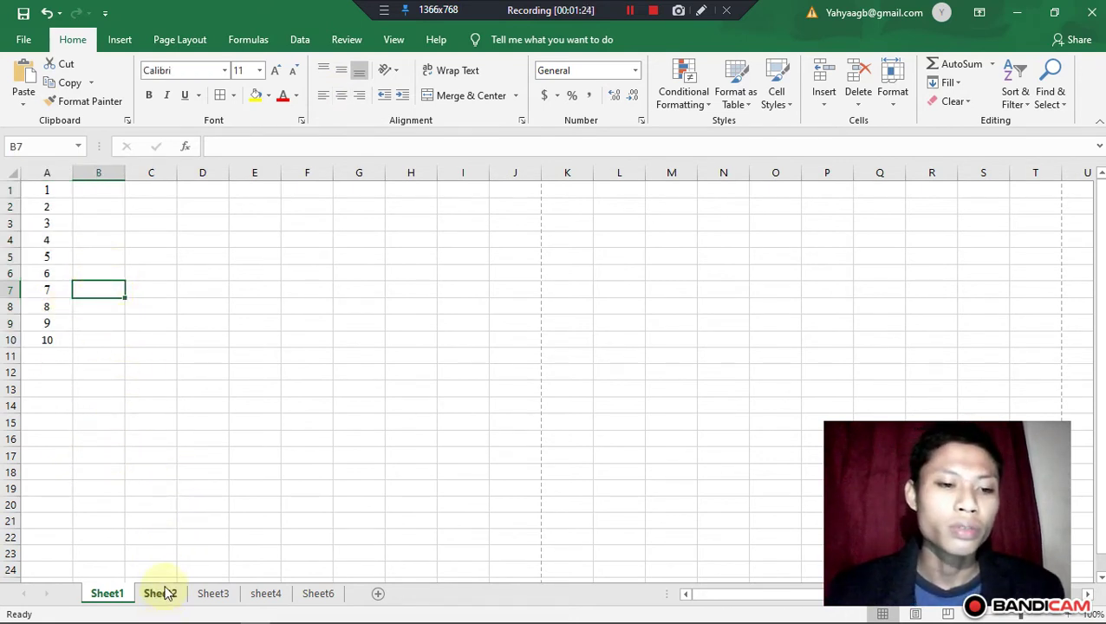
- Switch to Sheet2 and select cell A1
{"action": "left_click", "coordinate": [161, 594]}
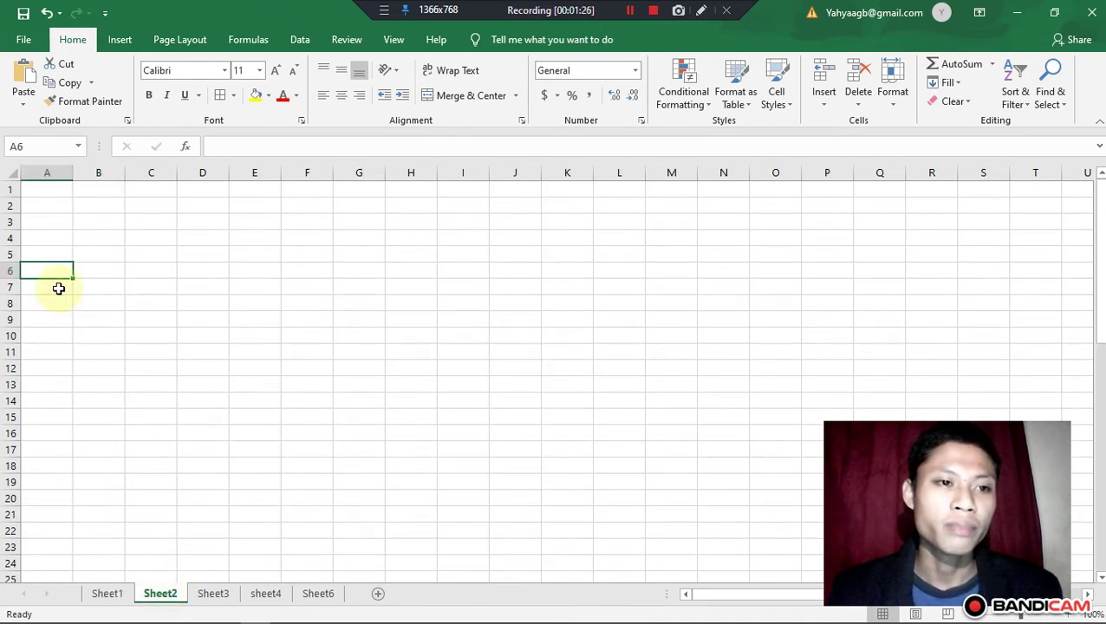
{"action": "left_click", "coordinate": [47, 192]}
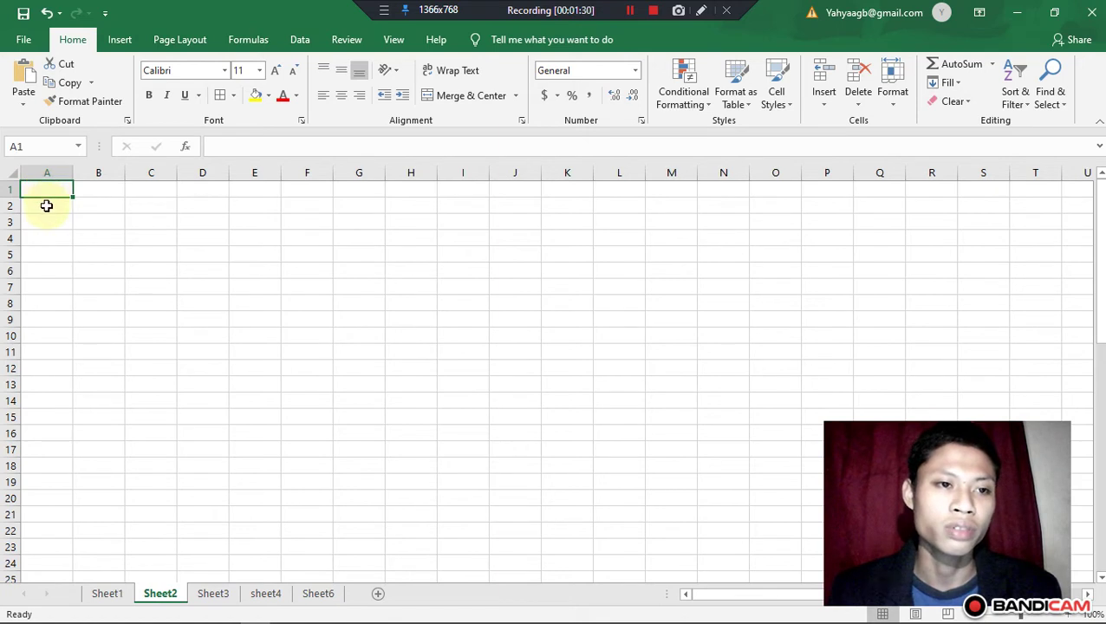
{"action": "key", "text": "Return"}
{"action": "left_click", "coordinate": [47, 188]}
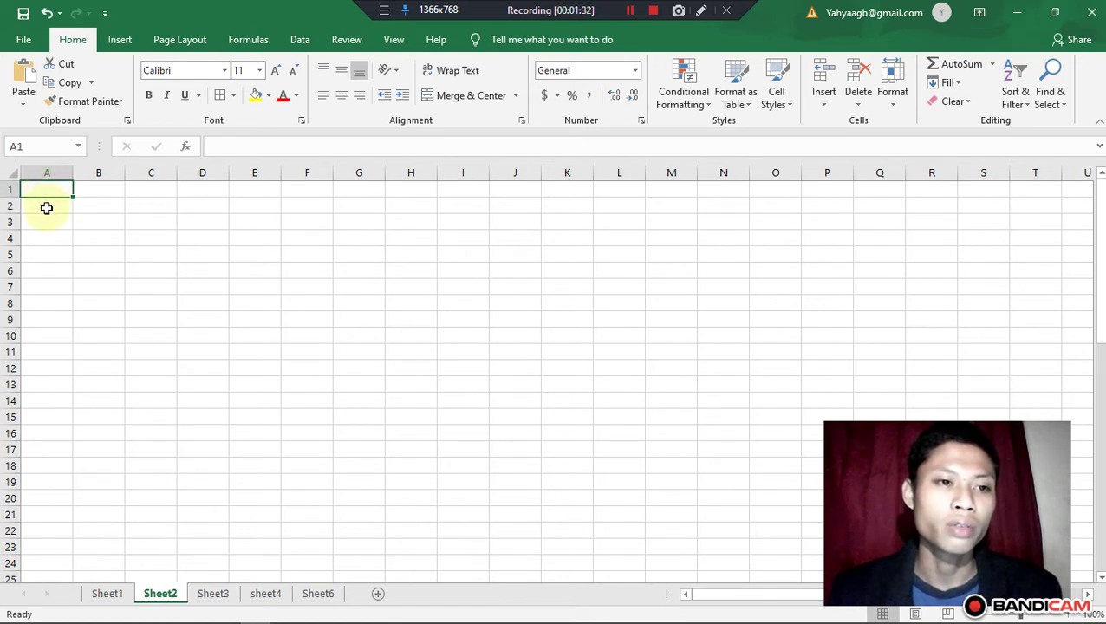
{"action": "left_click", "coordinate": [48, 202]}
{"action": "left_click", "coordinate": [48, 189]}
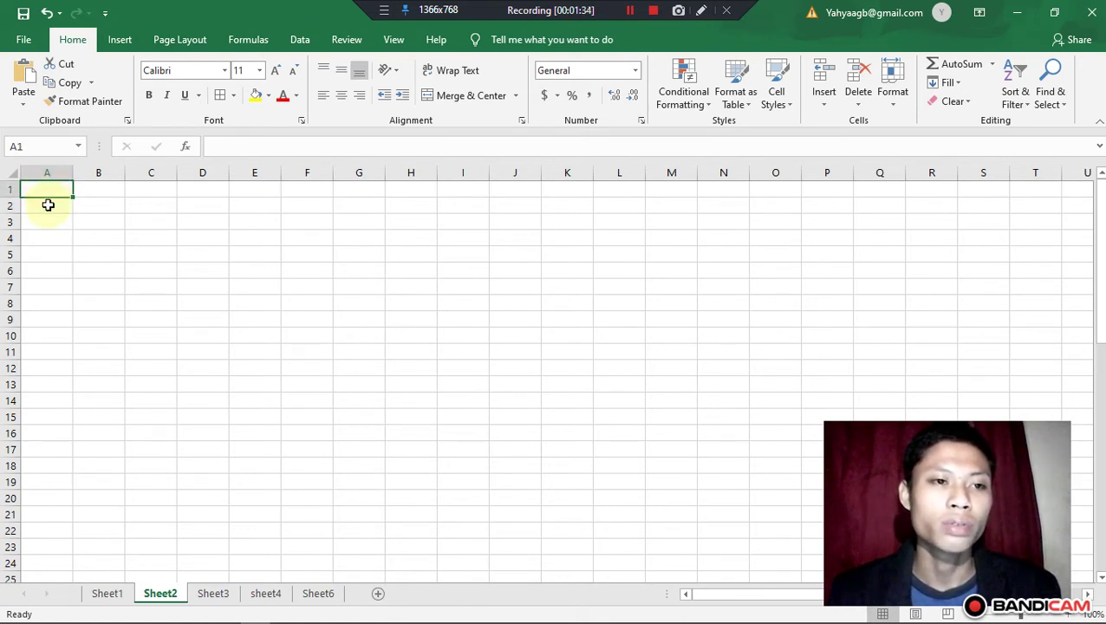
{"action": "left_click", "coordinate": [48, 203]}
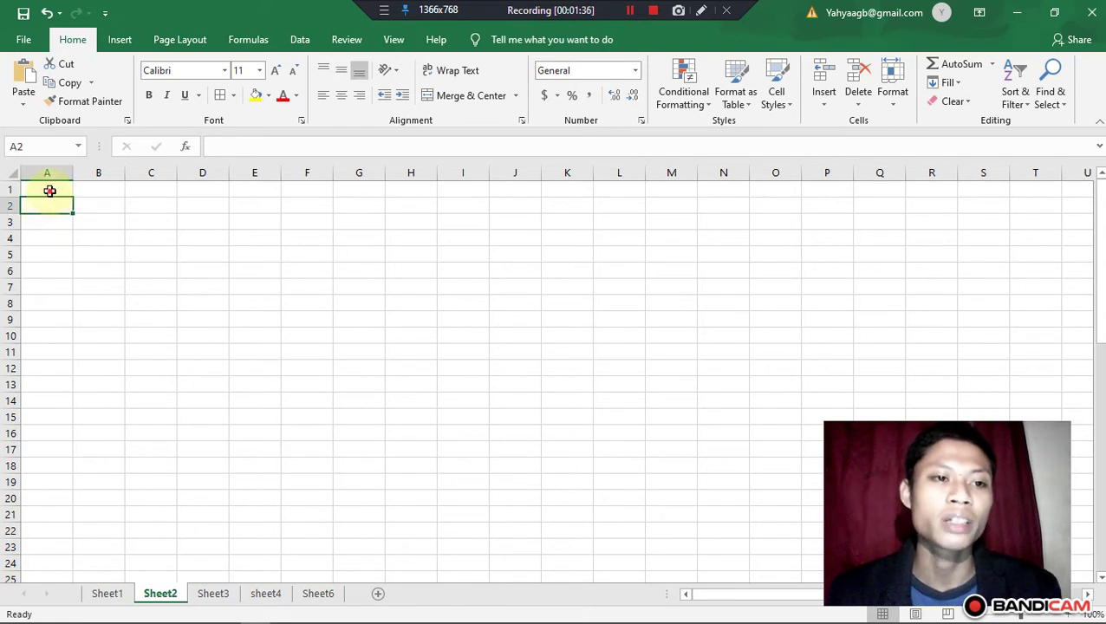
{"action": "left_click", "coordinate": [50, 191]}
{"action": "left_click", "coordinate": [49, 207]}
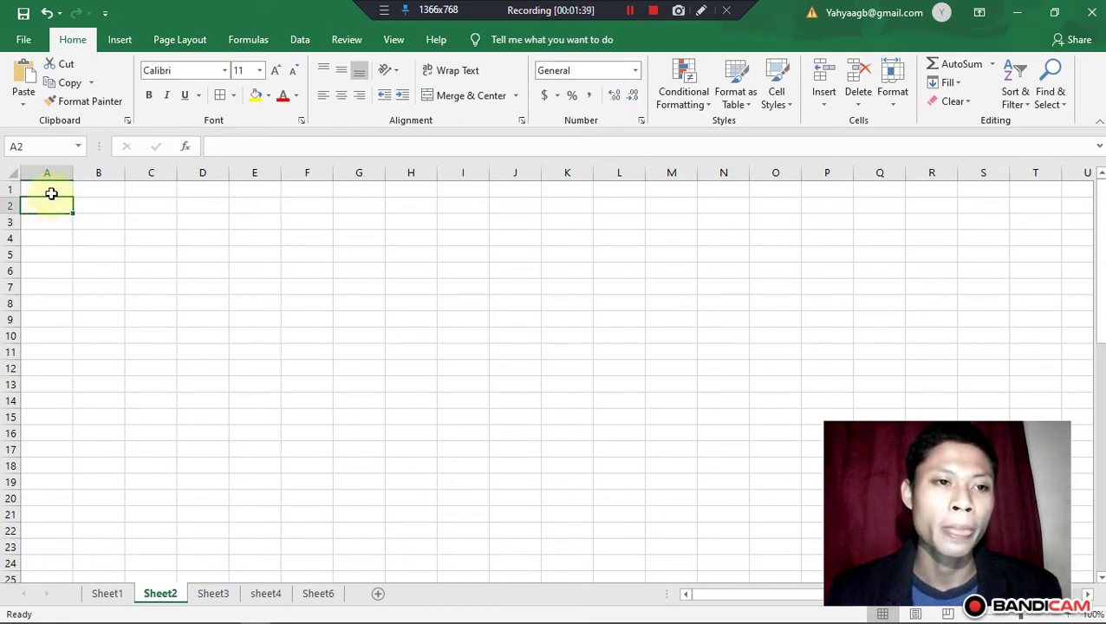
{"action": "left_click", "coordinate": [51, 189]}
{"action": "left_click", "coordinate": [49, 206]}
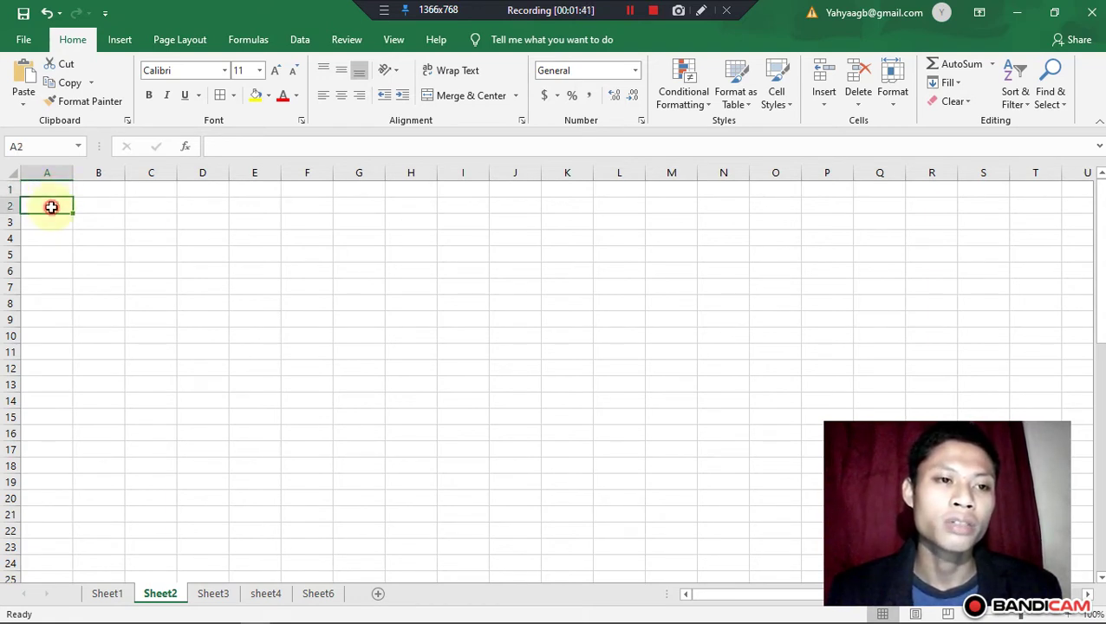
{"action": "left_click", "coordinate": [52, 189]}
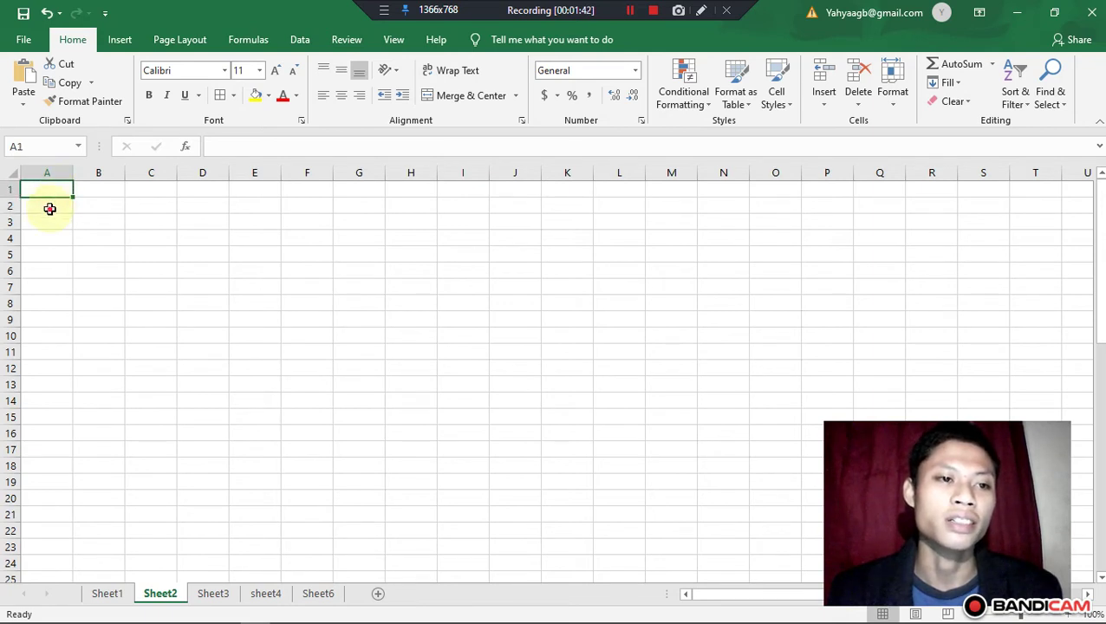
{"action": "left_click", "coordinate": [49, 208]}
{"action": "left_click", "coordinate": [50, 190]}
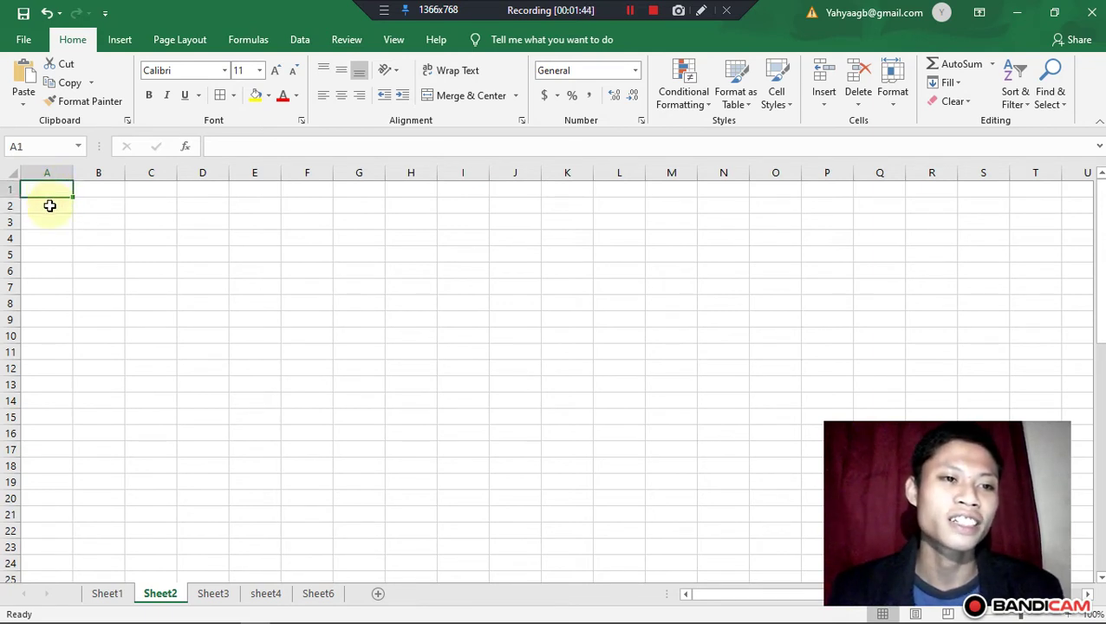
{"action": "left_click", "coordinate": [49, 205]}
- Enter the formula =ROW() in cell A1 of Sheet2
{"action": "left_click", "coordinate": [51, 190]}
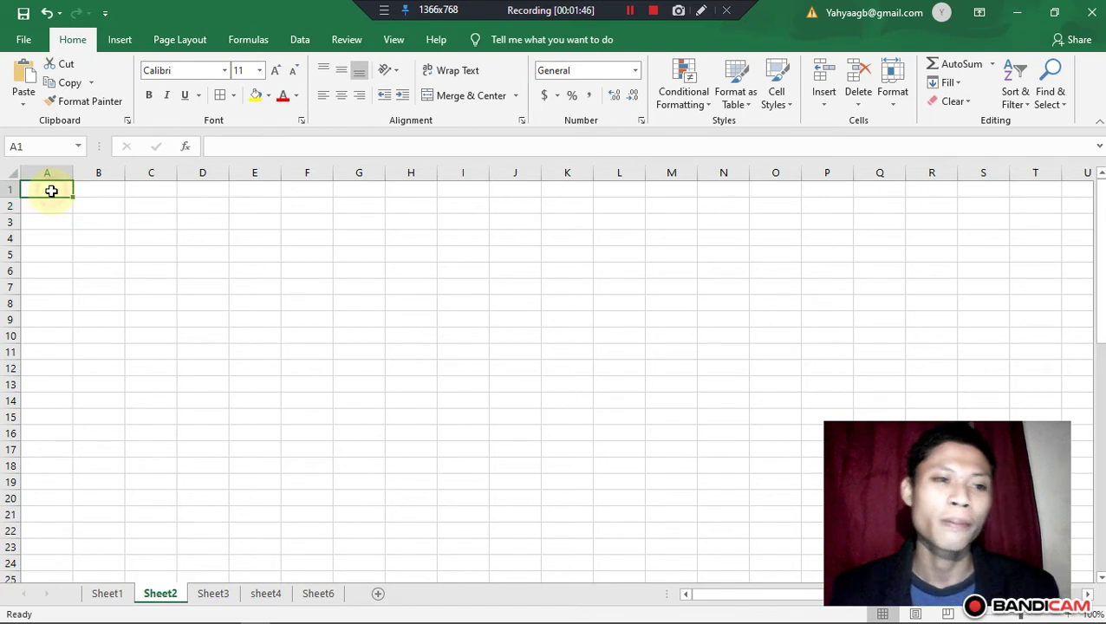
{"action": "type", "text": "="}
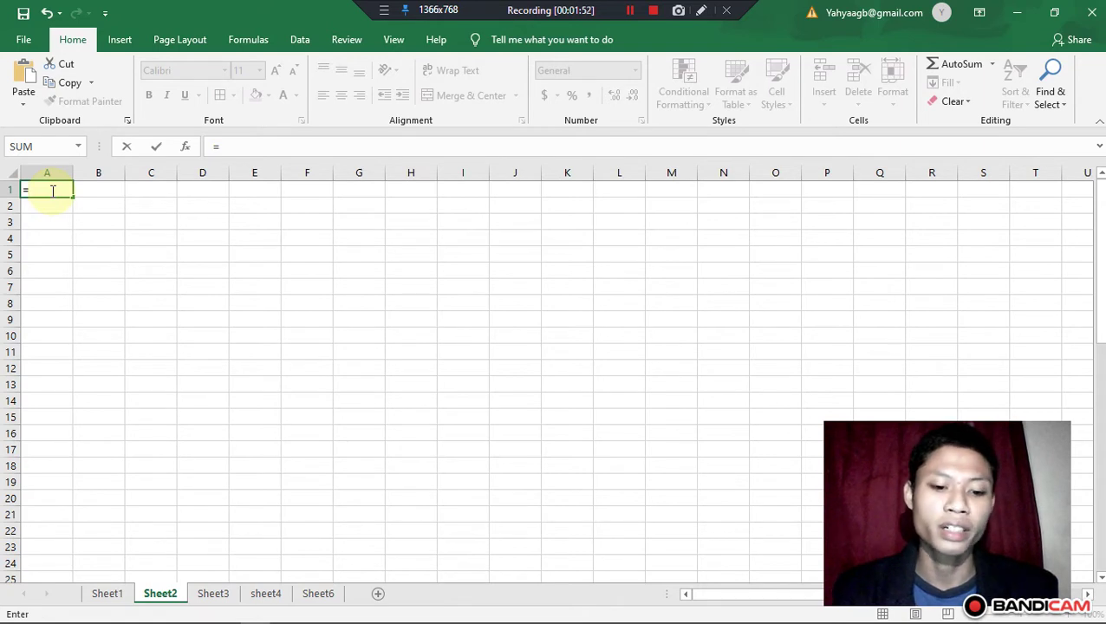
{"action": "type", "text": "row"}
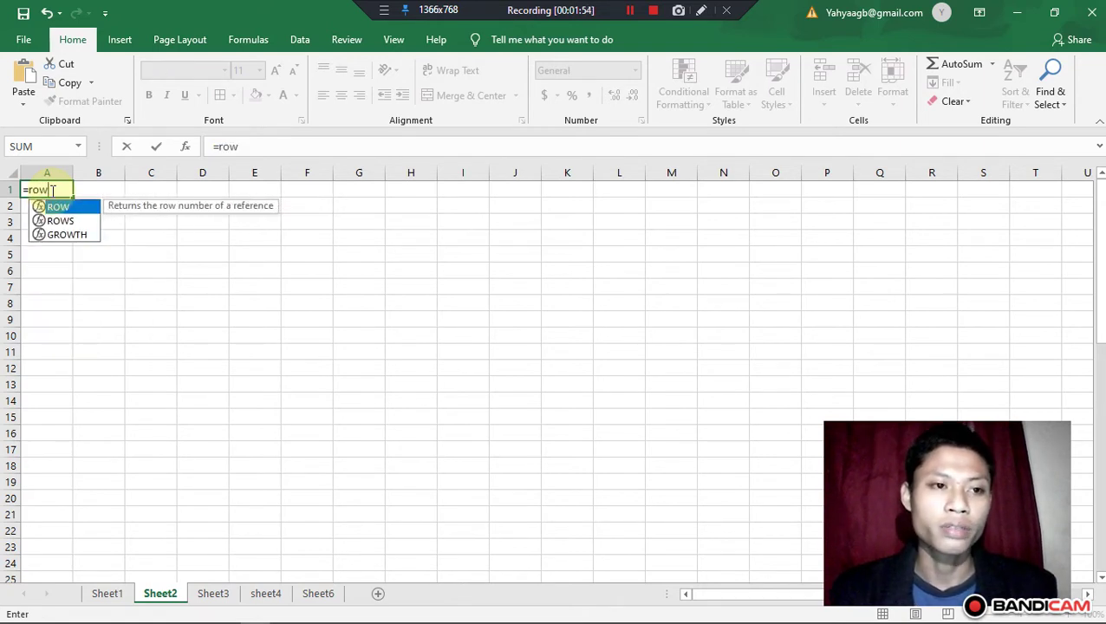
{"action": "type", "text": "("}
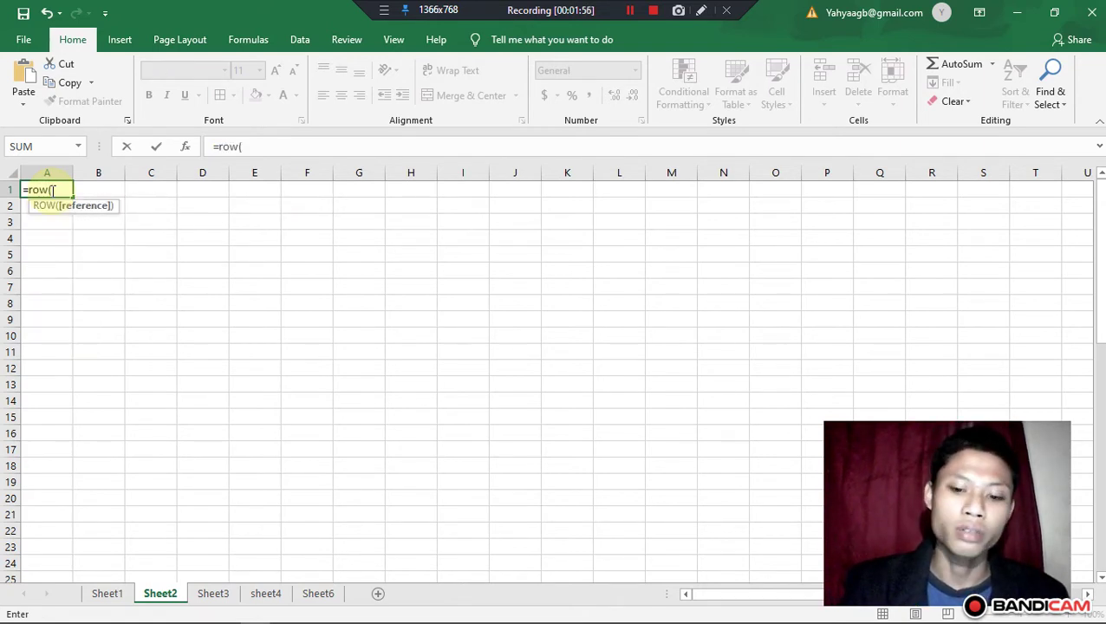
{"action": "type", "text": ")"}
{"action": "key", "text": "Return"}
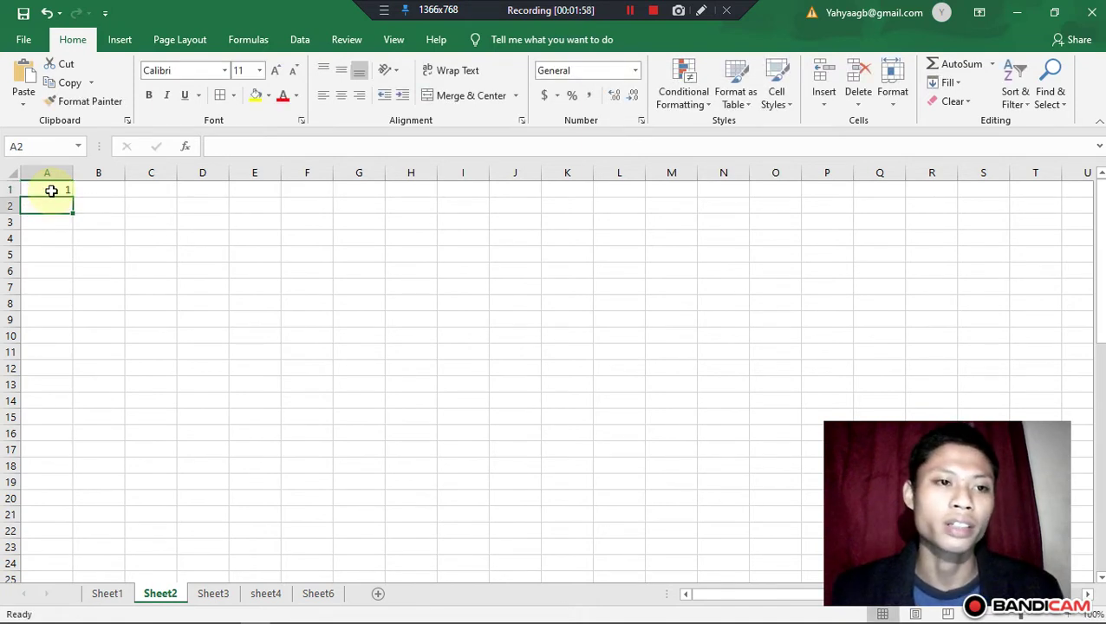
- Fill the ROW formula from cell A1 down to A16 on Sheet2 and center the numbers horizontally
{"action": "left_click", "coordinate": [55, 191]}
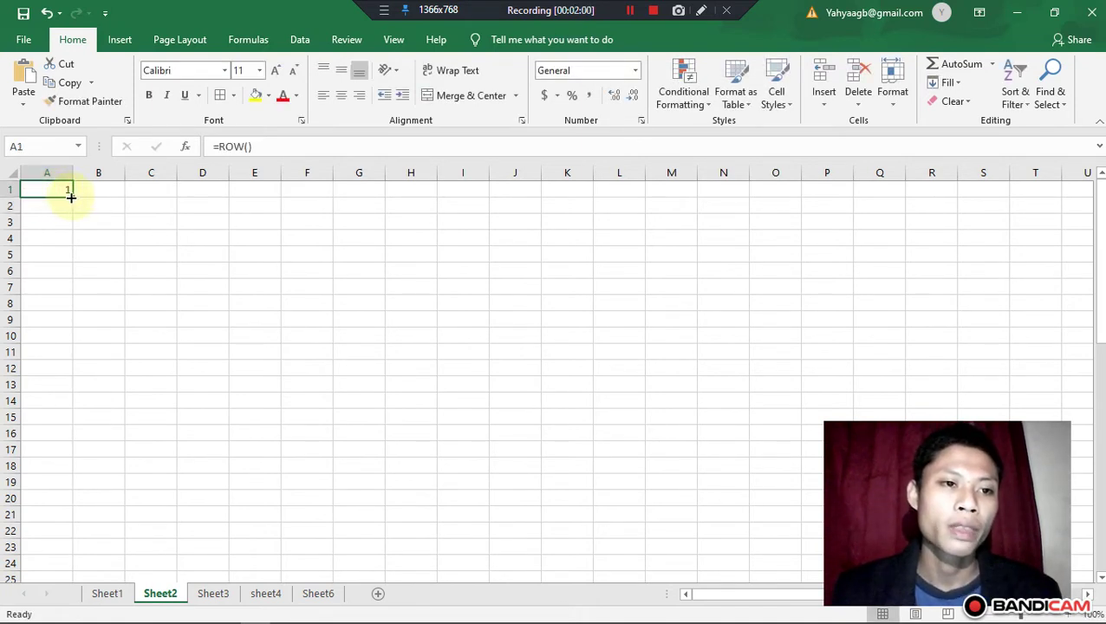
{"action": "left_click_drag", "start_coordinate": [74, 197], "coordinate": [64, 435]}
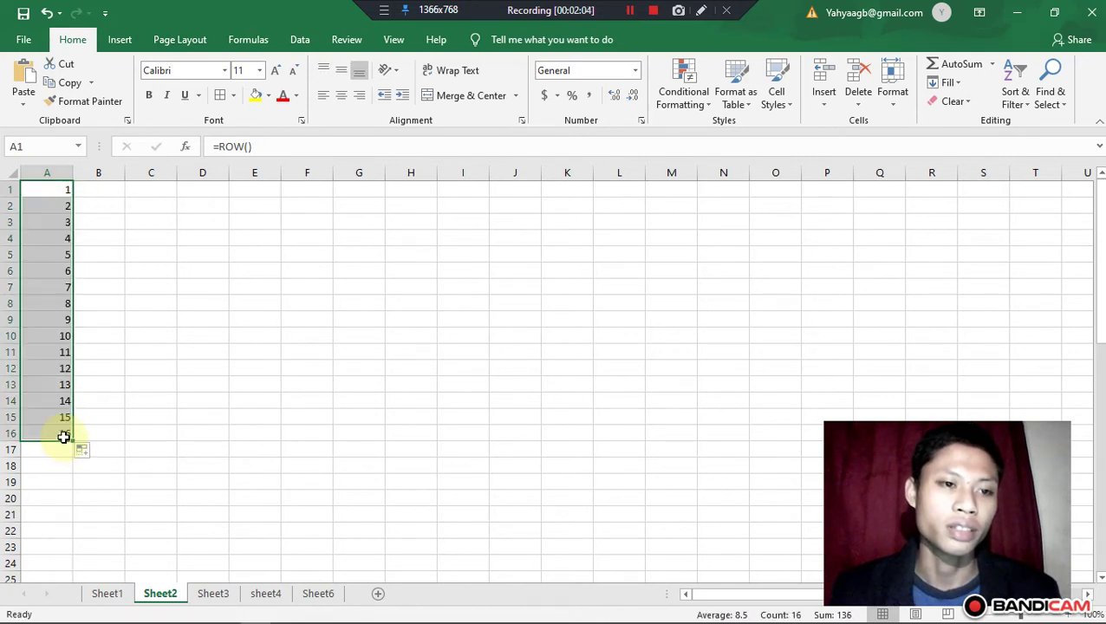
{"action": "left_click", "coordinate": [162, 274]}
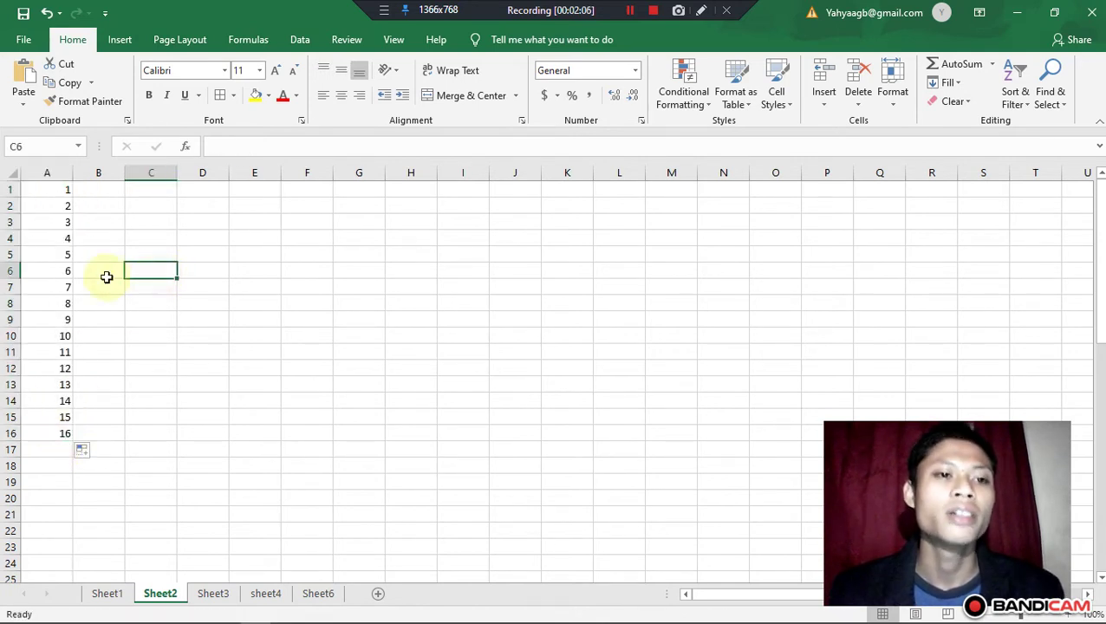
{"action": "double_click", "coordinate": [49, 189]}
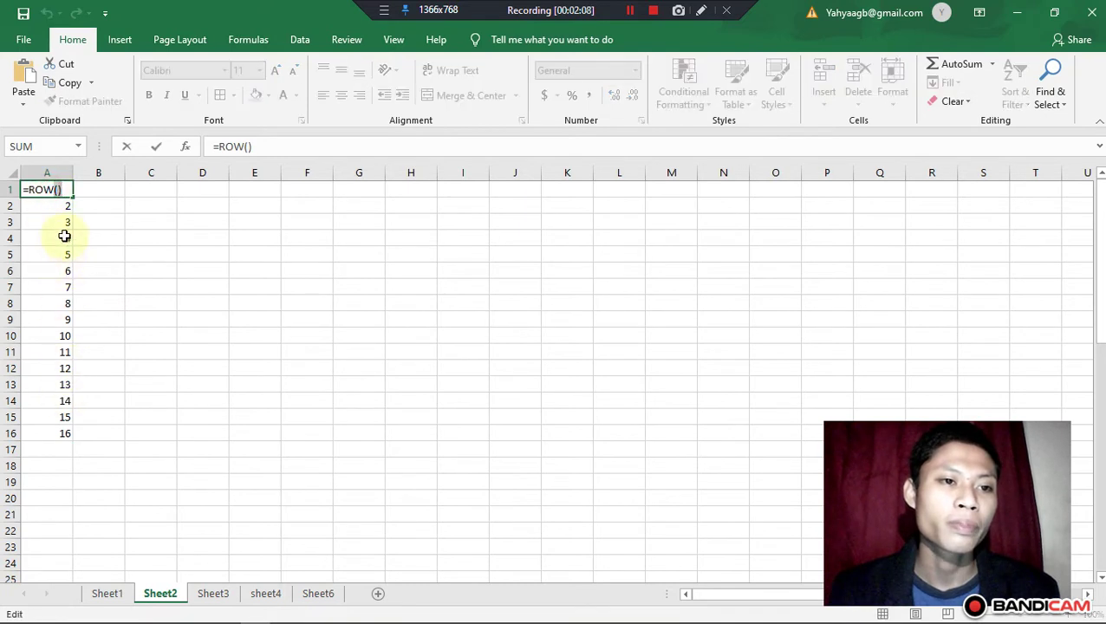
{"action": "key", "text": "Return"}
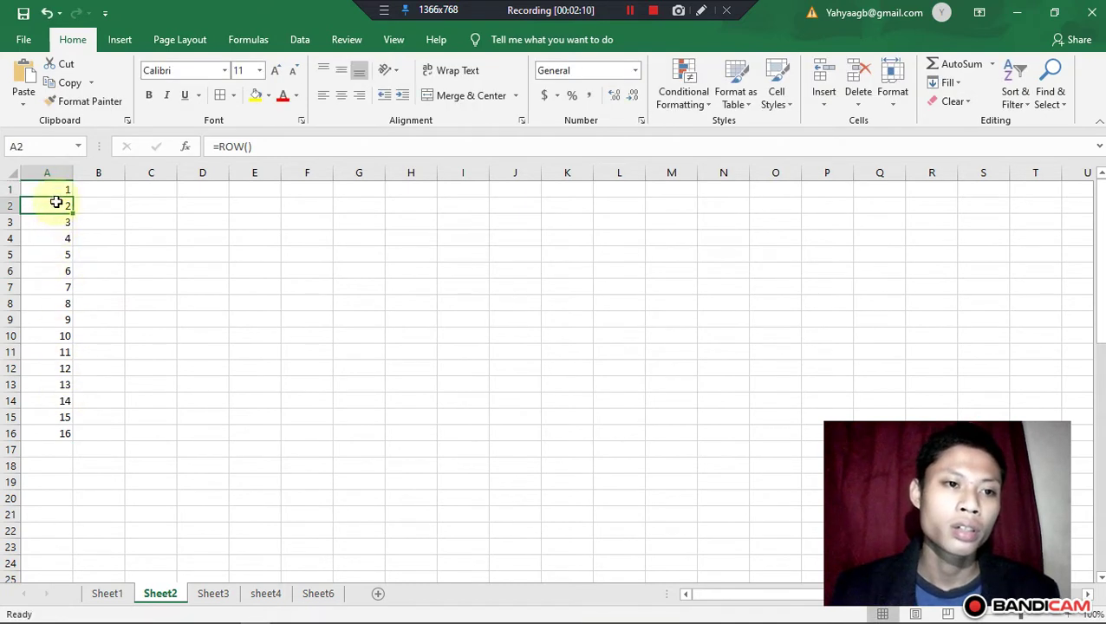
{"action": "left_click_drag", "start_coordinate": [55, 190], "coordinate": [39, 433]}
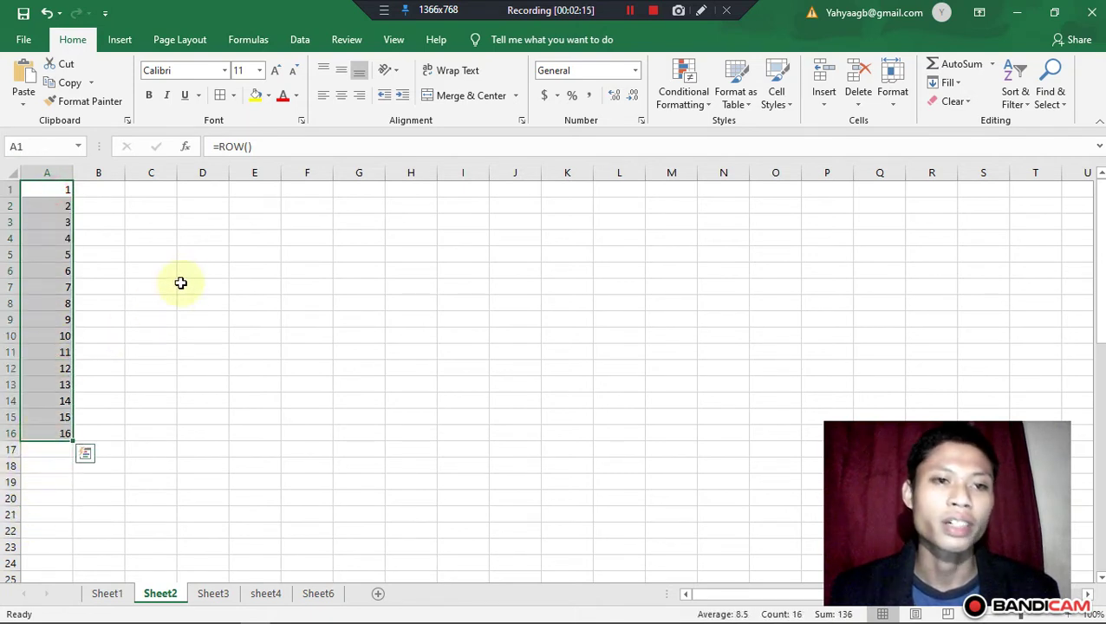
{"action": "left_click", "coordinate": [340, 95]}
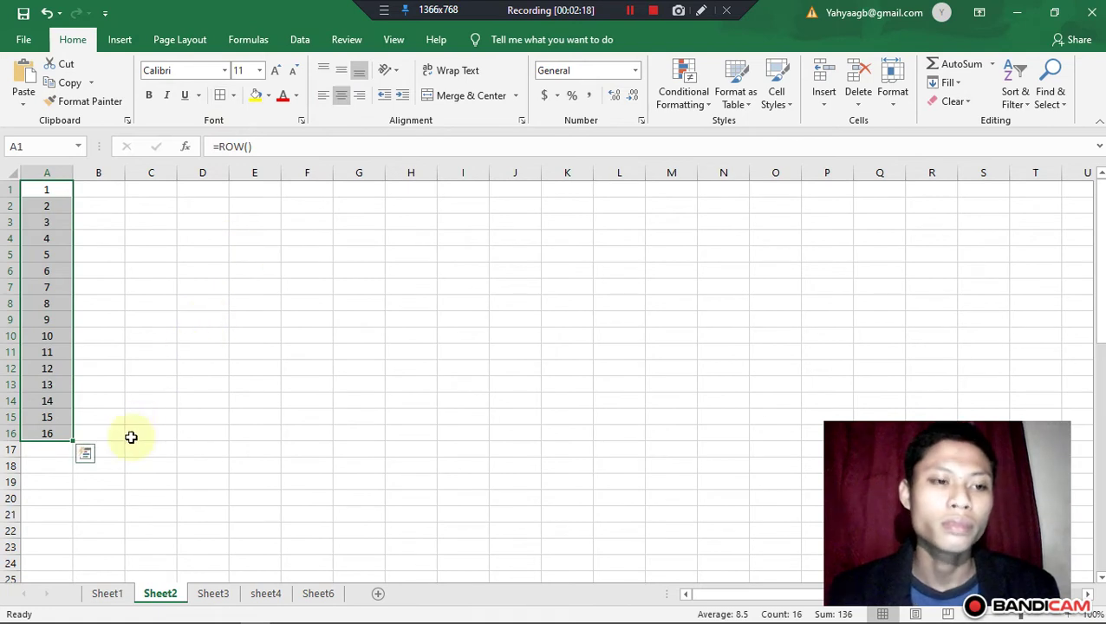
- Switch to Sheet3 and enter the formula =ROW() in cell A1
{"action": "left_click", "coordinate": [215, 598]}
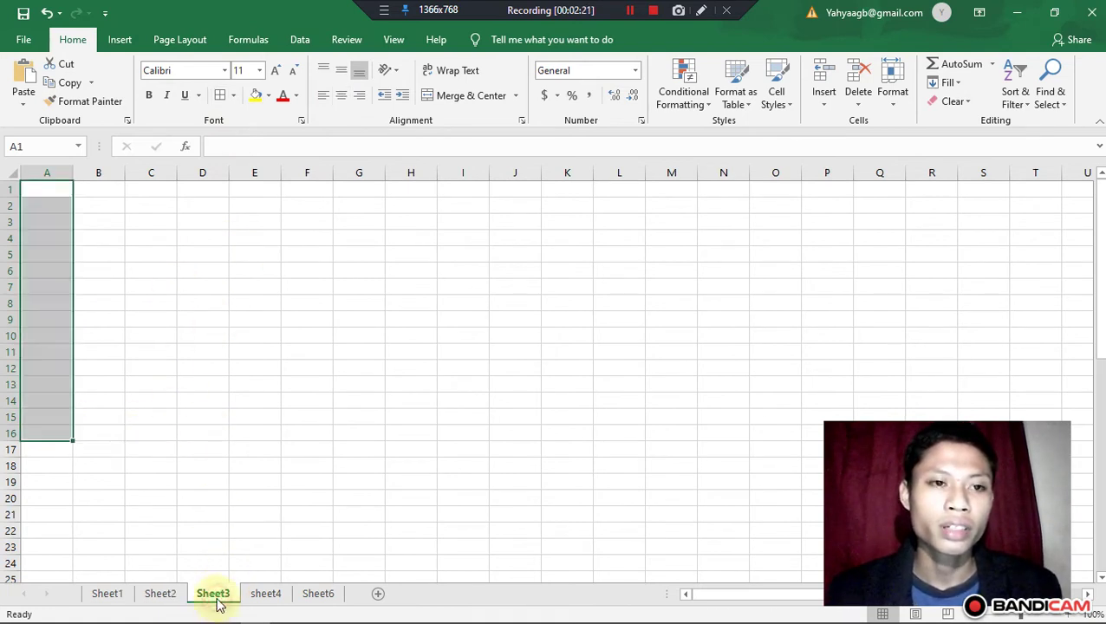
{"action": "left_click", "coordinate": [38, 186]}
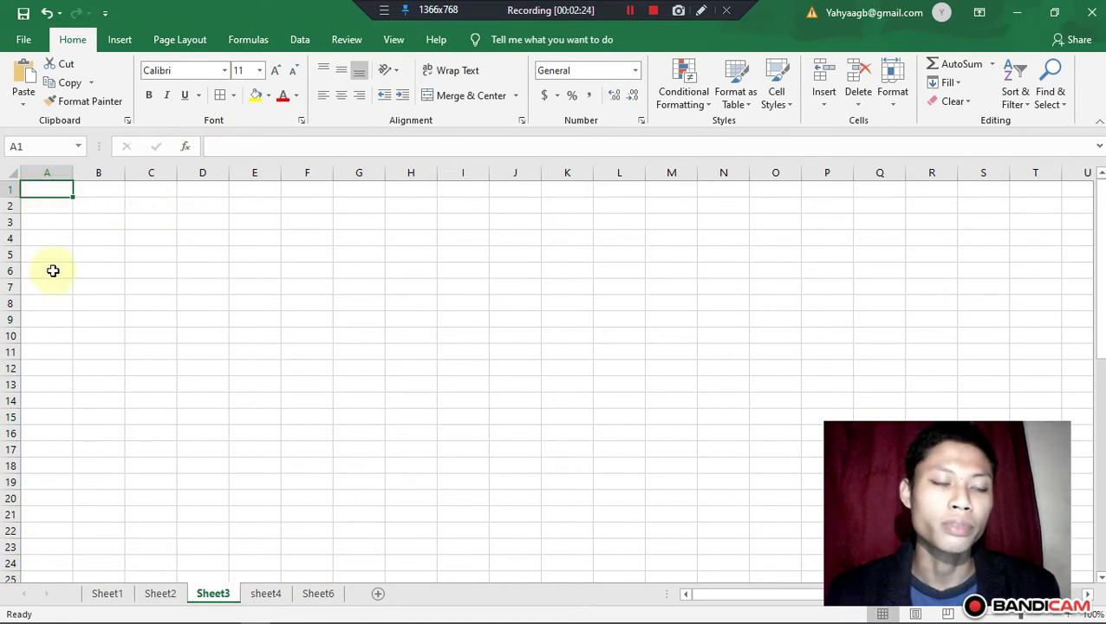
{"action": "left_click", "coordinate": [228, 146]}
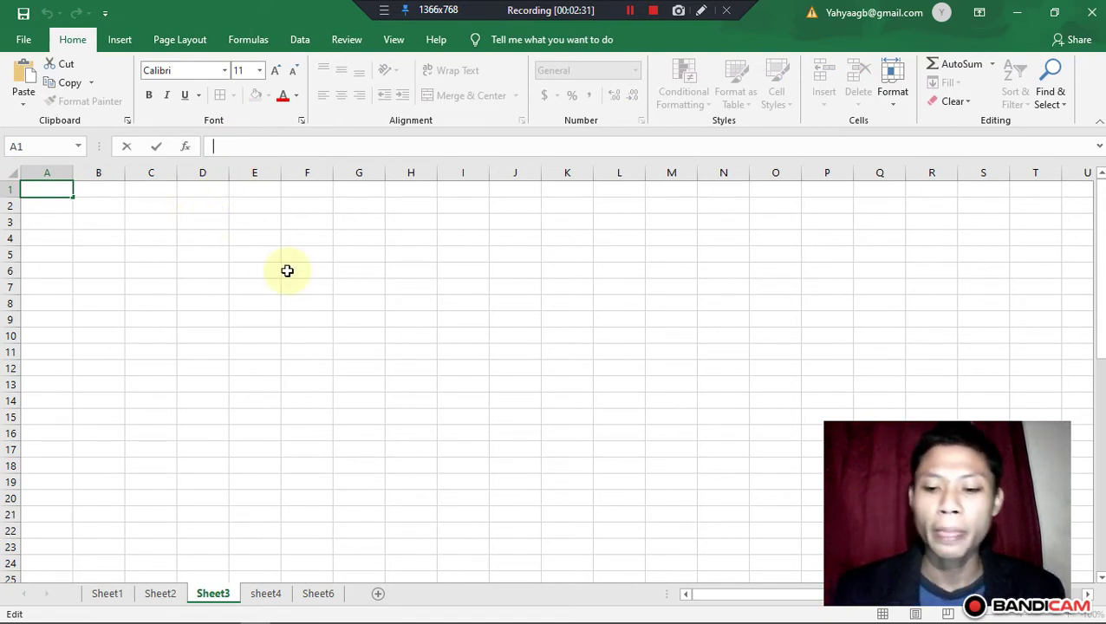
{"action": "type", "text": "="}
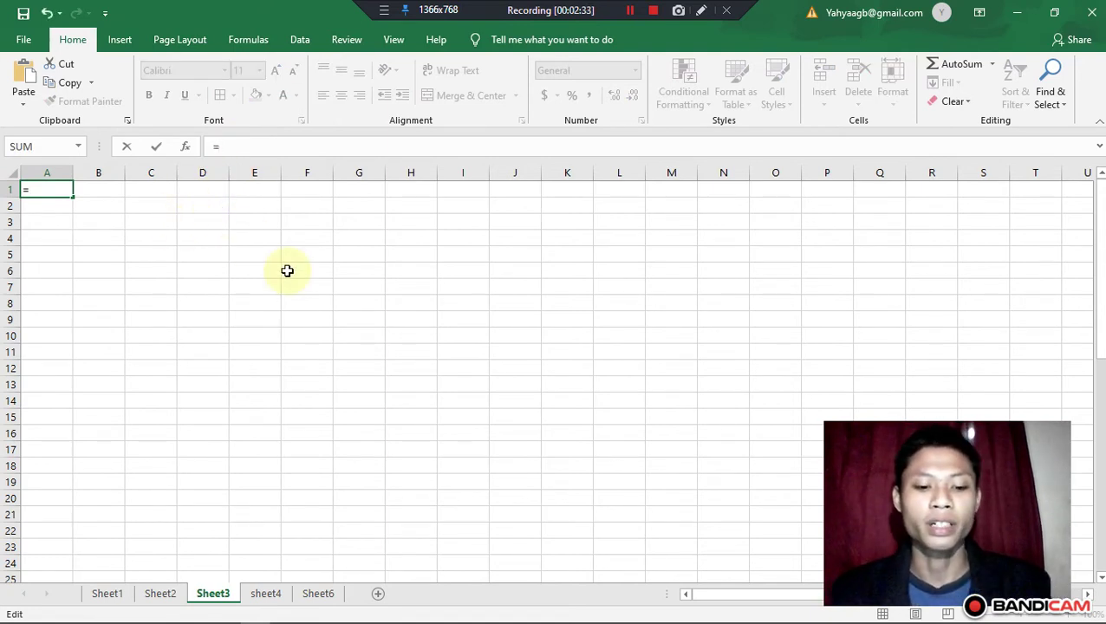
{"action": "type", "text": "row"}
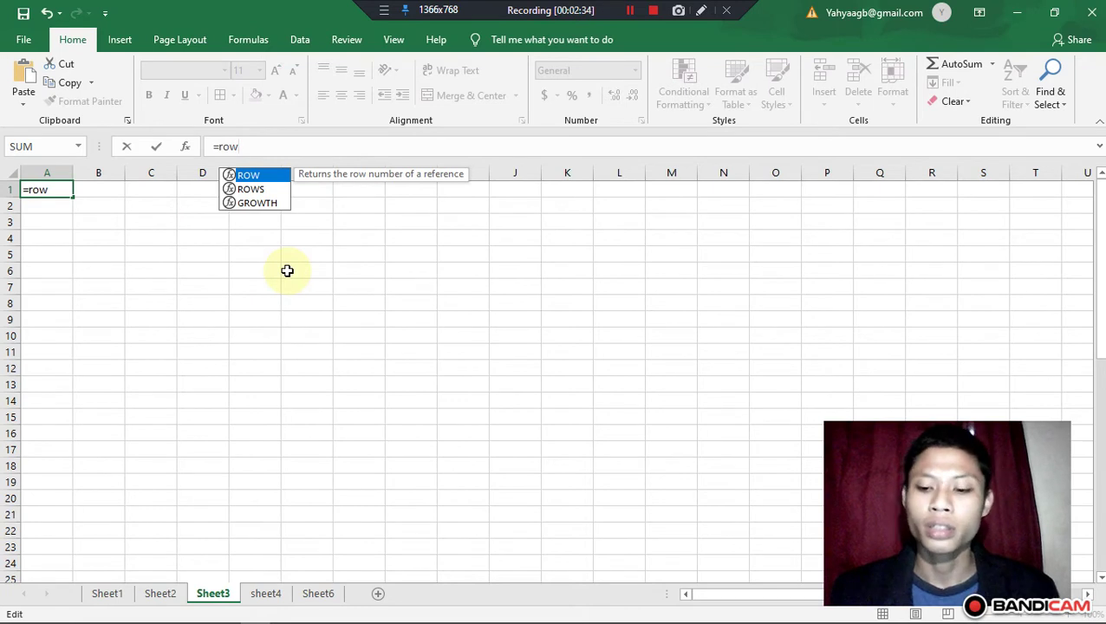
{"action": "type", "text": "()"}
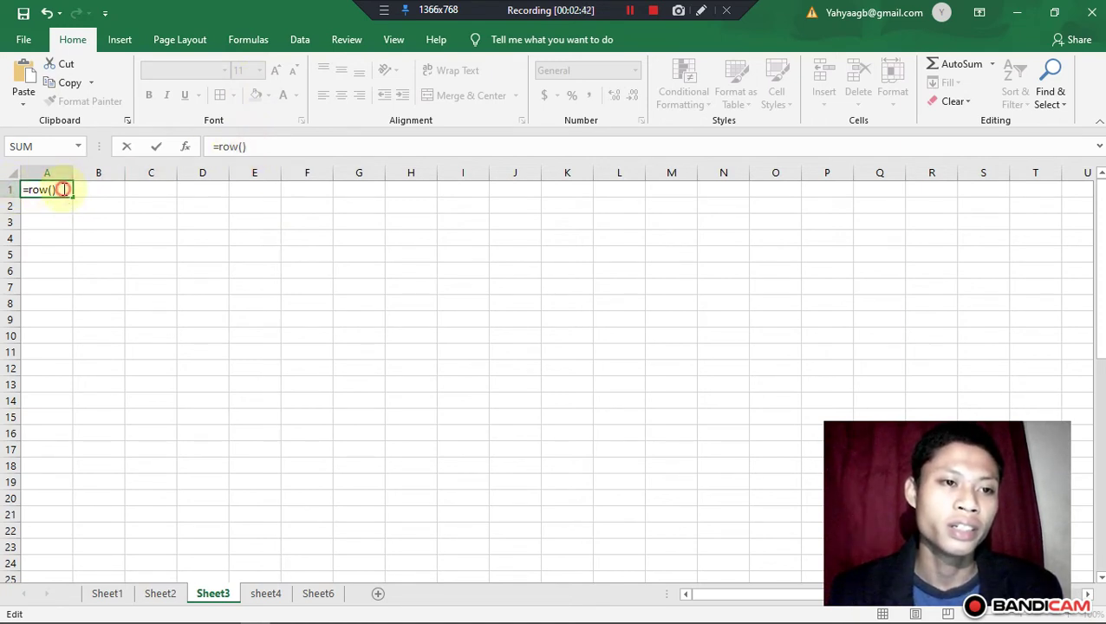
{"action": "left_click", "coordinate": [268, 148]}
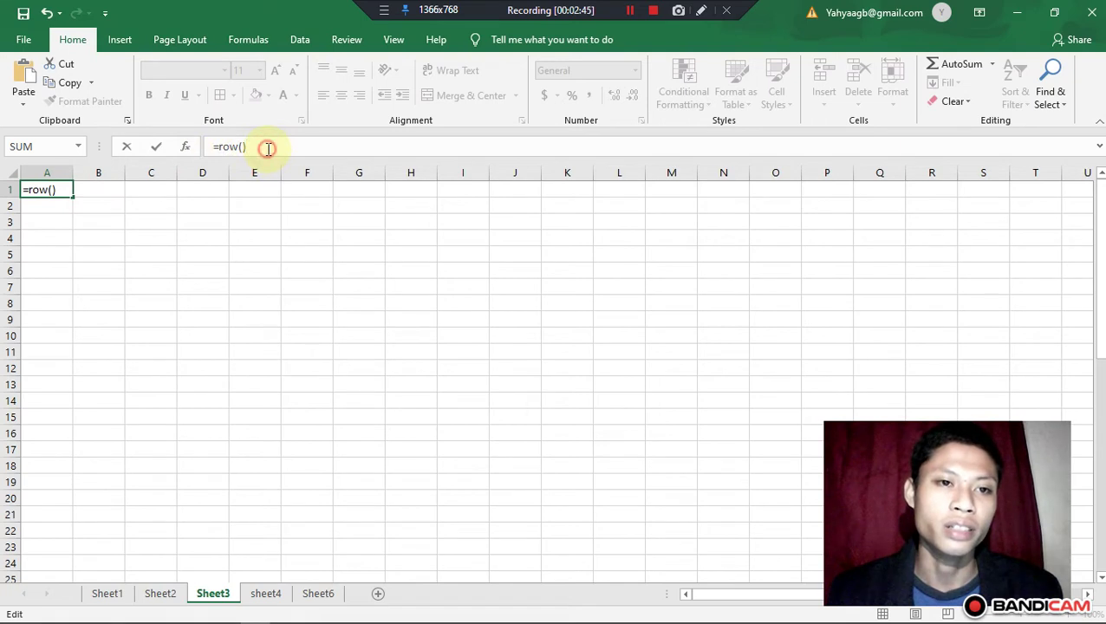
{"action": "key", "text": "Return"}
{"action": "left_click", "coordinate": [63, 190]}
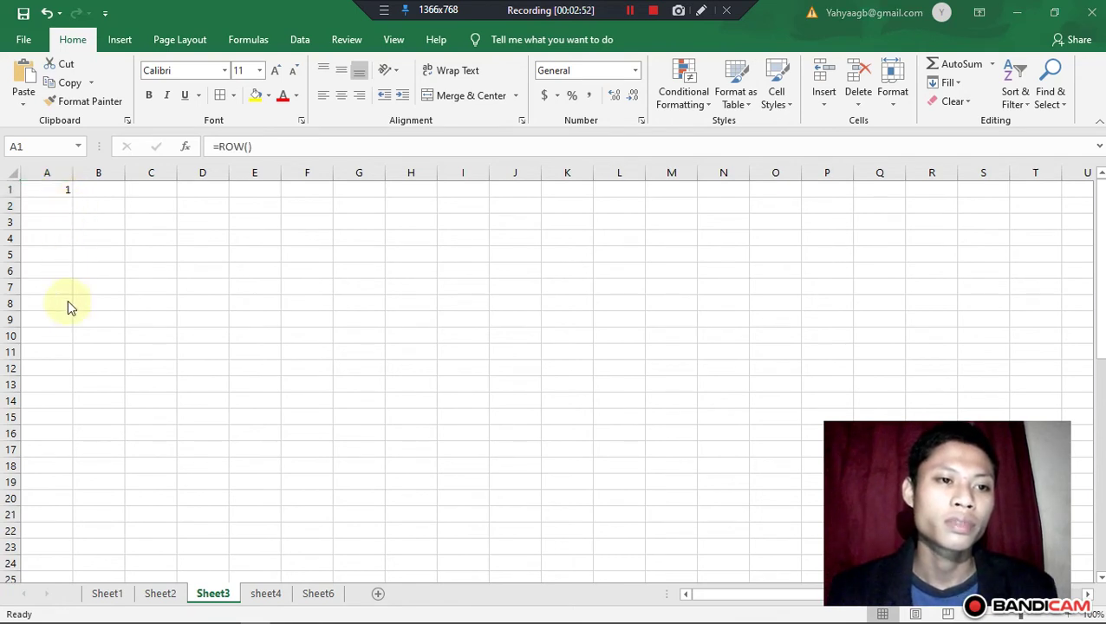
{"action": "key", "text": "super"}
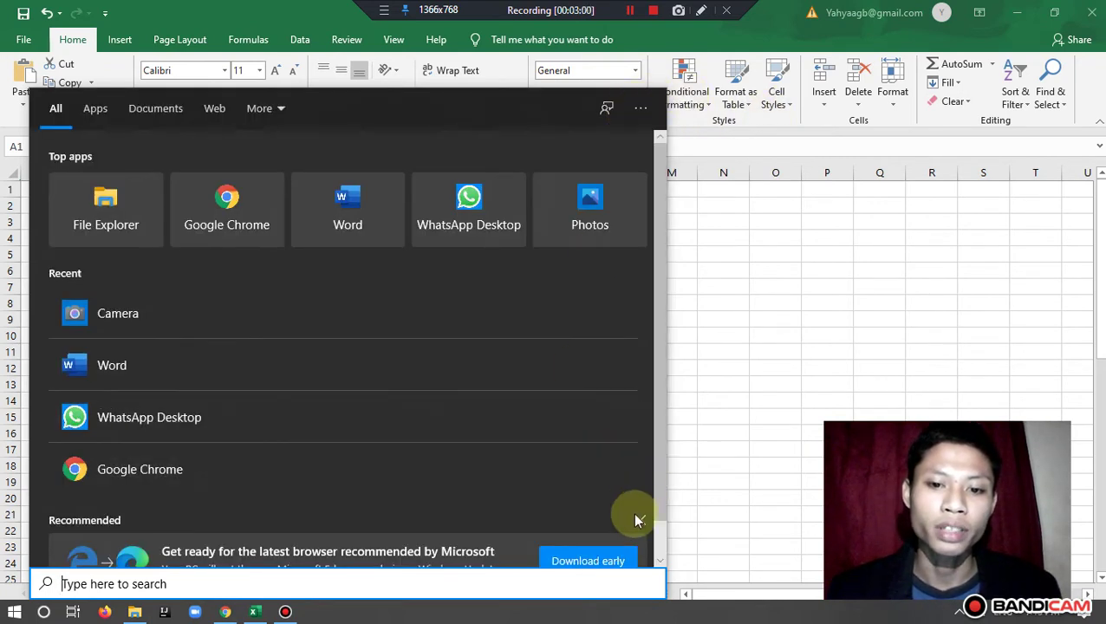
{"action": "left_click", "coordinate": [642, 520]}
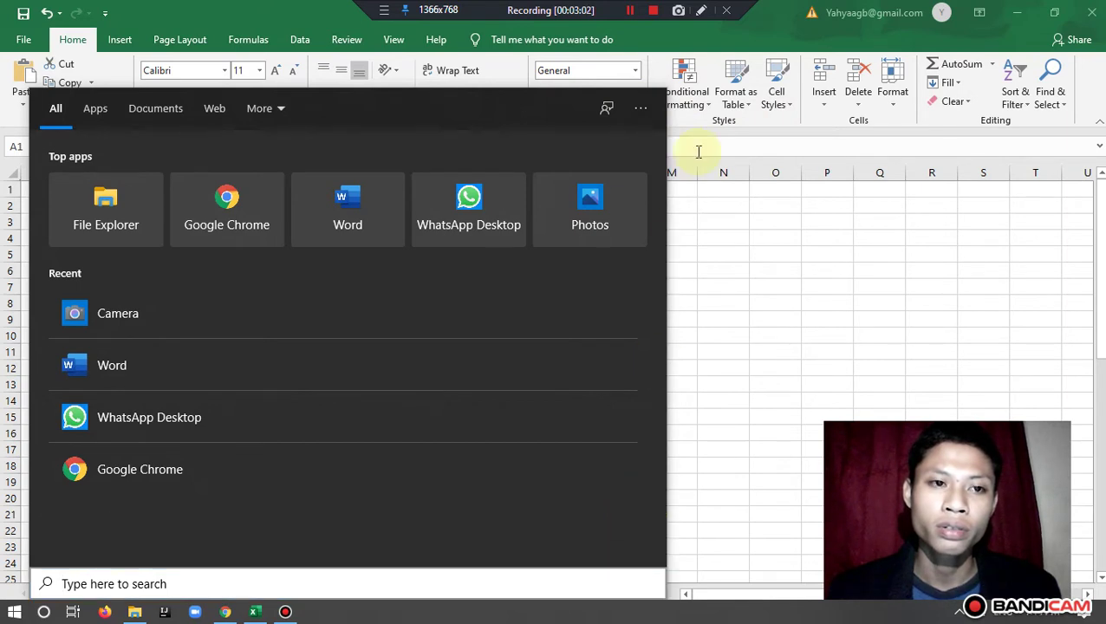
{"action": "left_click", "coordinate": [642, 108]}
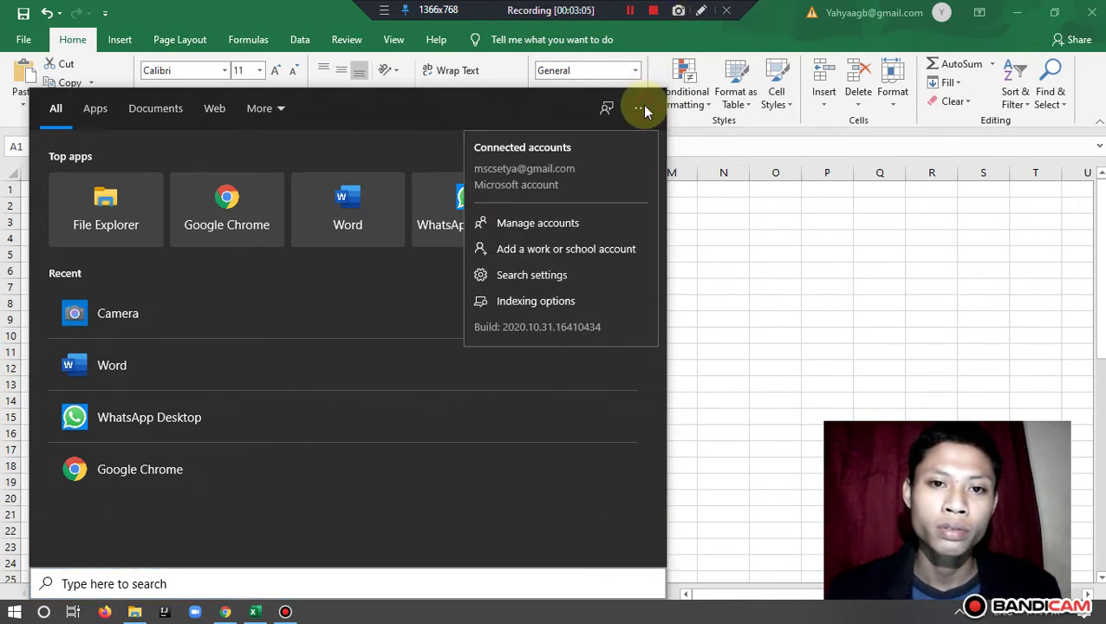
{"action": "left_click", "coordinate": [681, 297]}
{"action": "left_click", "coordinate": [681, 297]}
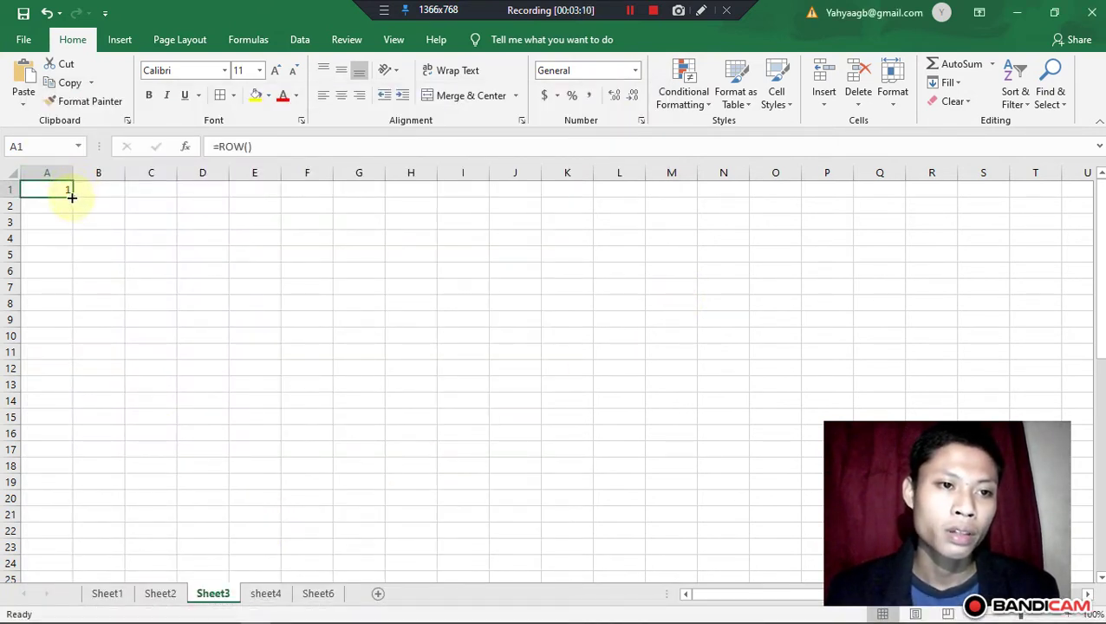
- Fill the ROW formula from cell A1 down to A15 on Sheet3 and center the numbers horizontally
{"action": "left_click_drag", "start_coordinate": [72, 198], "coordinate": [65, 427]}
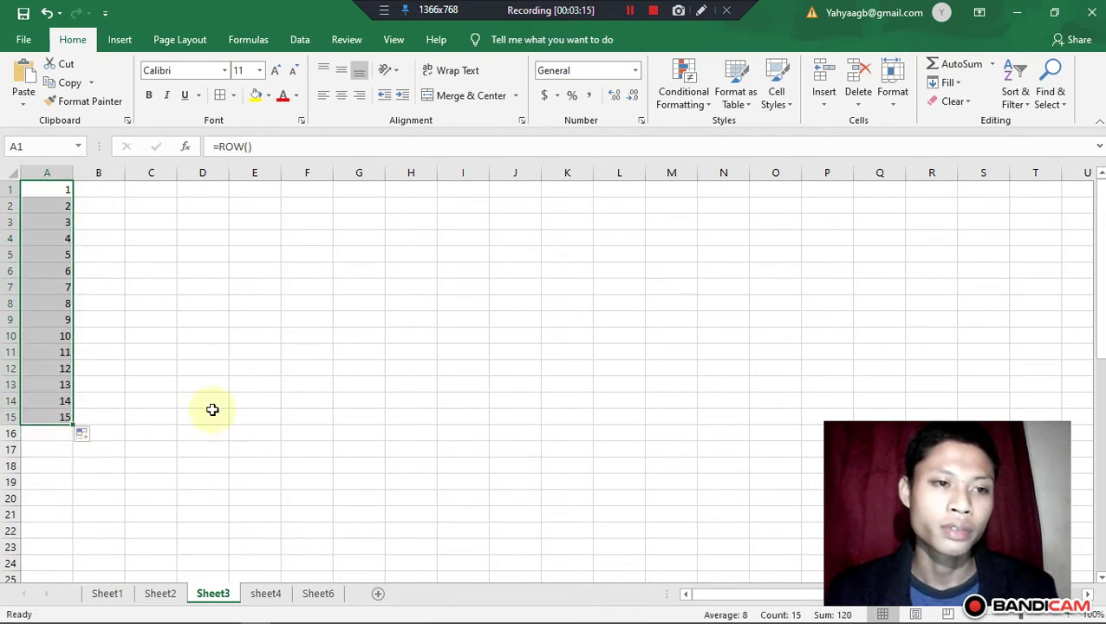
{"action": "left_click", "coordinate": [343, 96]}
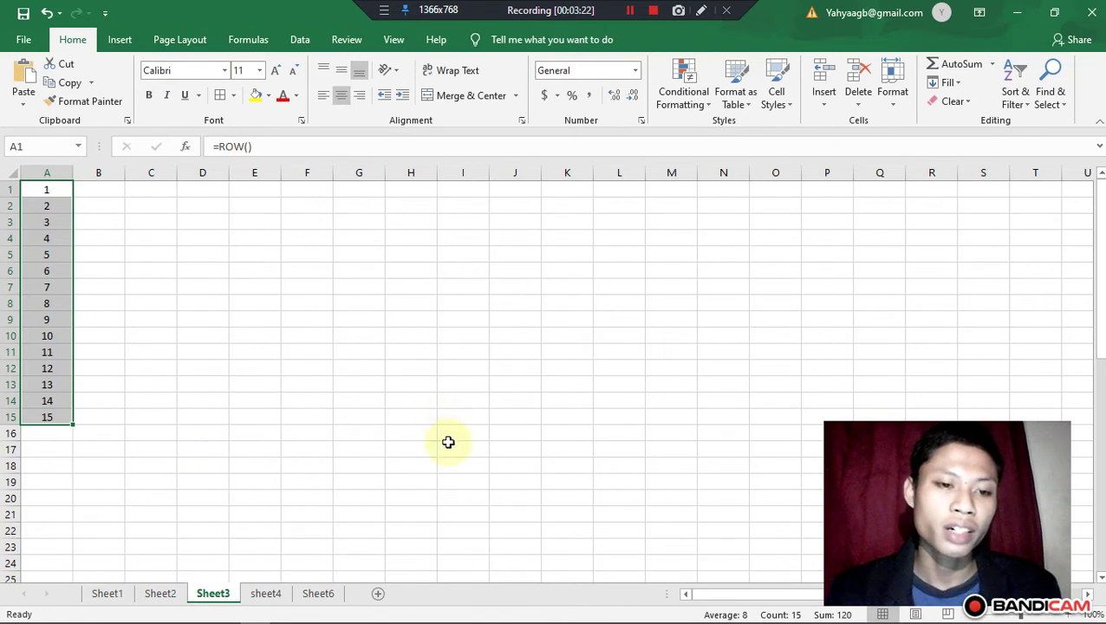
- Switch to sheet4 and apply borders to all cells in the range A4:G9
{"action": "left_click", "coordinate": [266, 597]}
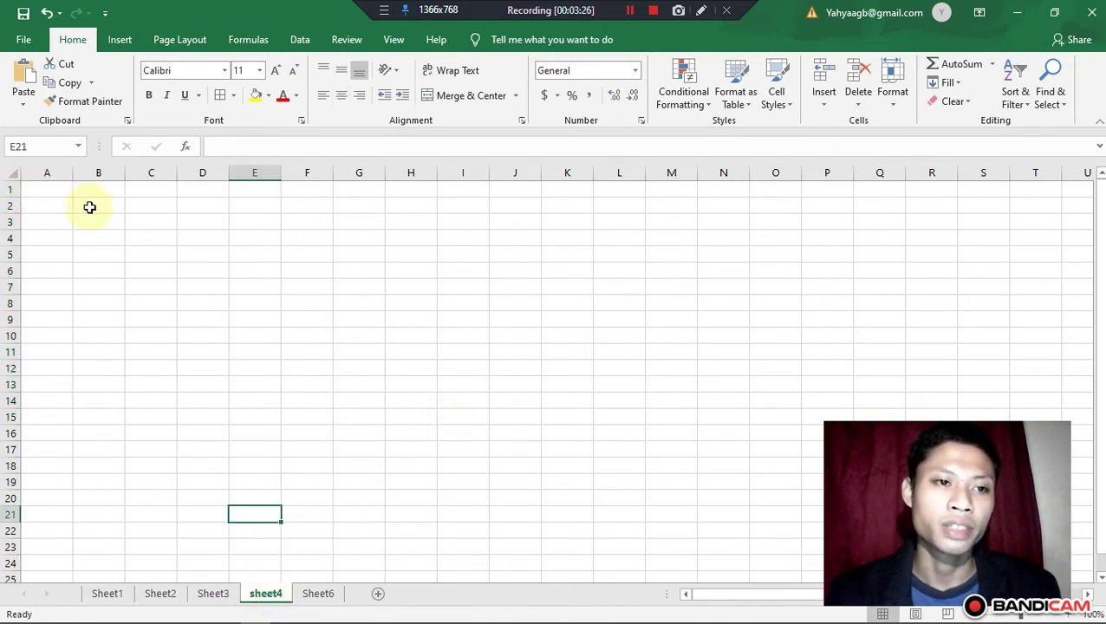
{"action": "left_click", "coordinate": [47, 189]}
{"action": "left_click", "coordinate": [44, 220]}
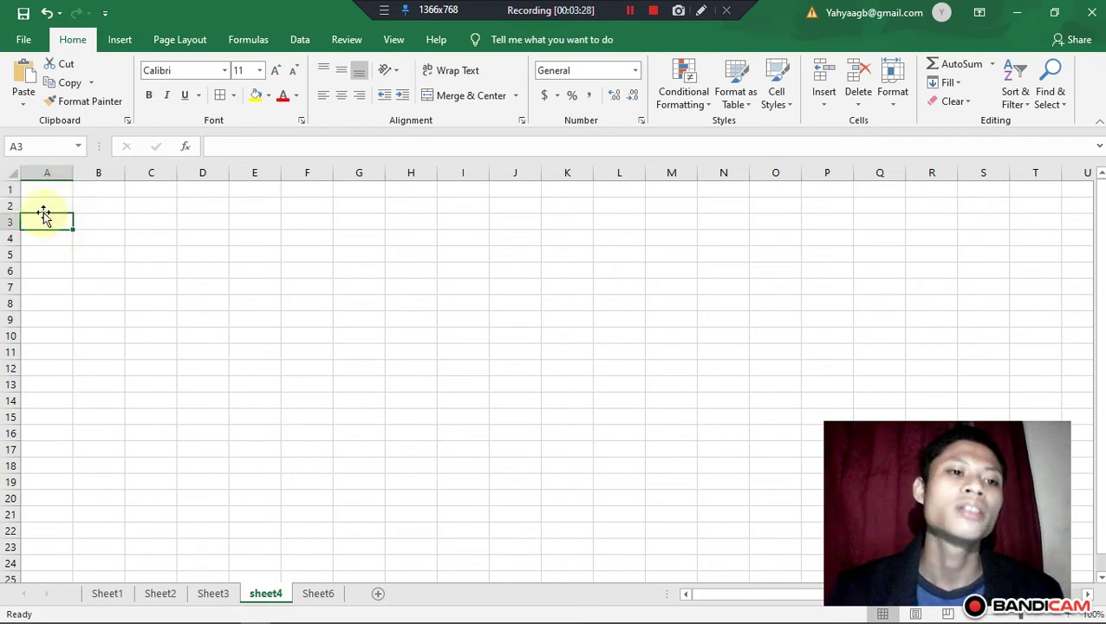
{"action": "left_click_drag", "start_coordinate": [42, 206], "coordinate": [44, 220]}
{"action": "left_click", "coordinate": [43, 223]}
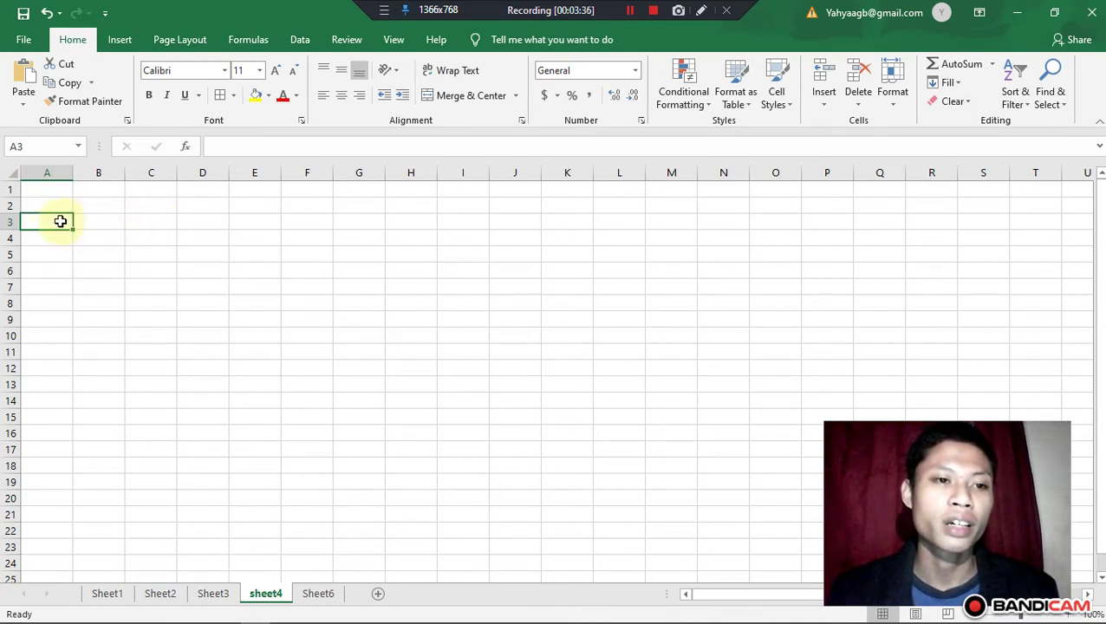
{"action": "left_click_drag", "start_coordinate": [62, 222], "coordinate": [373, 300]}
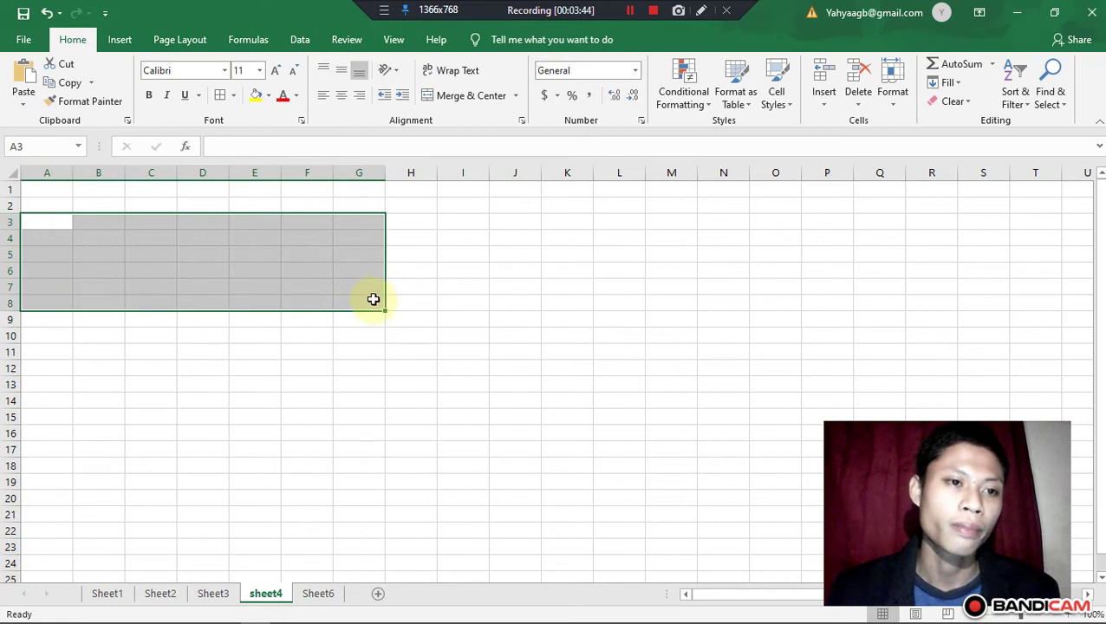
{"action": "left_click", "coordinate": [60, 238]}
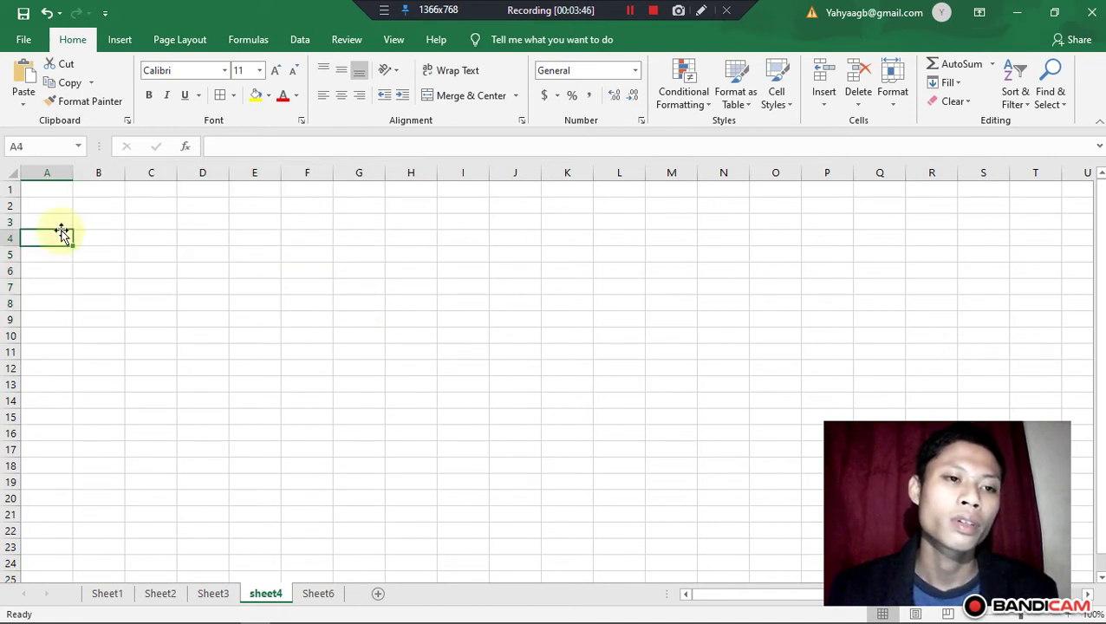
{"action": "left_click", "coordinate": [59, 236]}
{"action": "left_click_drag", "start_coordinate": [59, 236], "coordinate": [346, 306]}
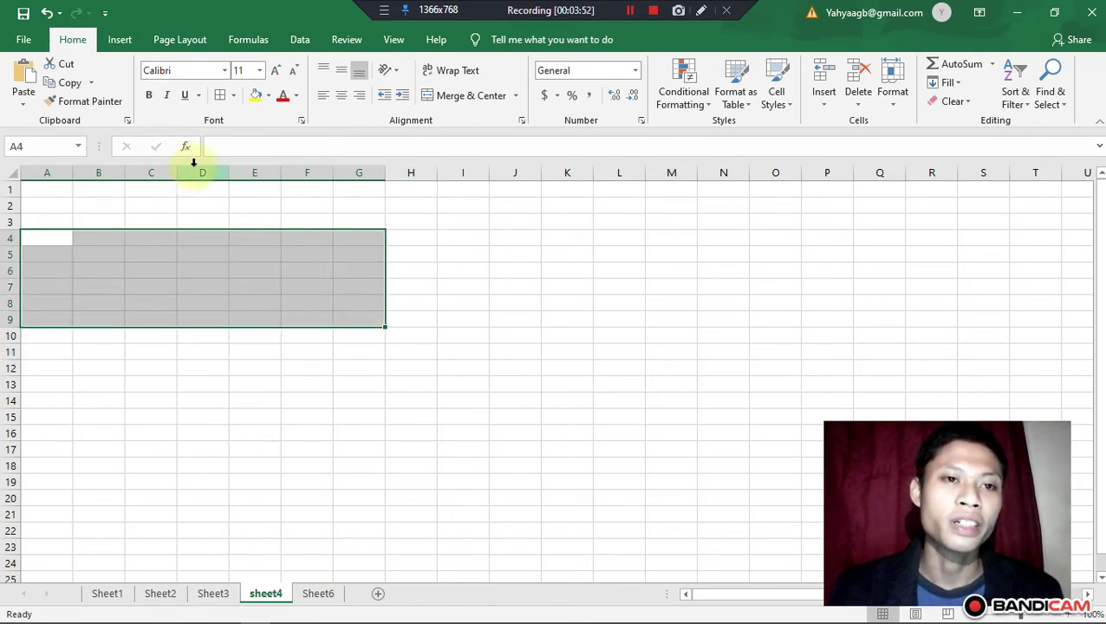
{"action": "left_click", "coordinate": [220, 95]}
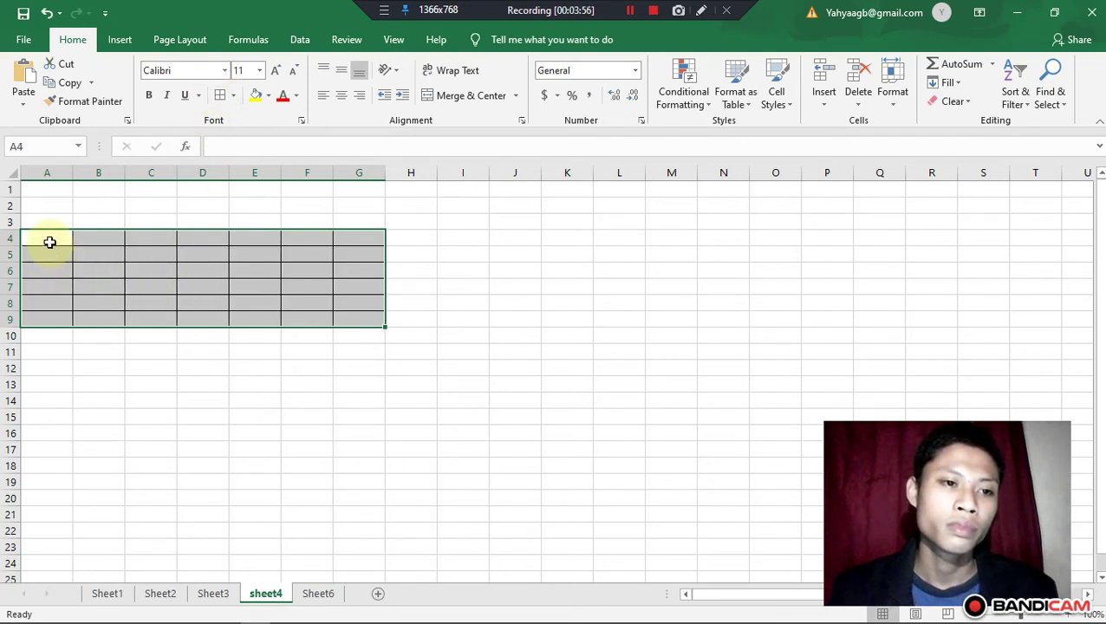
- Enter the label "nilai" in cell A4 of the bordered table
{"action": "left_click", "coordinate": [49, 243]}
{"action": "double_click", "coordinate": [52, 238]}
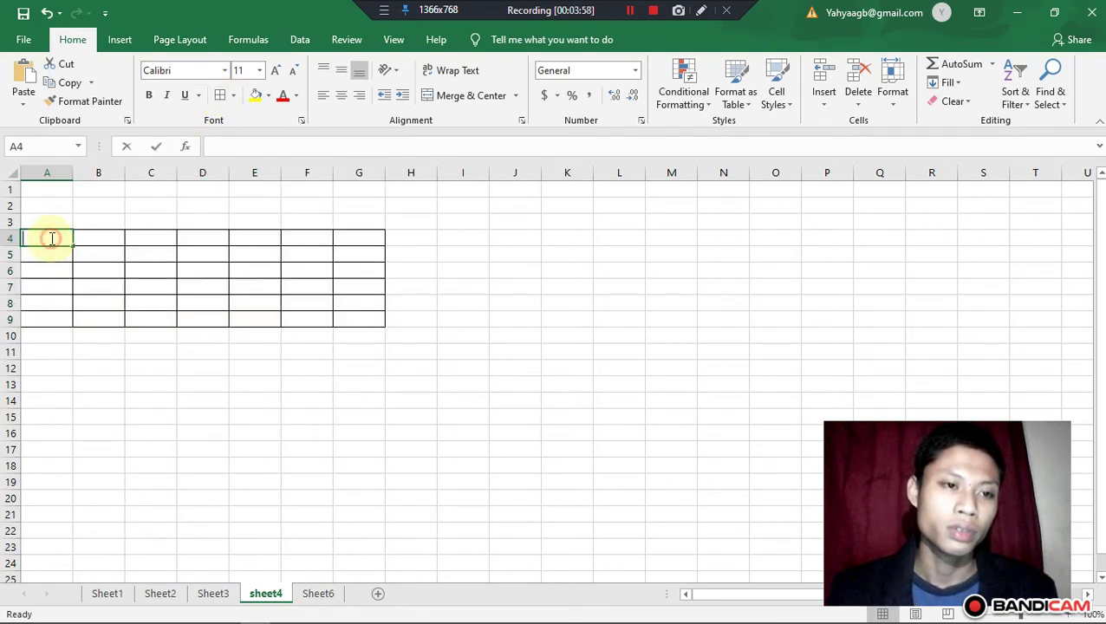
{"action": "type", "text": "di"}
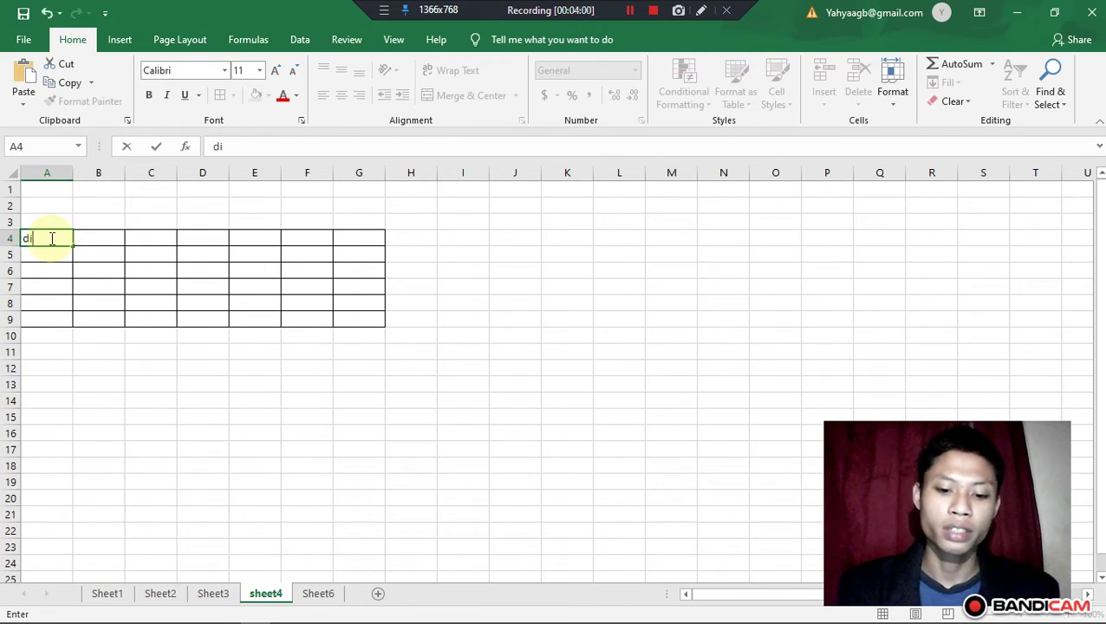
{"action": "type", "text": "nlai"}
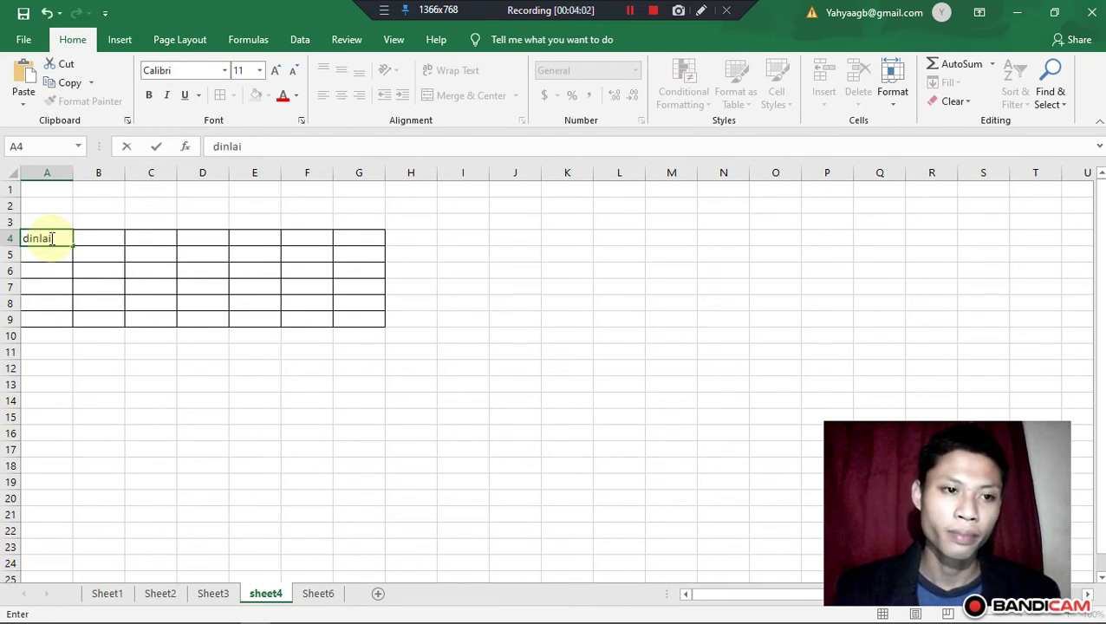
{"action": "key", "text": "BackSpace"}
{"action": "key", "text": "BackSpace"}
{"action": "key", "text": "BackSpace"}
{"action": "key", "text": "BackSpace"}
{"action": "key", "text": "BackSpace"}
{"action": "key", "text": "BackSpace"}
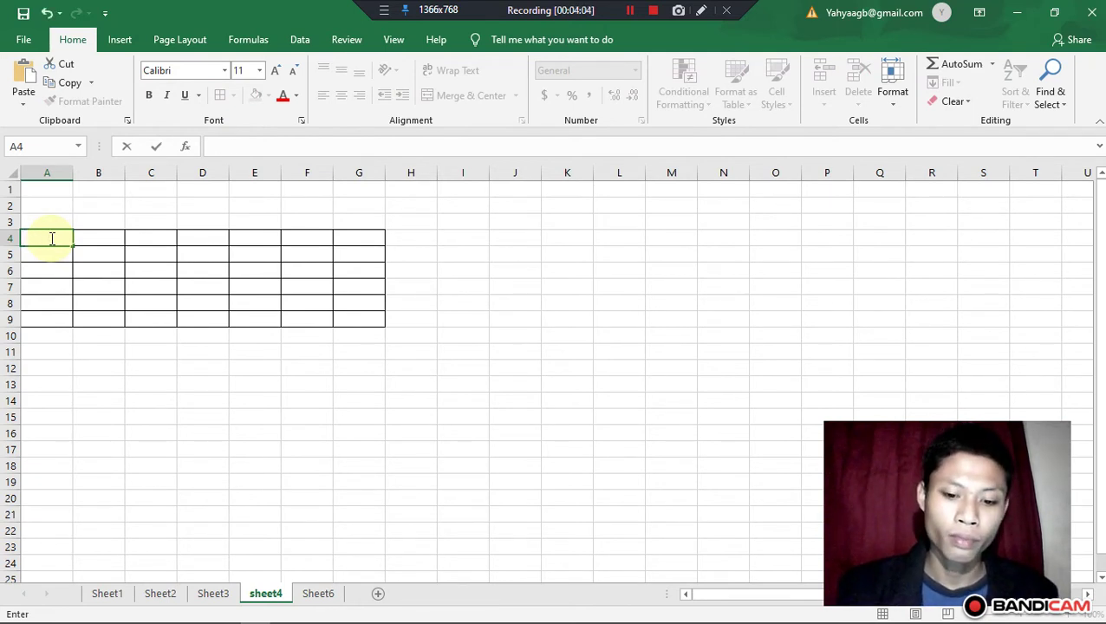
{"action": "type", "text": "nj"}
{"action": "key", "text": "BackSpace"}
{"action": "type", "text": "i"}
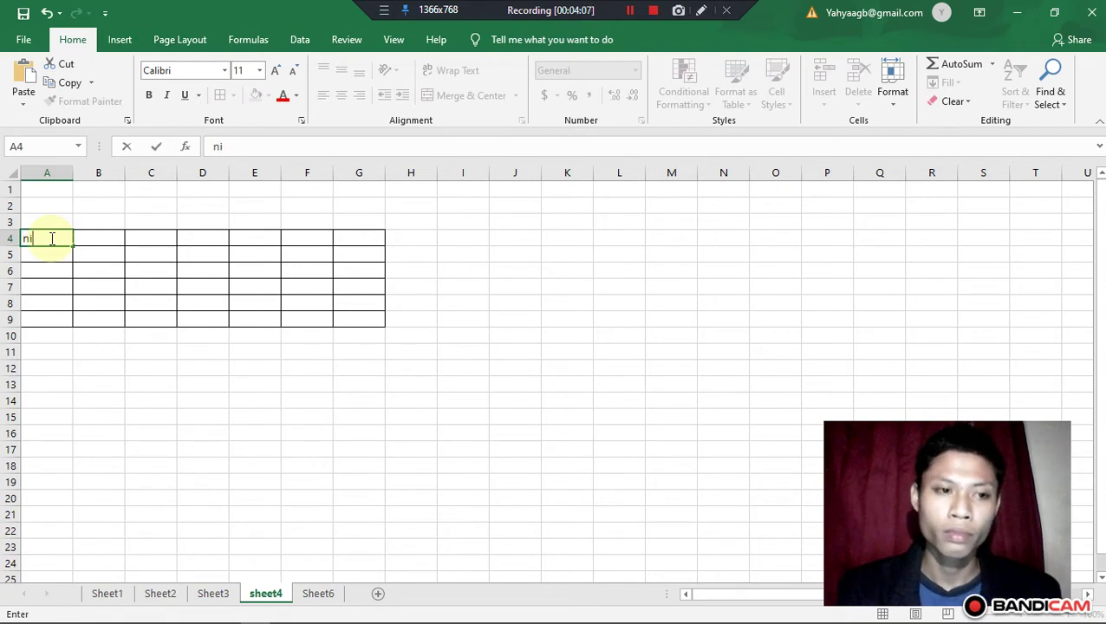
{"action": "type", "text": "lai"}
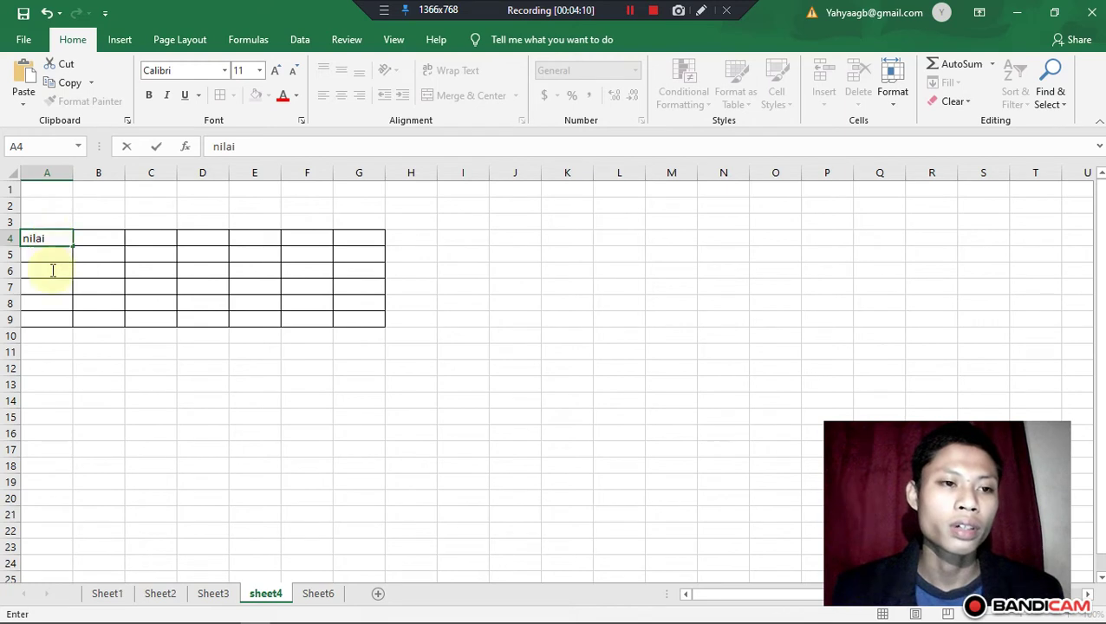
{"action": "left_click", "coordinate": [51, 241]}
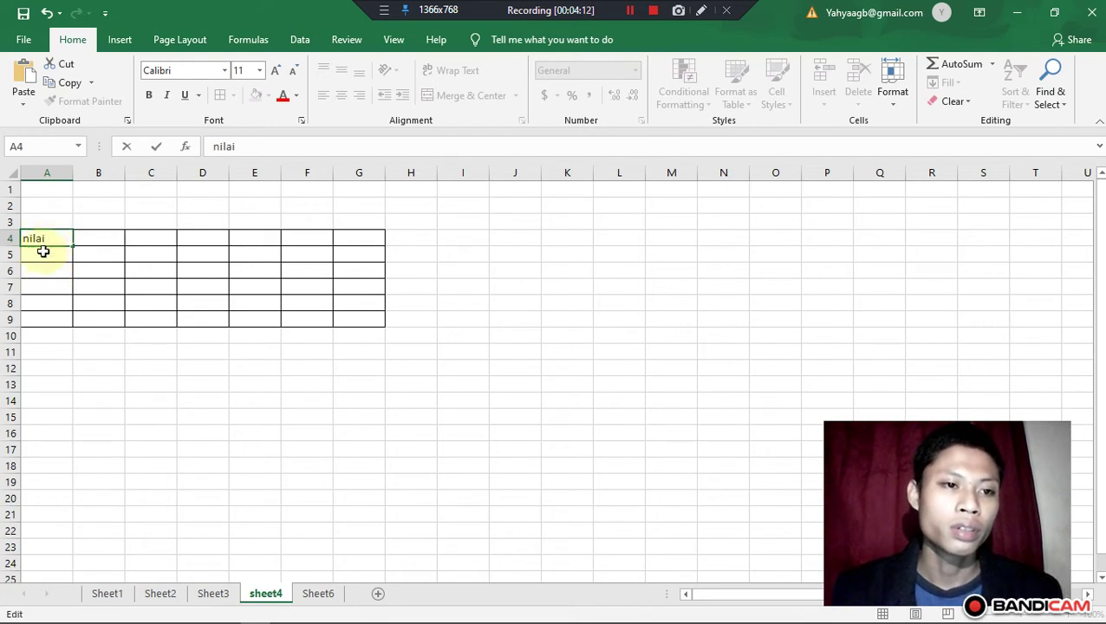
{"action": "left_click", "coordinate": [41, 257]}
- Merge and center cells A4:A9 and align the "nilai" label to the vertical middle
{"action": "left_click", "coordinate": [49, 239]}
{"action": "left_click_drag", "start_coordinate": [49, 239], "coordinate": [47, 320]}
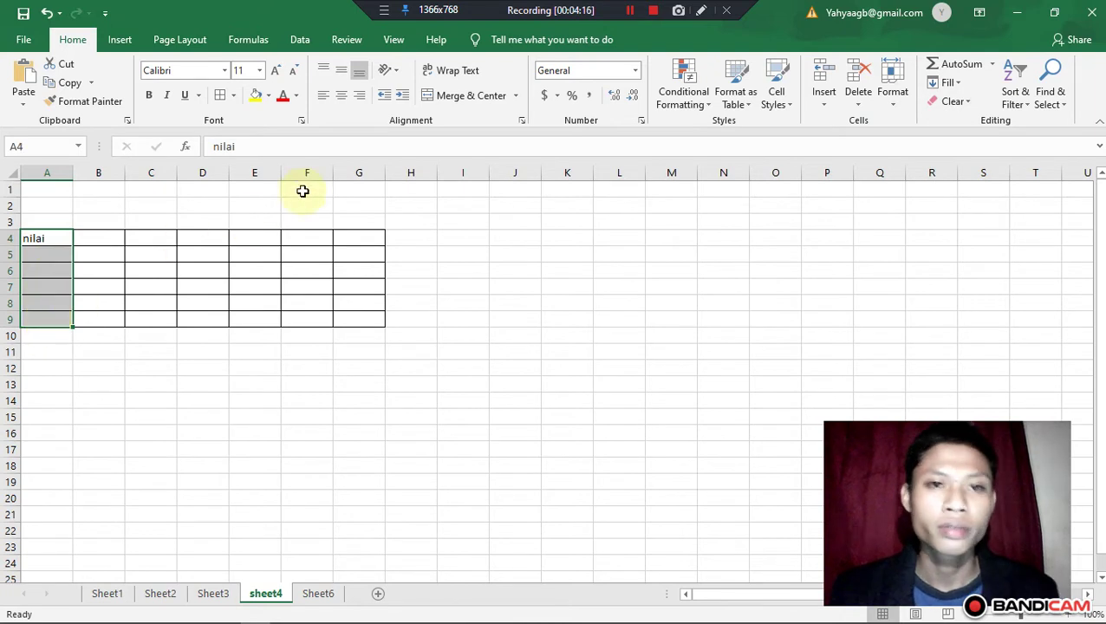
{"action": "left_click", "coordinate": [452, 97]}
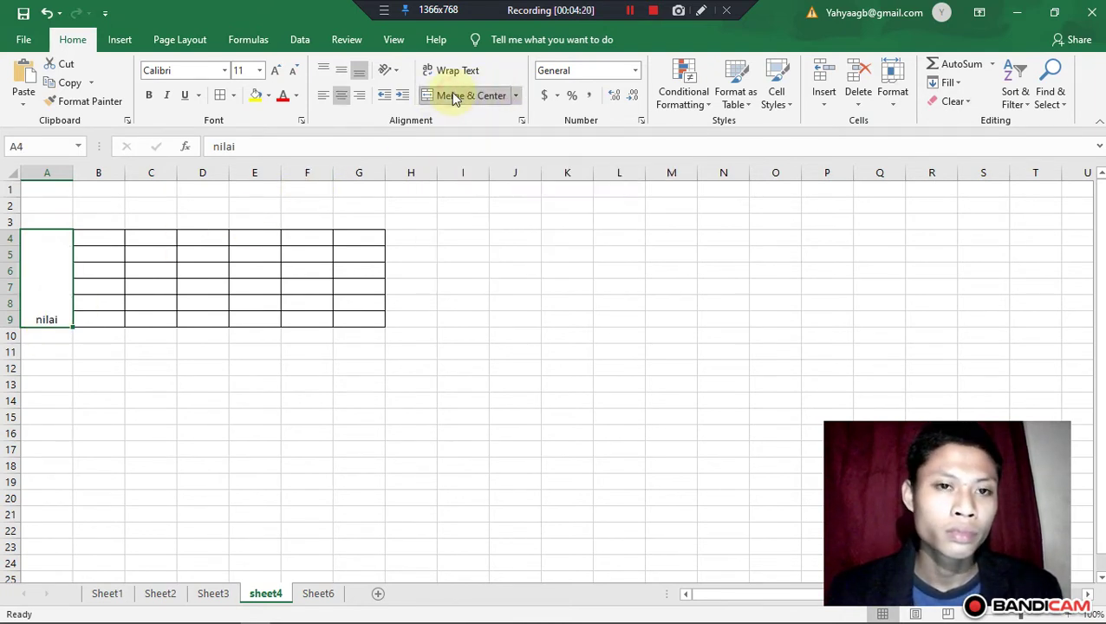
{"action": "left_click", "coordinate": [342, 71]}
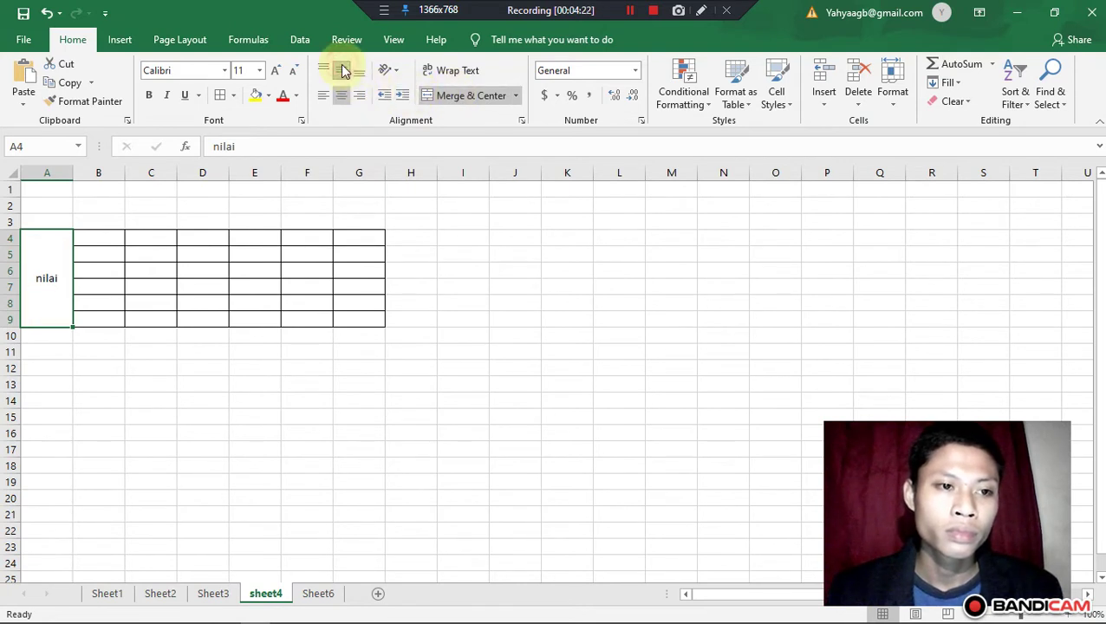
{"action": "left_click", "coordinate": [221, 381]}
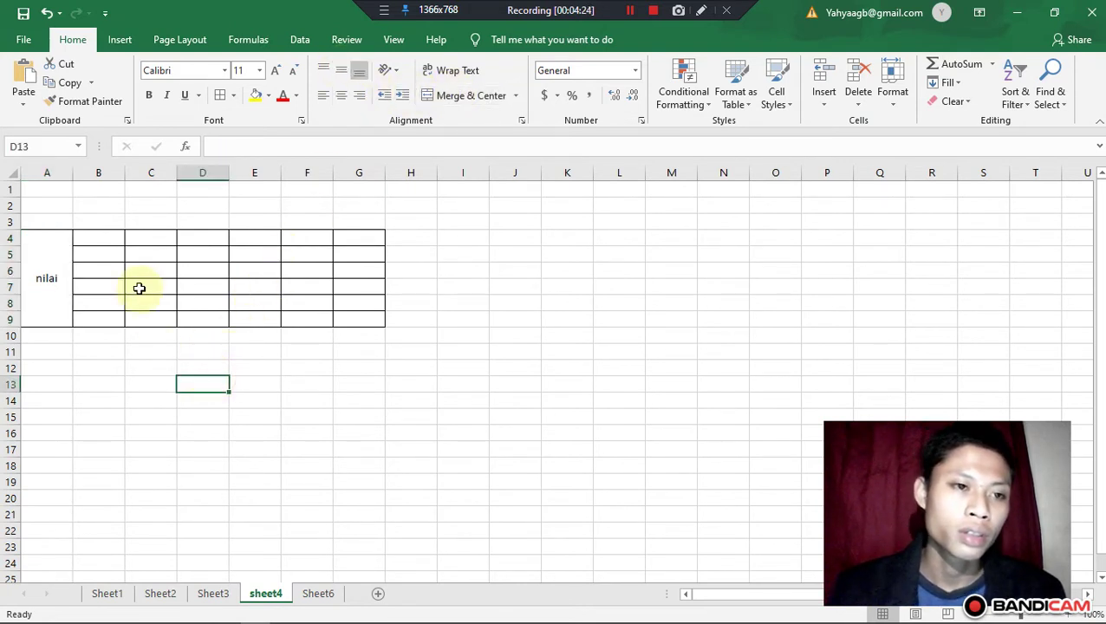
- Enter the numbers 1 to 6 down cells B4:B9 and center them horizontally
{"action": "left_click", "coordinate": [105, 237]}
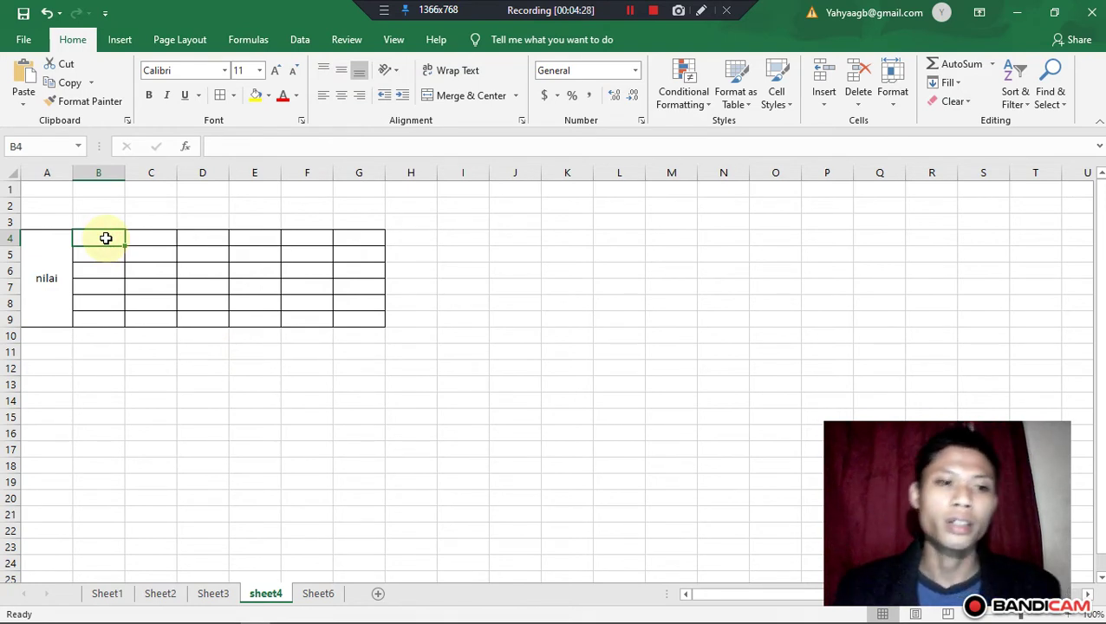
{"action": "type", "text": "1"}
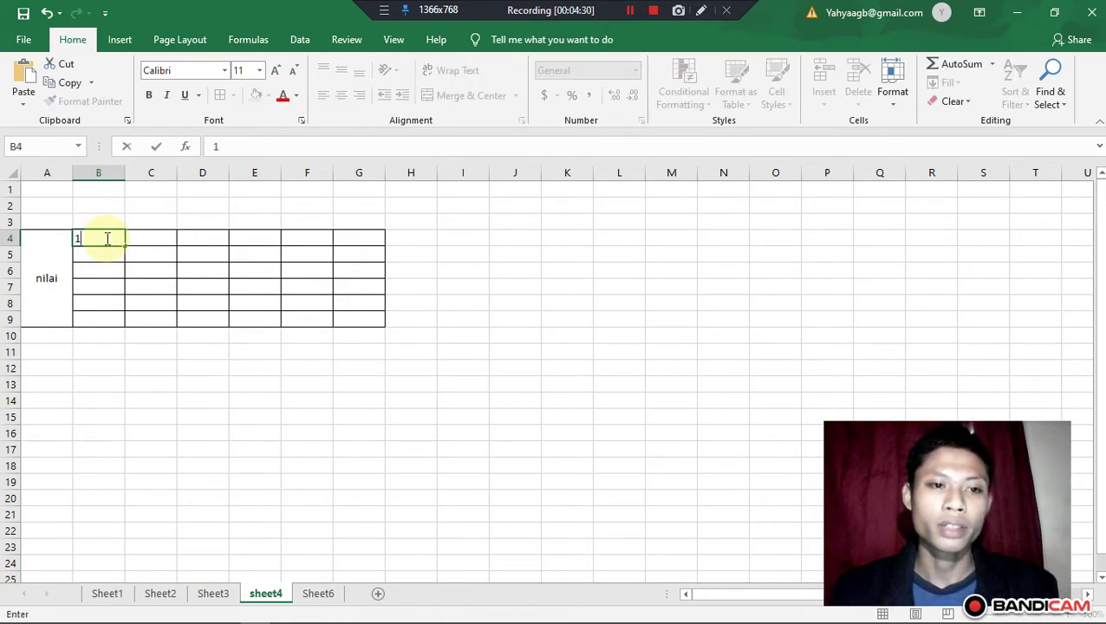
{"action": "key", "text": "Left"}
{"action": "key", "text": "Down"}
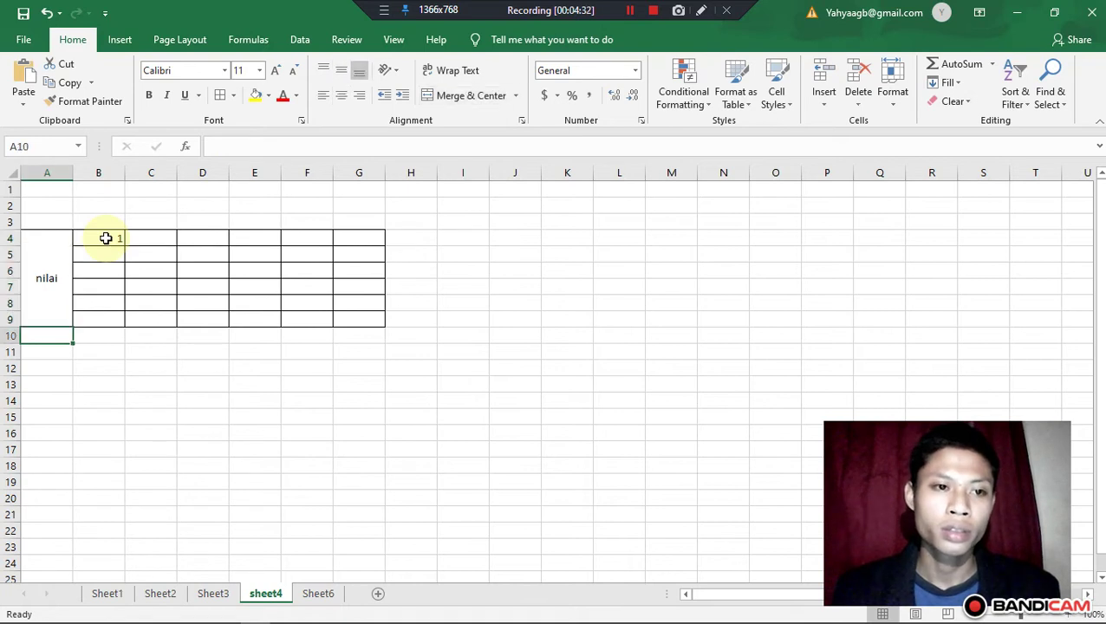
{"action": "key", "text": "Up"}
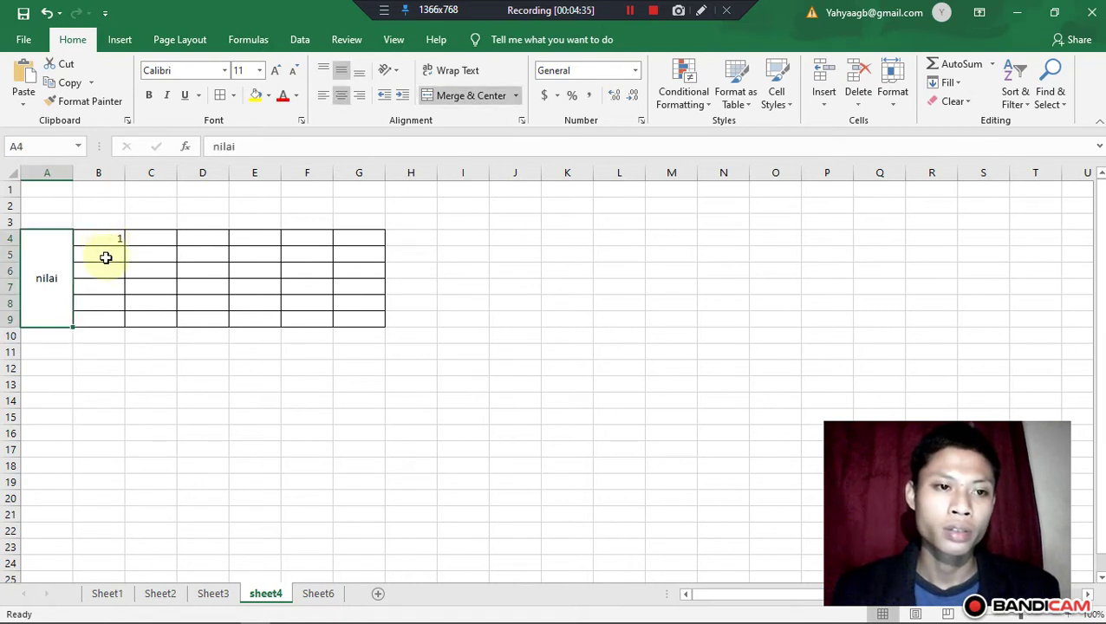
{"action": "double_click", "coordinate": [105, 257]}
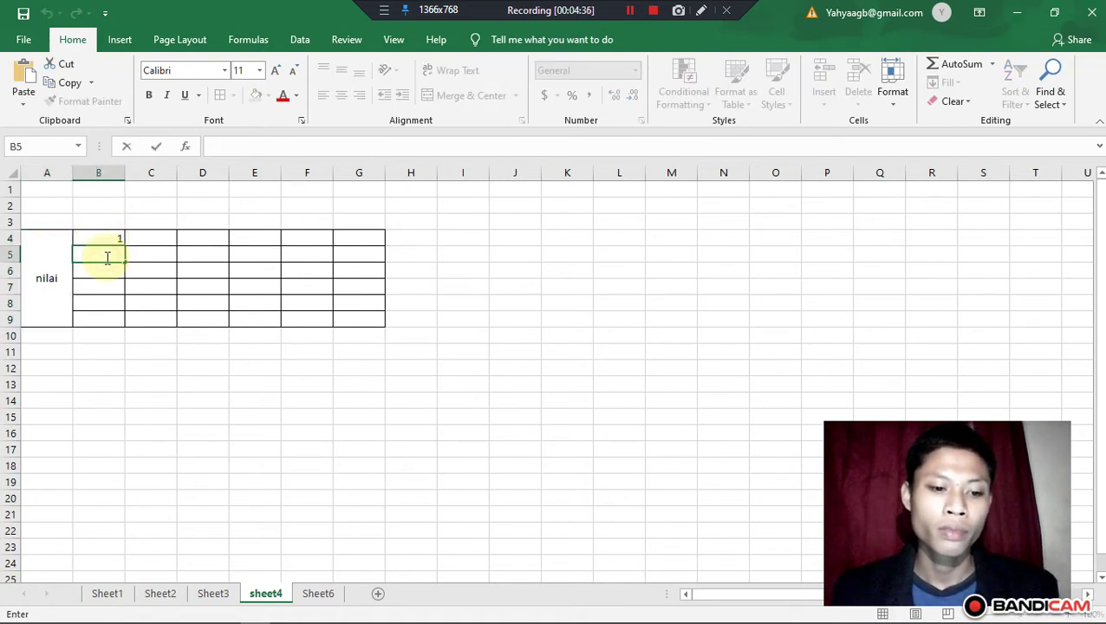
{"action": "type", "text": "2"}
{"action": "key", "text": "Return"}
{"action": "type", "text": "3"}
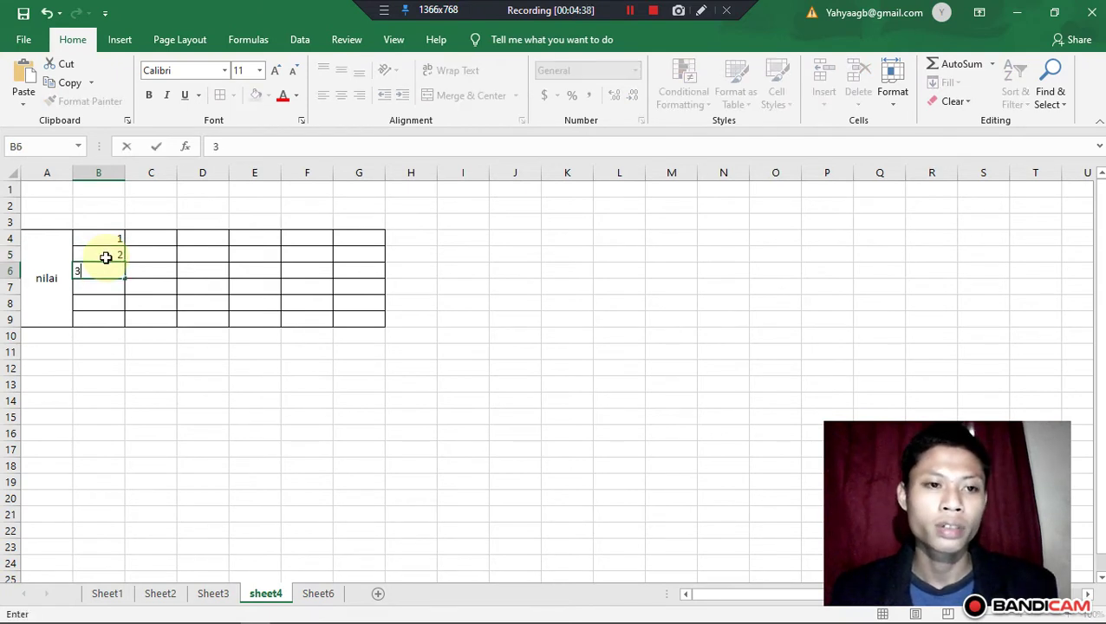
{"action": "key", "text": "Return"}
{"action": "type", "text": "4"}
{"action": "key", "text": "Return"}
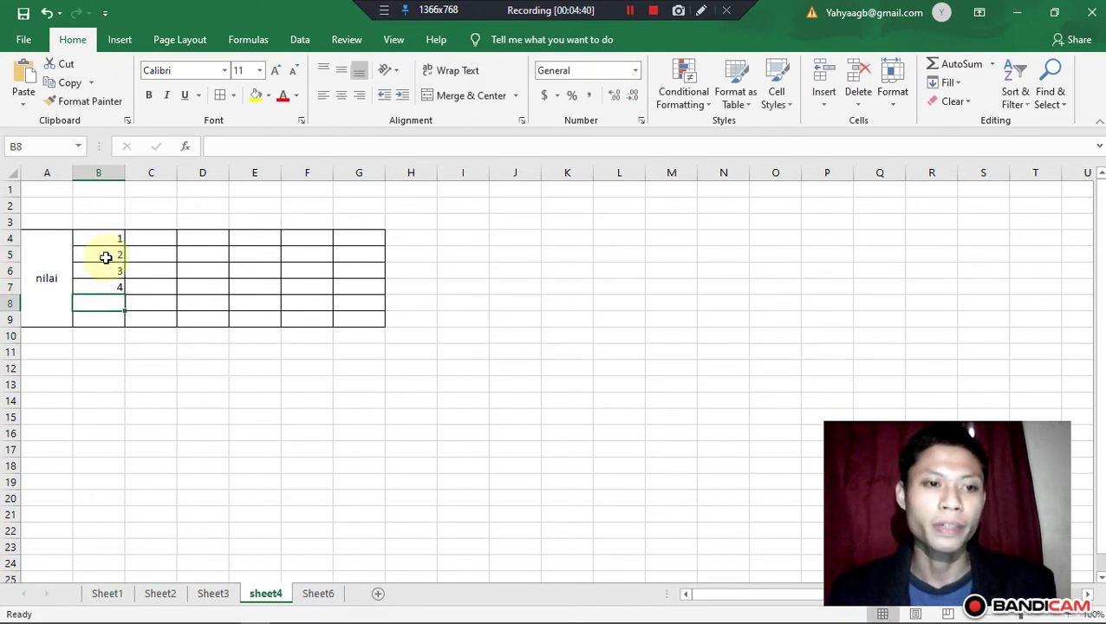
{"action": "type", "text": "5"}
{"action": "key", "text": "Return"}
{"action": "type", "text": "6"}
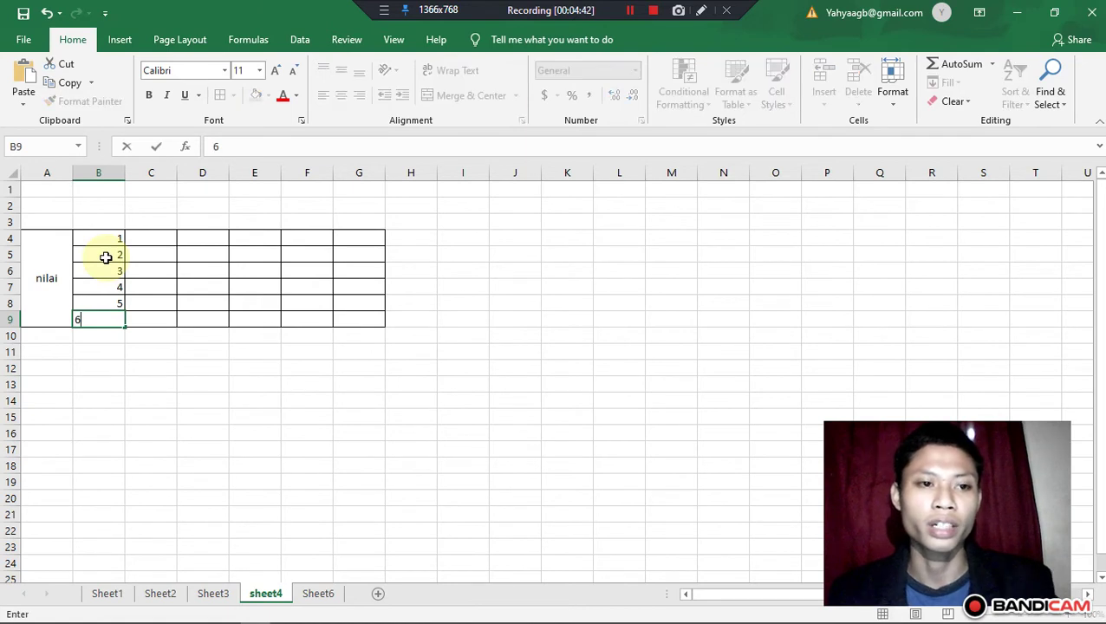
{"action": "left_click_drag", "start_coordinate": [104, 240], "coordinate": [104, 317]}
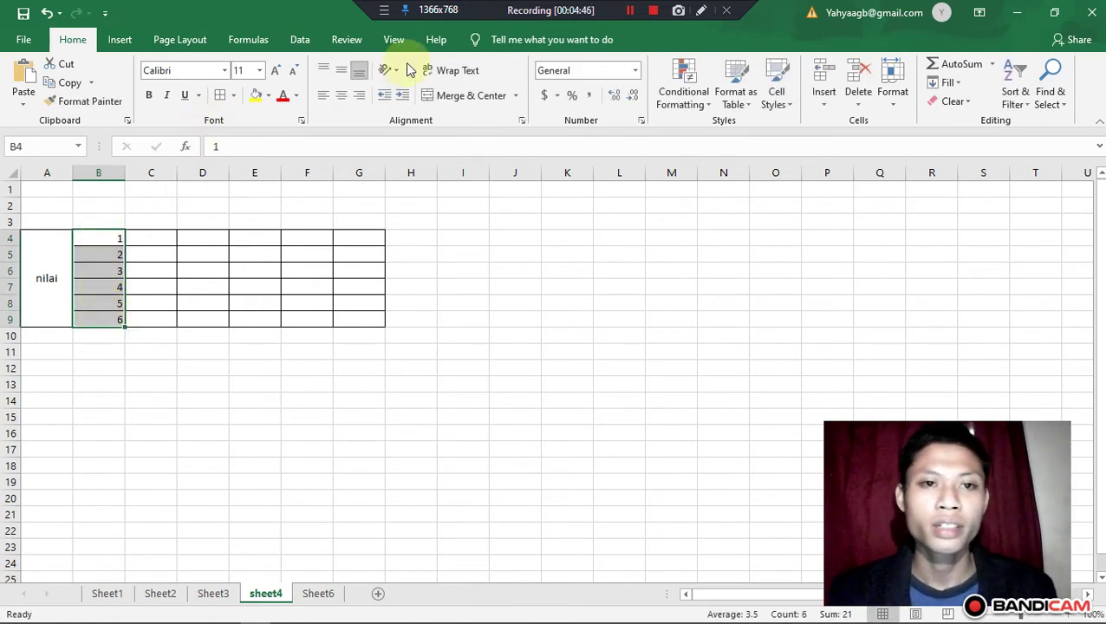
{"action": "left_click", "coordinate": [340, 98]}
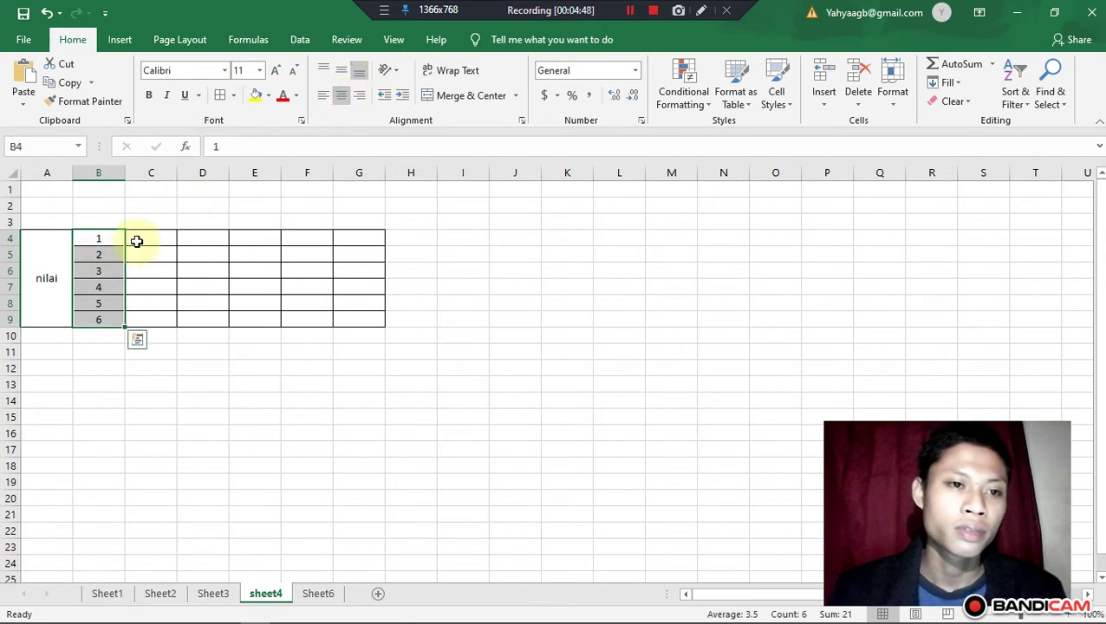
- Enter the values 50, 40, 70, 65 and 75 across cells C4:G4 of the table's first row
{"action": "left_click", "coordinate": [151, 240]}
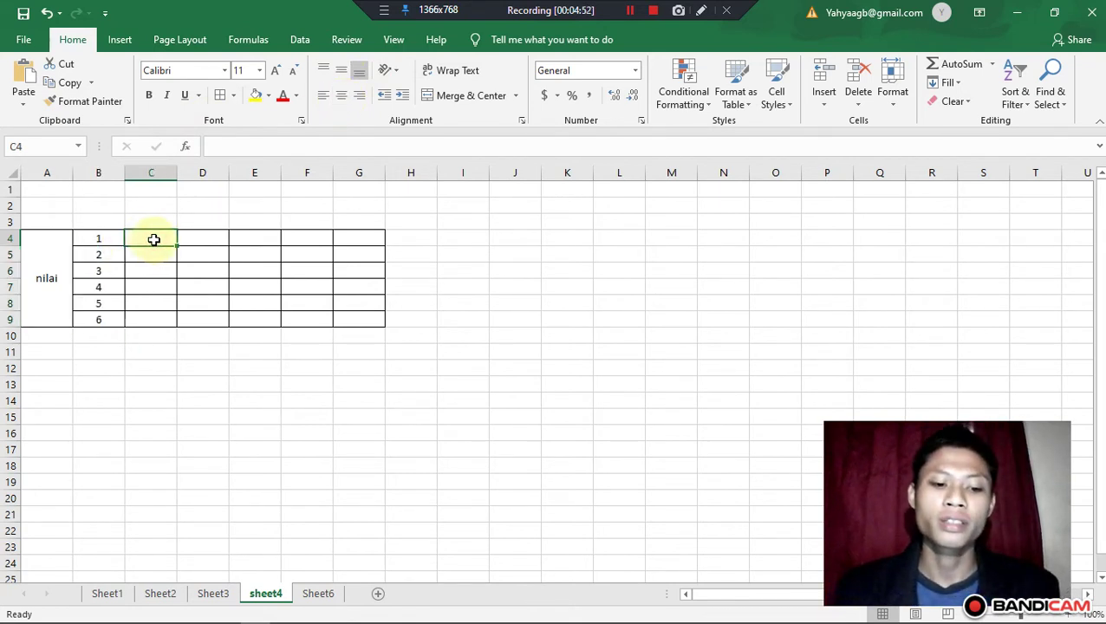
{"action": "type", "text": "10"}
{"action": "key", "text": "BackSpace"}
{"action": "key", "text": "BackSpace"}
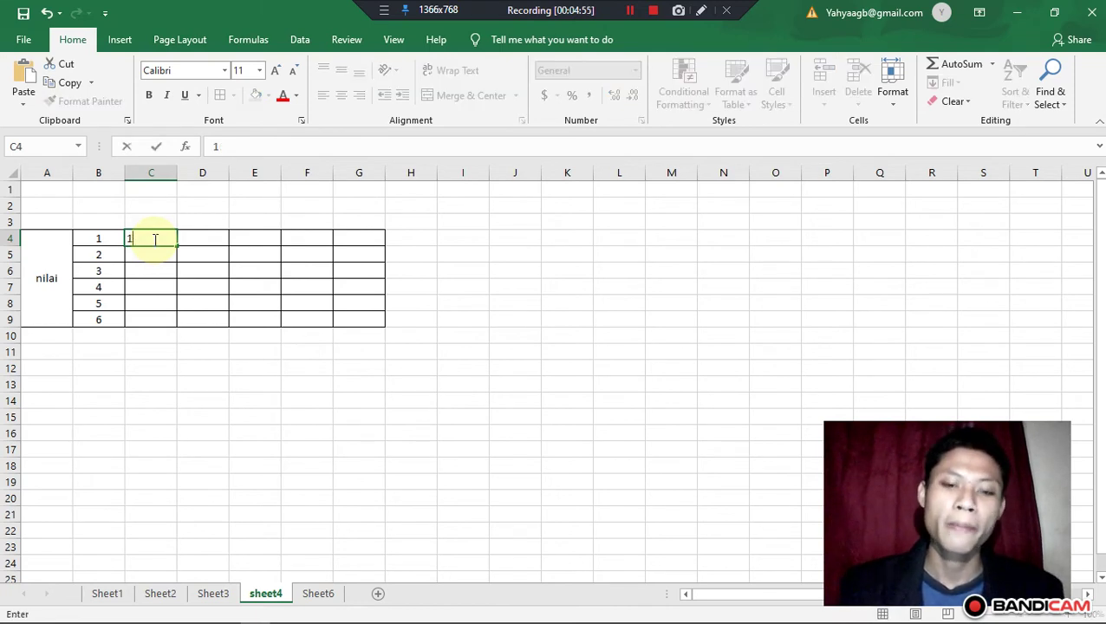
{"action": "type", "text": "50"}
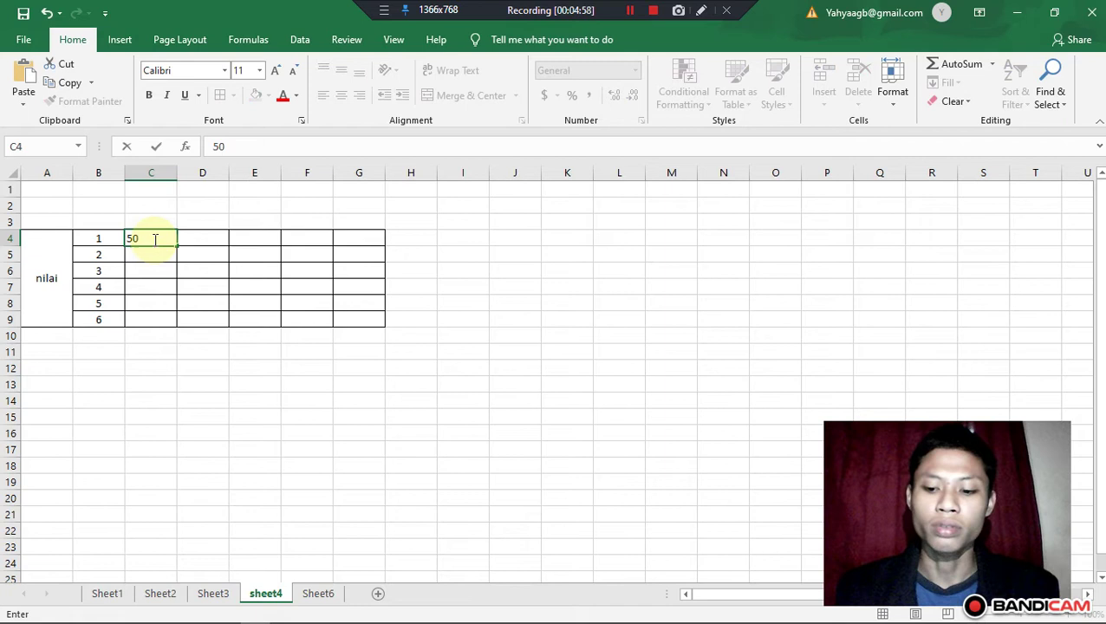
{"action": "key", "text": "Tab"}
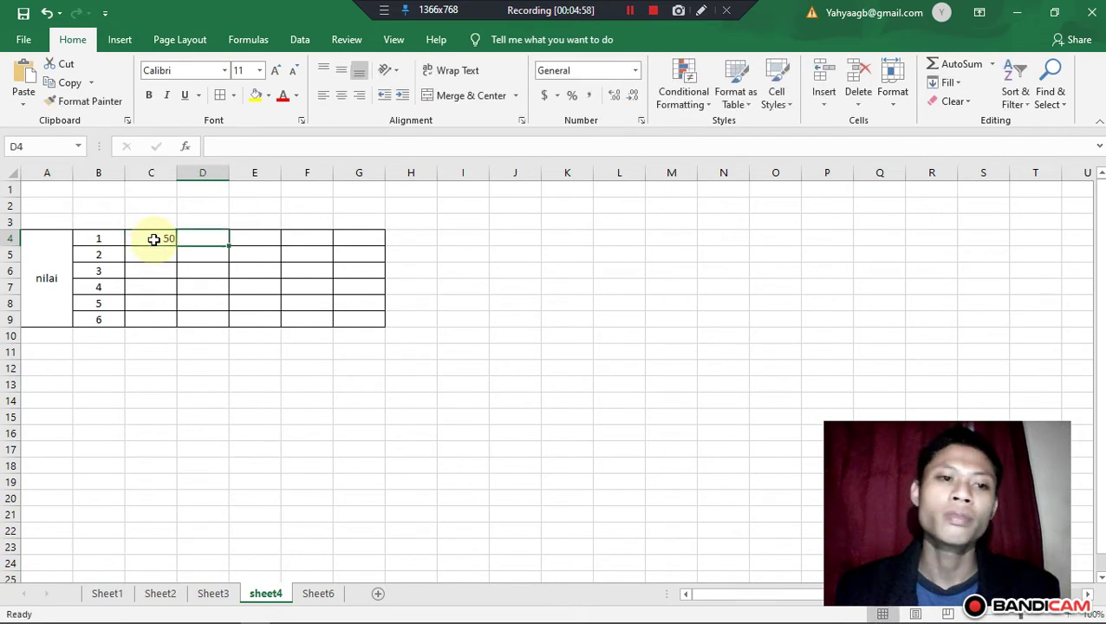
{"action": "type", "text": "40"}
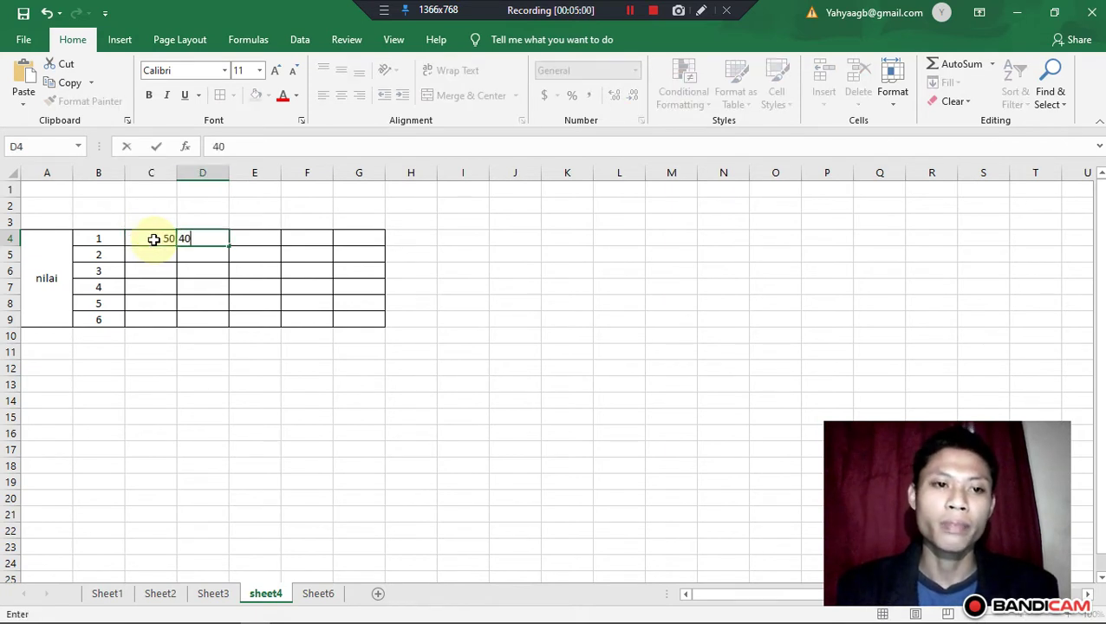
{"action": "key", "text": "Tab"}
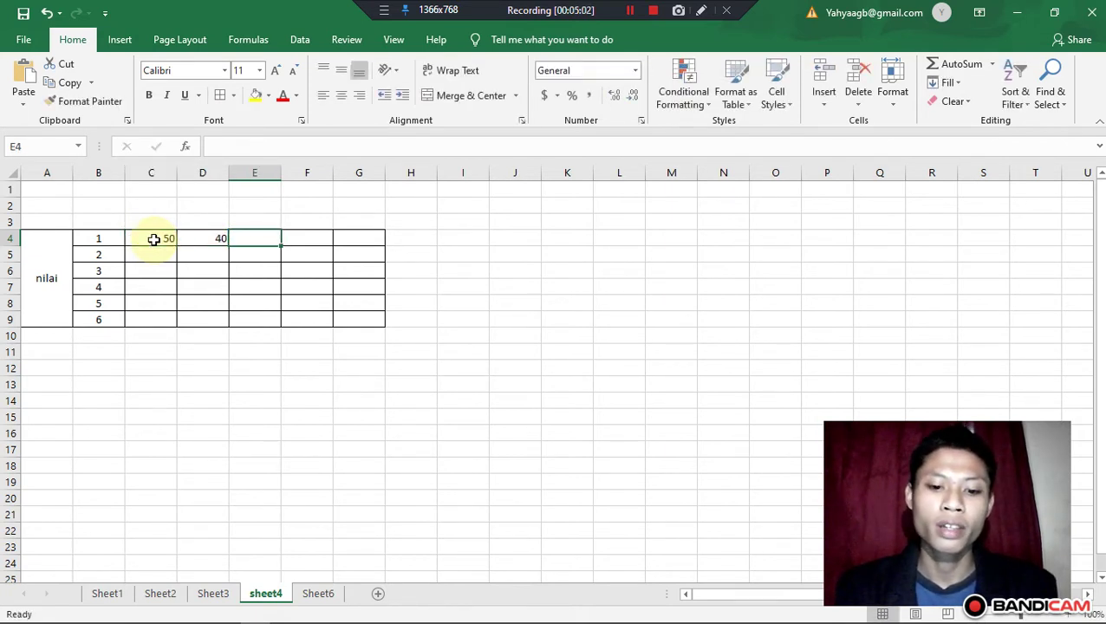
{"action": "type", "text": "70"}
{"action": "key", "text": "Tab"}
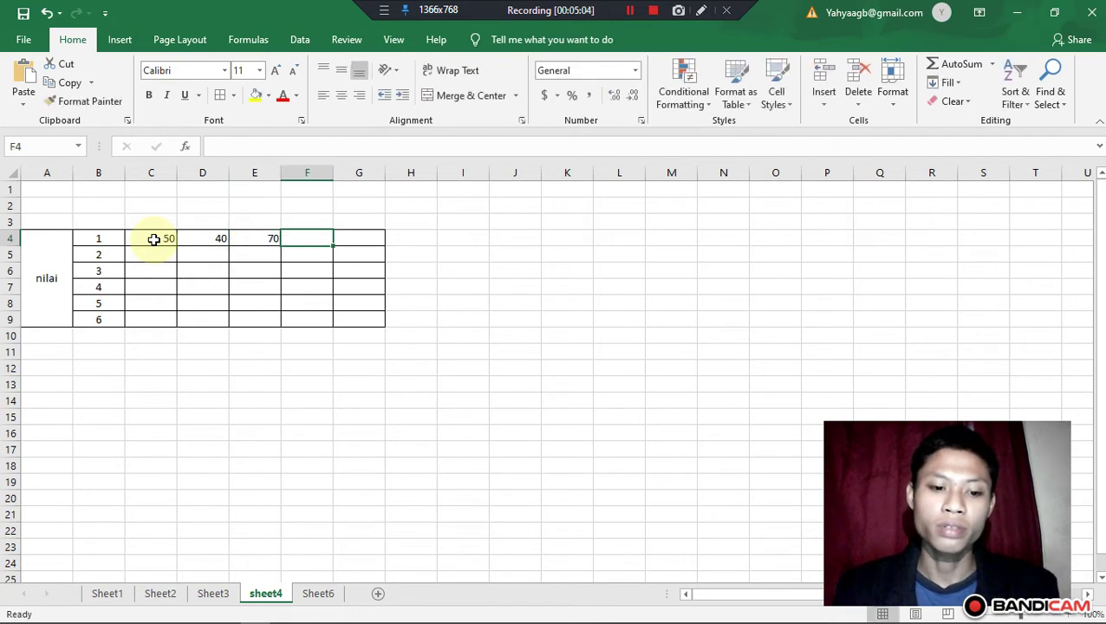
{"action": "type", "text": "64"}
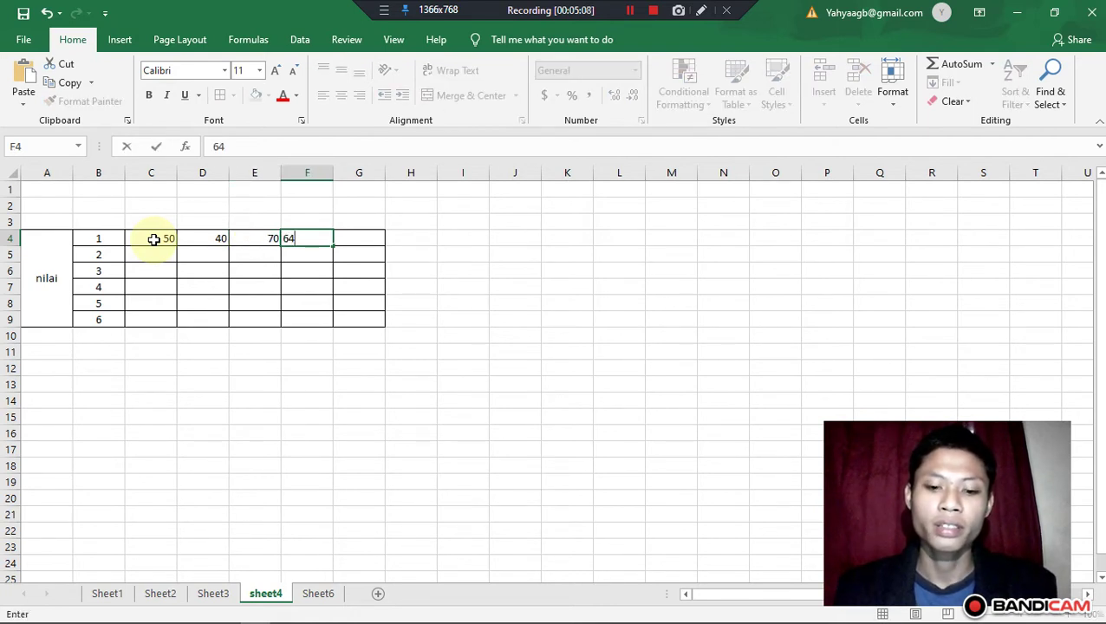
{"action": "key", "text": "BackSpace"}
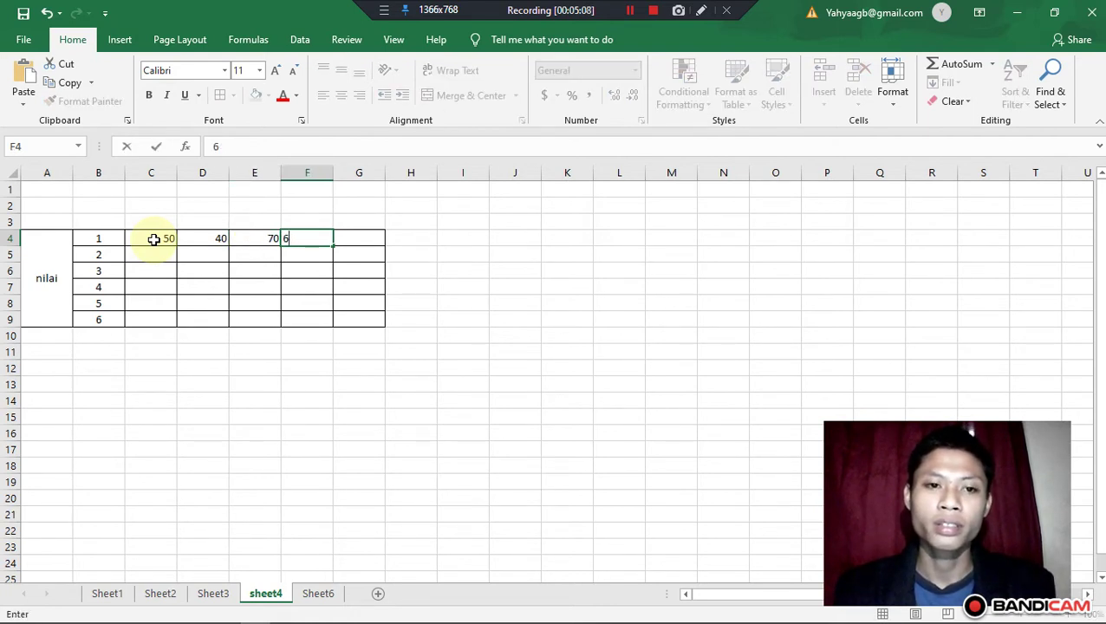
{"action": "type", "text": "5"}
{"action": "key", "text": "Tab"}
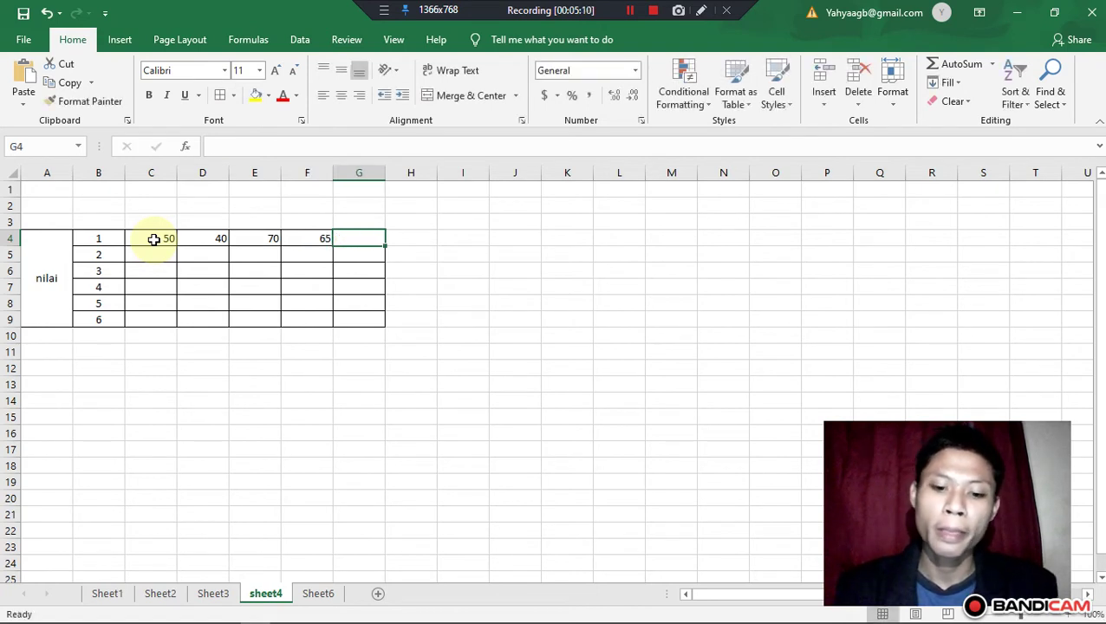
{"action": "type", "text": "75"}
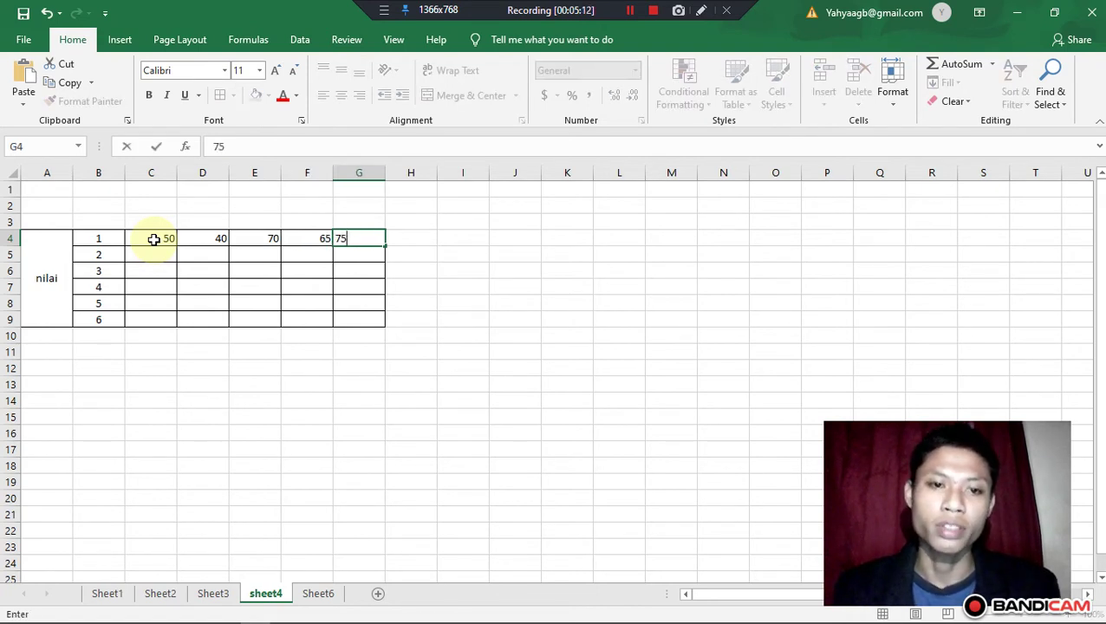
{"action": "key", "text": "Return"}
{"action": "key", "text": "Left"}
{"action": "key", "text": "Left"}
{"action": "key", "text": "Left"}
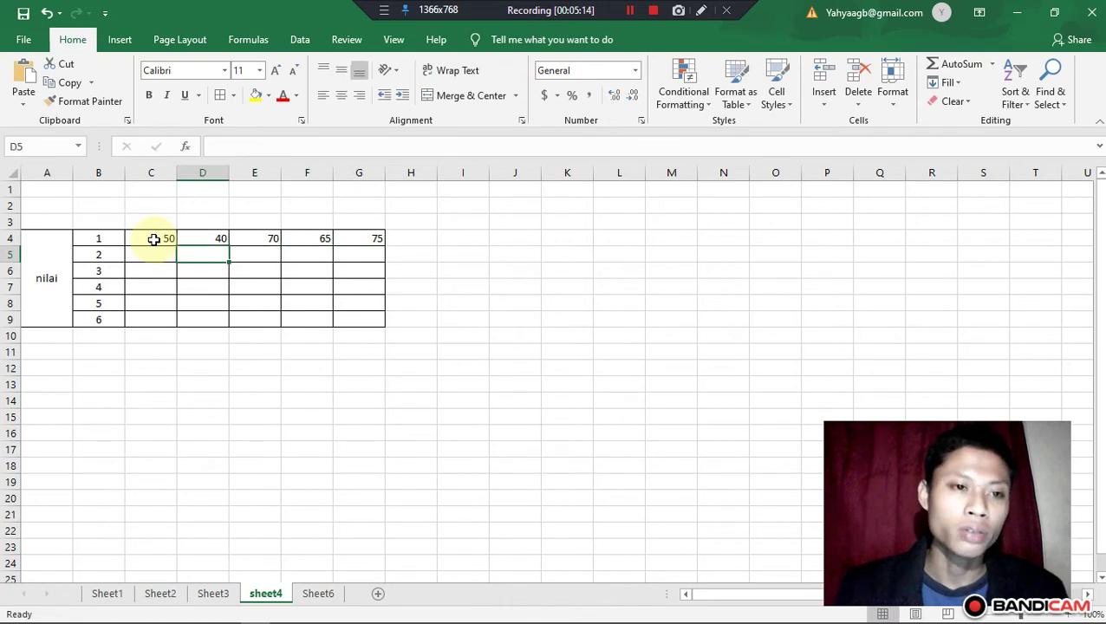
{"action": "key", "text": "Left"}
{"action": "key", "text": "Down"}
{"action": "key", "text": "Down"}
{"action": "key", "text": "Right"}
{"action": "key", "text": "Up"}
{"action": "key", "text": "Up"}
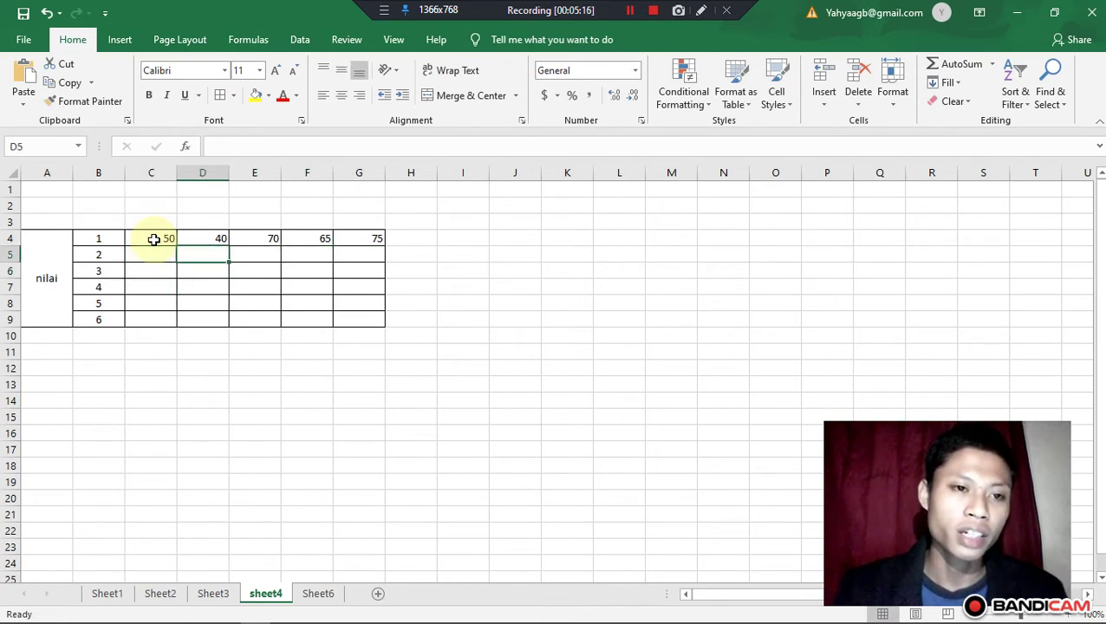
{"action": "key", "text": "Left"}
{"action": "key", "text": "Right"}
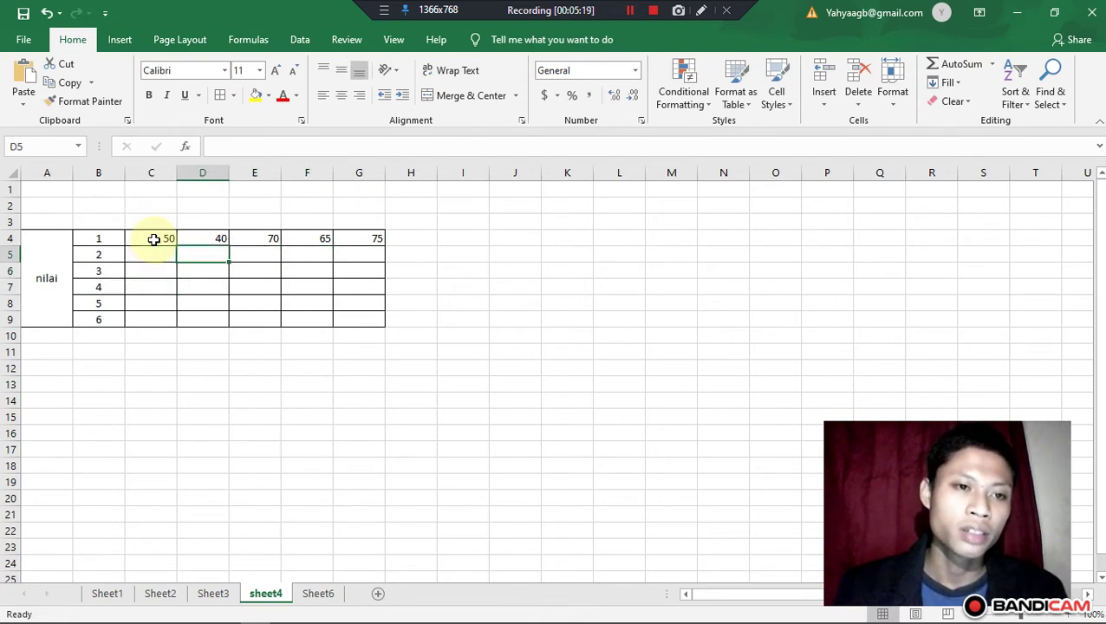
- Enter the values 60, 70, 80, 90 and 89 across cells C5:G5 of the table's second row
{"action": "key", "text": "Left"}
{"action": "type", "text": "60"}
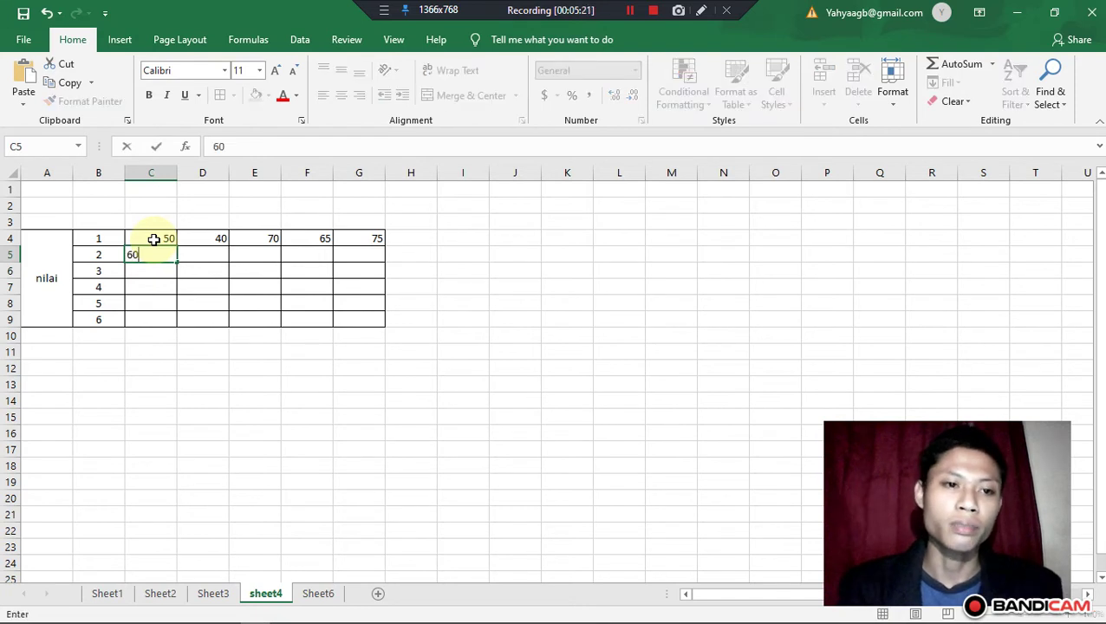
{"action": "key", "text": "Right"}
{"action": "type", "text": "70"}
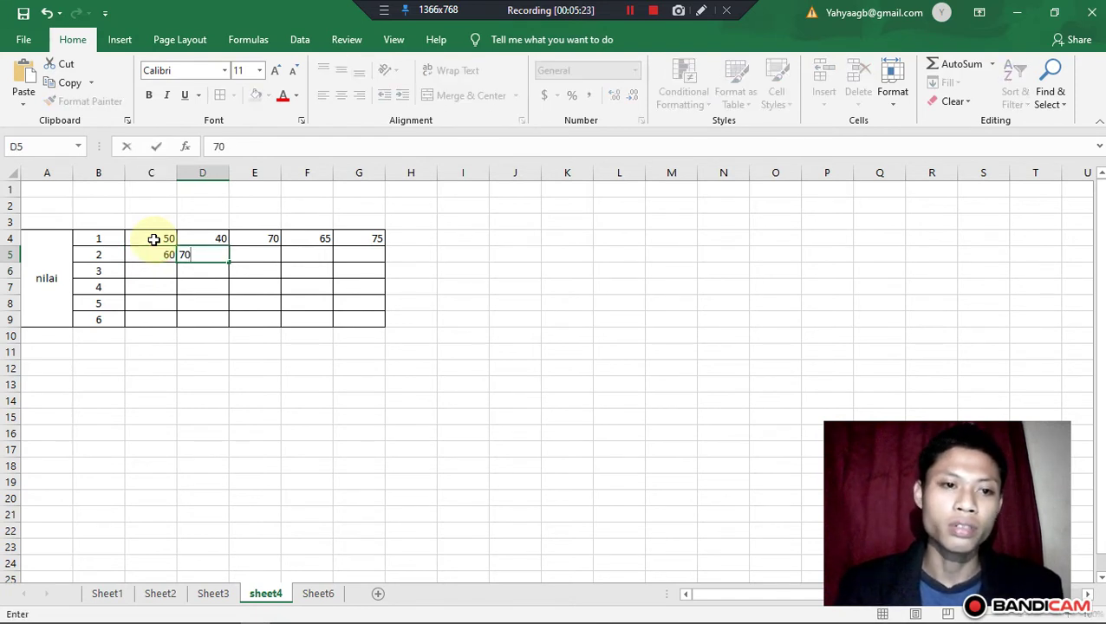
{"action": "key", "text": "Right"}
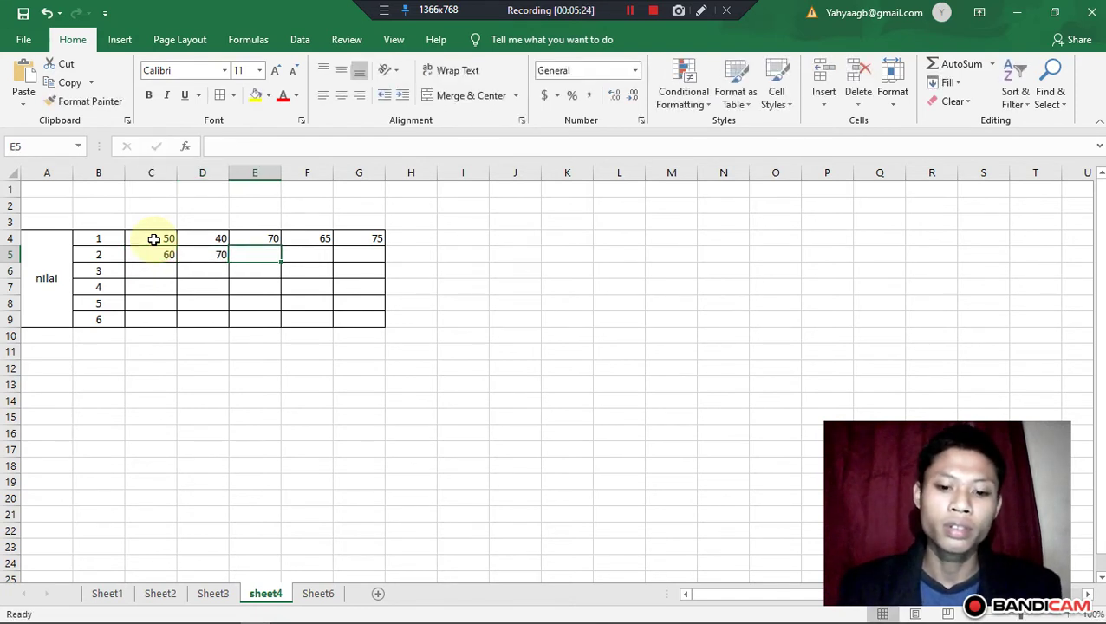
{"action": "type", "text": "80"}
{"action": "key", "text": "Right"}
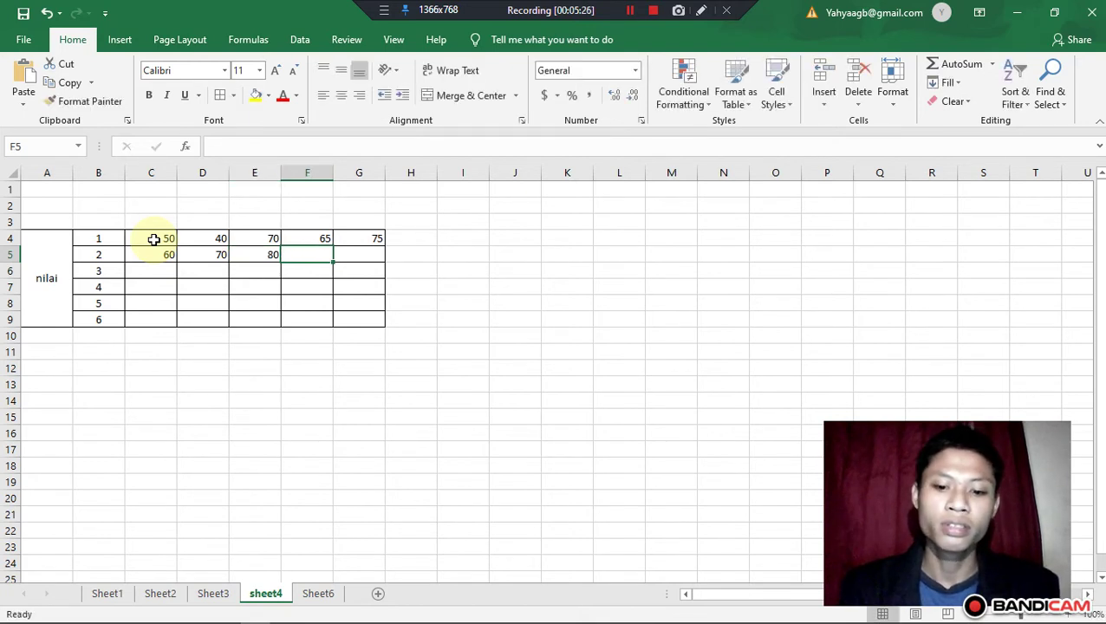
{"action": "type", "text": "90"}
{"action": "key", "text": "Right"}
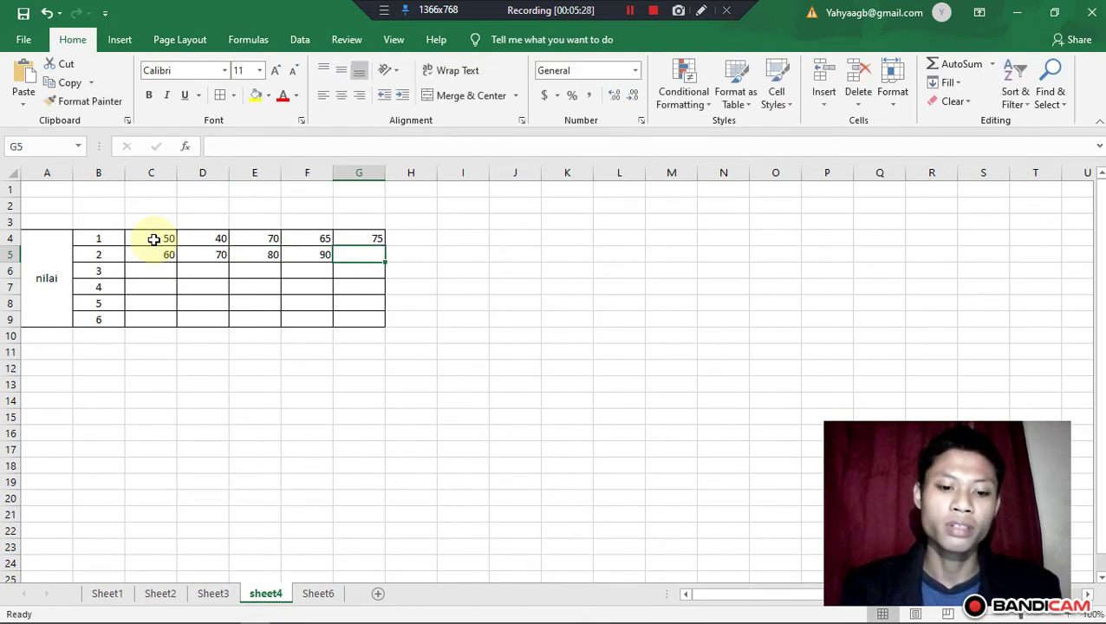
{"action": "type", "text": "89"}
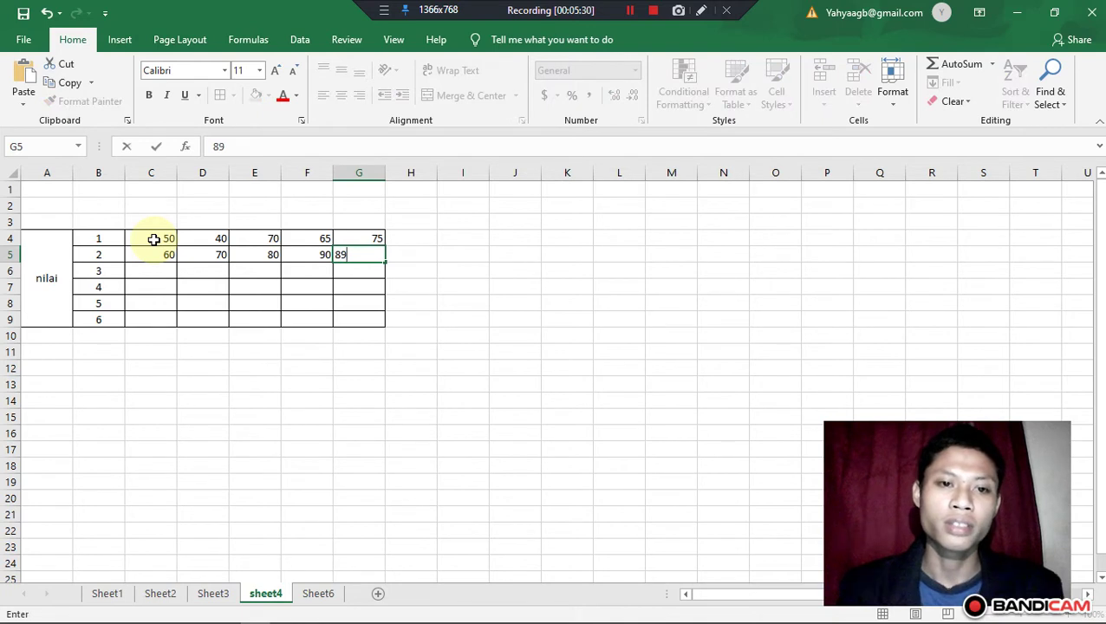
{"action": "key", "text": "Return"}
- Enter the values 75, 76, 77, 78 and 79 across cells C6:G6 of the table's third row
{"action": "key", "text": "Left"}
{"action": "key", "text": "Left"}
{"action": "key", "text": "Left"}
{"action": "key", "text": "Left"}
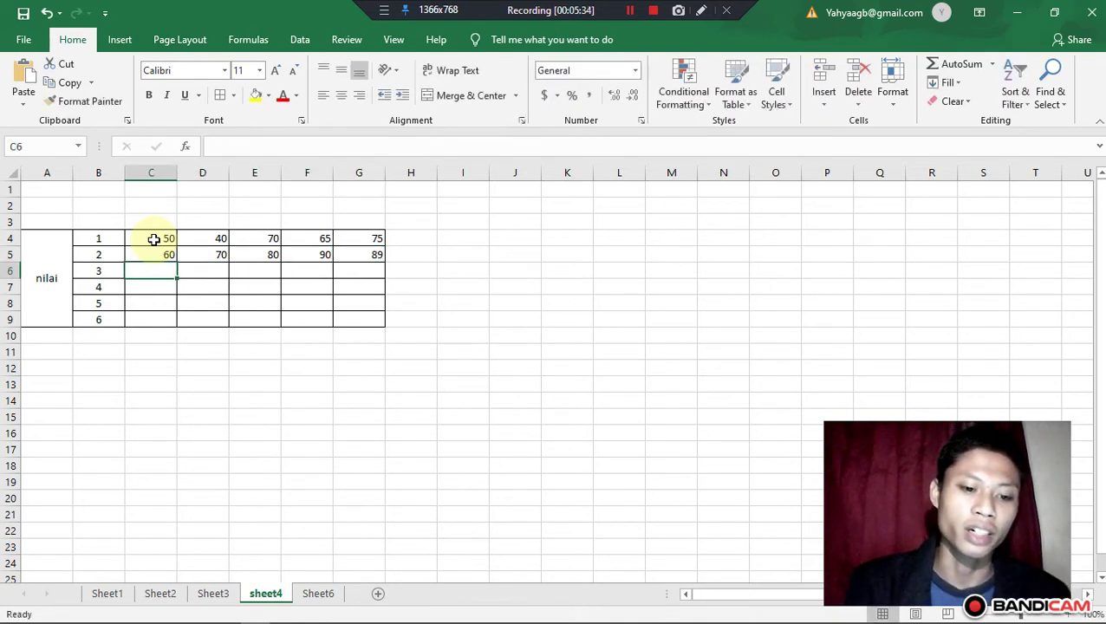
{"action": "type", "text": "75"}
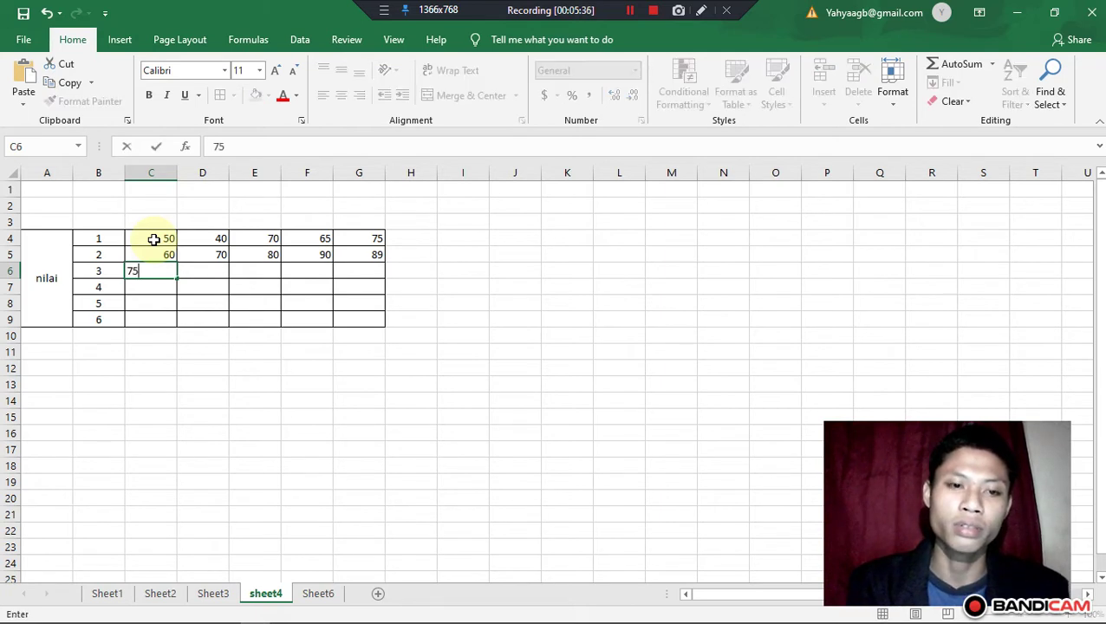
{"action": "key", "text": "Tab"}
{"action": "type", "text": "76"}
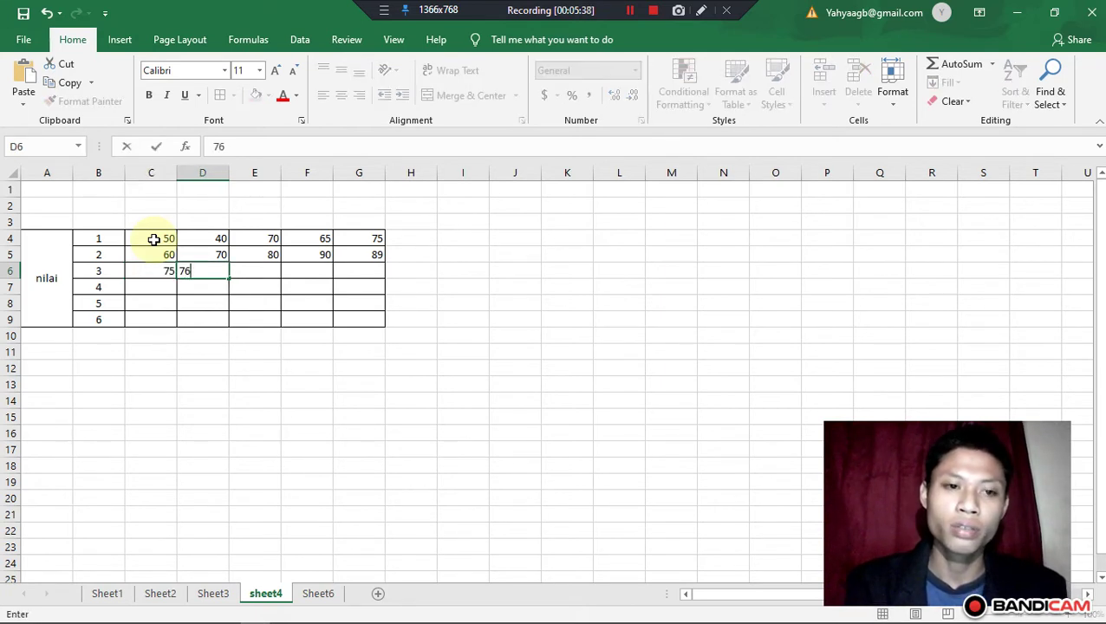
{"action": "key", "text": "Tab"}
{"action": "type", "text": "7"}
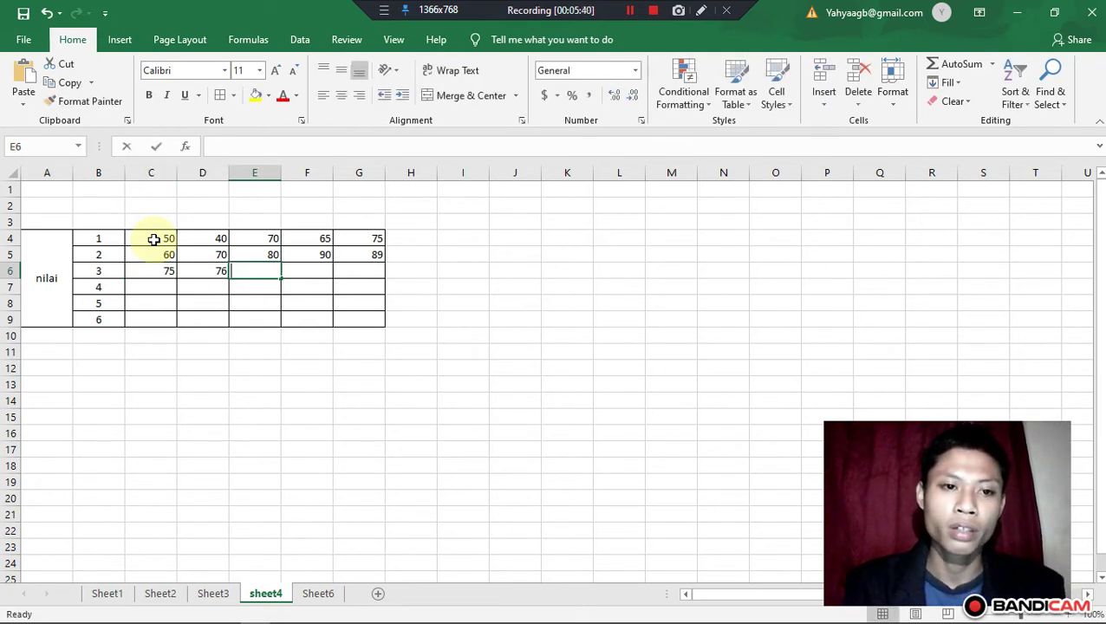
{"action": "type", "text": "7"}
{"action": "key", "text": "Tab"}
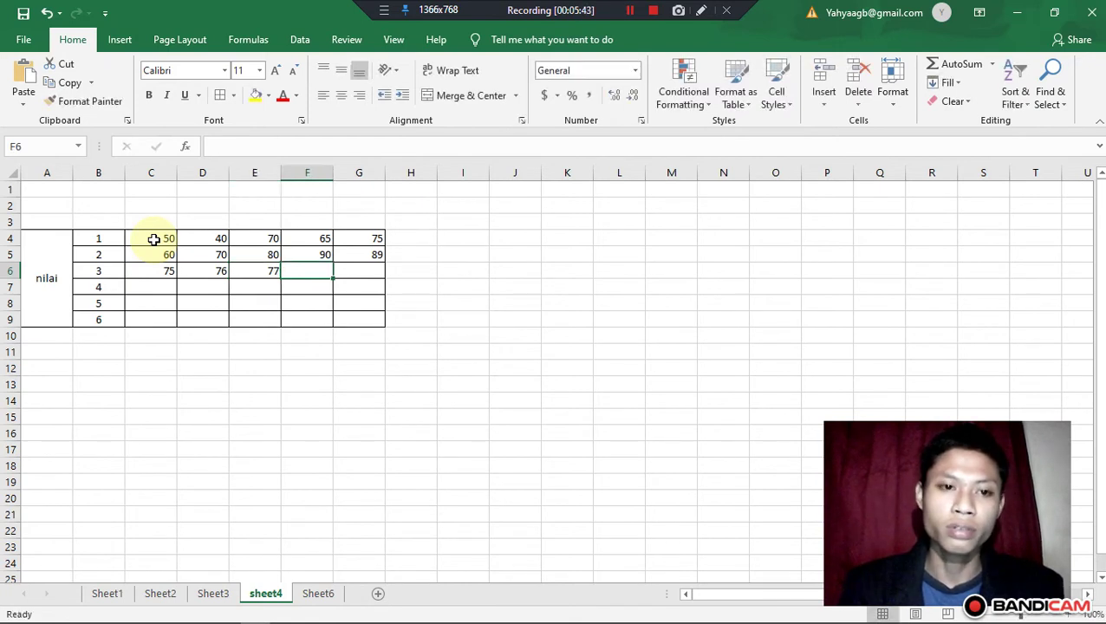
{"action": "type", "text": "78"}
{"action": "key", "text": "Tab"}
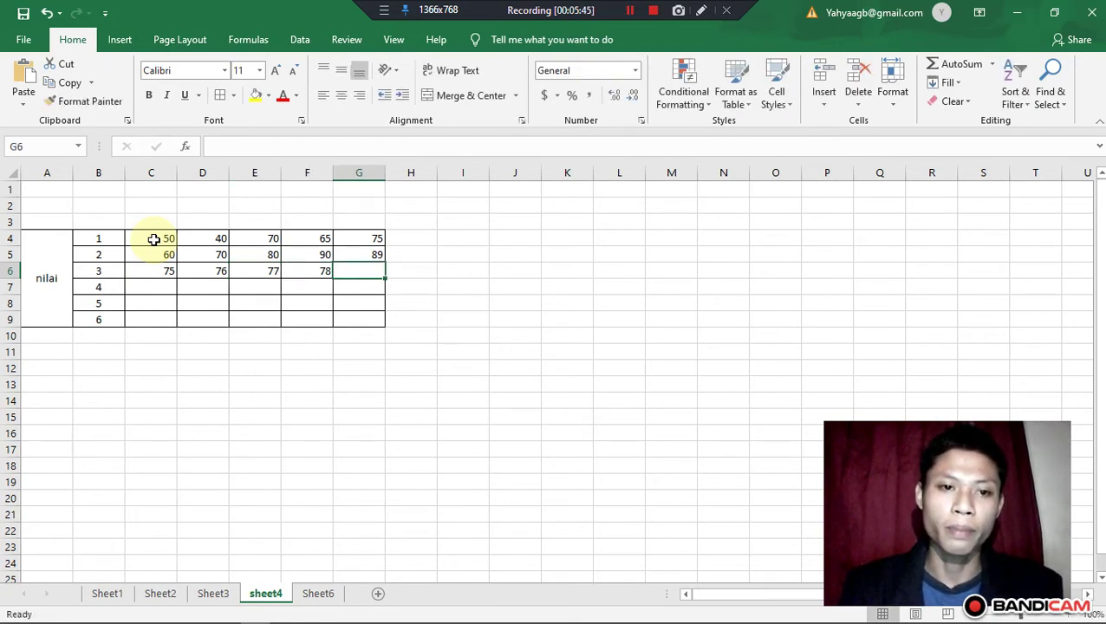
{"action": "type", "text": "79"}
{"action": "key", "text": "Return"}
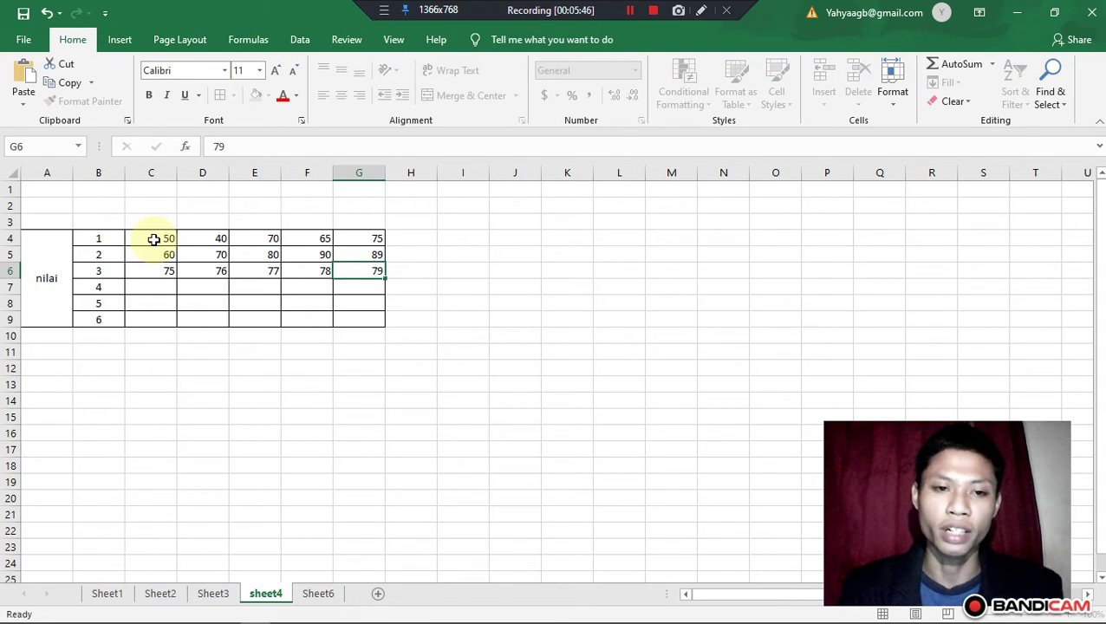
- Enter the values 70, 80, 90, 99 and 100 across cells C7:G7 of the table's fourth row
{"action": "key", "text": "Left"}
{"action": "key", "text": "Left"}
{"action": "key", "text": "Left"}
{"action": "key", "text": "Left"}
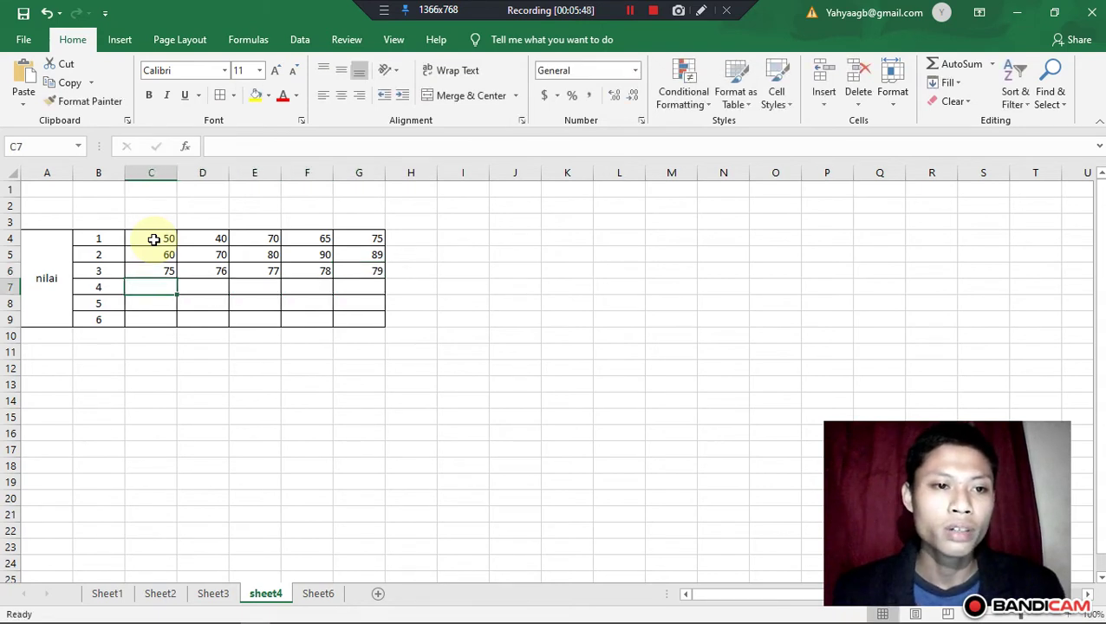
{"action": "key", "text": "Right"}
{"action": "key", "text": "Left"}
{"action": "key", "text": "Right"}
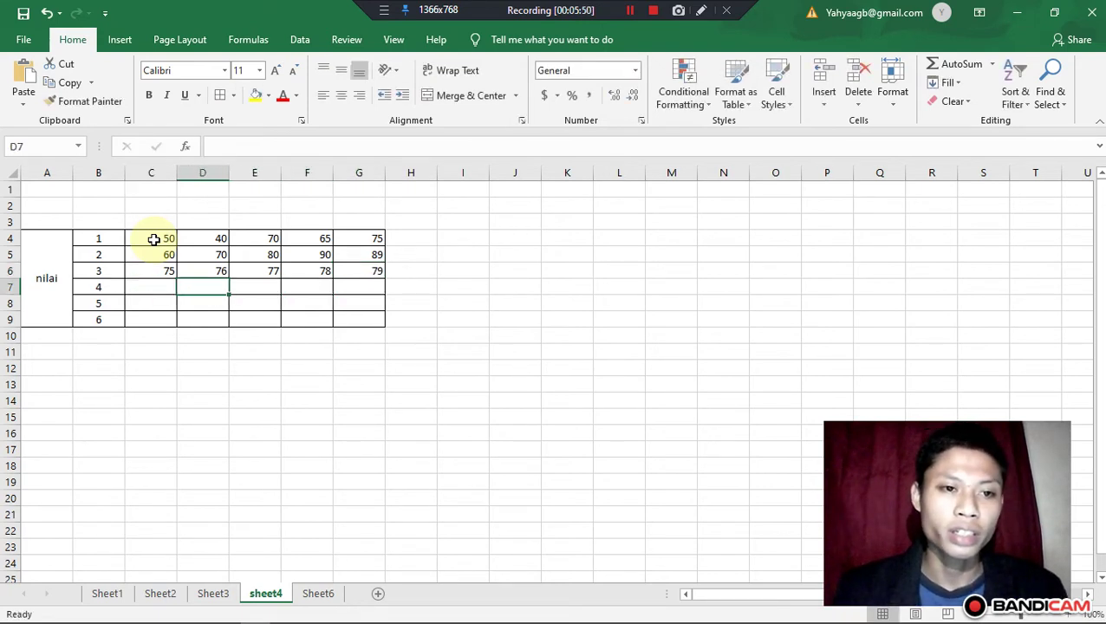
{"action": "key", "text": "Left"}
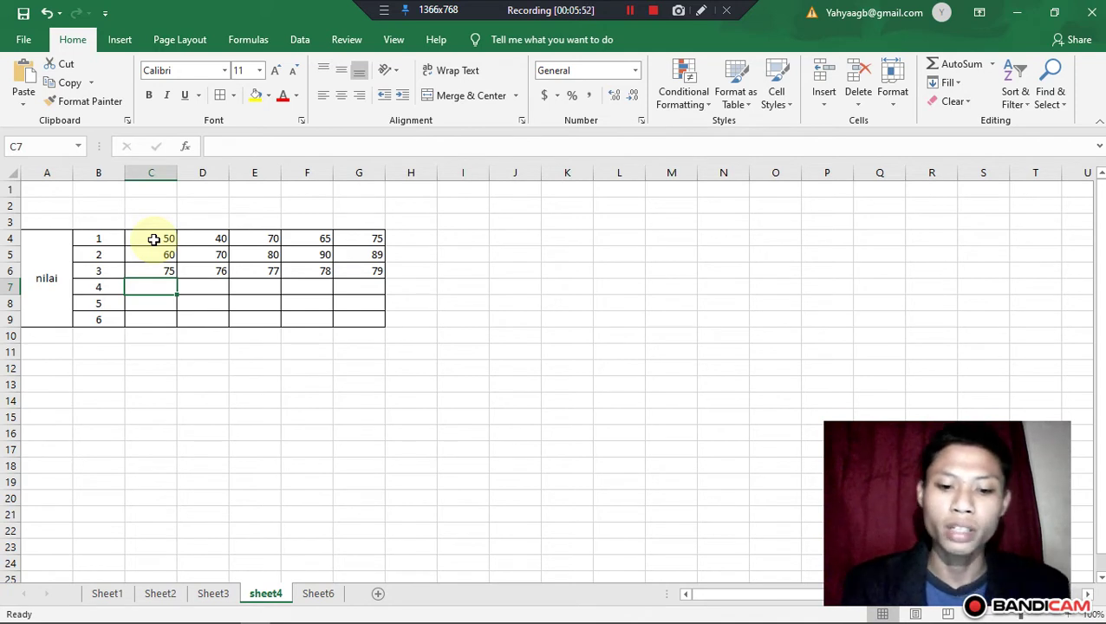
{"action": "type", "text": "70"}
{"action": "key", "text": "Right"}
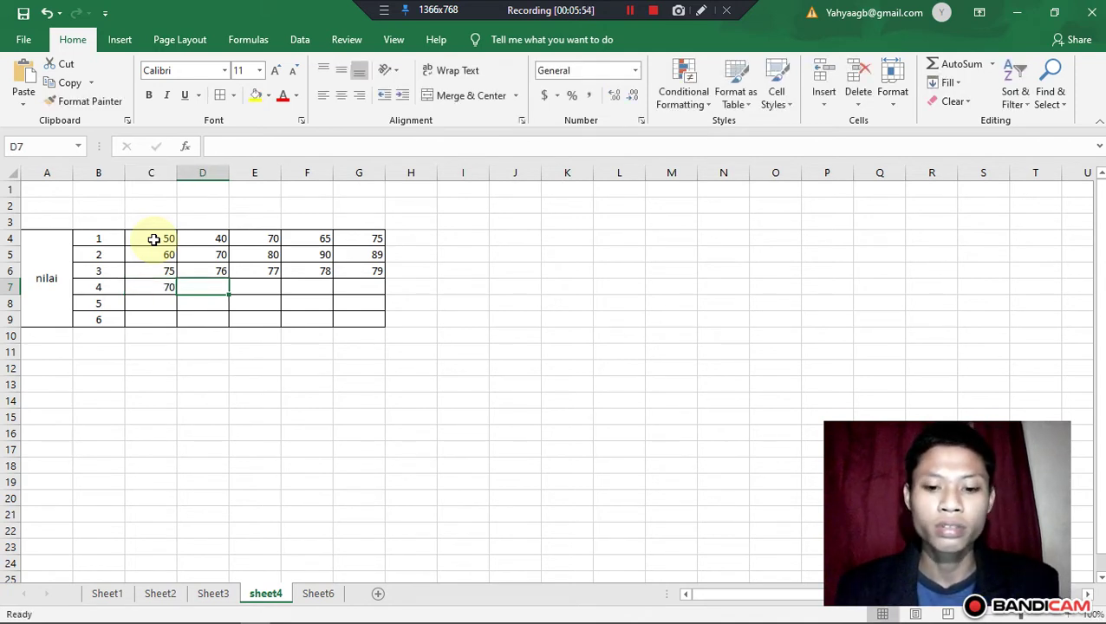
{"action": "type", "text": "80"}
{"action": "key", "text": "Right"}
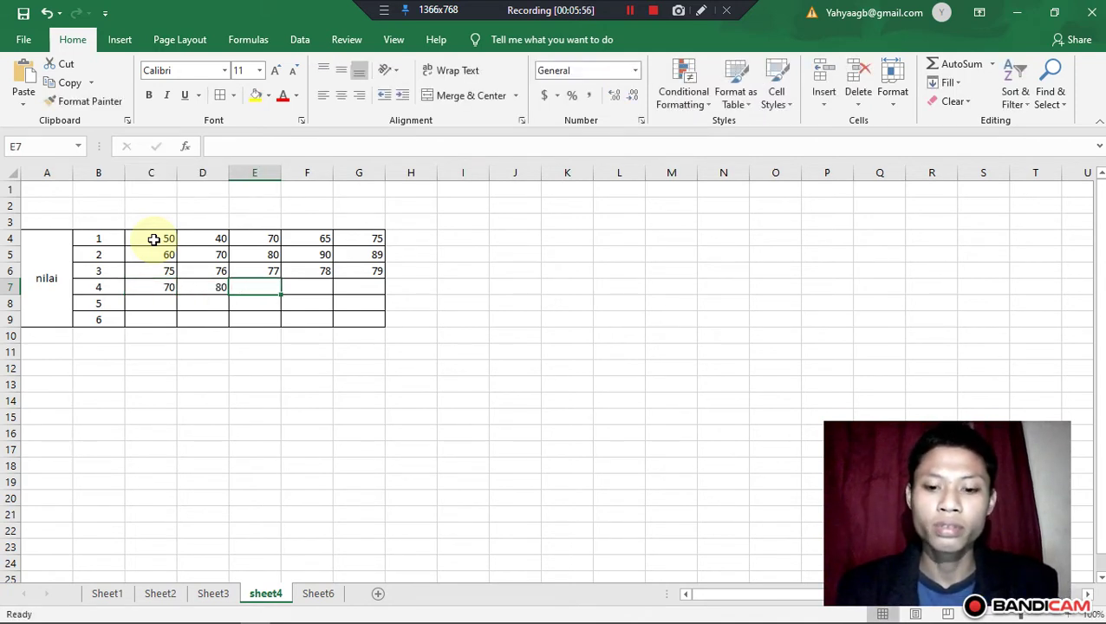
{"action": "type", "text": "90"}
{"action": "key", "text": "Right"}
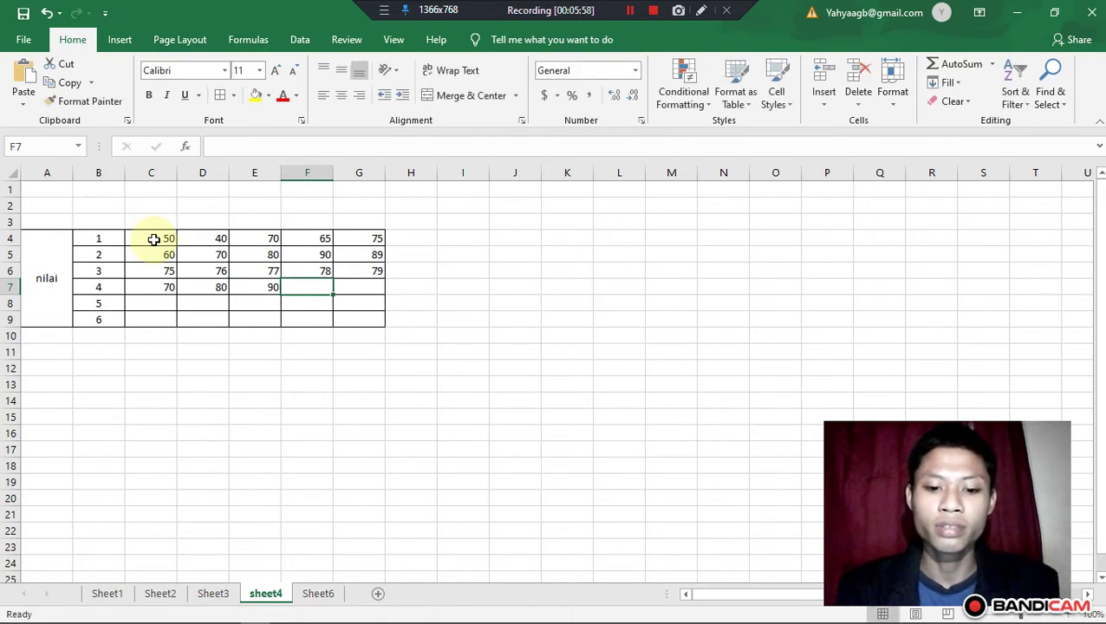
{"action": "type", "text": "99"}
{"action": "key", "text": "Right"}
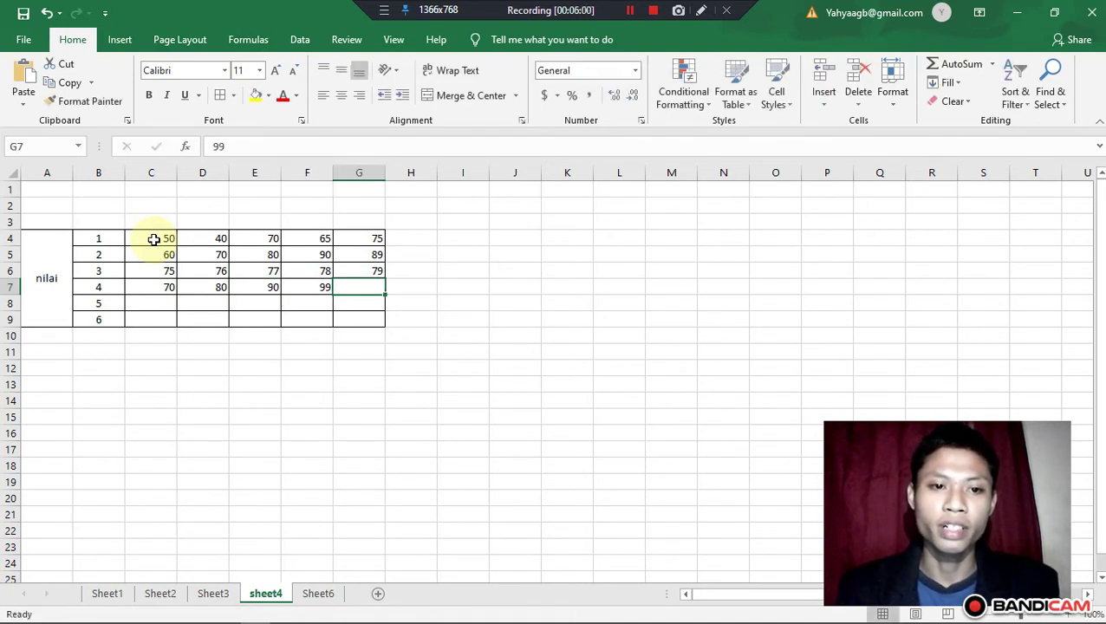
{"action": "type", "text": "100"}
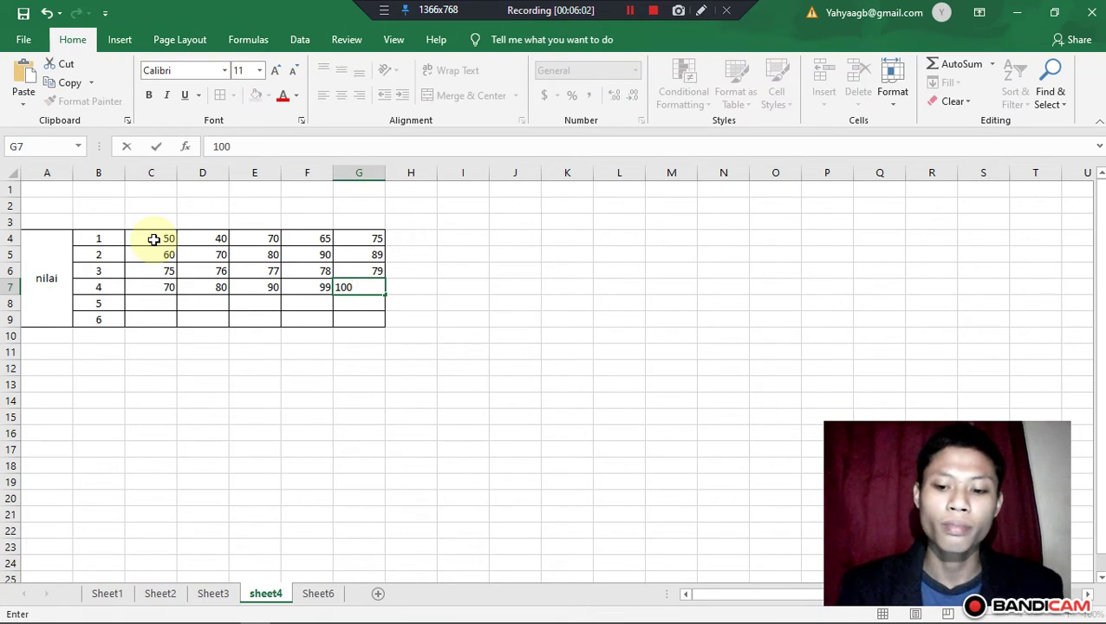
{"action": "key", "text": "Right"}
- Enter the values 70, 80, 90, 100 and 100 across cells C8:G8 of the table's fifth row
{"action": "key", "text": "Down"}
{"action": "key", "text": "Left"}
{"action": "key", "text": "Left"}
{"action": "key", "text": "Left"}
{"action": "key", "text": "Left"}
{"action": "key", "text": "Left"}
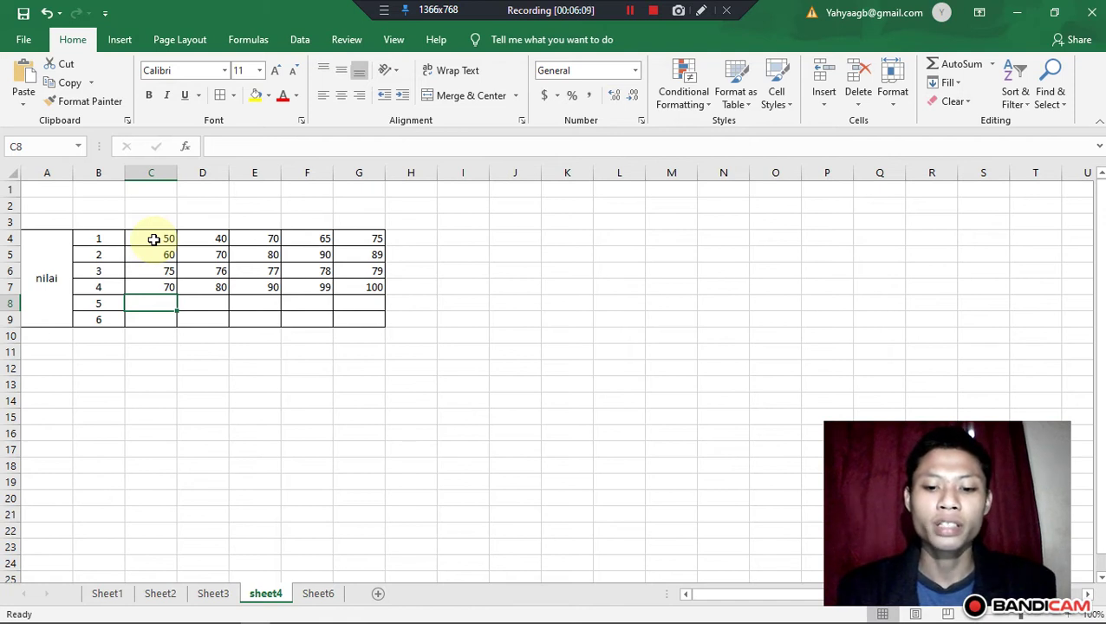
{"action": "type", "text": "70"}
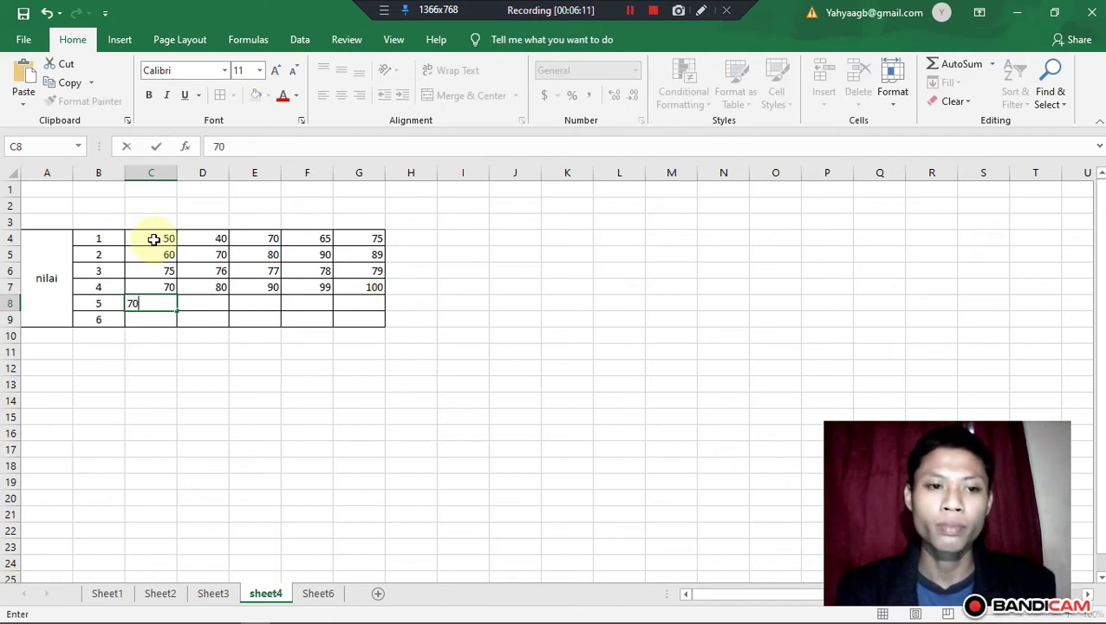
{"action": "key", "text": "Right"}
{"action": "type", "text": "80"}
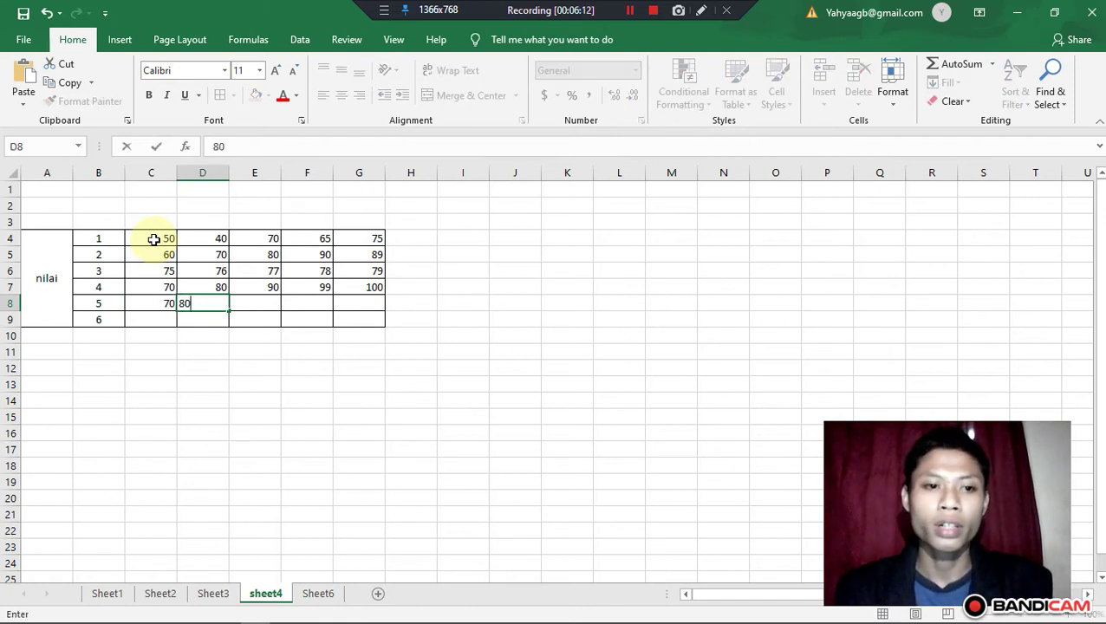
{"action": "key", "text": "Right"}
{"action": "type", "text": "90"}
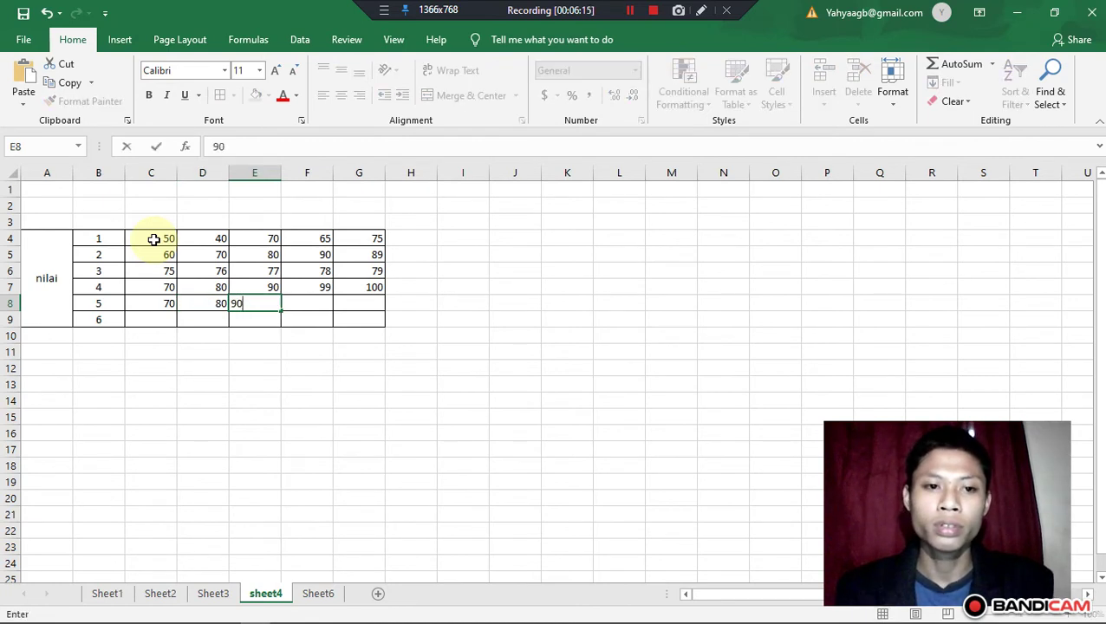
{"action": "key", "text": "Right"}
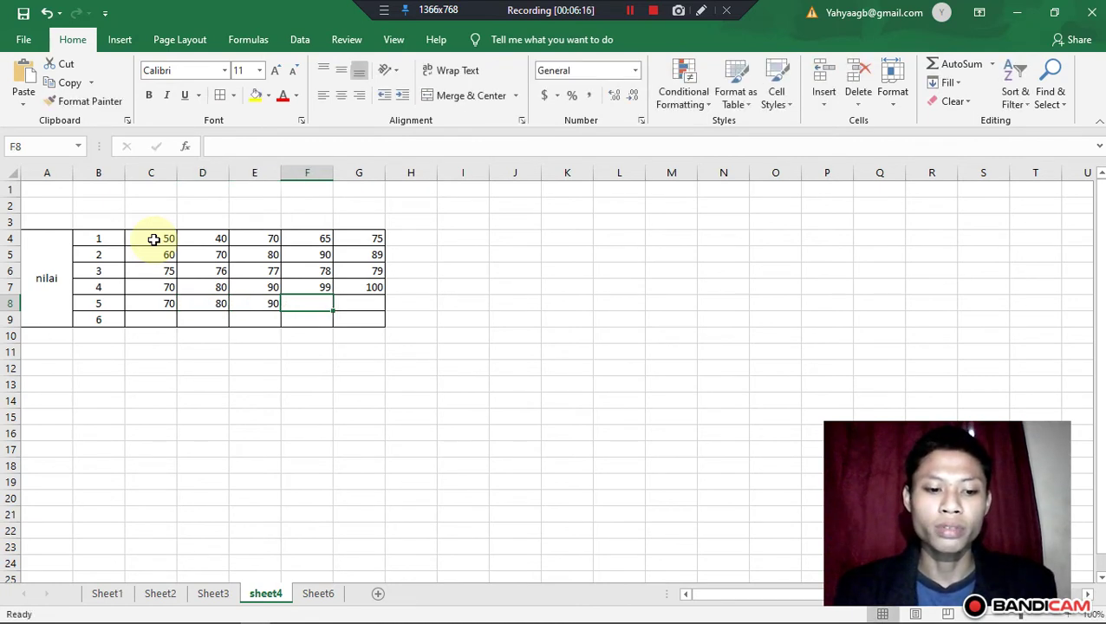
{"action": "type", "text": "100"}
{"action": "key", "text": "Right"}
{"action": "type", "text": "100"}
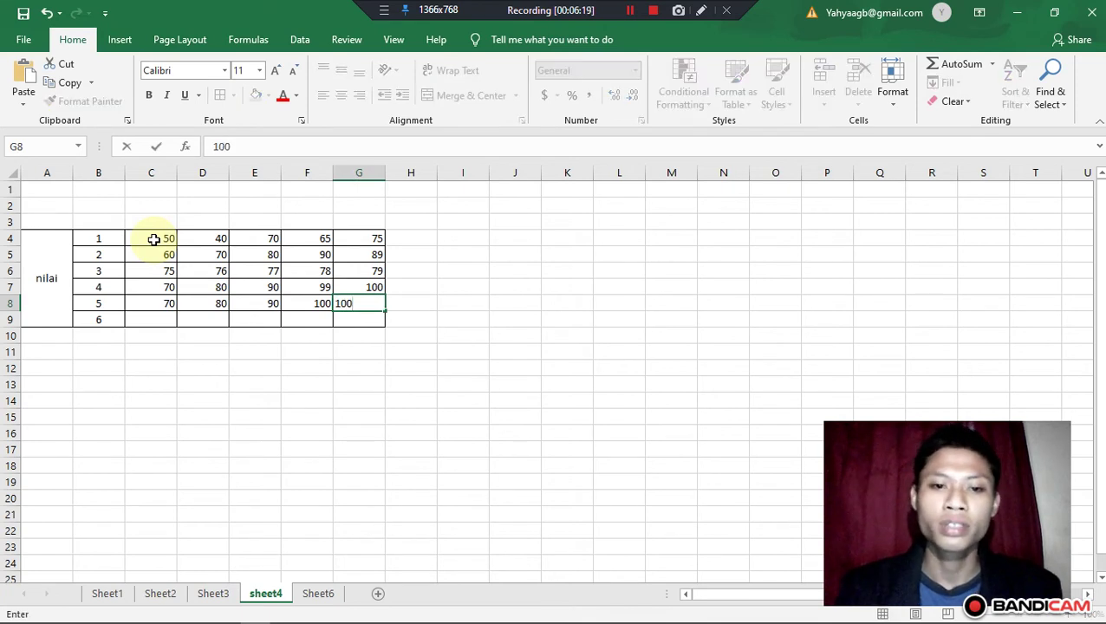
{"action": "key", "text": "Right"}
- Enter the values 78, 79, 85, 86 and 88 across cells C9:G9 of the table's sixth row
{"action": "key", "text": "Down"}
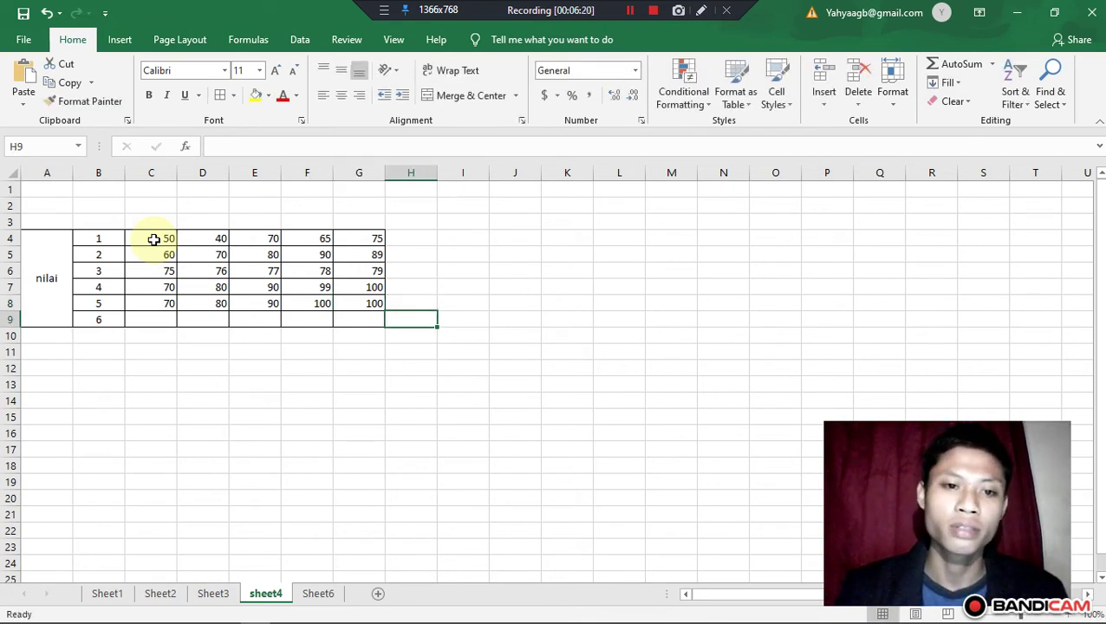
{"action": "key", "text": "Left"}
{"action": "key", "text": "Left"}
{"action": "key", "text": "Left"}
{"action": "key", "text": "Left"}
{"action": "key", "text": "Left"}
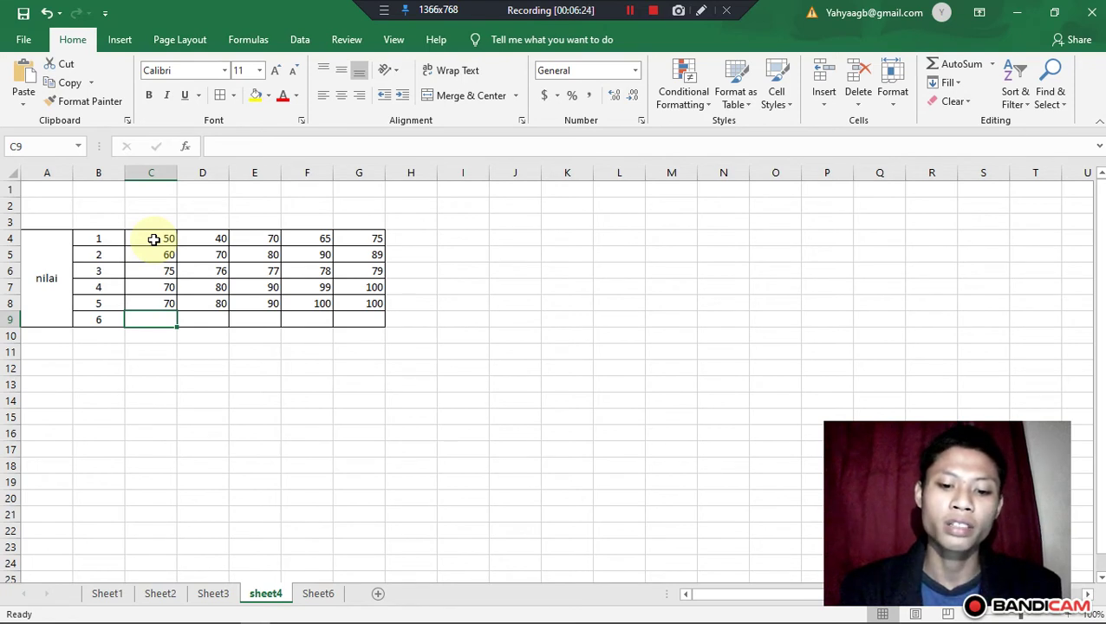
{"action": "type", "text": "78"}
{"action": "key", "text": "Right"}
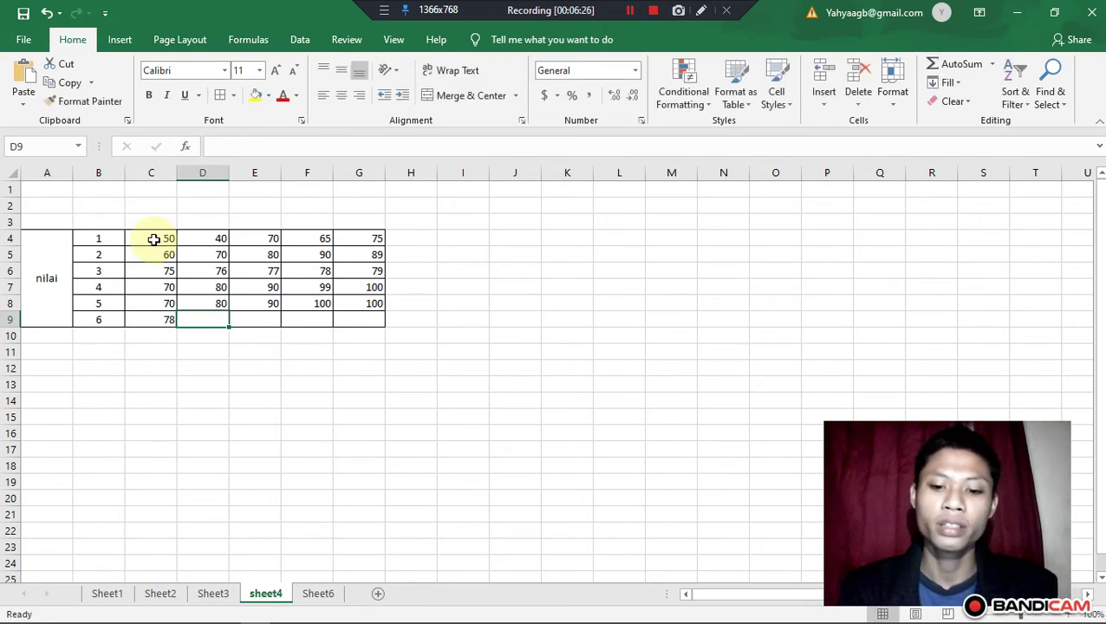
{"action": "type", "text": "79"}
{"action": "key", "text": "Right"}
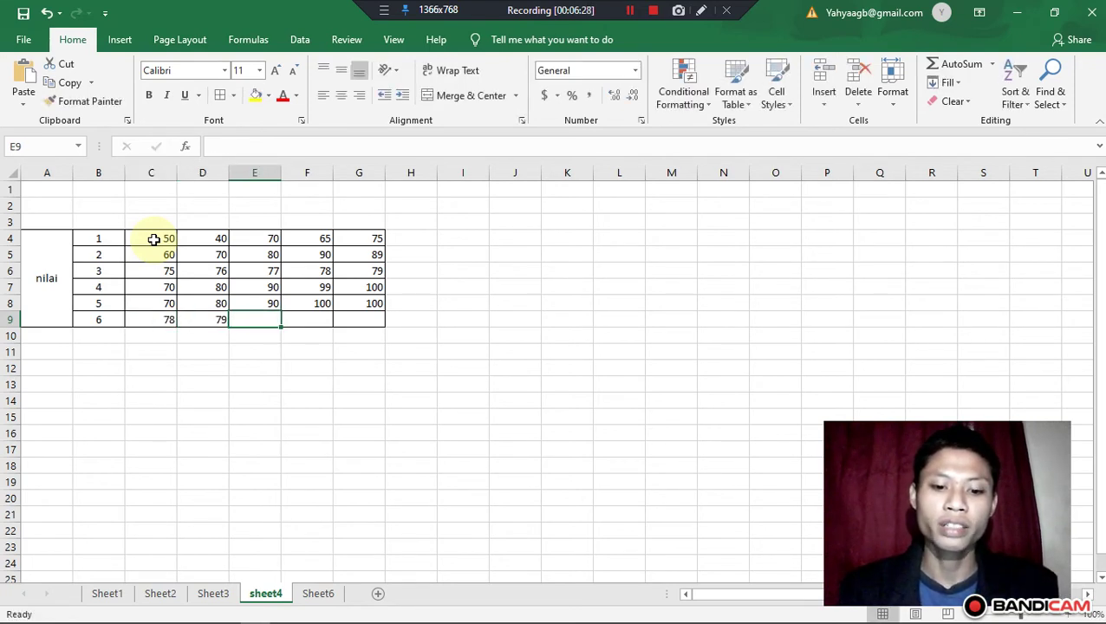
{"action": "type", "text": "85"}
{"action": "key", "text": "Right"}
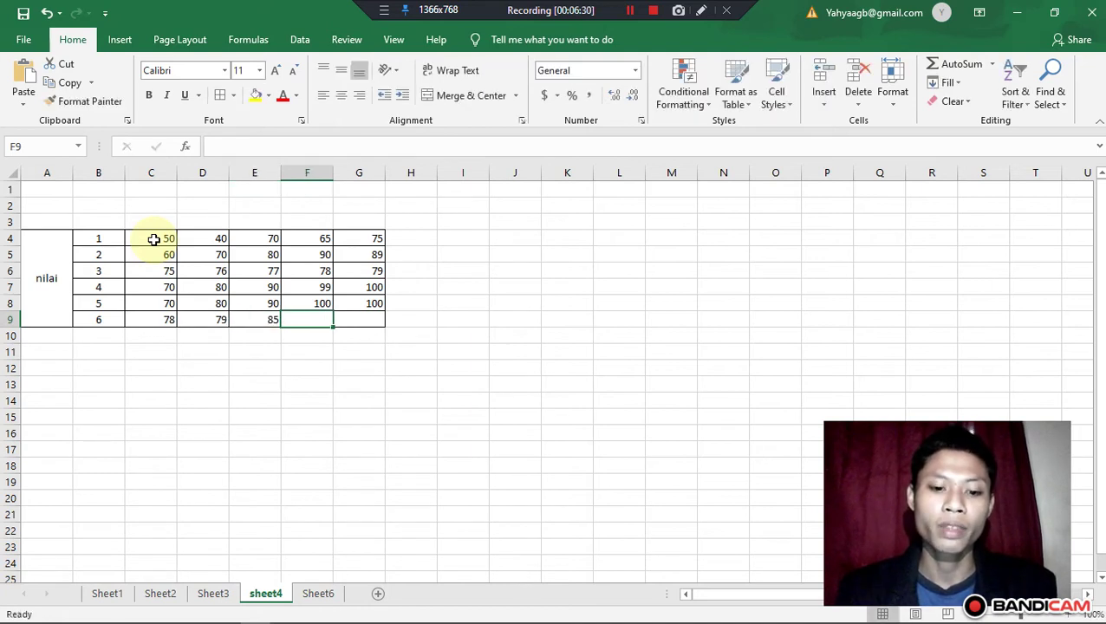
{"action": "type", "text": "86"}
{"action": "key", "text": "Right"}
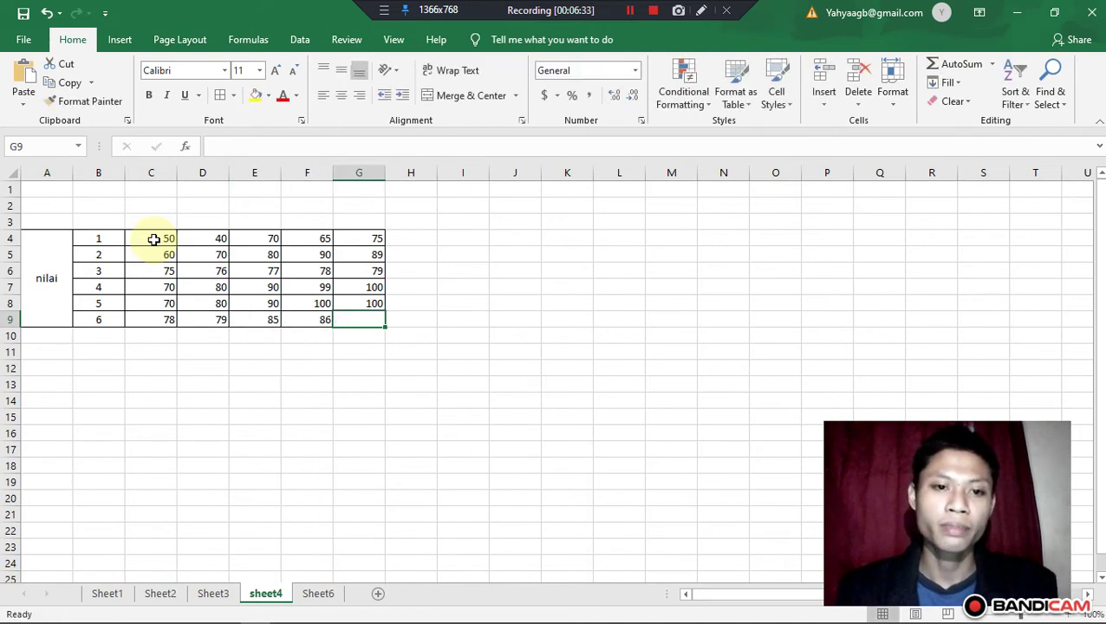
{"action": "type", "text": "88"}
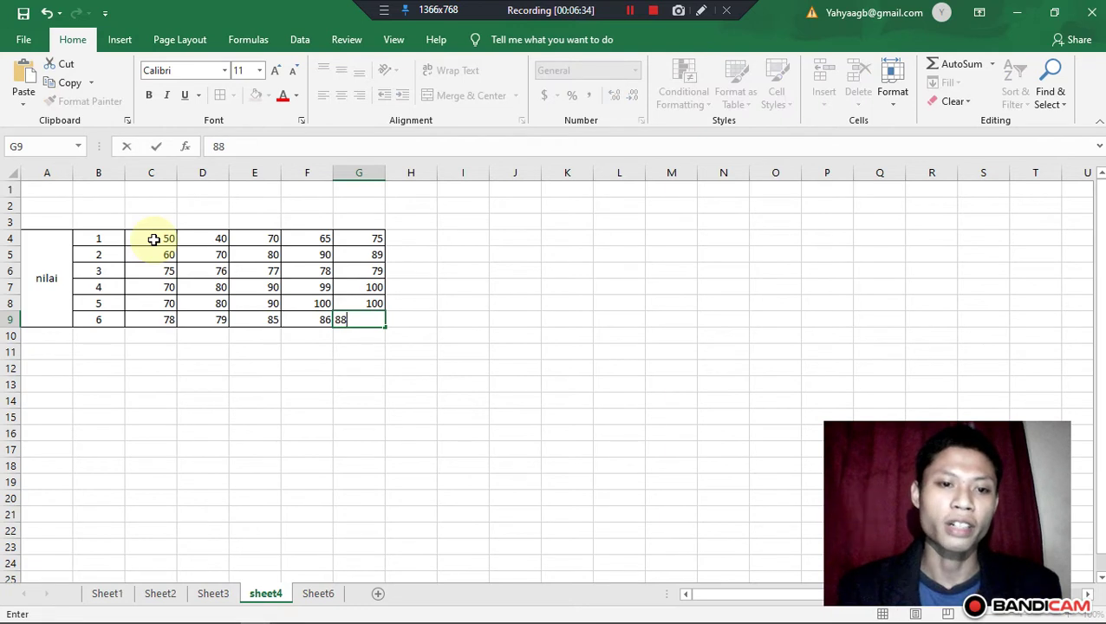
{"action": "key", "text": "Right"}
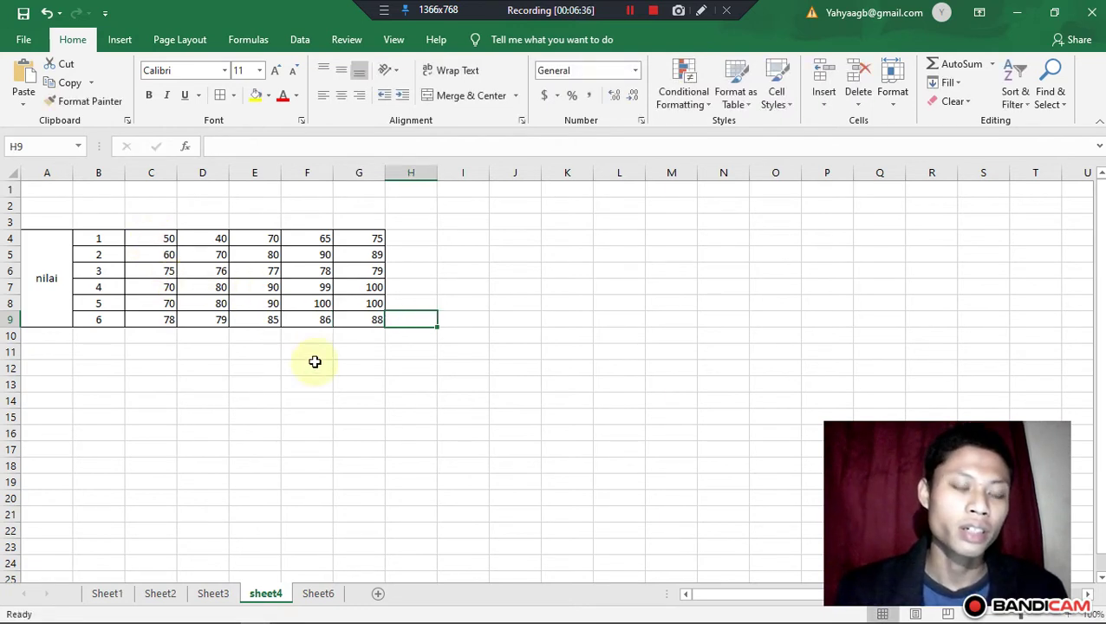
- Add borders around all cells in A10:G10, directly below the table's sixth row
{"action": "left_click", "coordinate": [368, 382]}
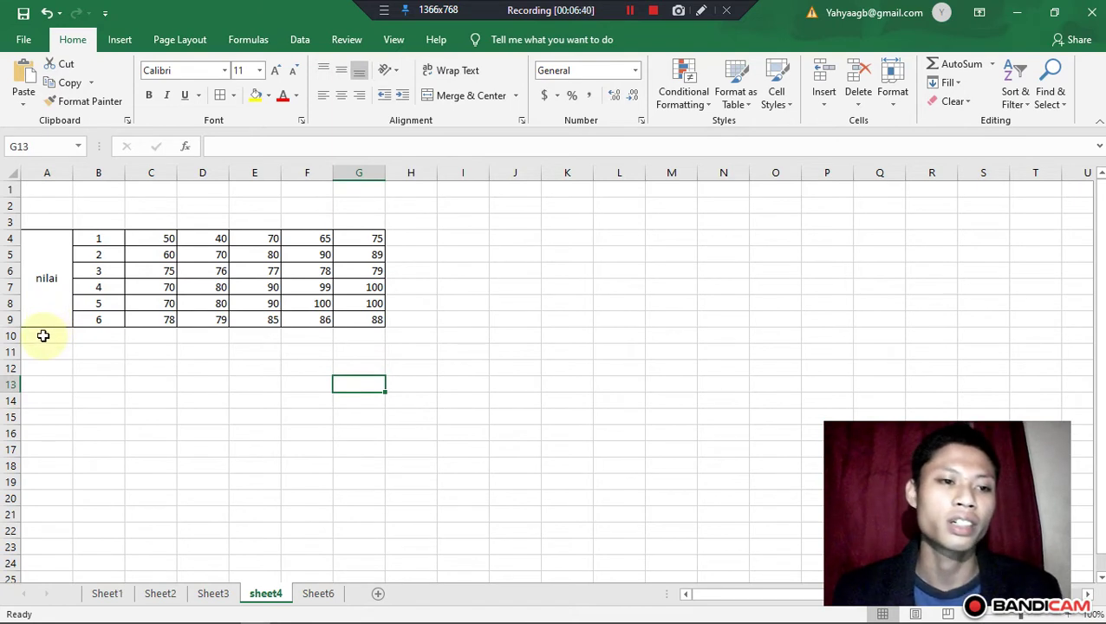
{"action": "left_click_drag", "start_coordinate": [43, 336], "coordinate": [365, 335]}
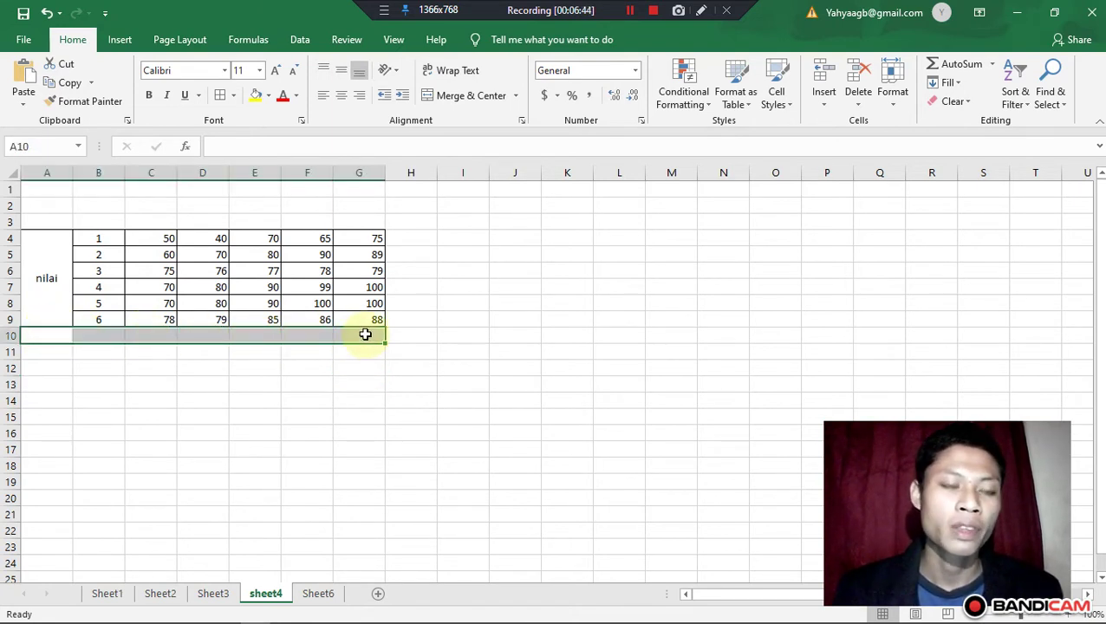
{"action": "left_click", "coordinate": [234, 95]}
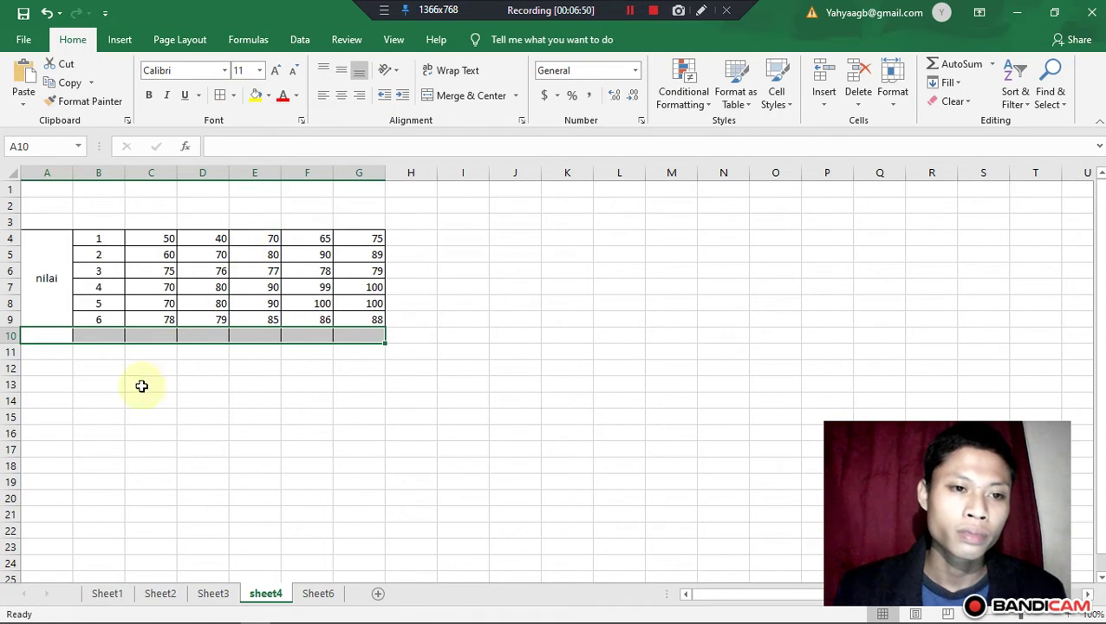
- Merge and center cells A10:B10 and enter the label "jumblah" in the merged cell
{"action": "left_click", "coordinate": [58, 335]}
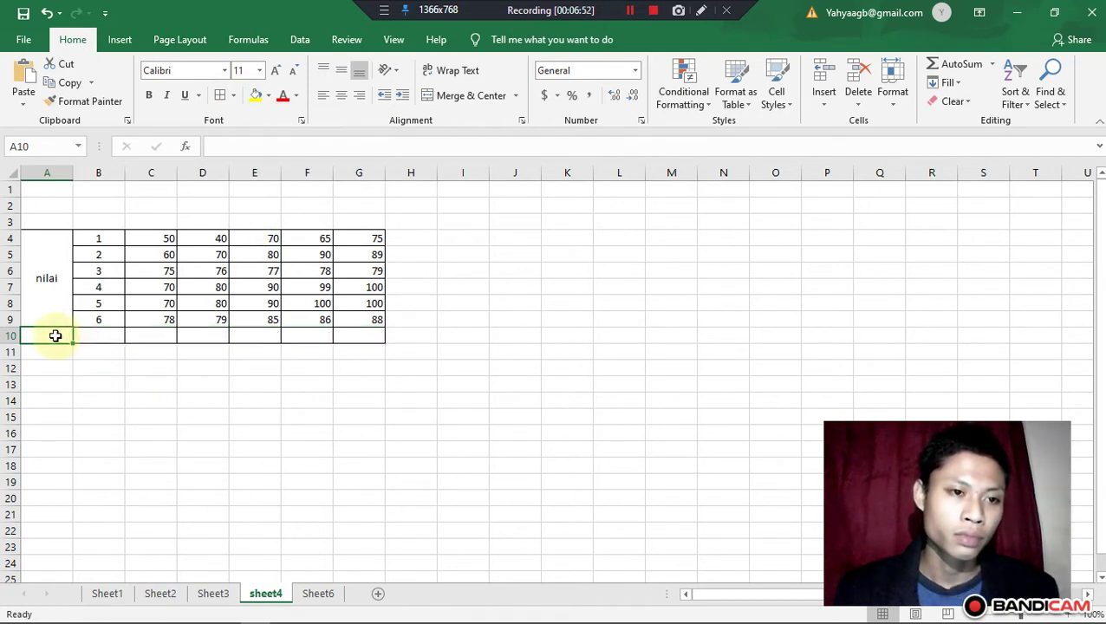
{"action": "left_click_drag", "start_coordinate": [58, 335], "coordinate": [83, 334]}
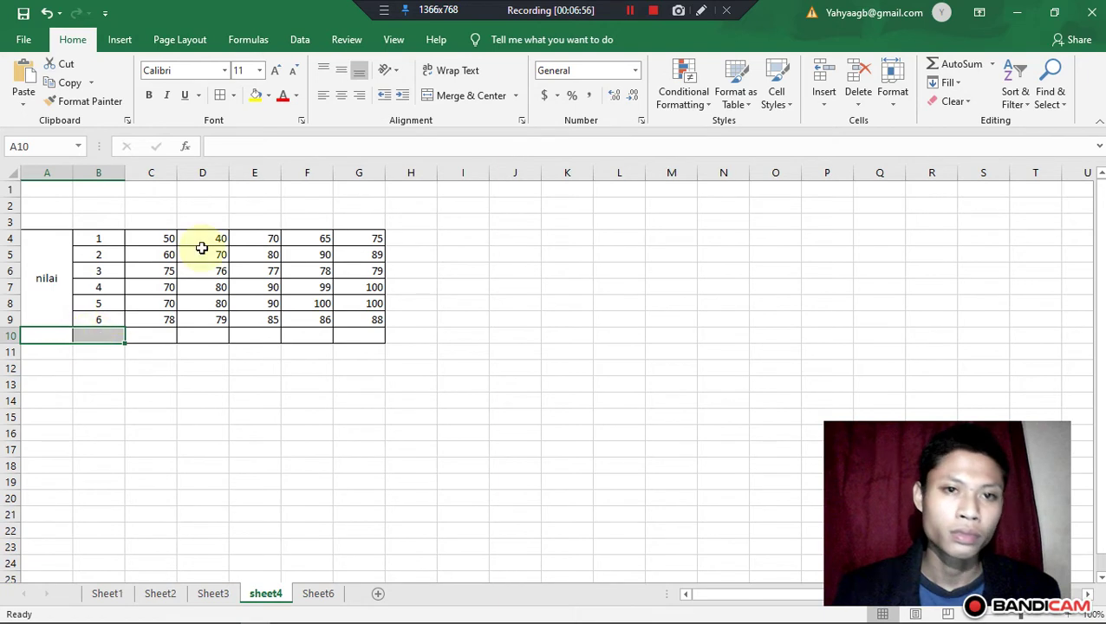
{"action": "left_click", "coordinate": [465, 96]}
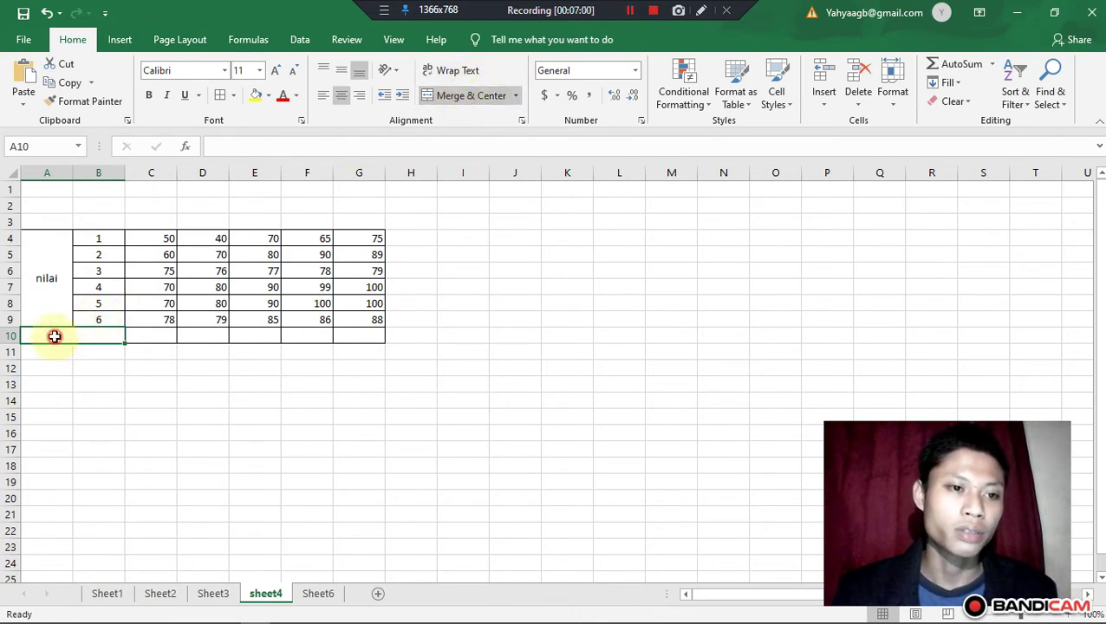
{"action": "double_click", "coordinate": [54, 336]}
{"action": "type", "text": "ju"}
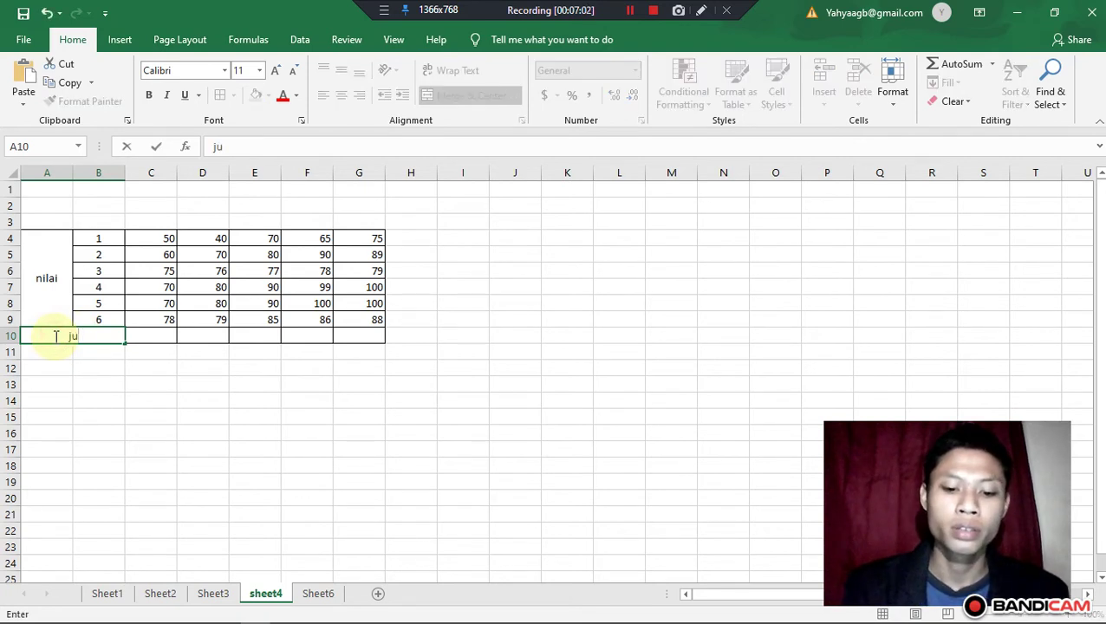
{"action": "type", "text": "mblah"}
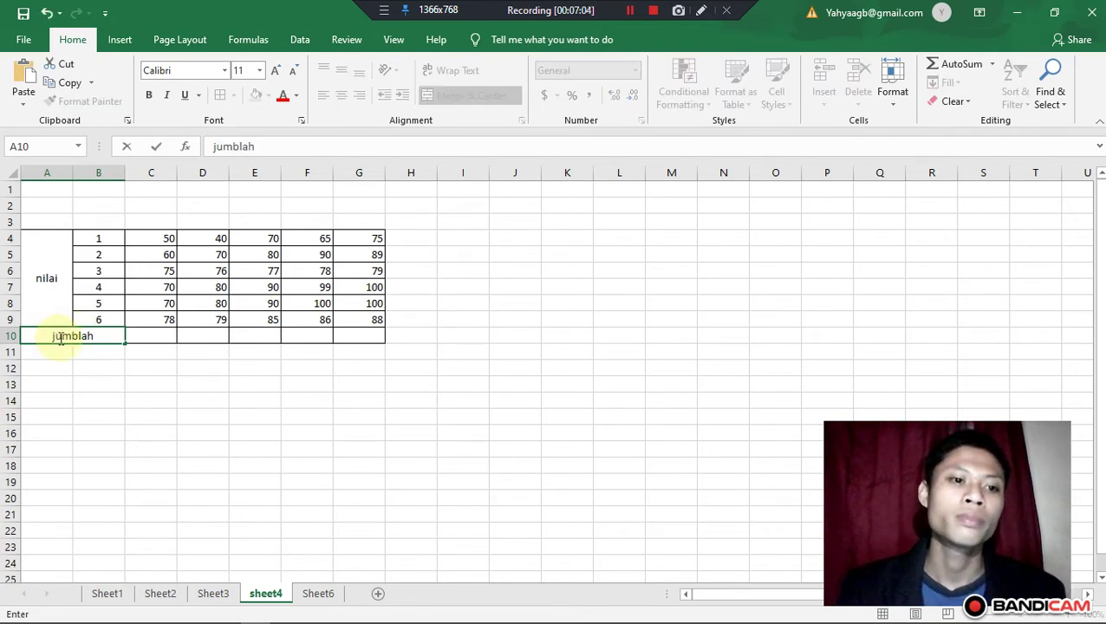
{"action": "left_click", "coordinate": [203, 385]}
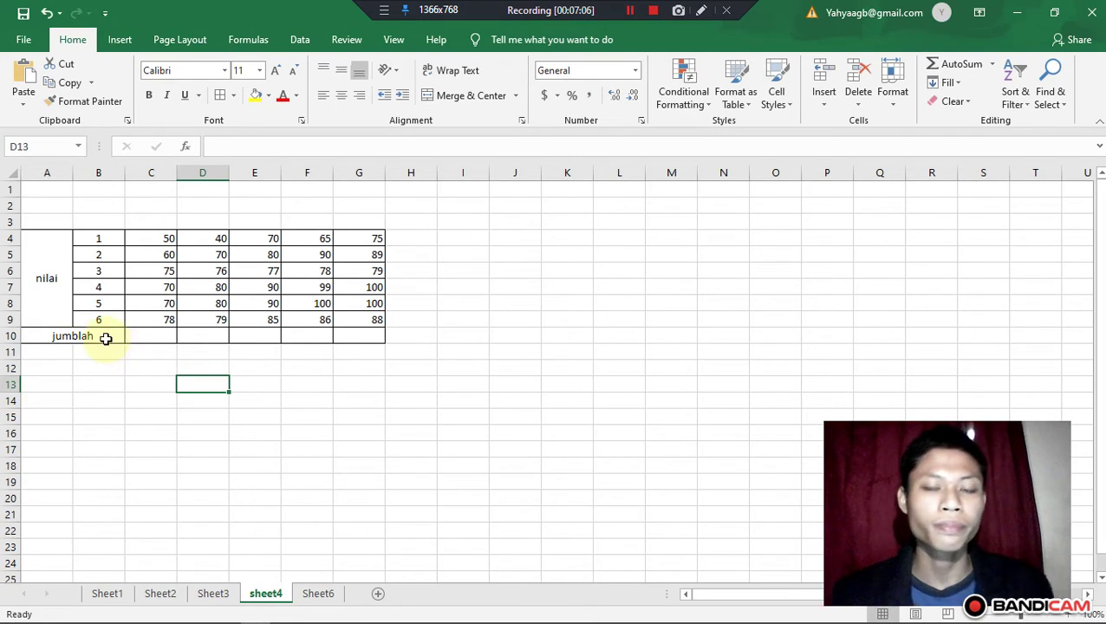
- Center the values in C4:G9 horizontally within their cells
{"action": "left_click", "coordinate": [158, 337]}
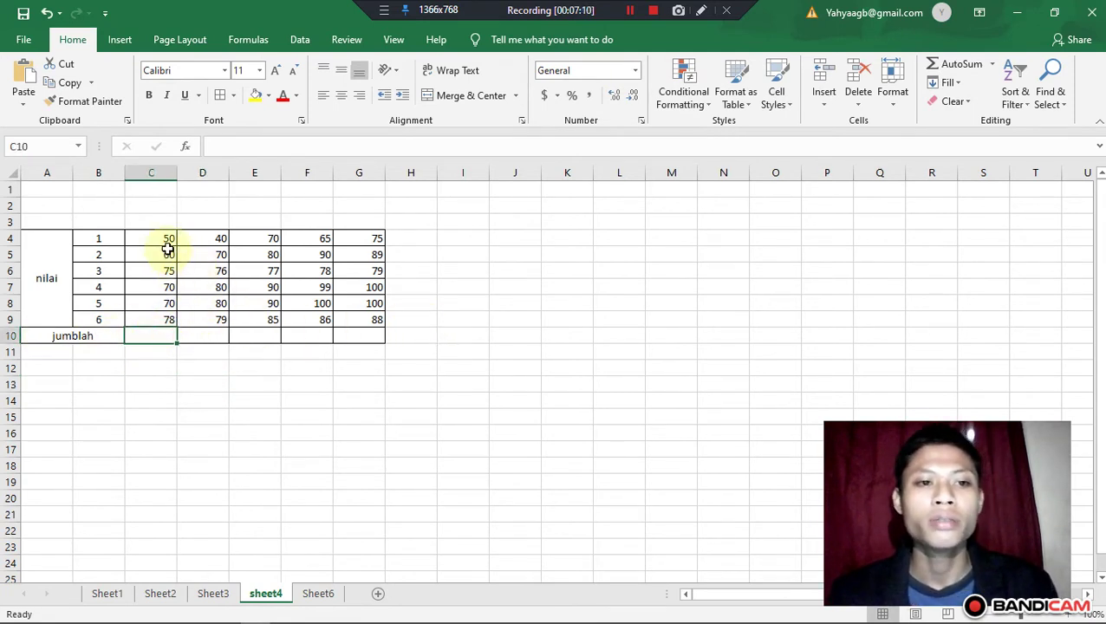
{"action": "left_click_drag", "start_coordinate": [155, 236], "coordinate": [357, 321]}
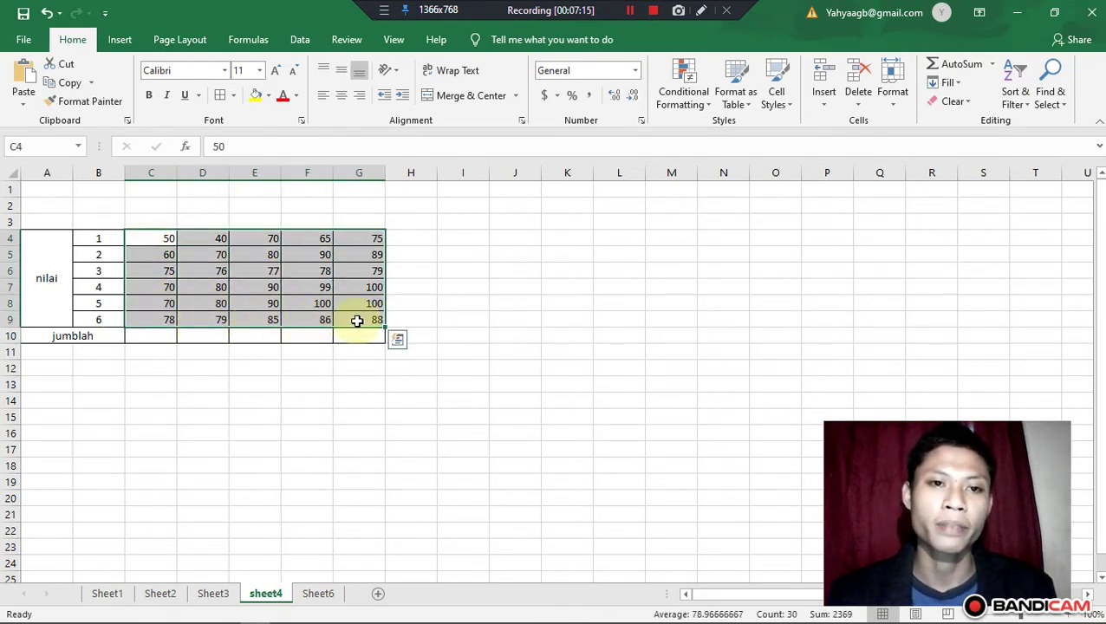
{"action": "left_click", "coordinate": [343, 98]}
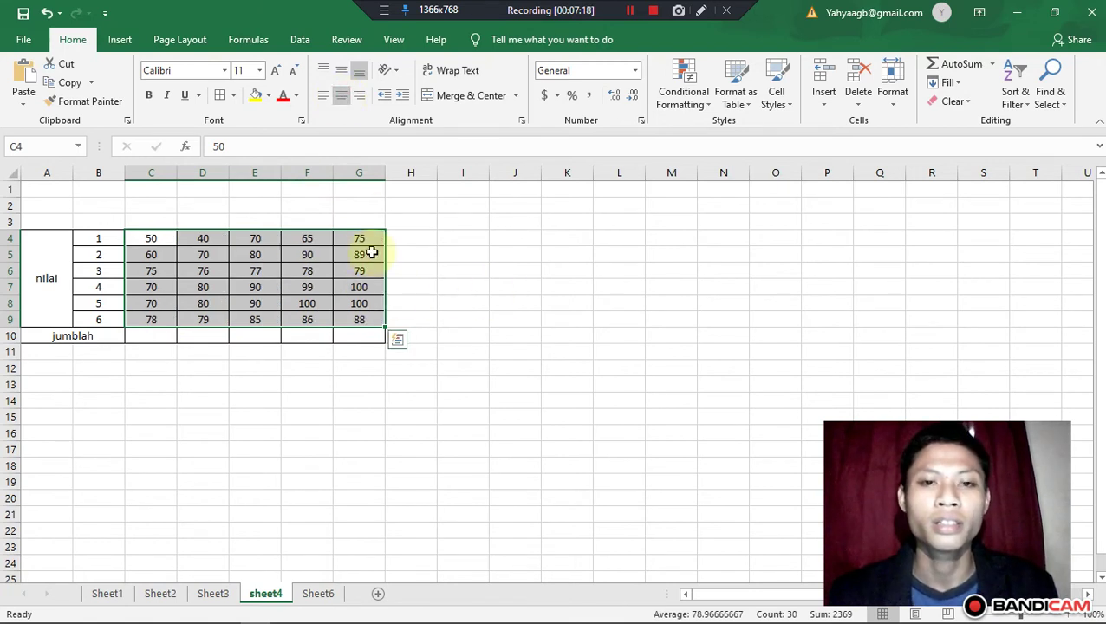
{"action": "left_click", "coordinate": [514, 238]}
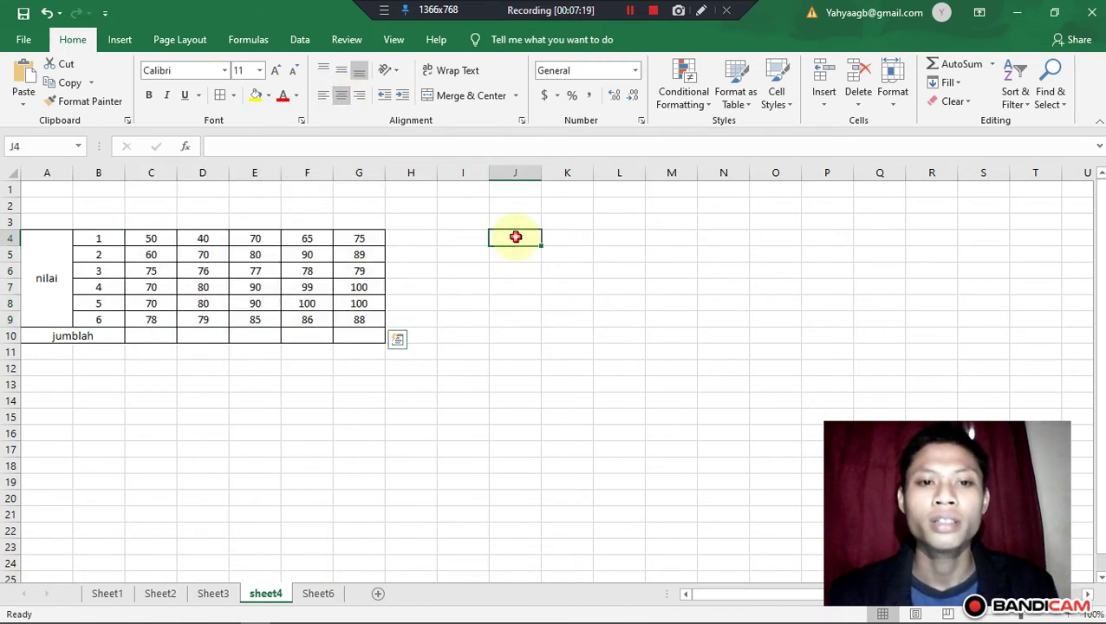
{"action": "left_click", "coordinate": [994, 65]}
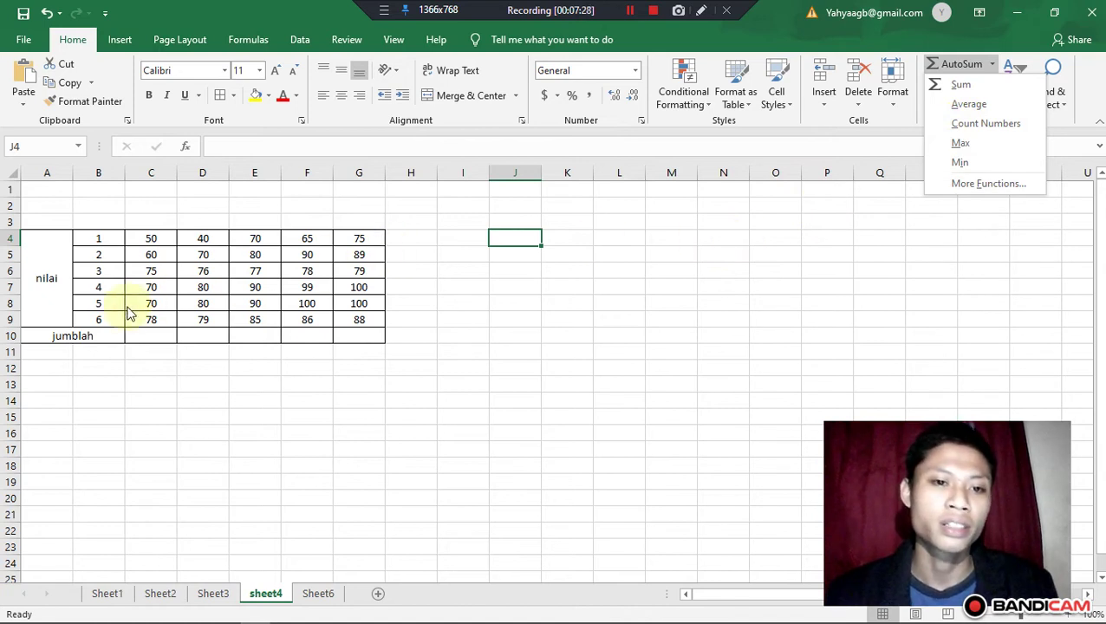
{"action": "left_click", "coordinate": [178, 369]}
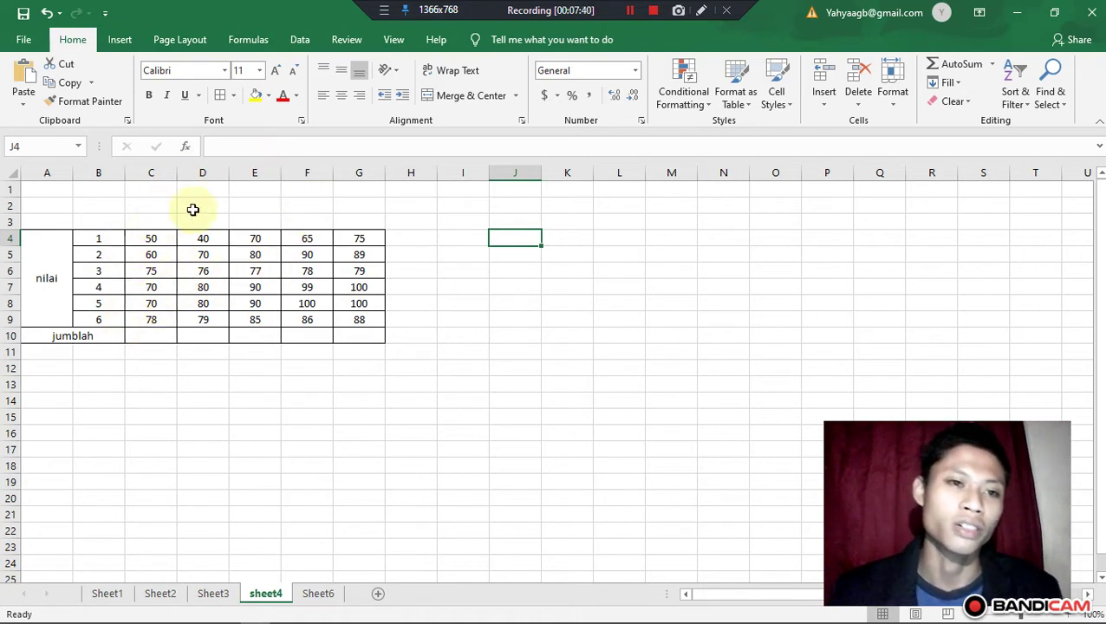
{"action": "left_click", "coordinate": [141, 333]}
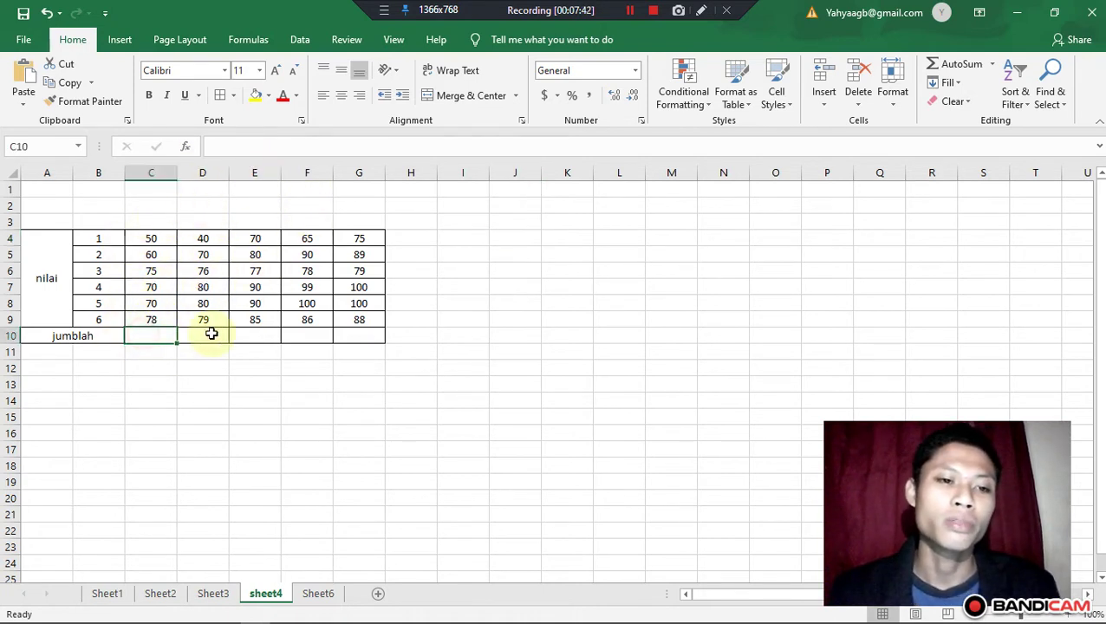
{"action": "left_click", "coordinate": [212, 334]}
{"action": "left_click", "coordinate": [256, 334]}
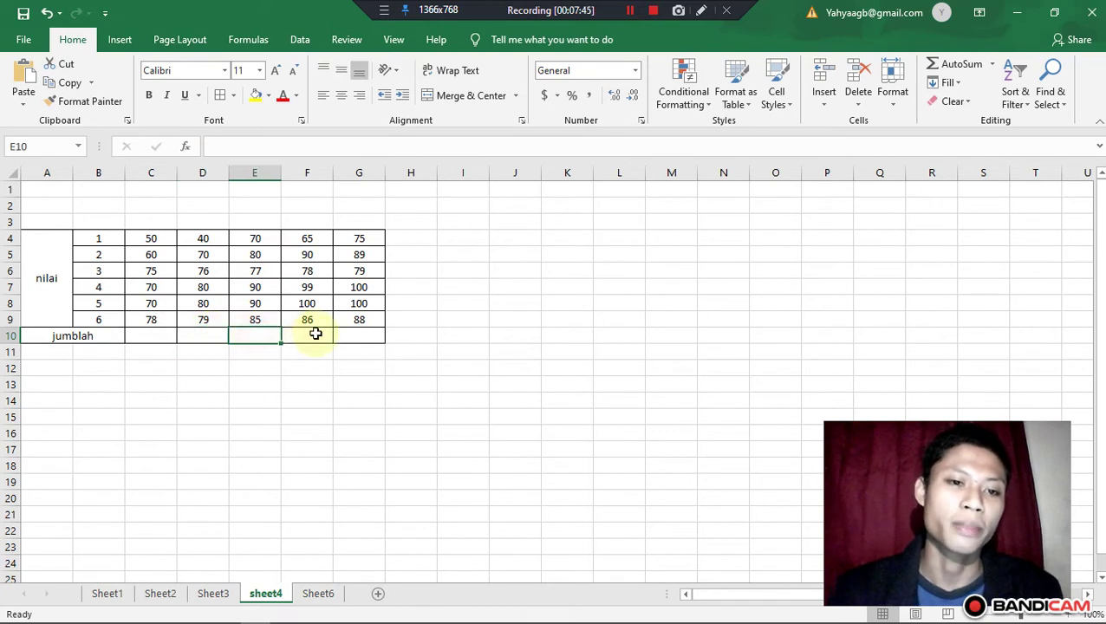
{"action": "left_click", "coordinate": [313, 332]}
{"action": "left_click", "coordinate": [350, 331]}
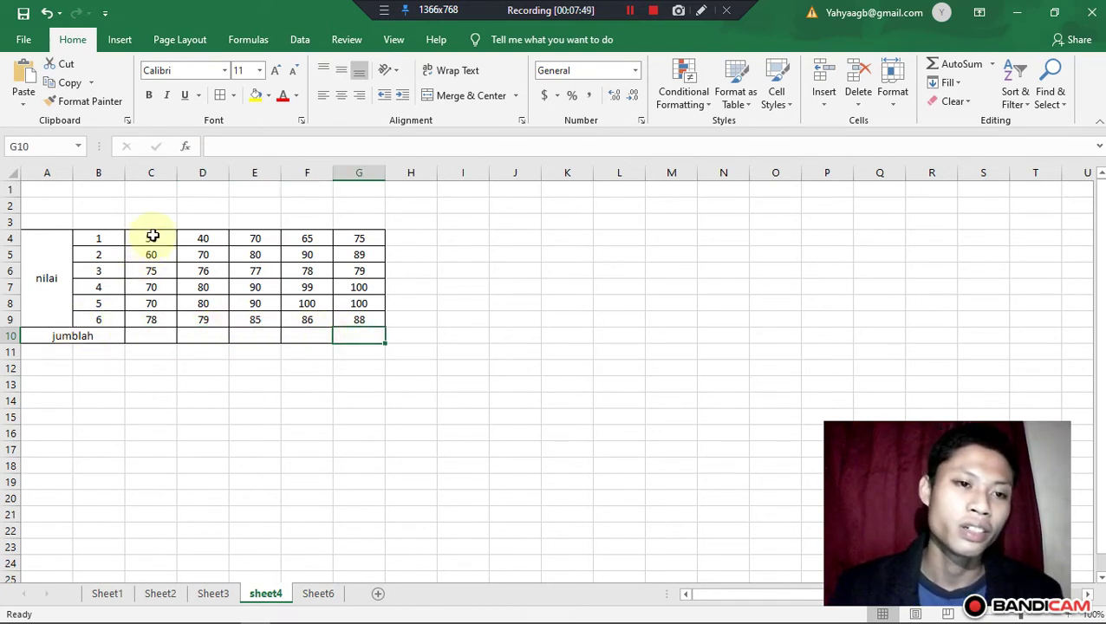
- Enter the addition formula =(c4+c5+c6+c7+c8+9) in C10, accepting the proposed closing-parenthesis correction
{"action": "left_click", "coordinate": [143, 336]}
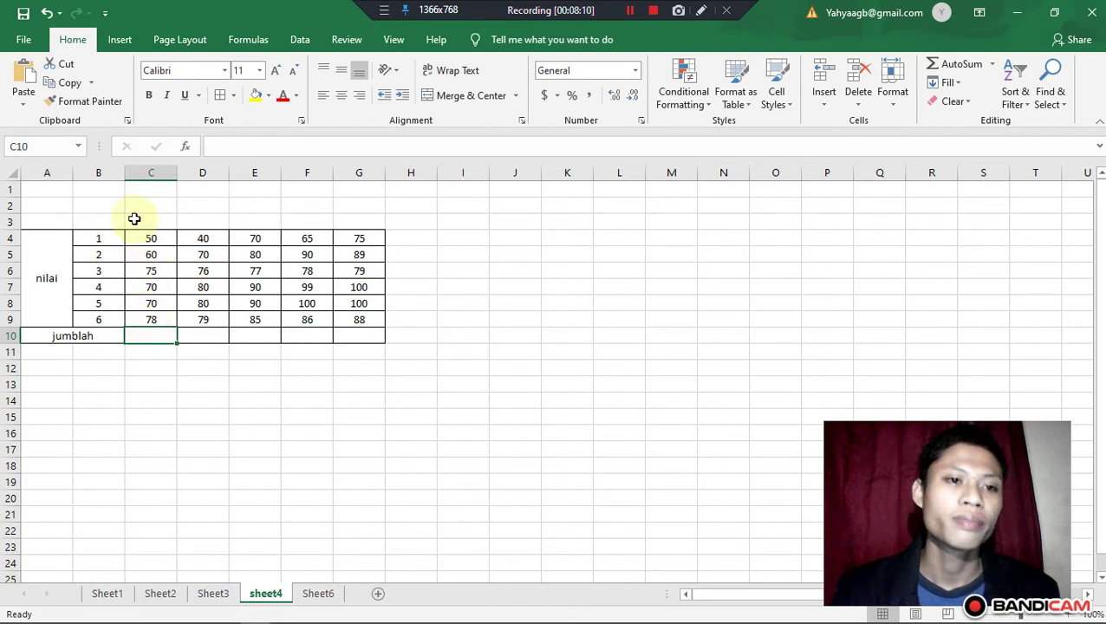
{"action": "left_click", "coordinate": [148, 337]}
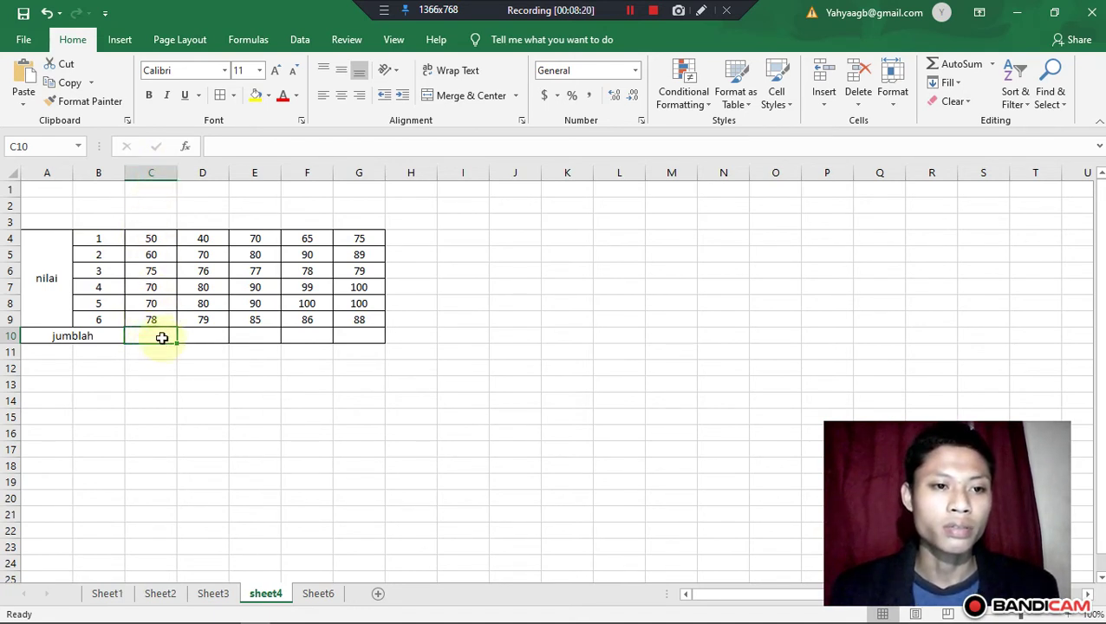
{"action": "type", "text": "="}
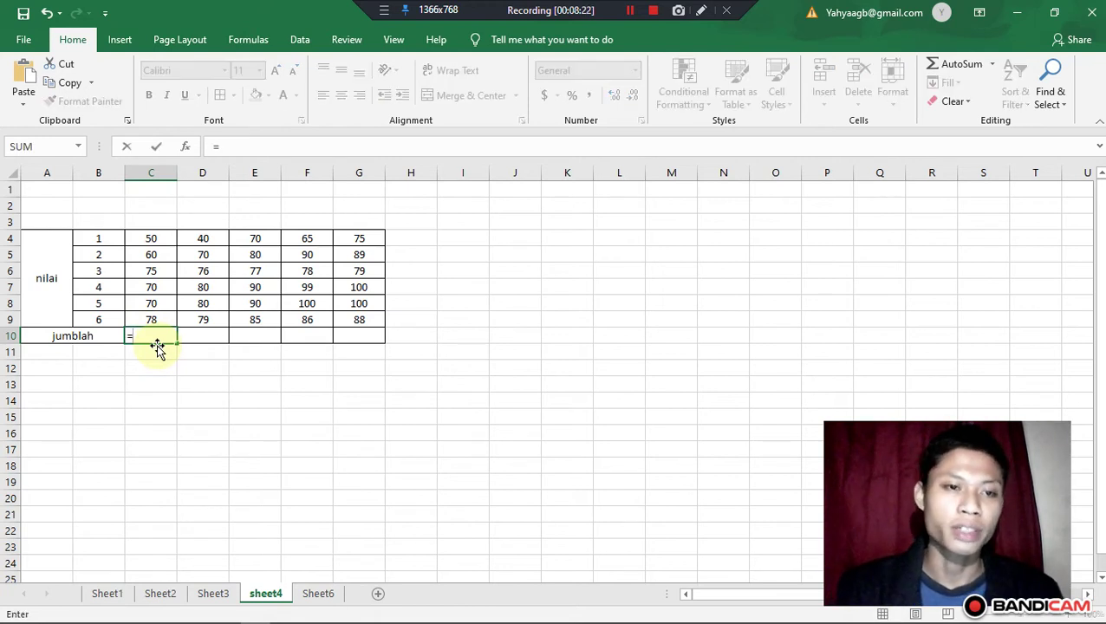
{"action": "type", "text": ")"}
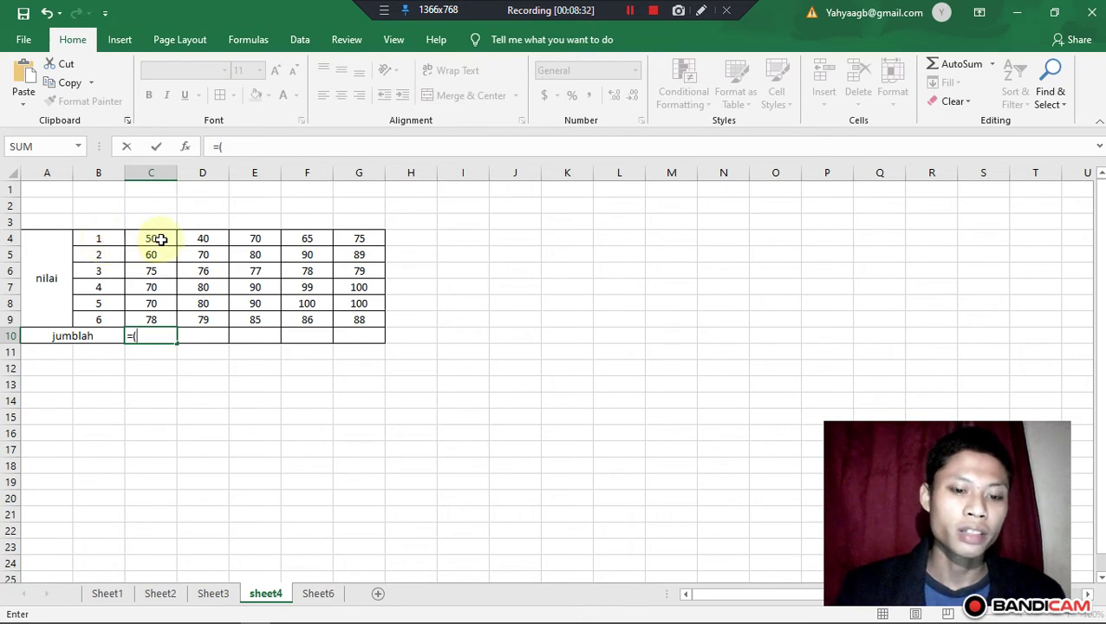
{"action": "type", "text": "c4+"}
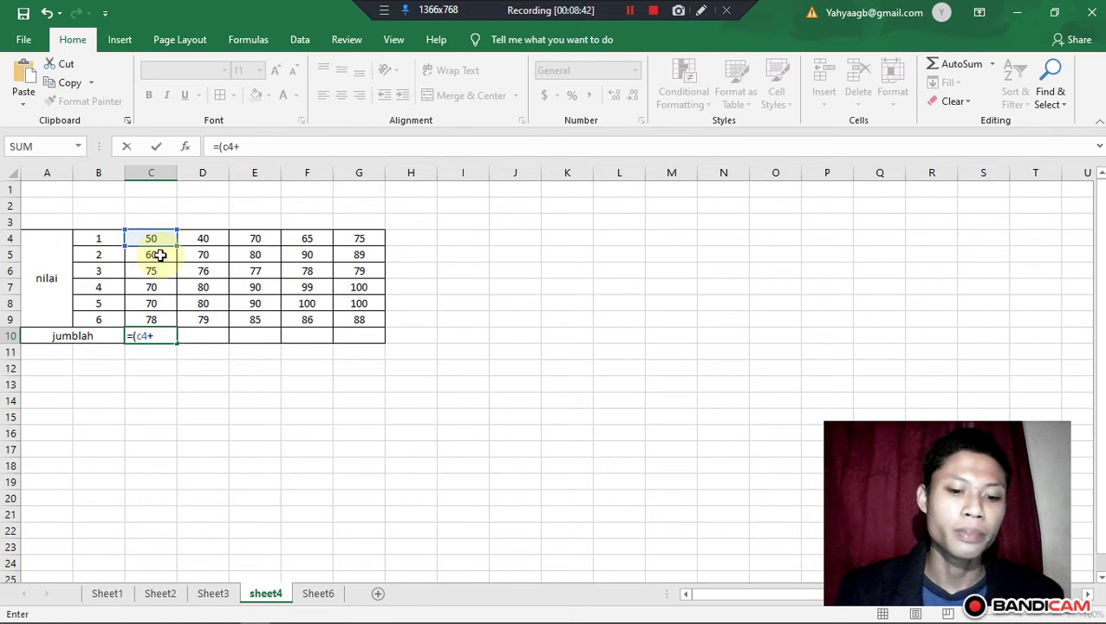
{"action": "type", "text": "c5+"}
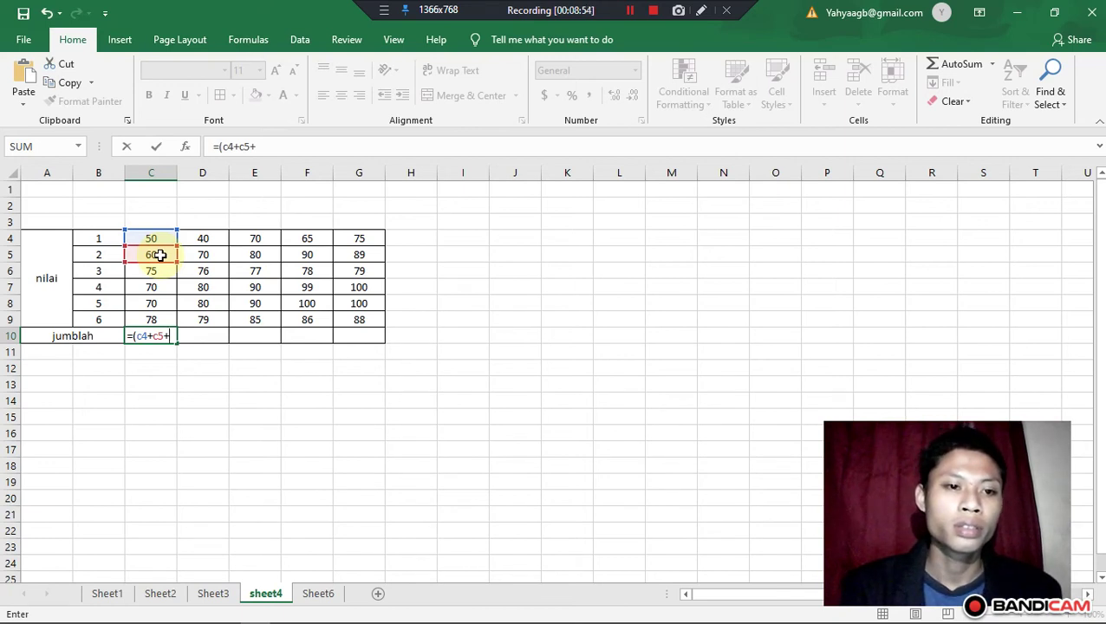
{"action": "type", "text": "6"}
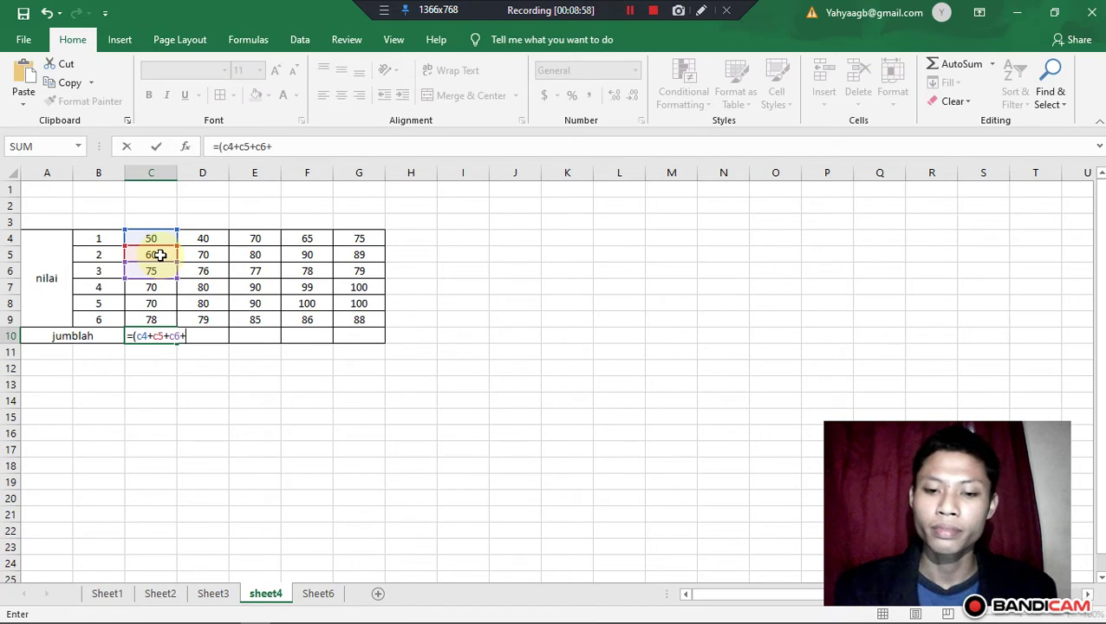
{"action": "type", "text": "+c7"}
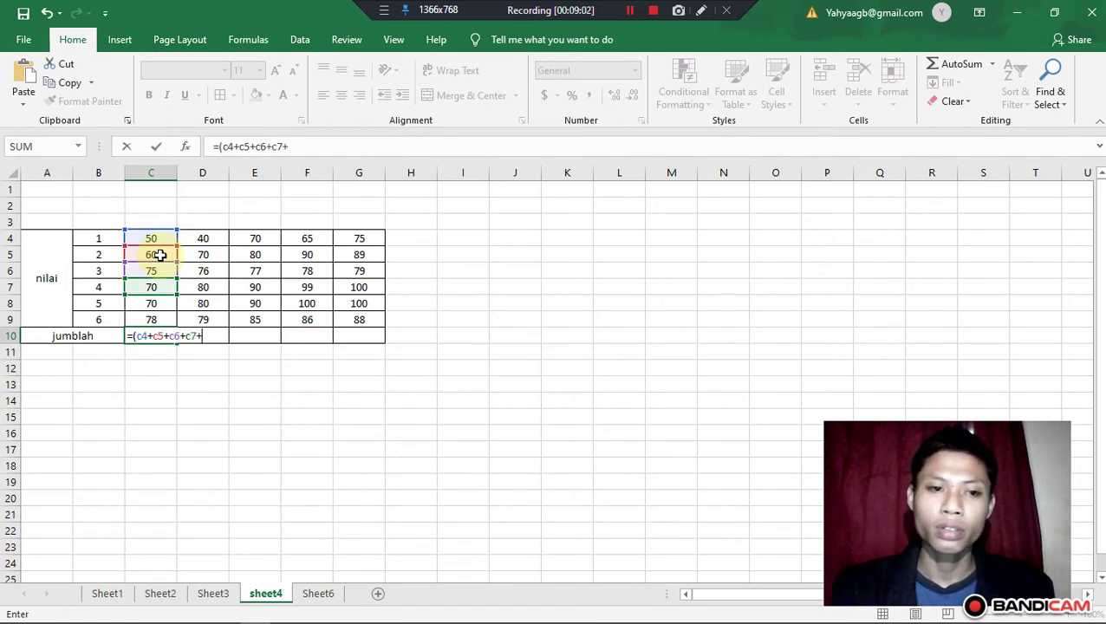
{"action": "type", "text": "+"}
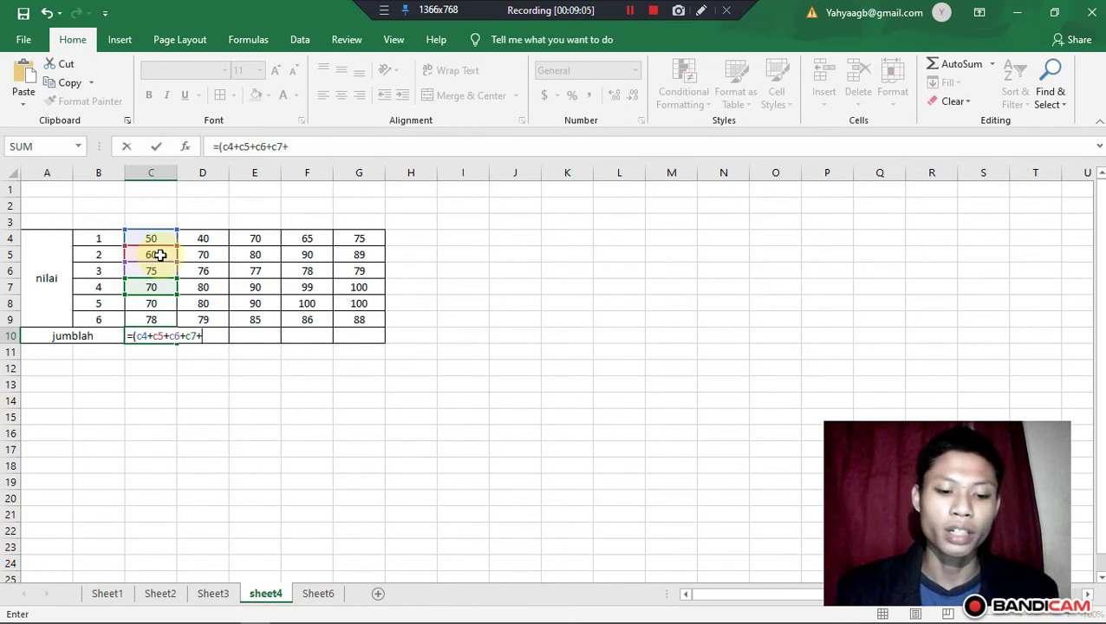
{"action": "type", "text": "c8+9"}
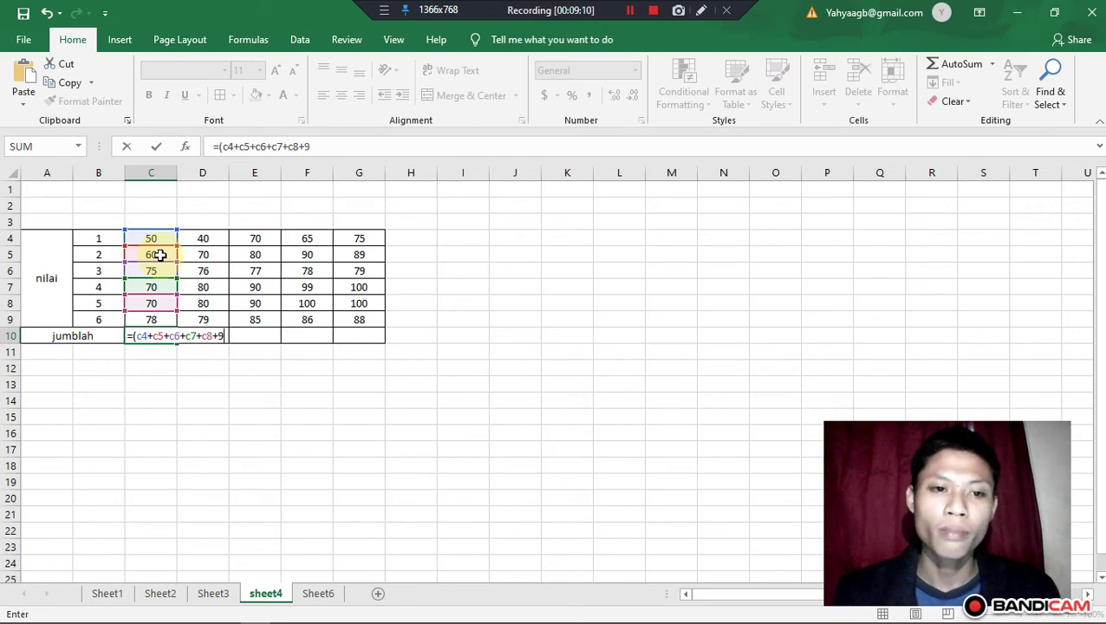
{"action": "key", "text": "Return"}
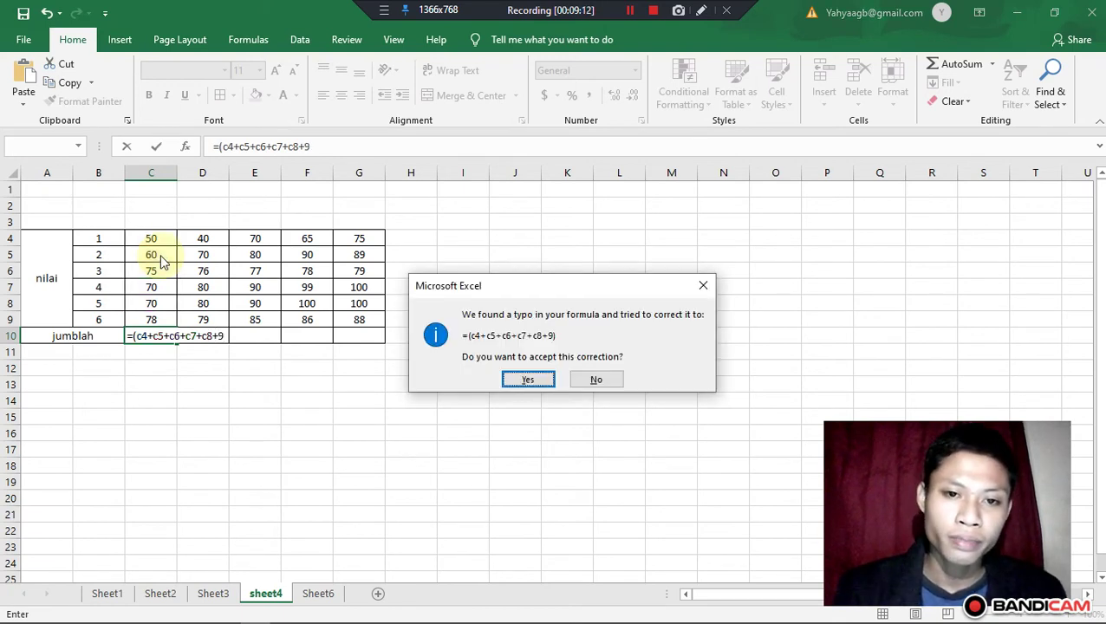
{"action": "left_click", "coordinate": [524, 381]}
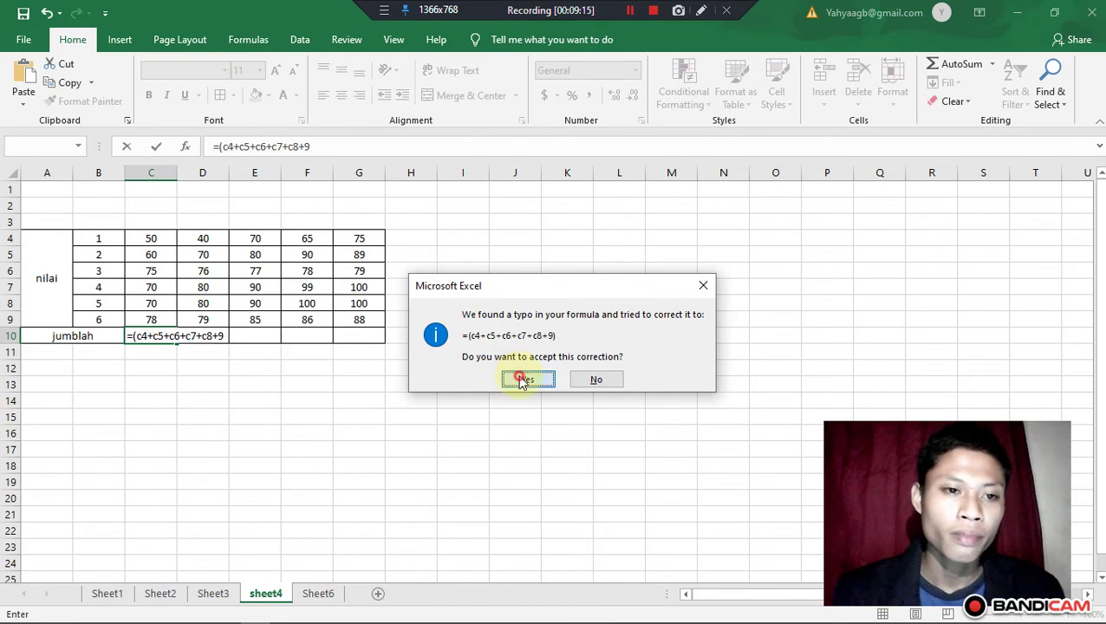
{"action": "left_click", "coordinate": [162, 337]}
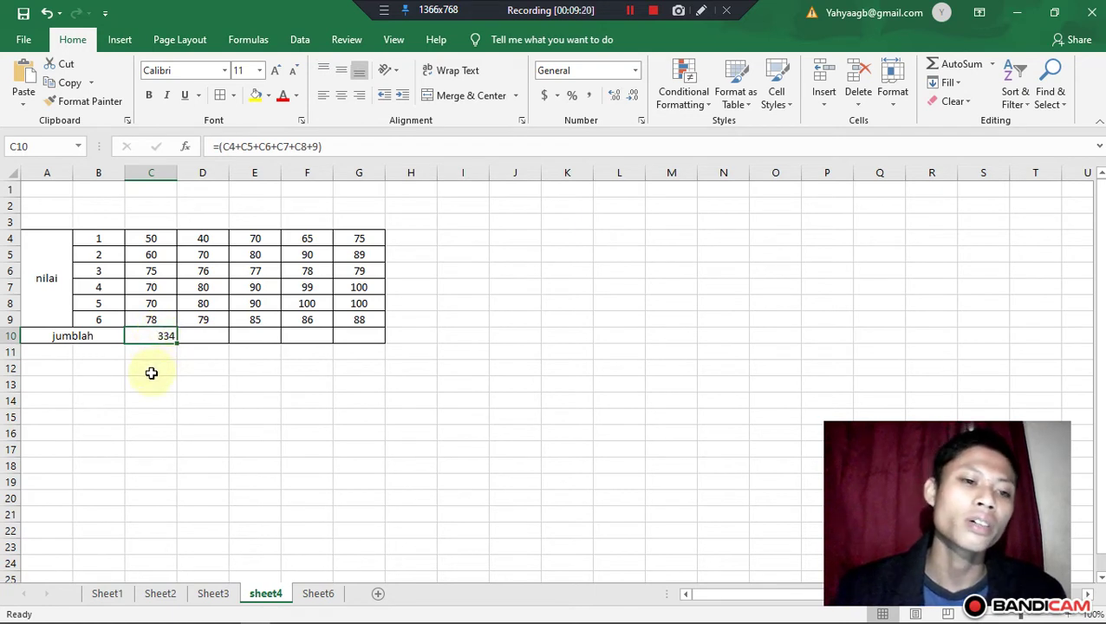
- Total the values C4:C9 in cell C12 below the table with the SUM function
{"action": "left_click", "coordinate": [151, 373]}
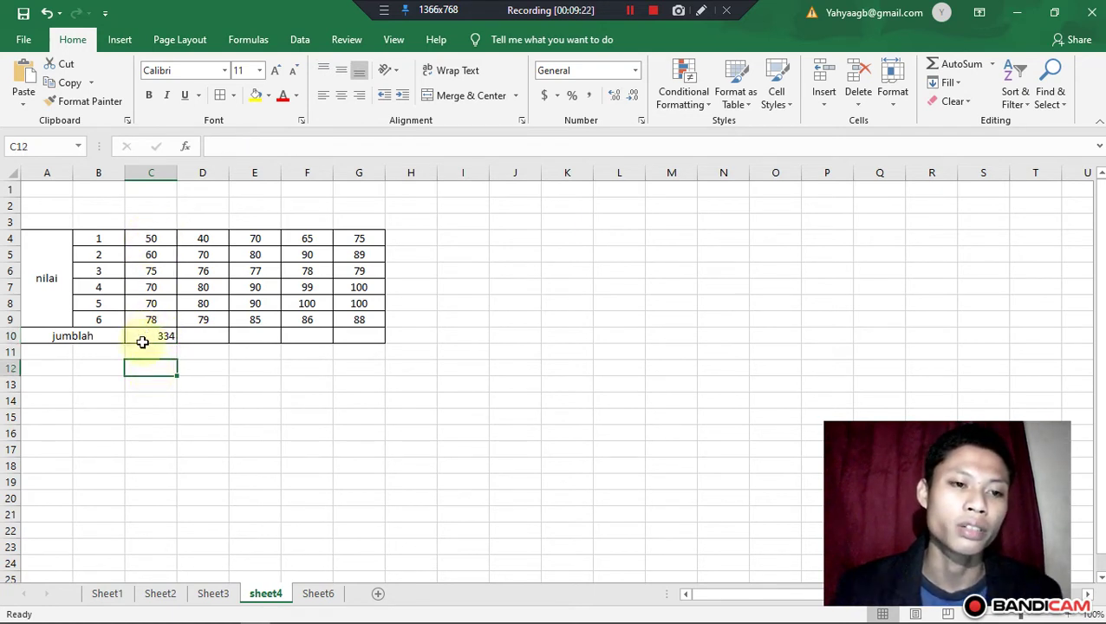
{"action": "left_click", "coordinate": [991, 66]}
{"action": "left_click", "coordinate": [986, 85]}
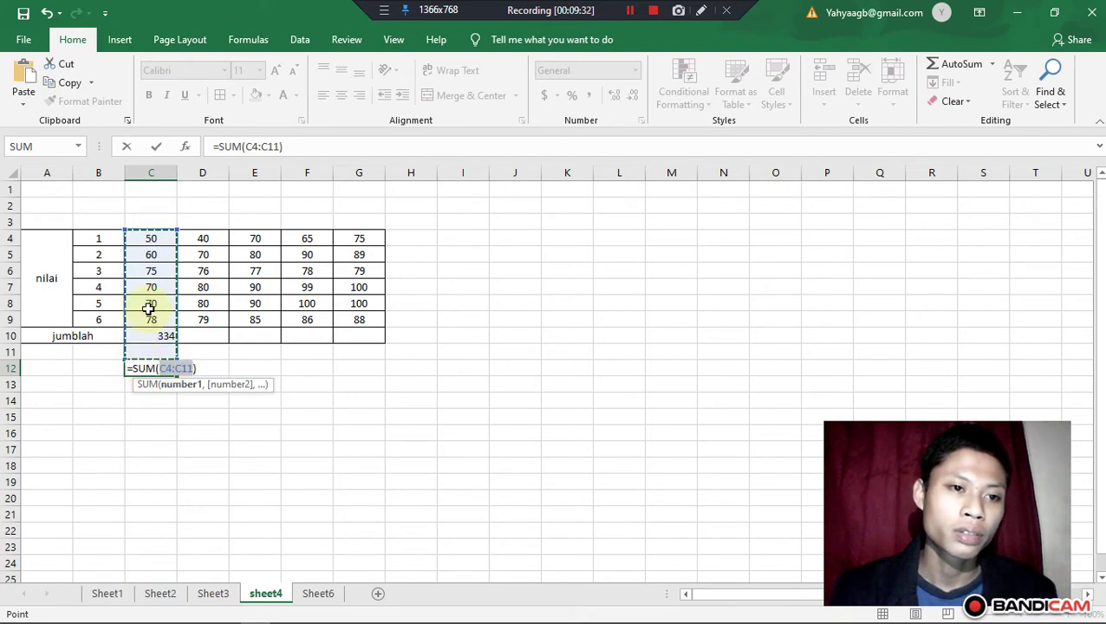
{"action": "left_click", "coordinate": [150, 241]}
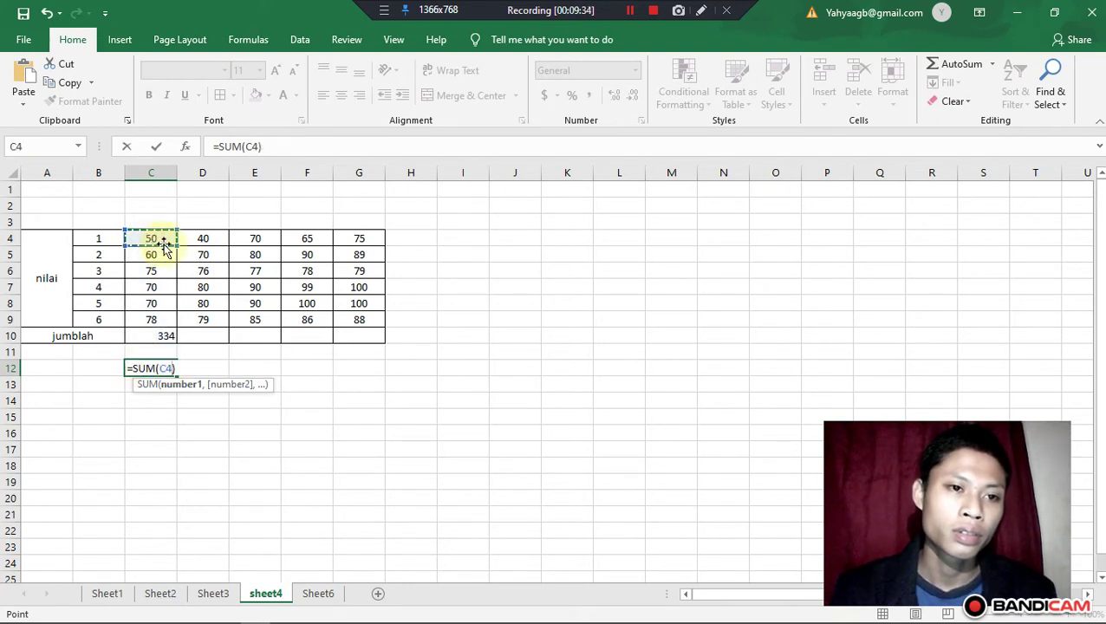
{"action": "left_click_drag", "start_coordinate": [176, 245], "coordinate": [171, 323]}
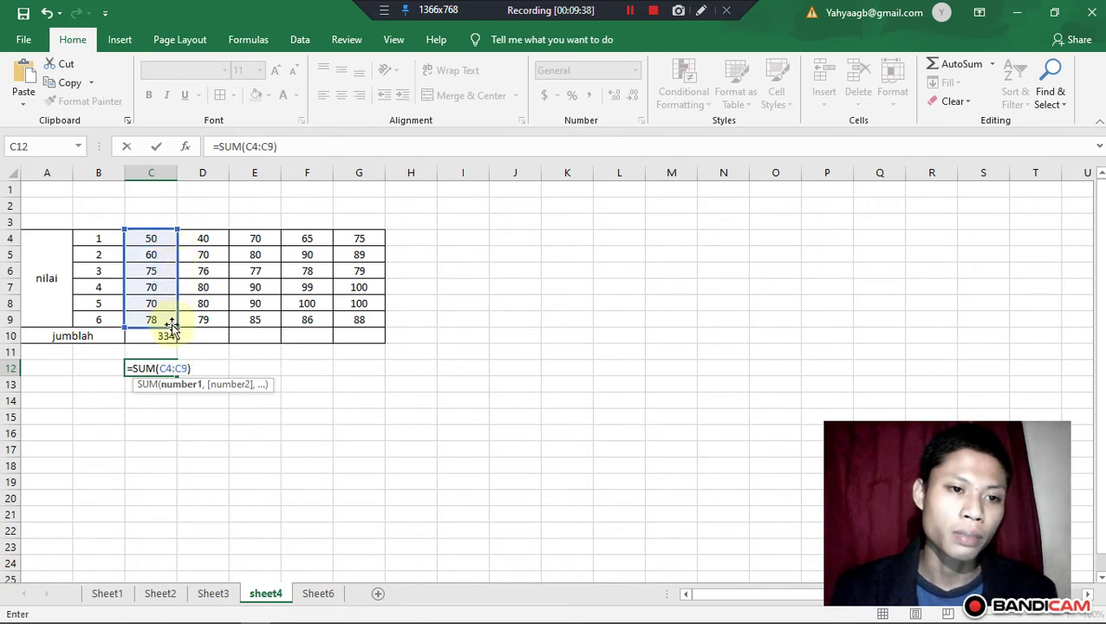
{"action": "key", "text": "Return"}
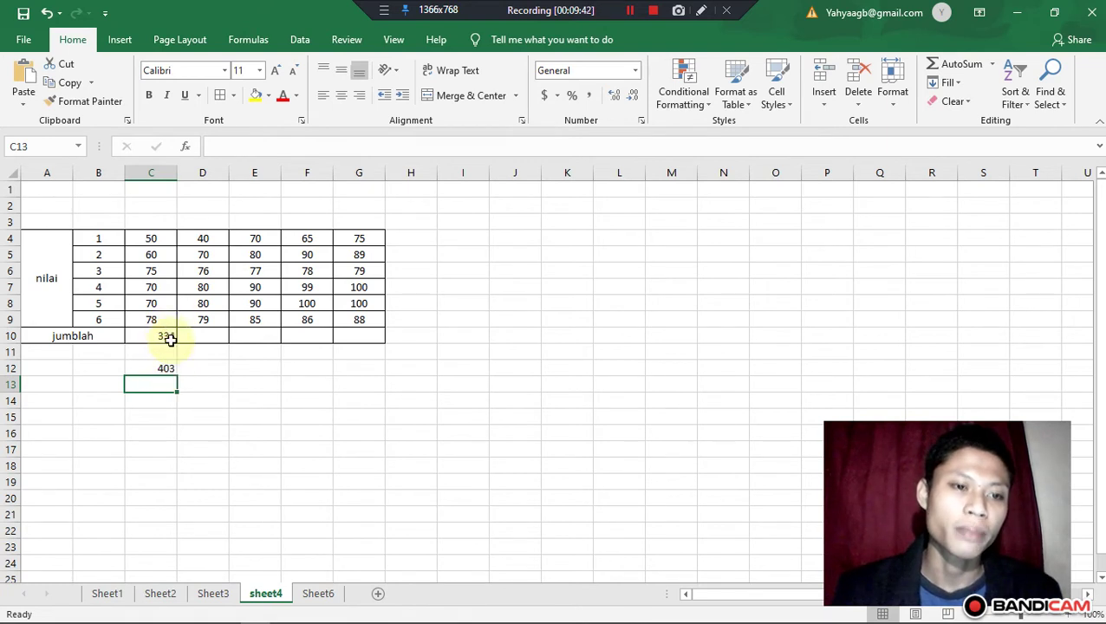
- Replace the formula in C10 with the cell-by-cell addition =(c4+c5+c6+c7+c8+c9)
{"action": "left_click", "coordinate": [161, 238]}
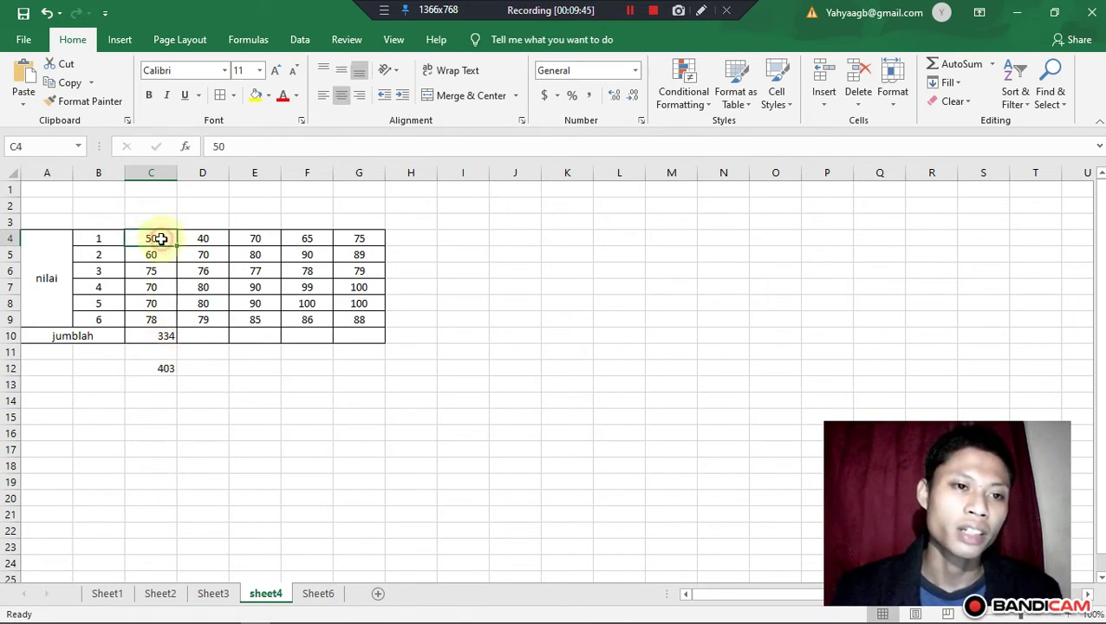
{"action": "left_click", "coordinate": [152, 286]}
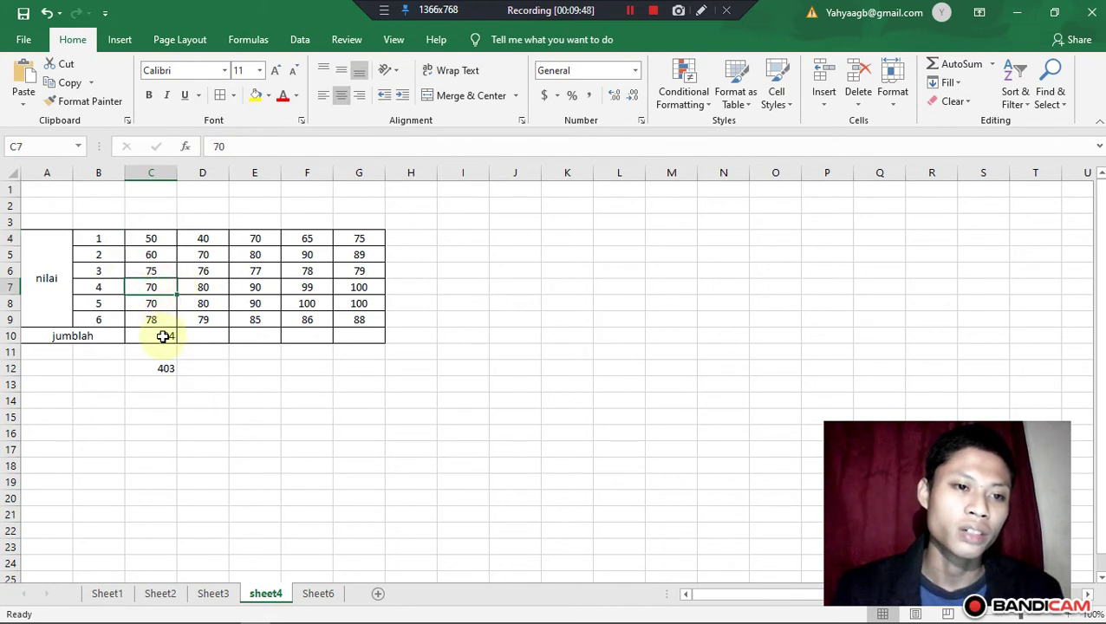
{"action": "left_click", "coordinate": [163, 337]}
{"action": "key", "text": "BackSpace"}
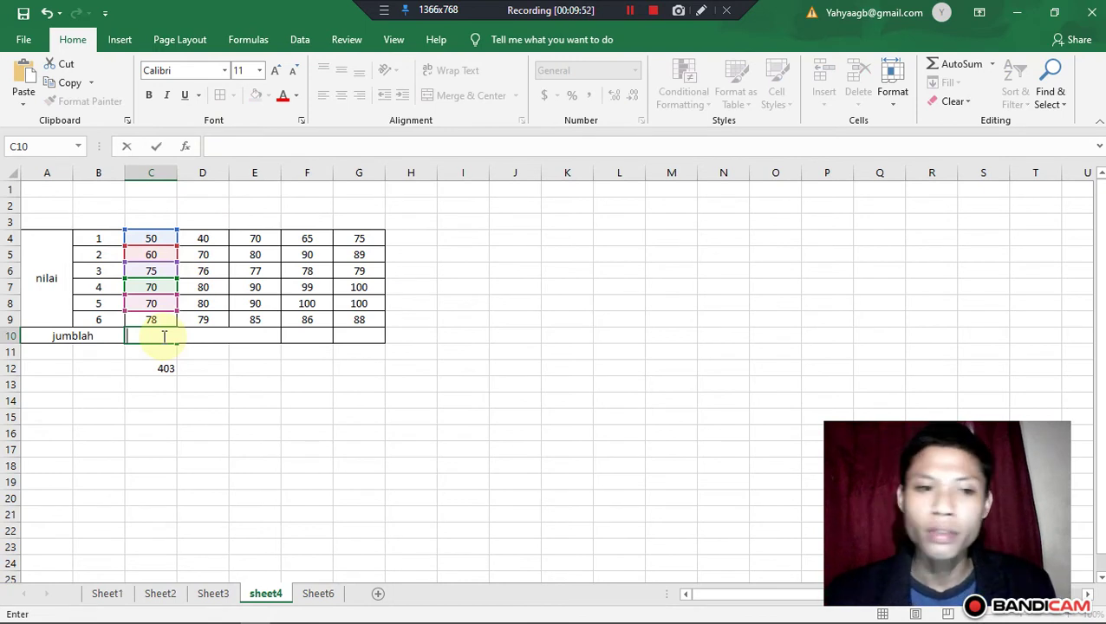
{"action": "type", "text": "=("}
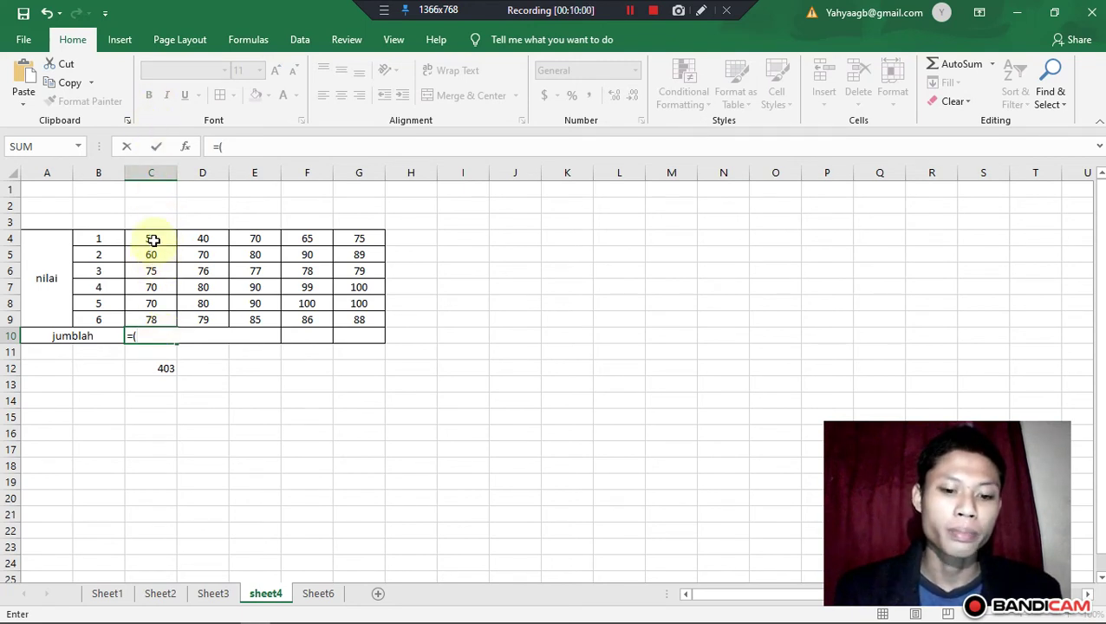
{"action": "type", "text": "c4"}
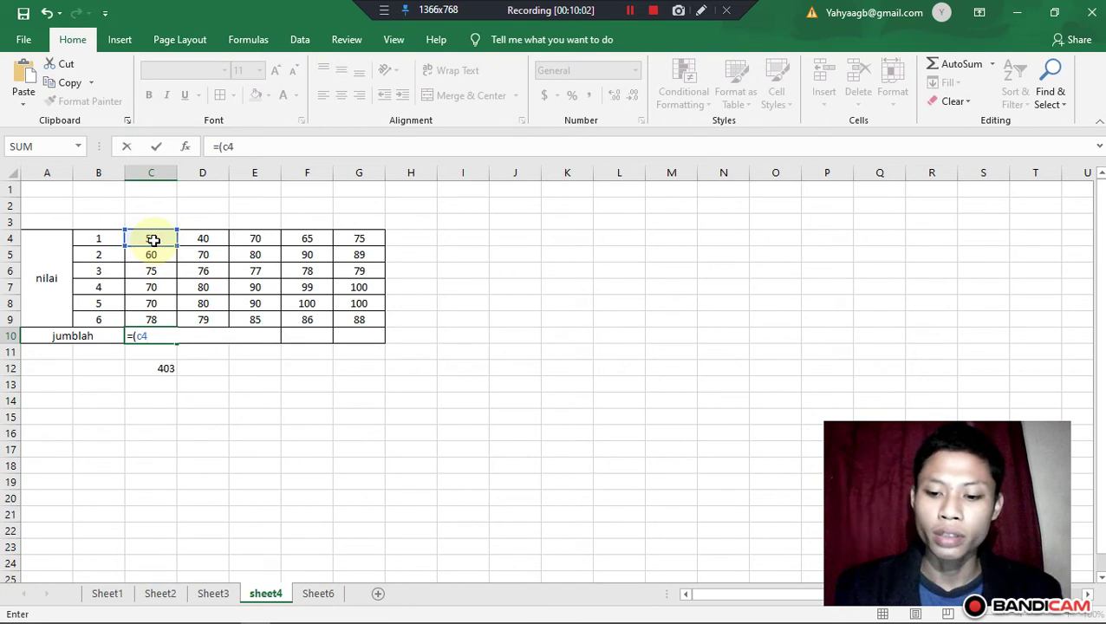
{"action": "type", "text": "+c"}
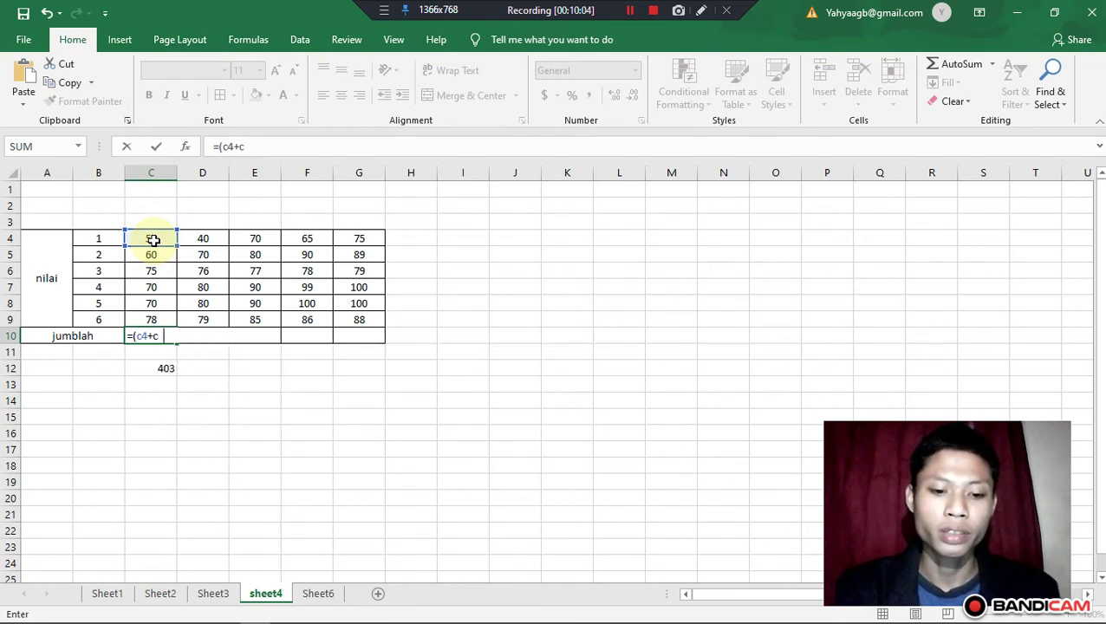
{"action": "type", "text": "5+c"}
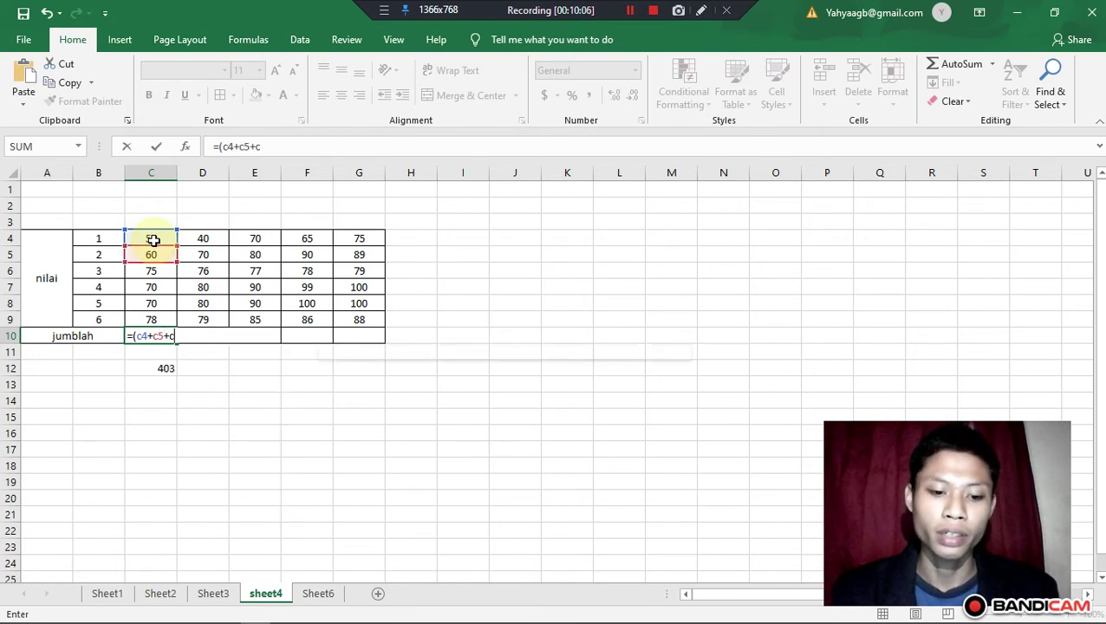
{"action": "type", "text": "6+"}
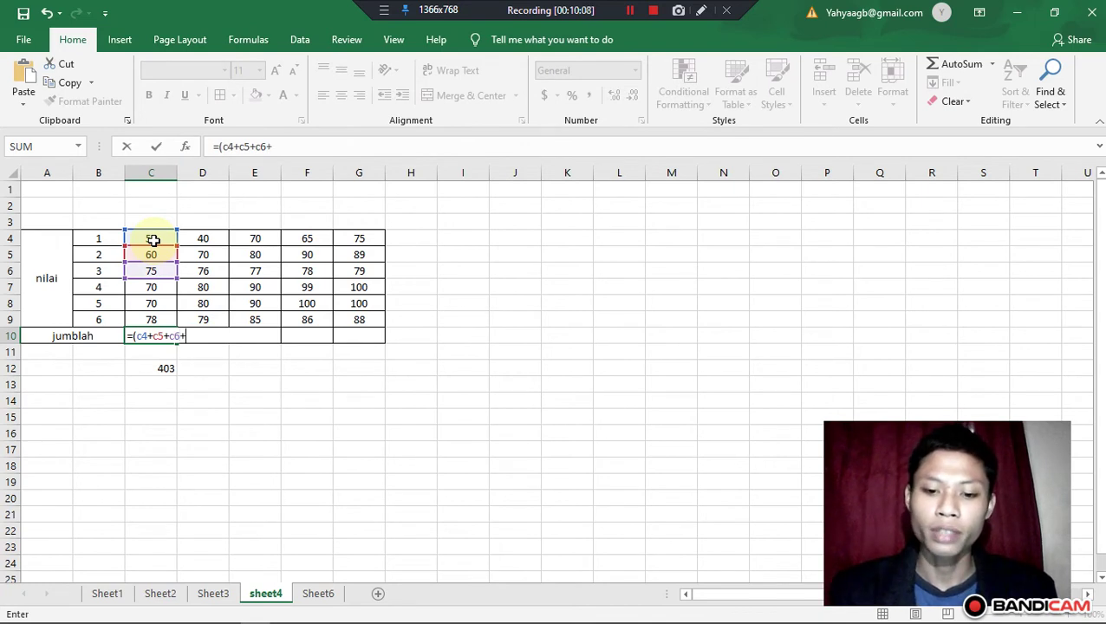
{"action": "type", "text": "c7+"}
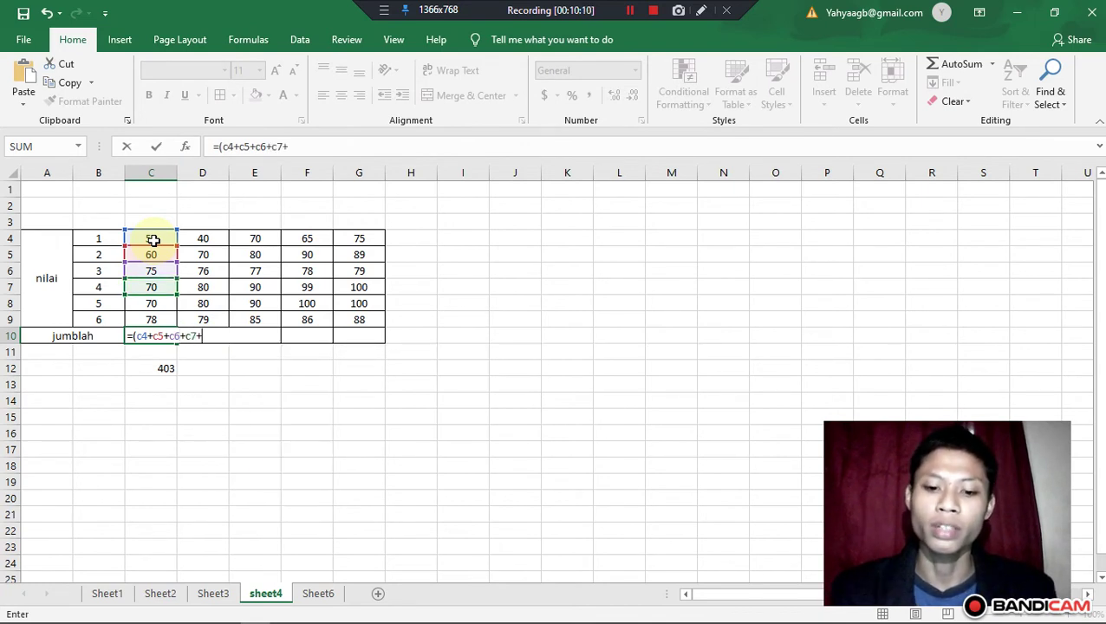
{"action": "type", "text": "c8+"}
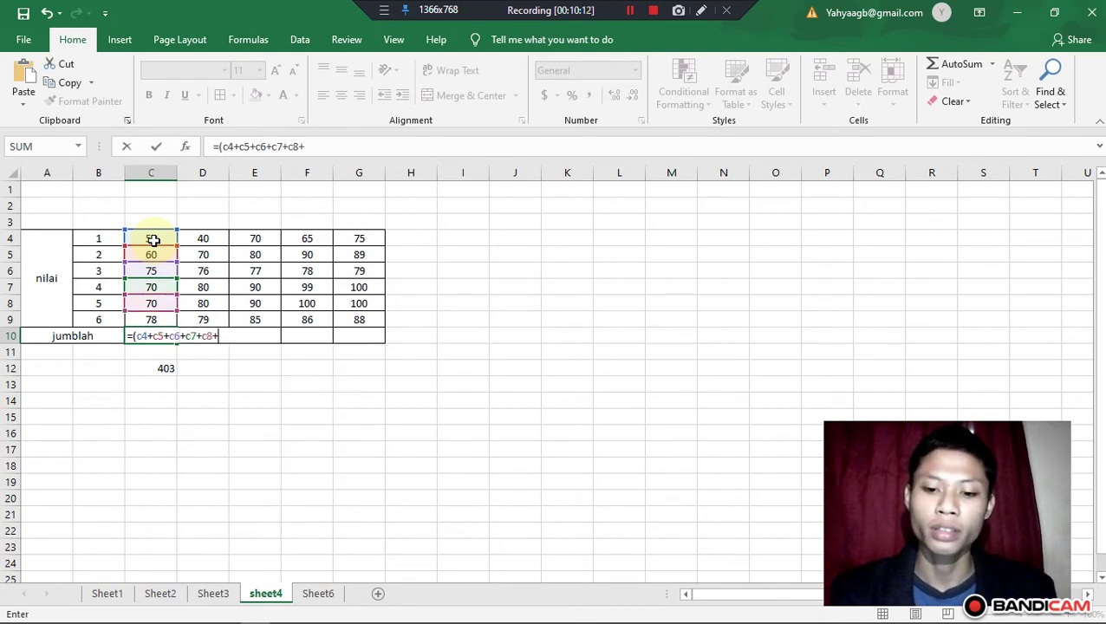
{"action": "type", "text": "c9"}
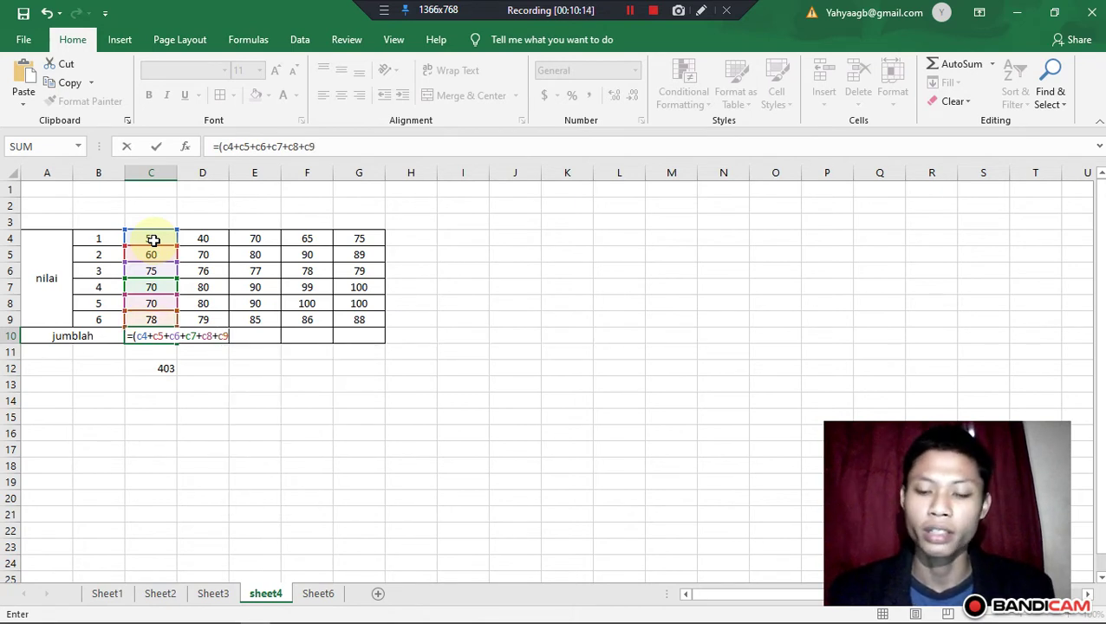
{"action": "type", "text": ")"}
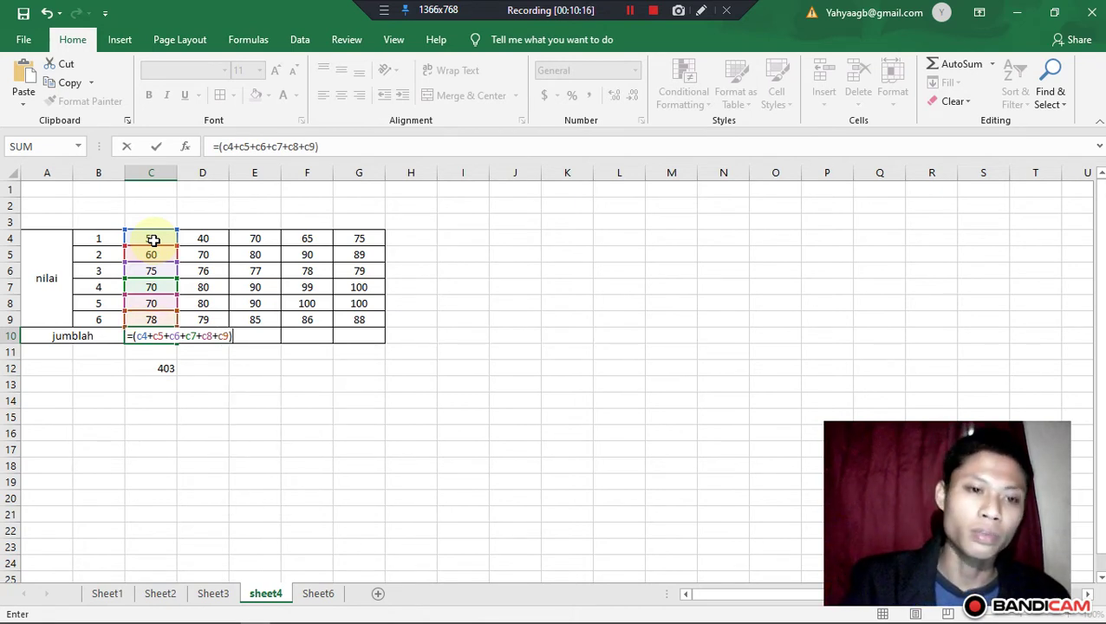
{"action": "key", "text": "Return"}
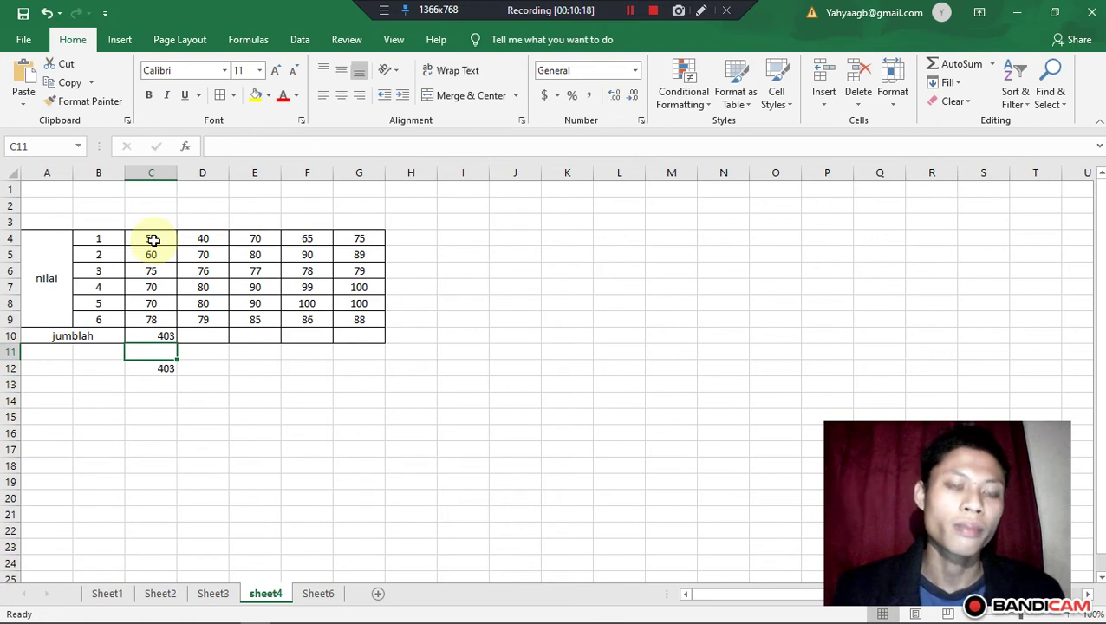
- Compare the addition formula in C10 and its result with the SUM formula in C12
{"action": "left_click", "coordinate": [163, 365]}
{"action": "left_click", "coordinate": [163, 336]}
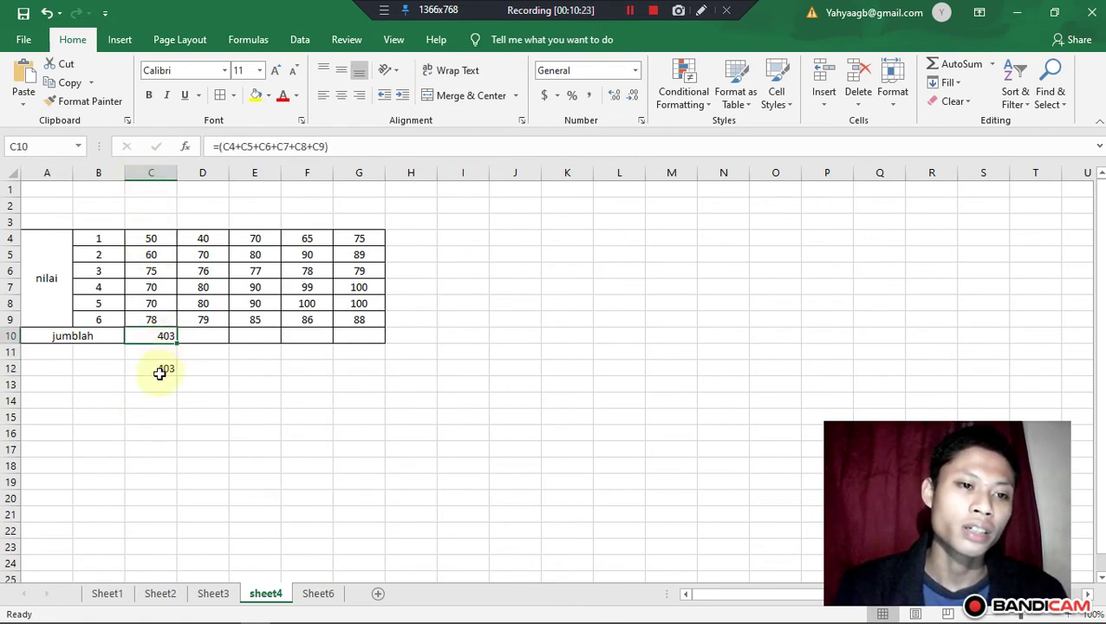
{"action": "left_click", "coordinate": [159, 371]}
{"action": "left_click", "coordinate": [162, 337]}
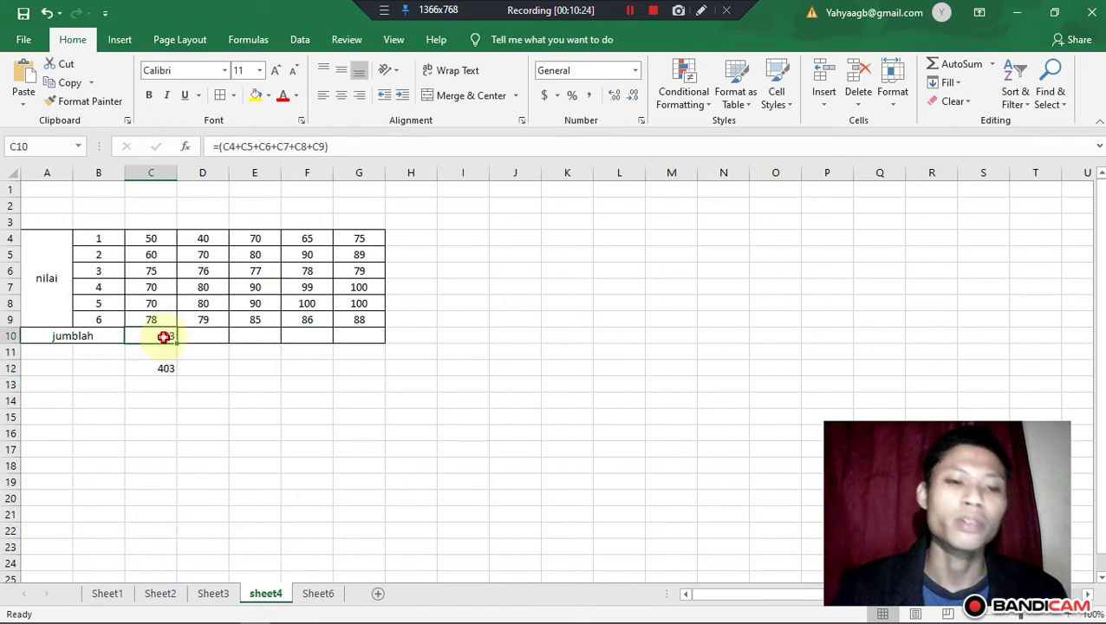
{"action": "left_click", "coordinate": [165, 368]}
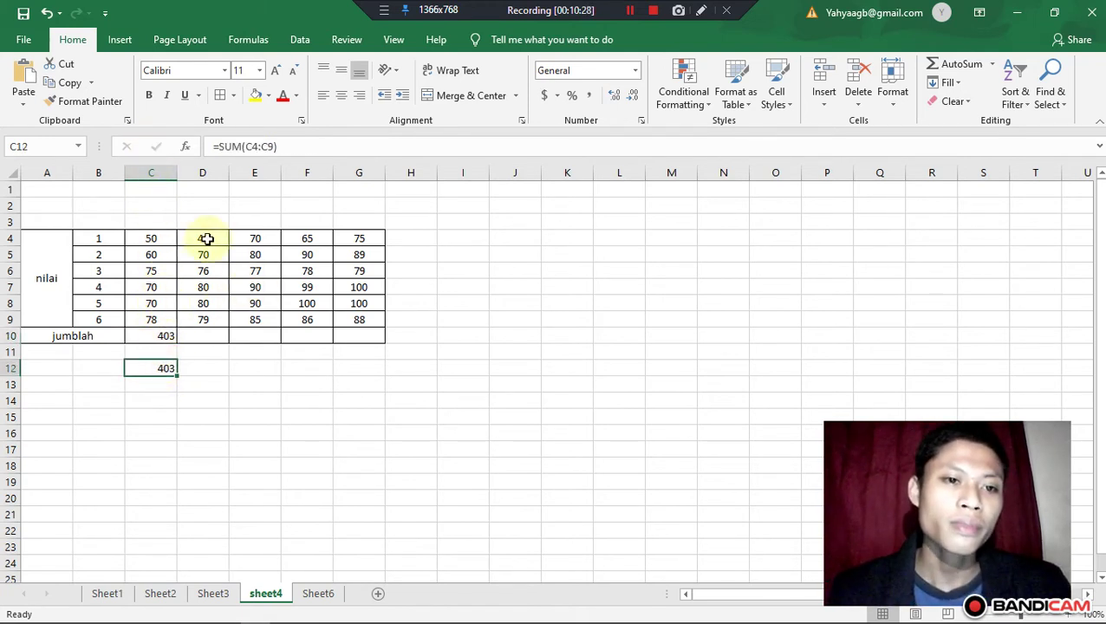
{"action": "left_click", "coordinate": [203, 335]}
{"action": "left_click", "coordinate": [158, 337]}
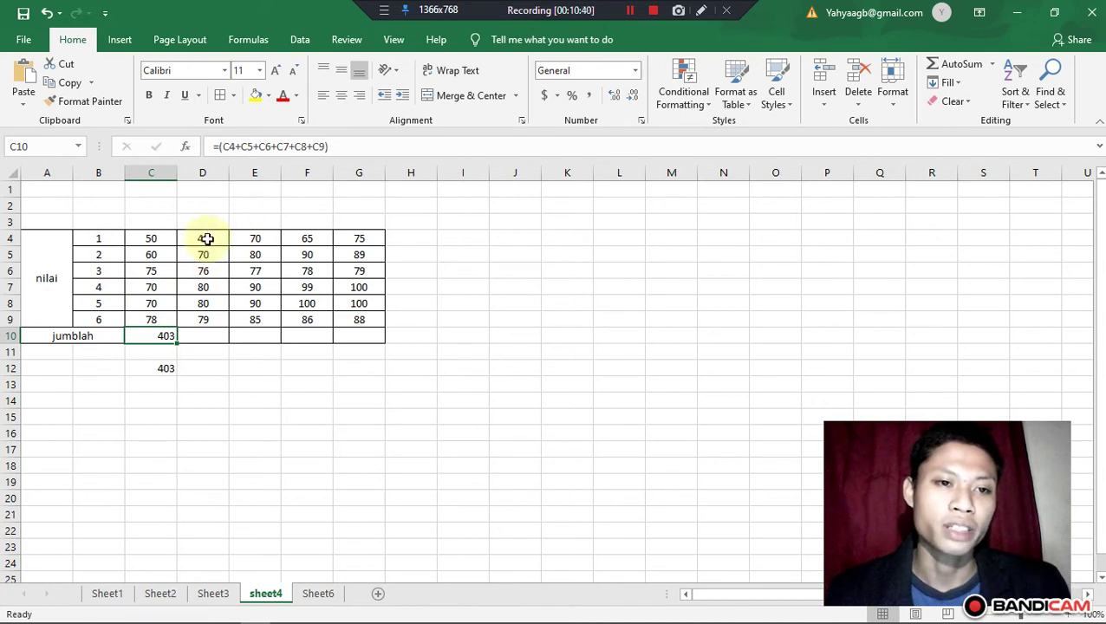
- Total the values D4:D9 in the jumblah row's cell D10 with the SUM function
{"action": "left_click", "coordinate": [217, 336]}
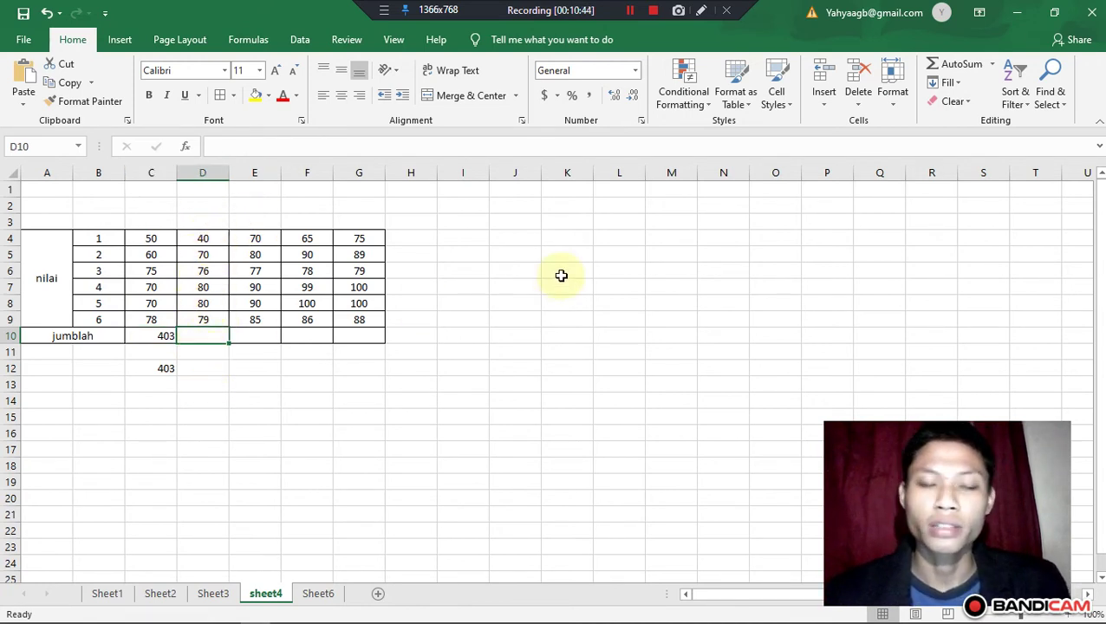
{"action": "left_click", "coordinate": [993, 66]}
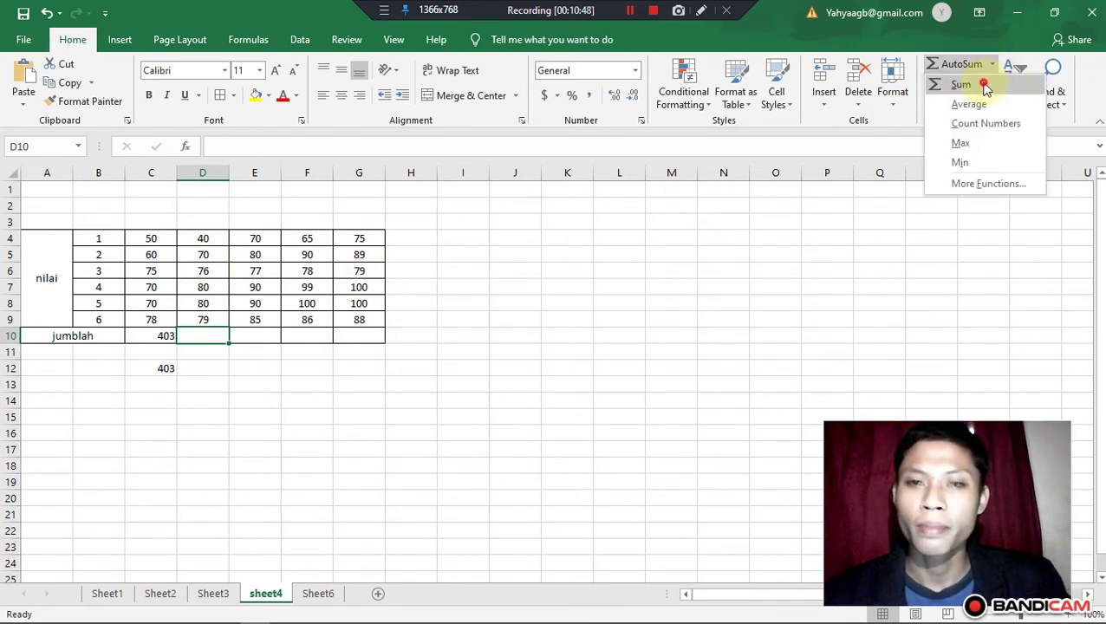
{"action": "left_click", "coordinate": [961, 85]}
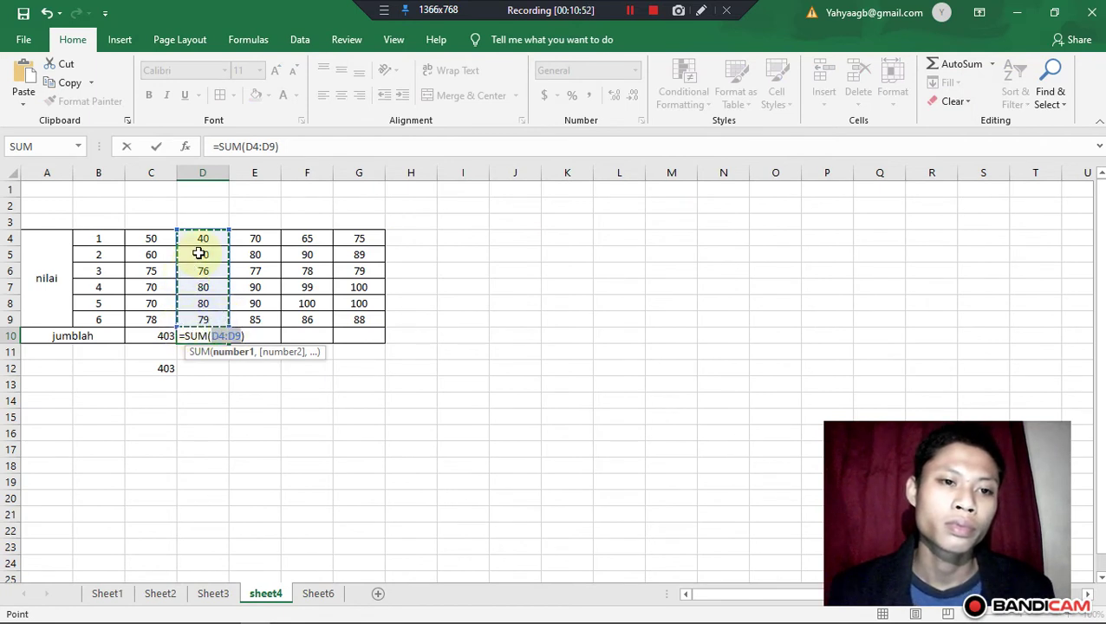
{"action": "left_click", "coordinate": [201, 237]}
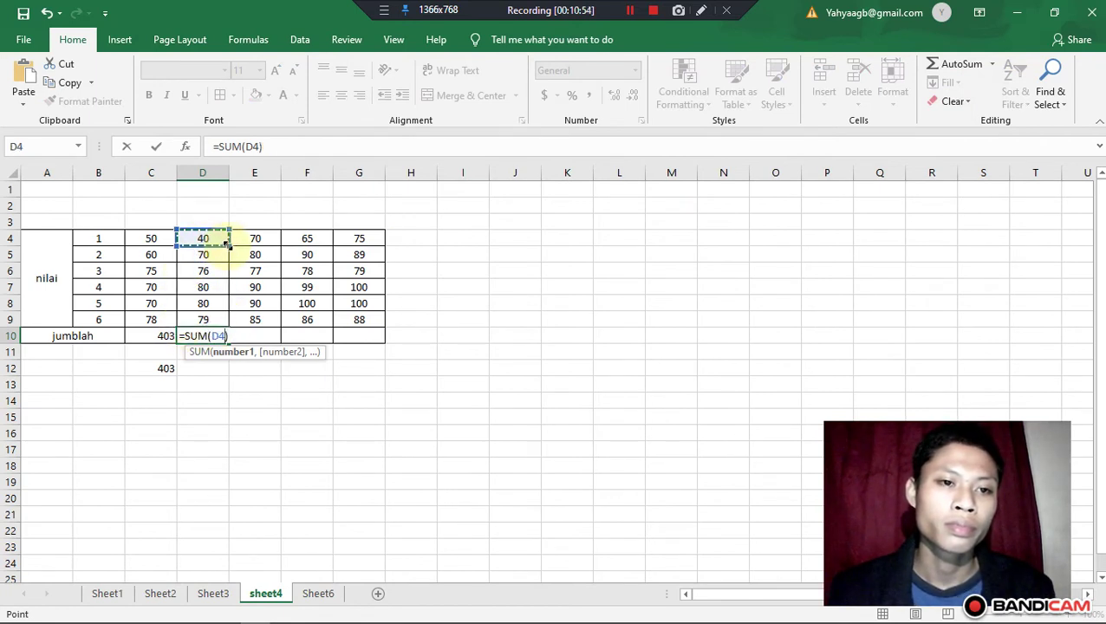
{"action": "left_click_drag", "start_coordinate": [227, 246], "coordinate": [222, 321]}
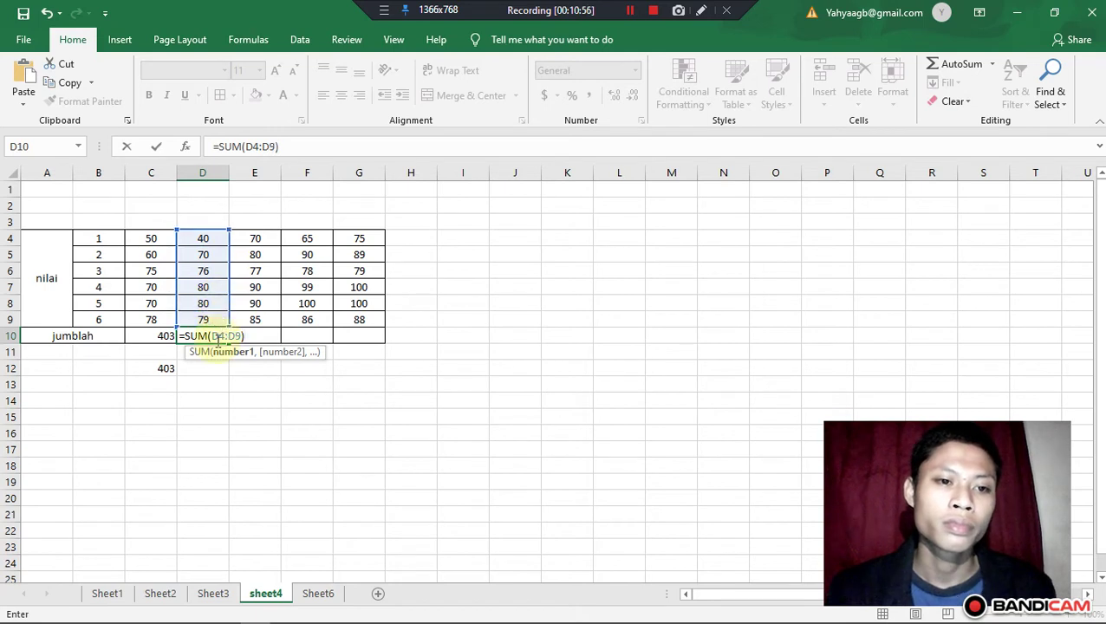
{"action": "key", "text": "Return"}
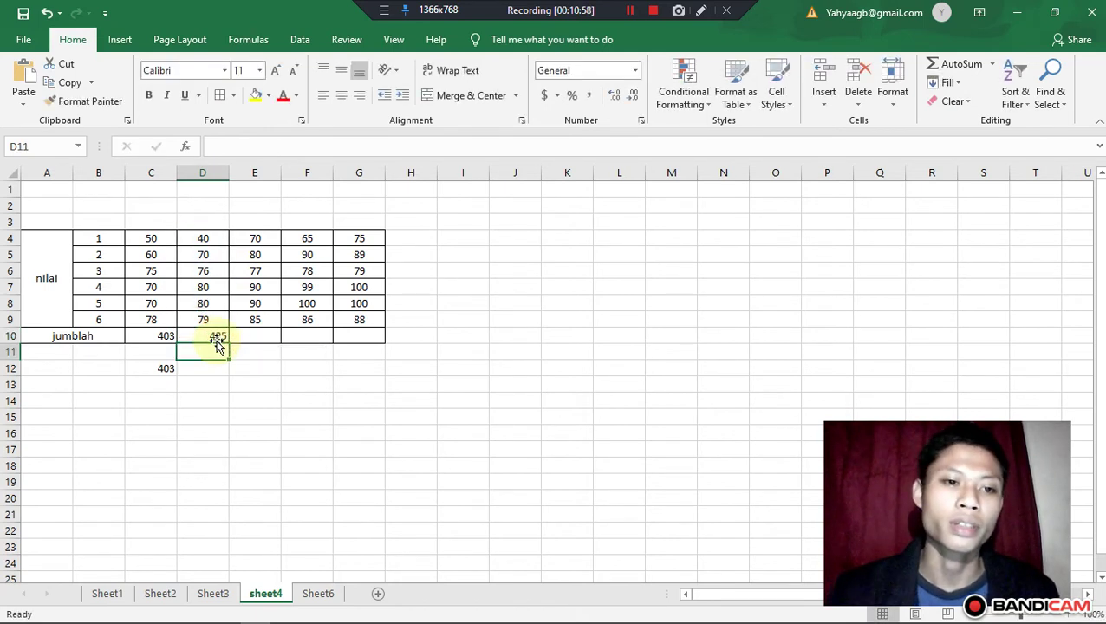
- Total the values E4:E9 in the jumblah row's cell E10 with the SUM function
{"action": "left_click", "coordinate": [263, 240]}
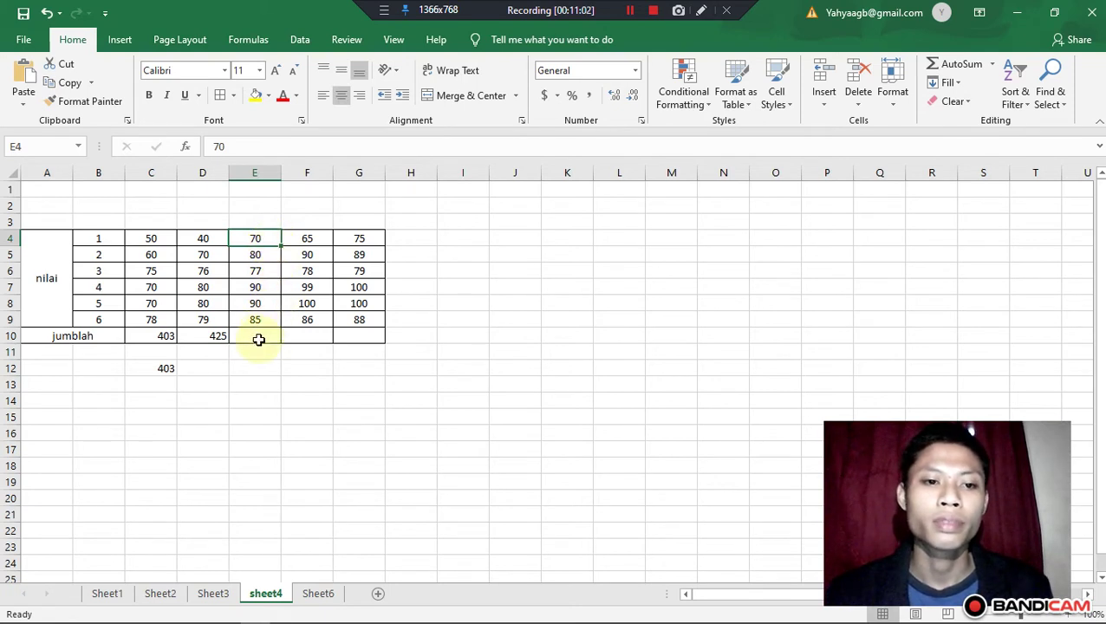
{"action": "left_click", "coordinate": [259, 339]}
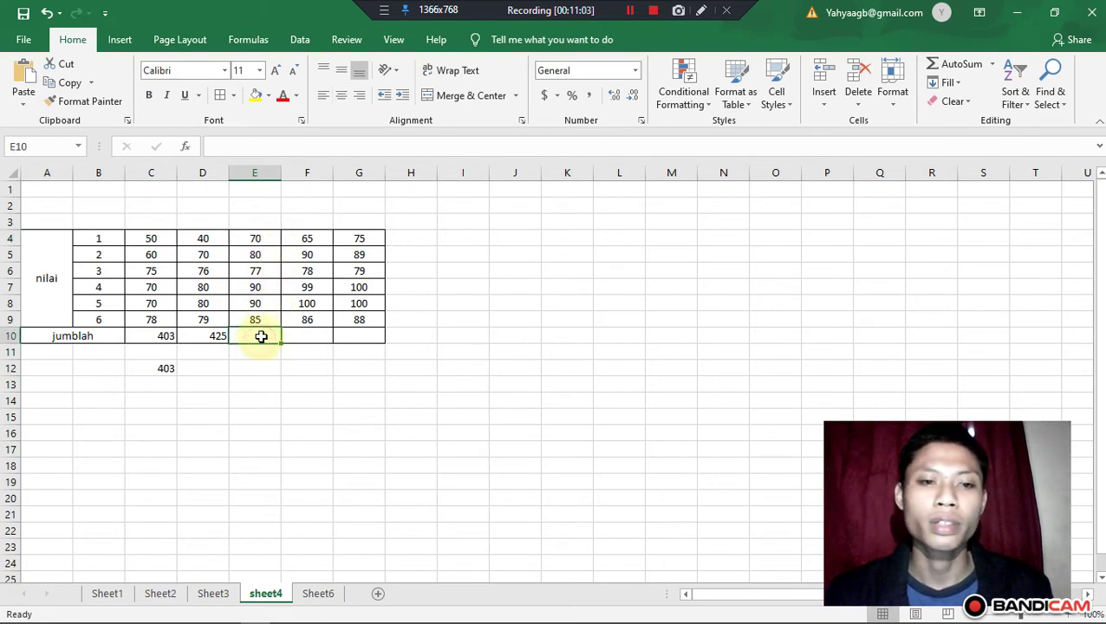
{"action": "left_click", "coordinate": [994, 63]}
{"action": "left_click", "coordinate": [960, 84]}
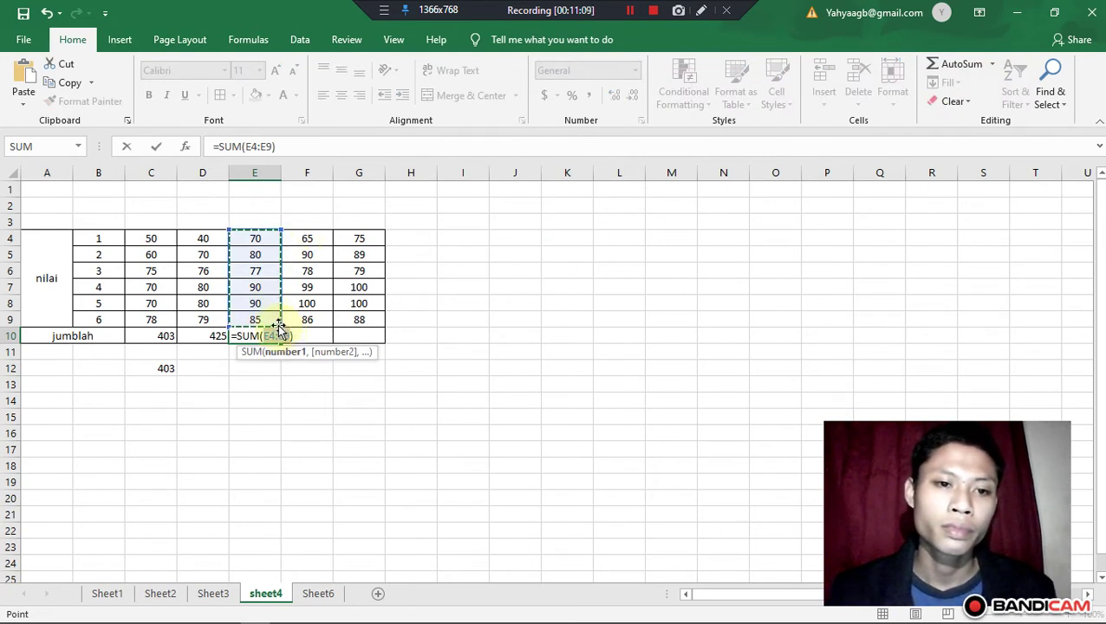
{"action": "left_click", "coordinate": [258, 239]}
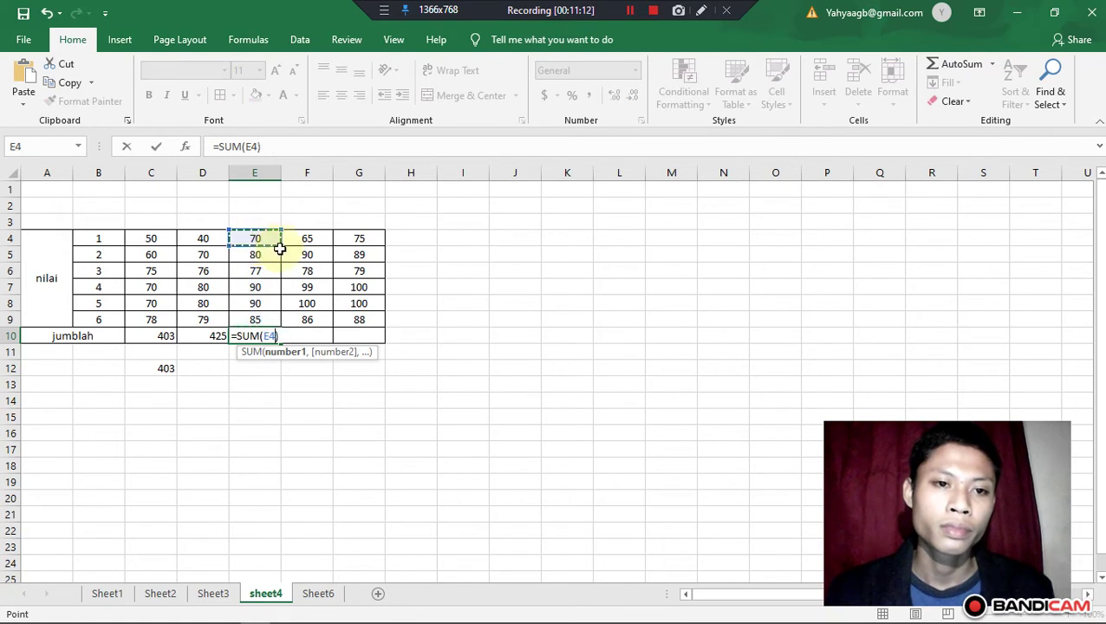
{"action": "left_click_drag", "start_coordinate": [279, 248], "coordinate": [282, 321]}
{"action": "key", "text": "Return"}
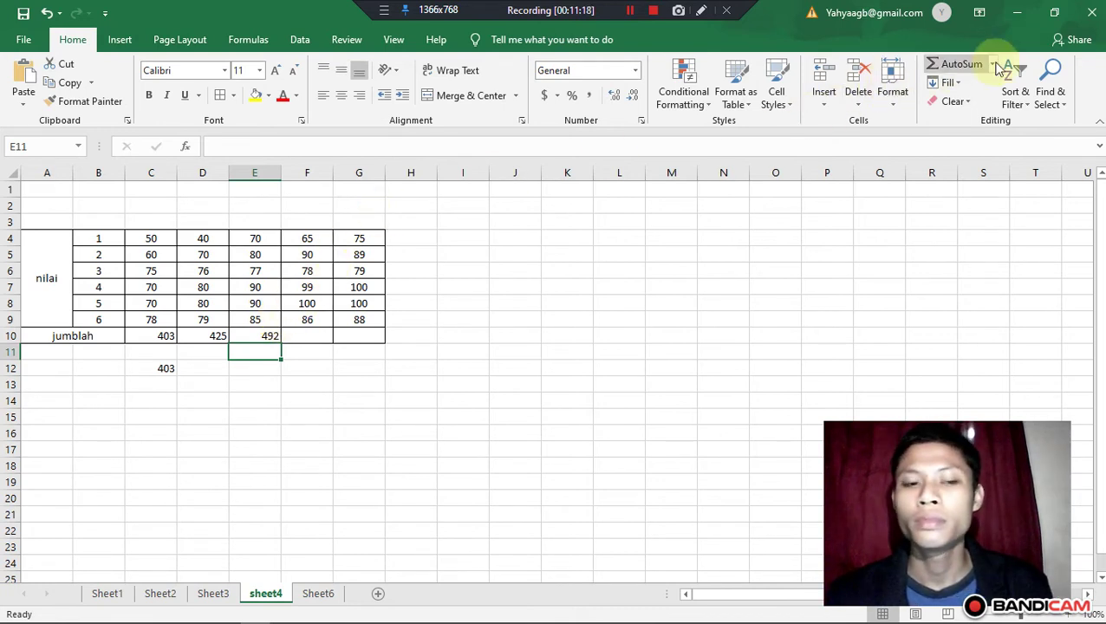
- Total the values F4:F9 in the jumblah row's cell F10 with the SUM function
{"action": "left_click", "coordinate": [317, 337]}
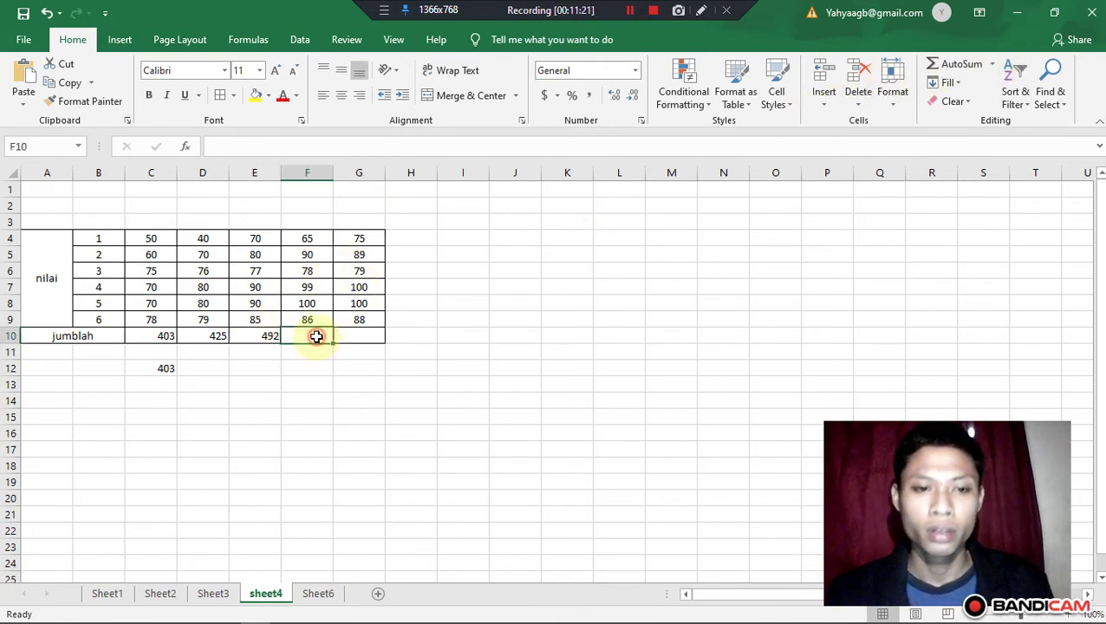
{"action": "left_click", "coordinate": [995, 65]}
{"action": "left_click", "coordinate": [982, 83]}
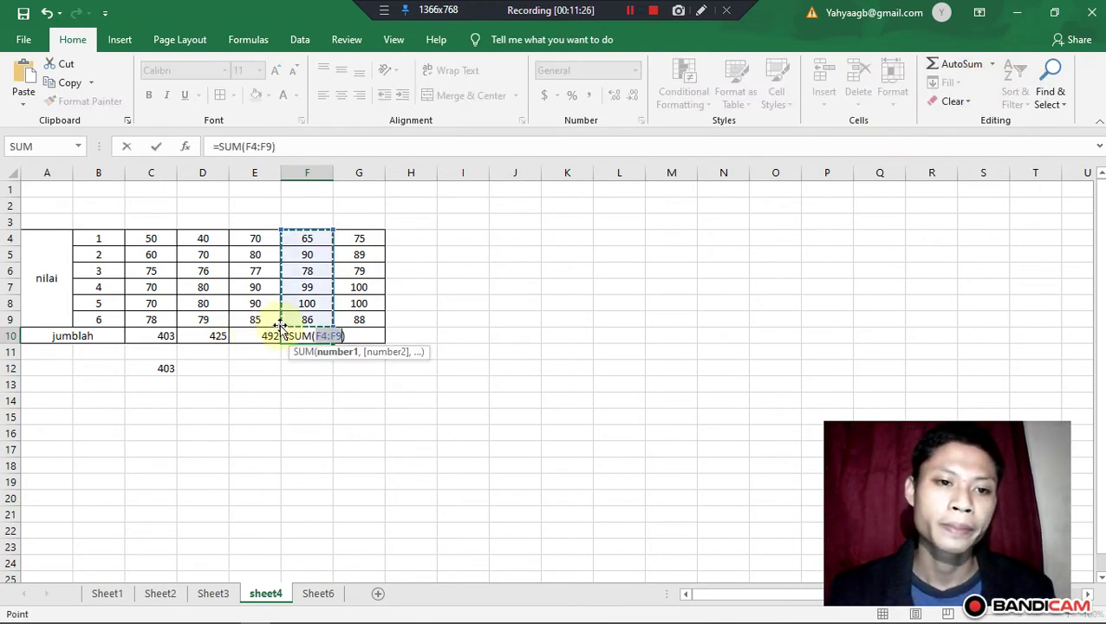
{"action": "left_click", "coordinate": [332, 231]}
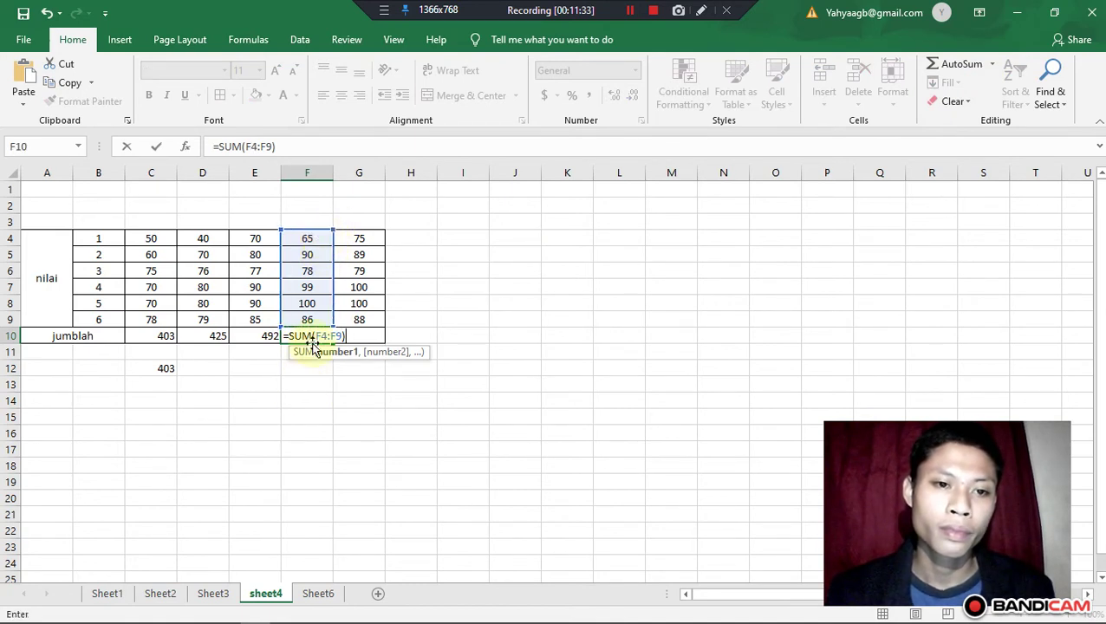
{"action": "key", "text": "Return"}
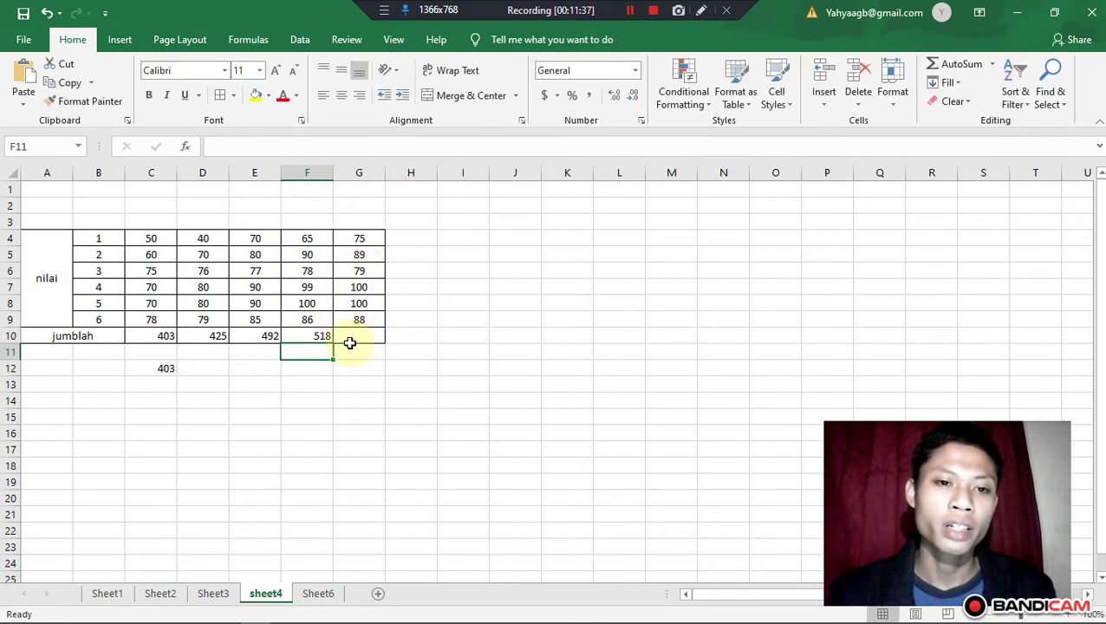
- Total column G in cell G10 with the cell-by-cell addition formula =(g4+g5+g6+g7+g8+g9)
{"action": "left_click", "coordinate": [349, 335]}
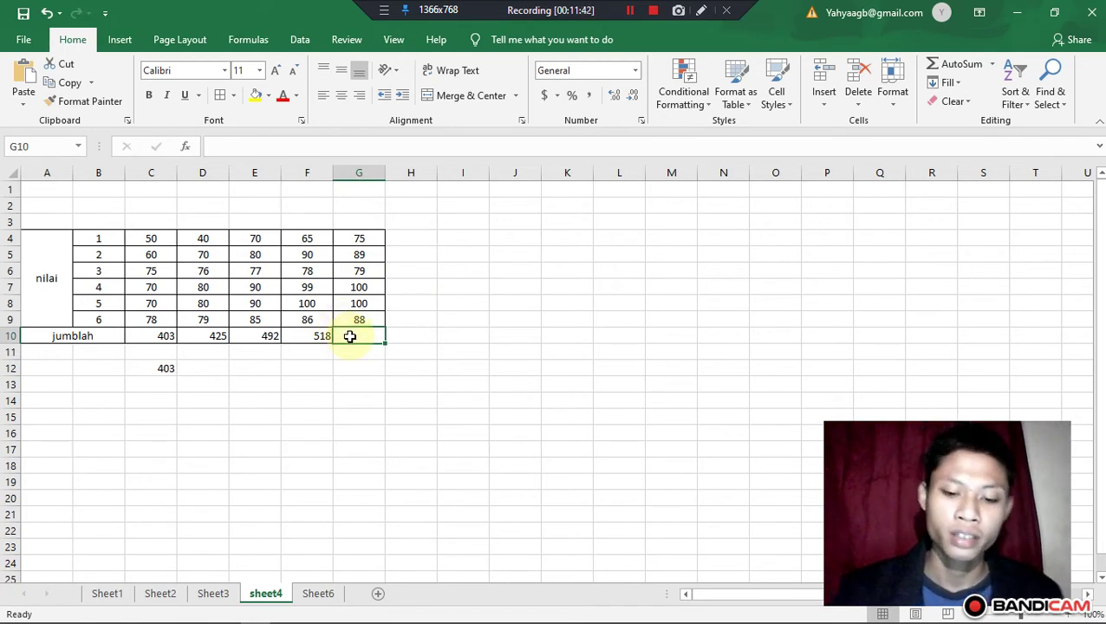
{"action": "type", "text": "="}
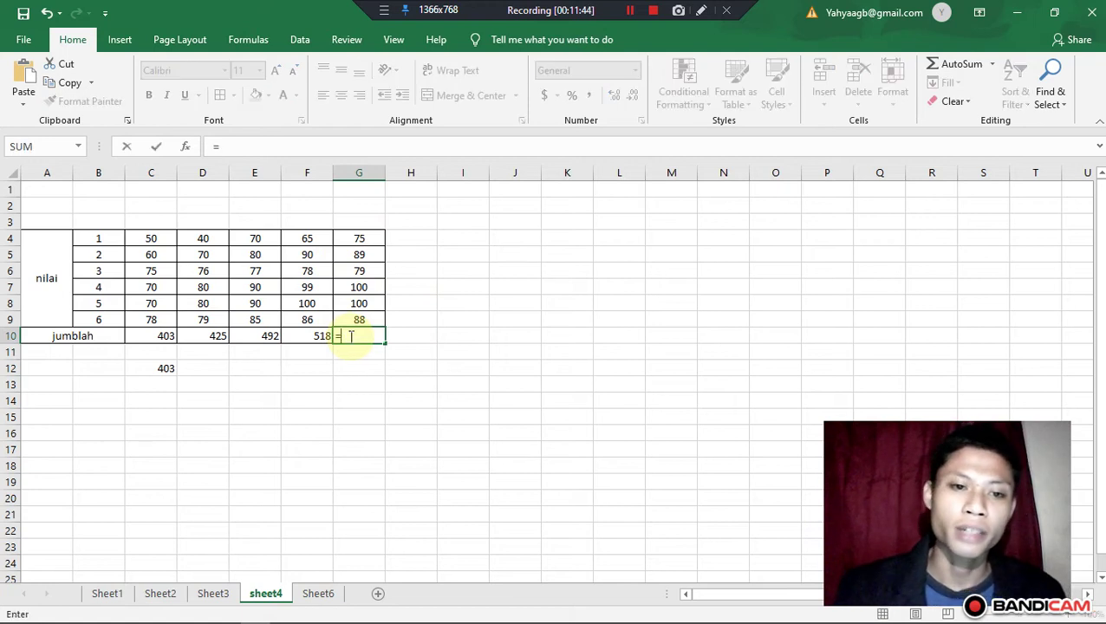
{"action": "type", "text": "("}
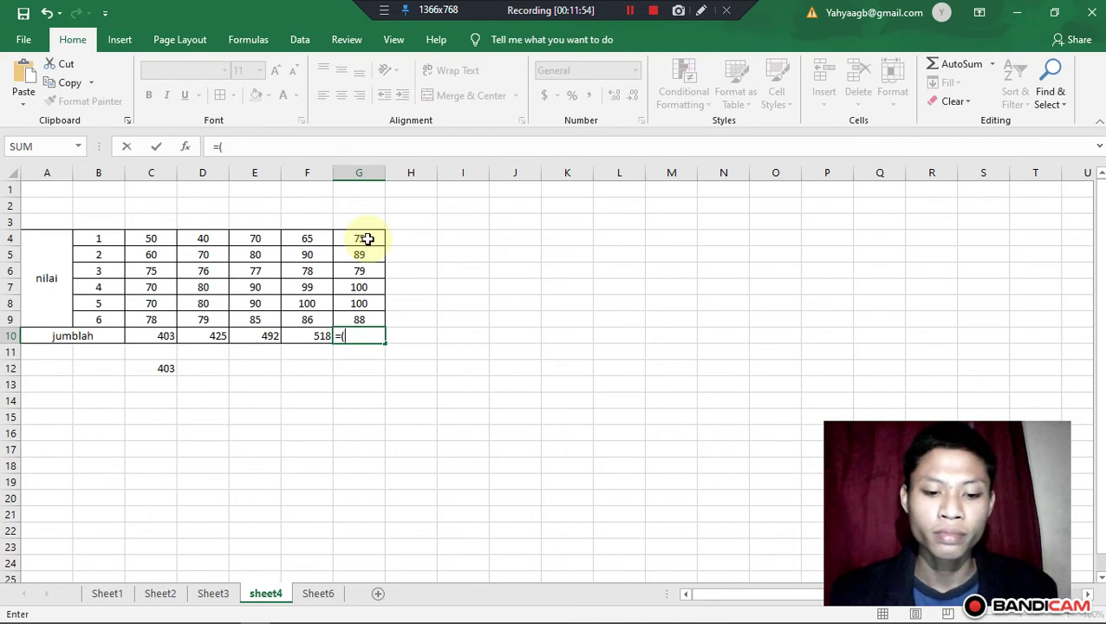
{"action": "type", "text": "g"}
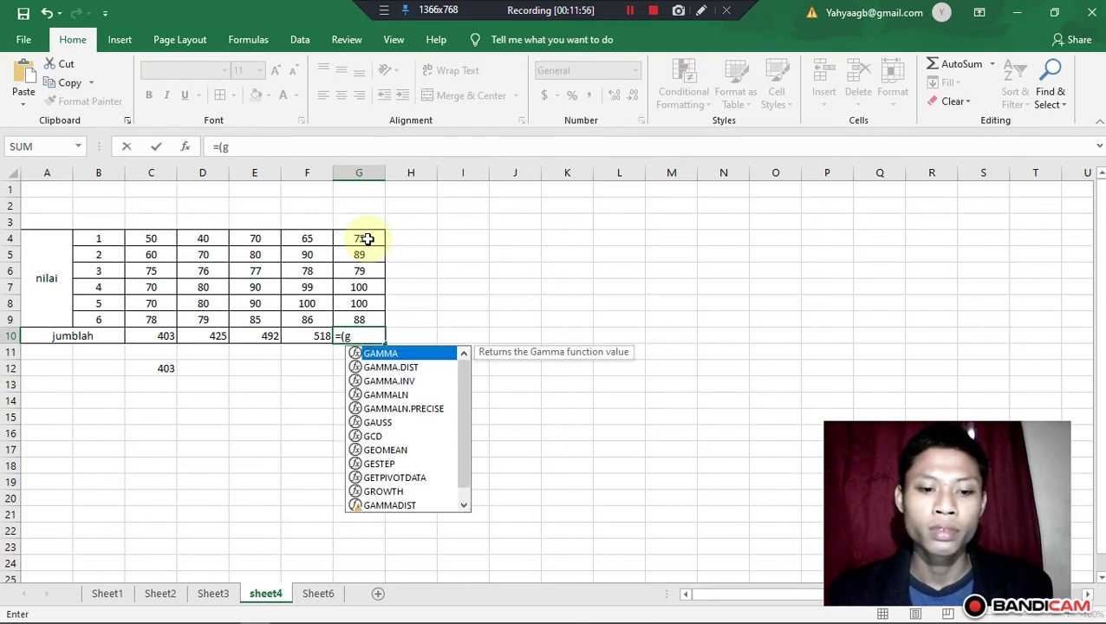
{"action": "type", "text": "4"}
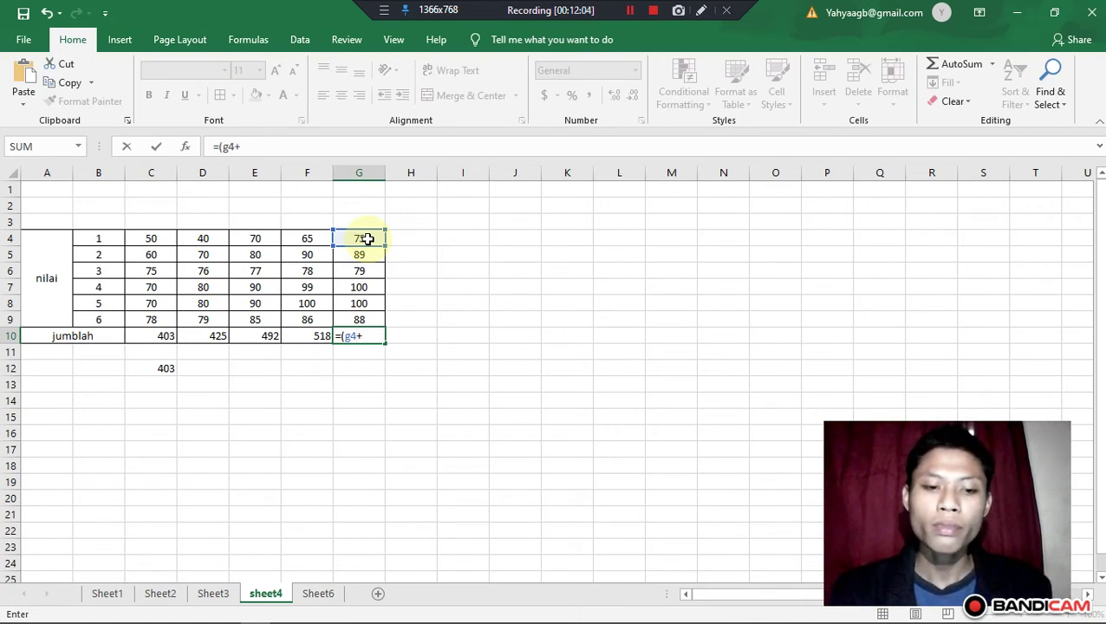
{"action": "type", "text": "+g5"}
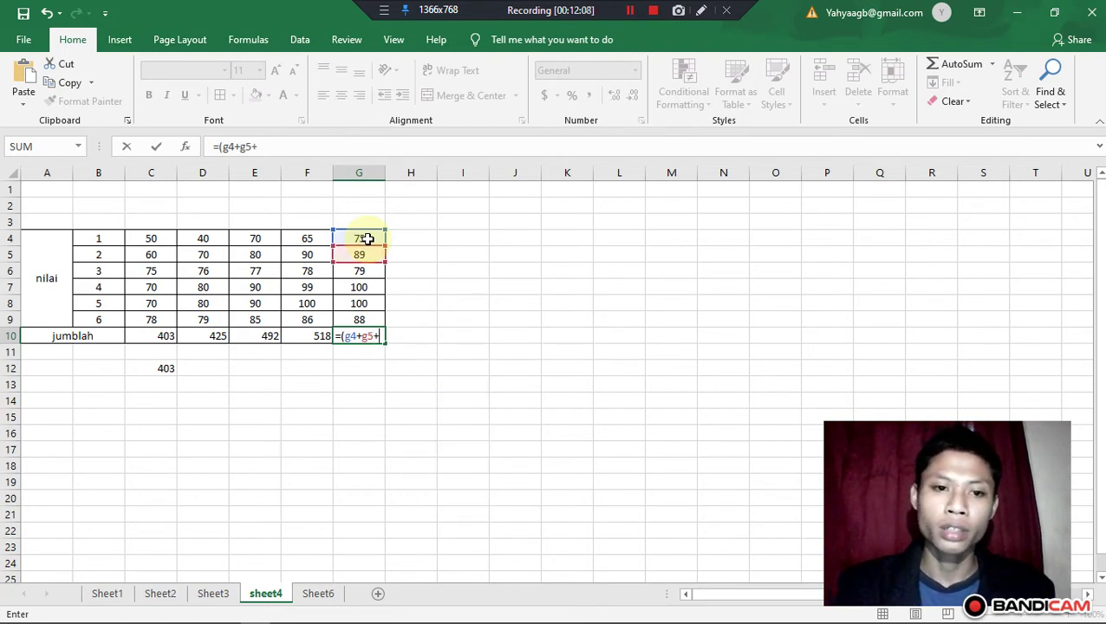
{"action": "type", "text": "+g6"}
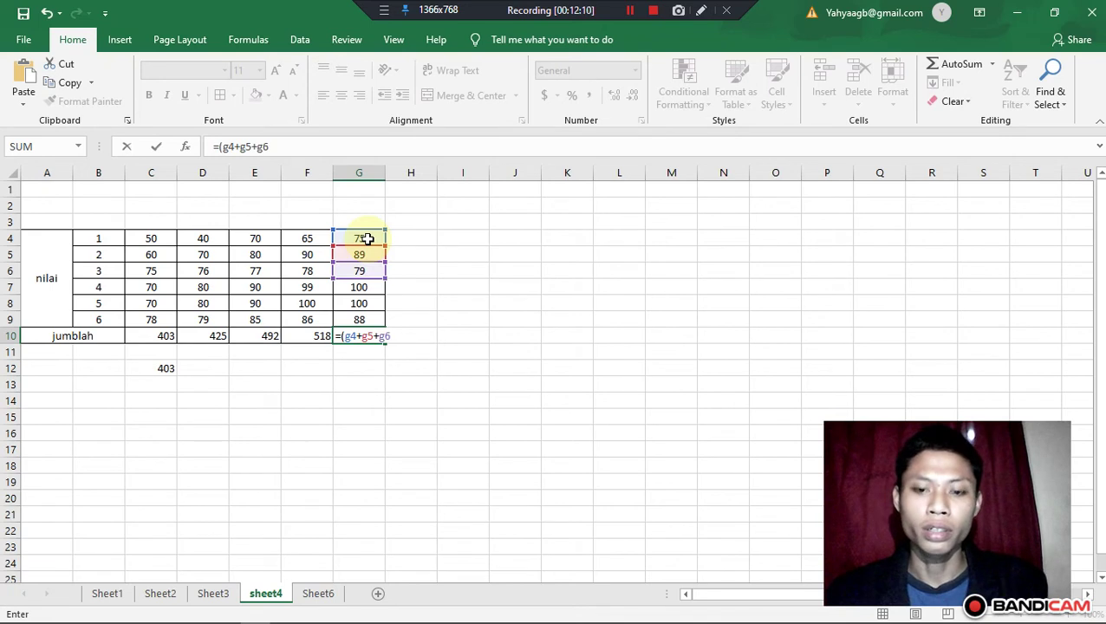
{"action": "type", "text": "+"}
{"action": "type", "text": "g"}
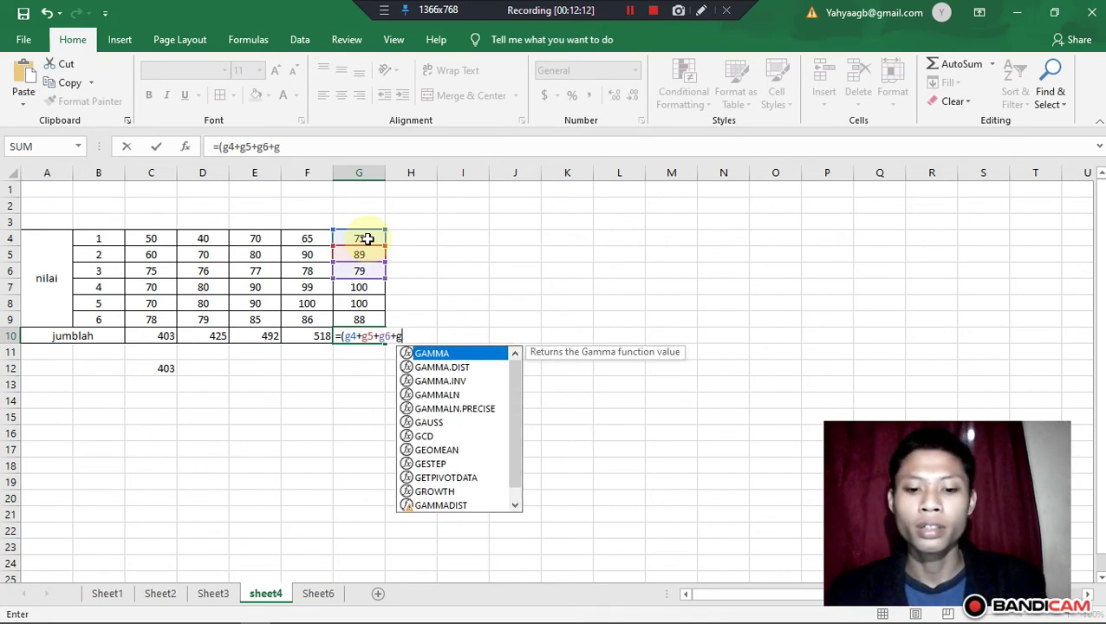
{"action": "type", "text": "7+"}
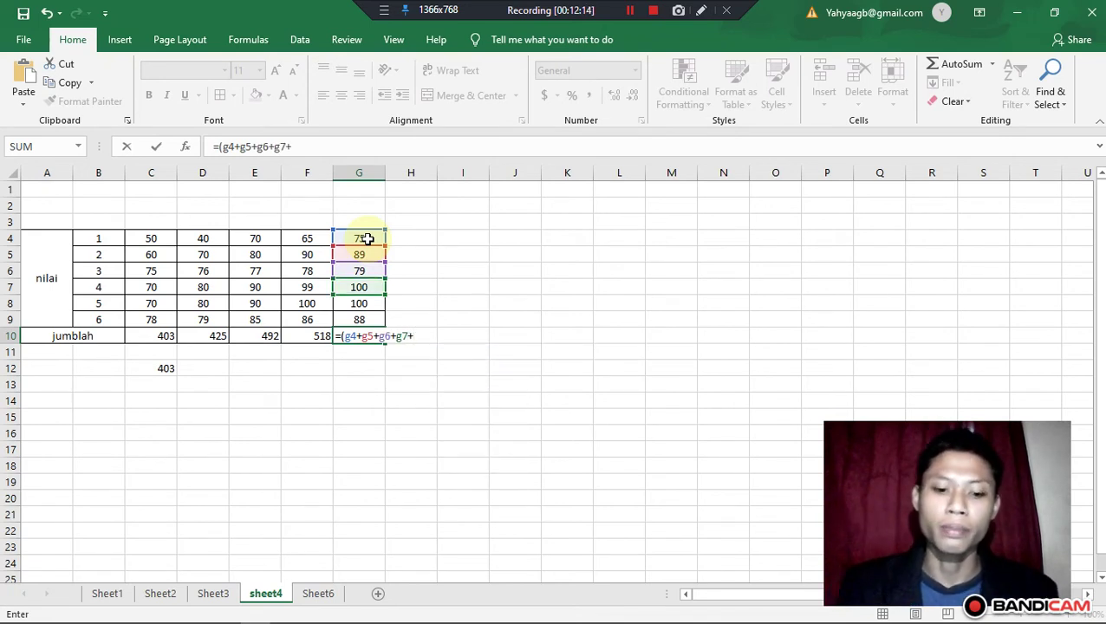
{"action": "type", "text": "g8"}
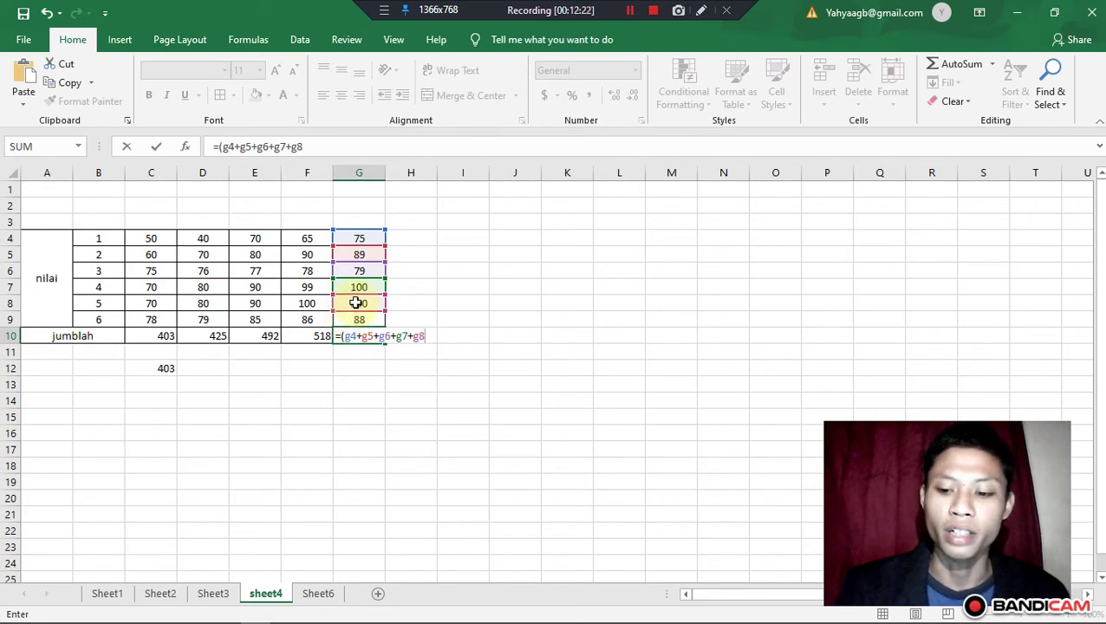
{"action": "type", "text": "G"}
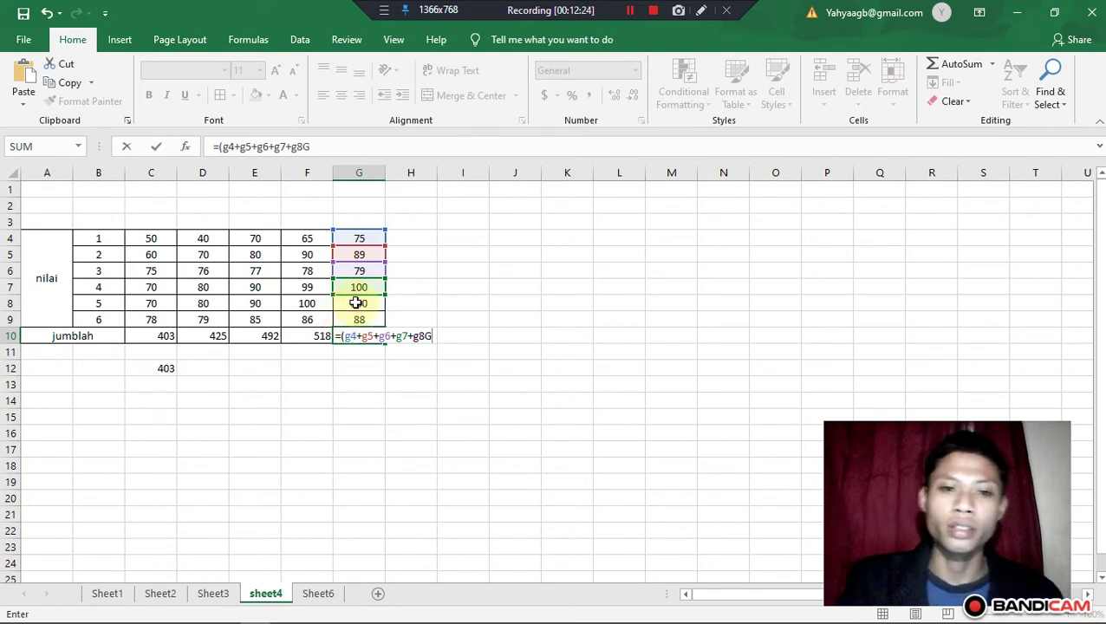
{"action": "key", "text": "BackSpace"}
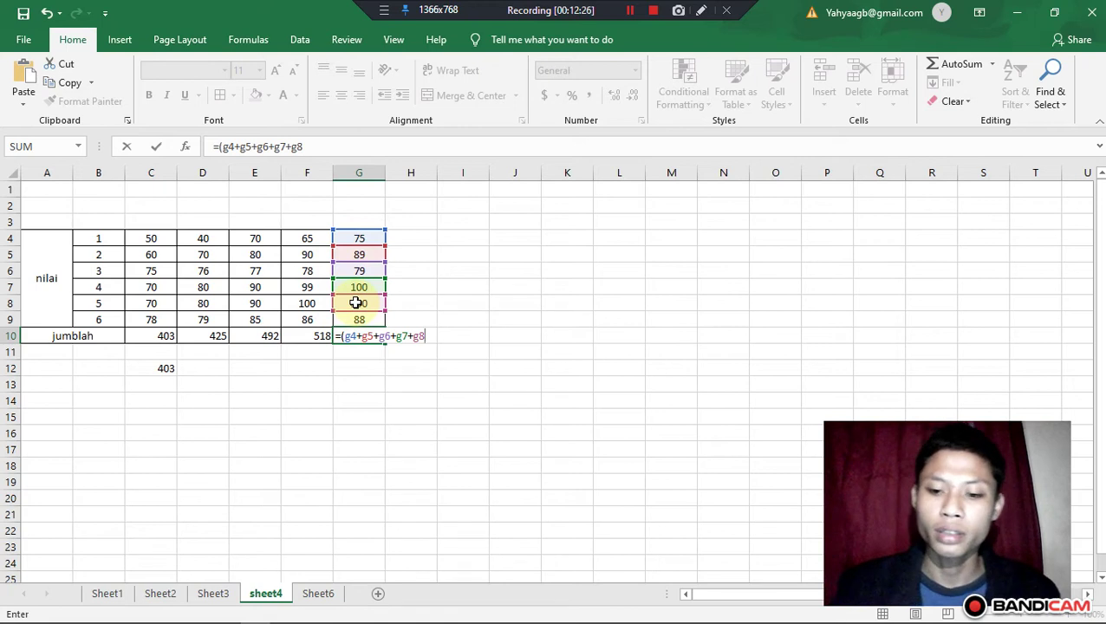
{"action": "type", "text": "+"}
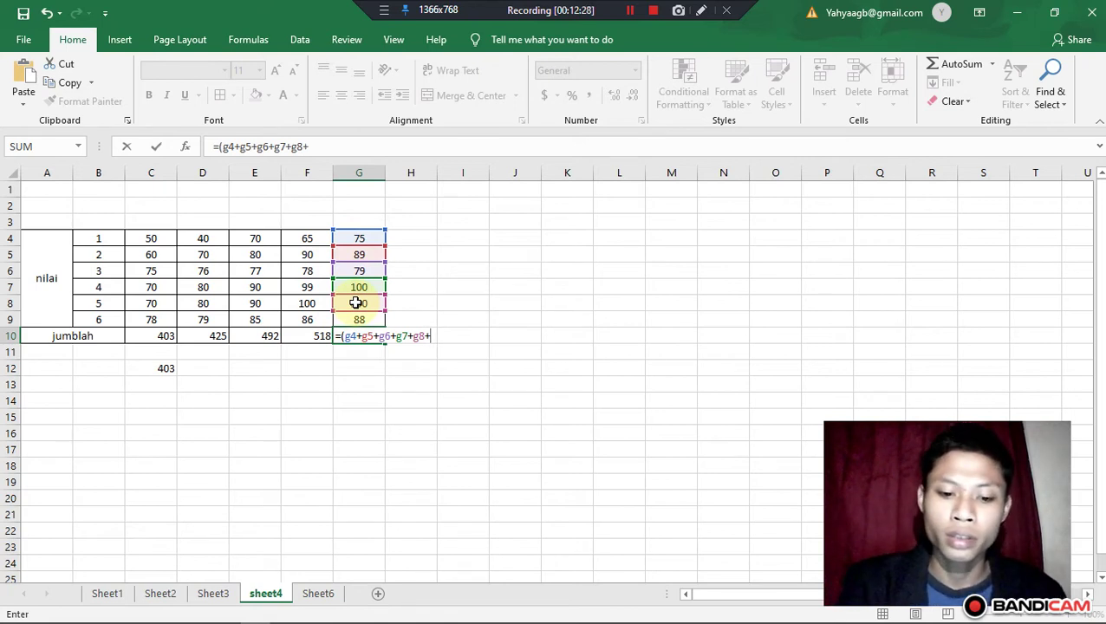
{"action": "type", "text": "G9"}
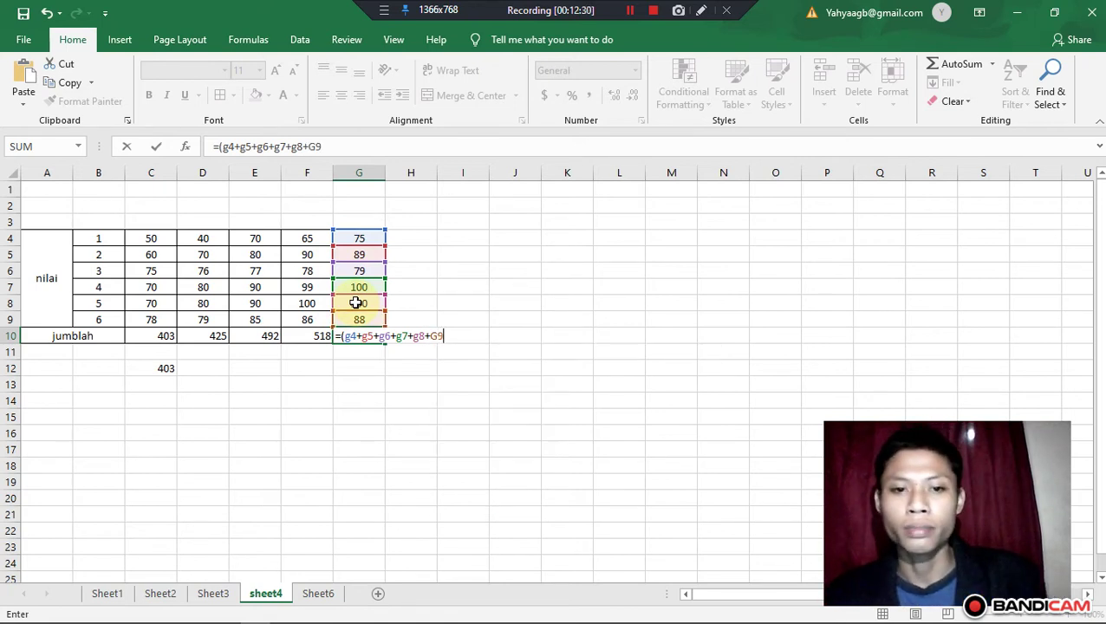
{"action": "key", "text": "BackSpace"}
{"action": "key", "text": "BackSpace"}
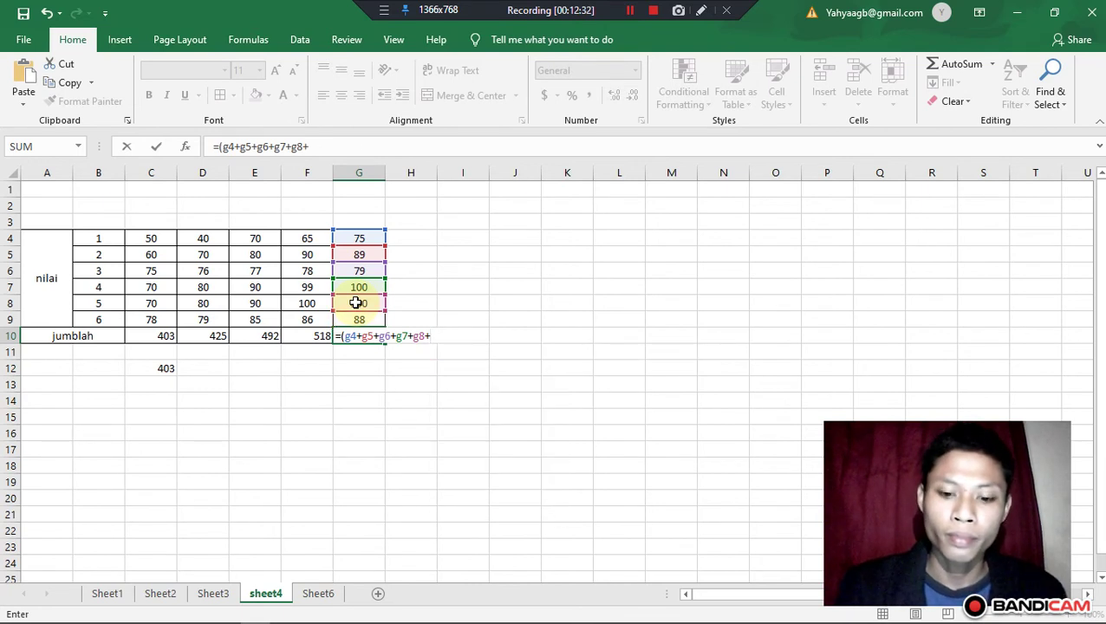
{"action": "type", "text": "g"}
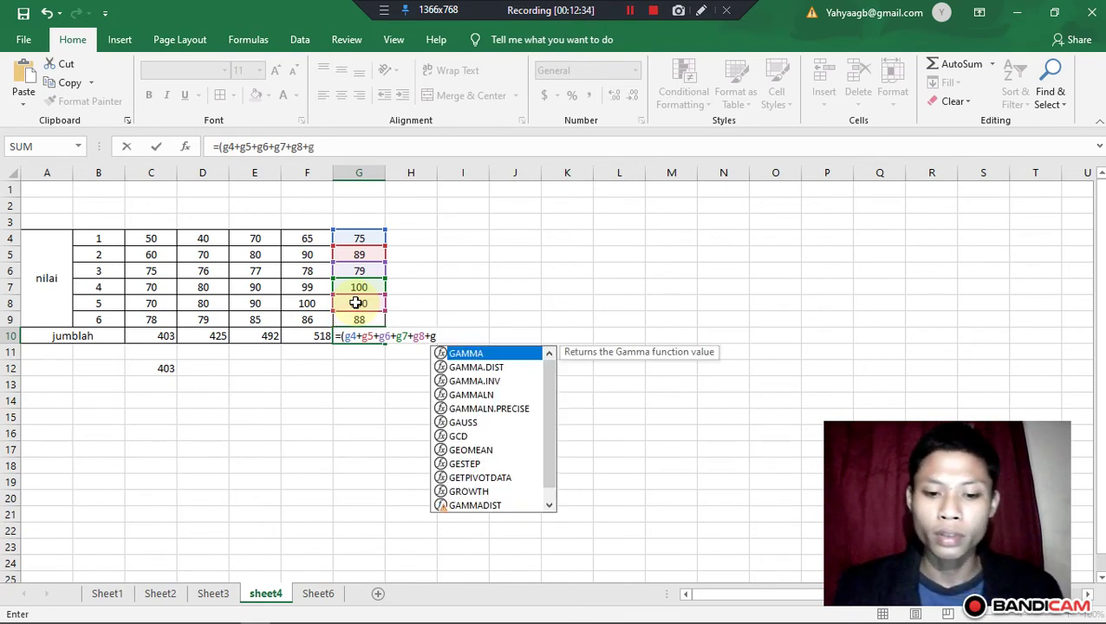
{"action": "type", "text": "9"}
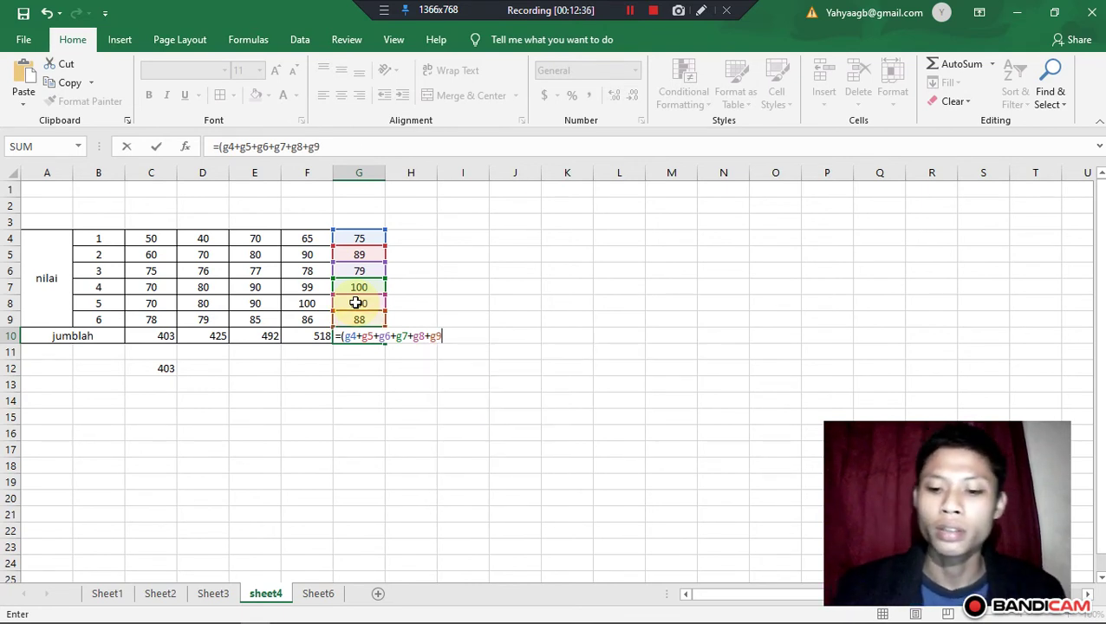
{"action": "type", "text": ")"}
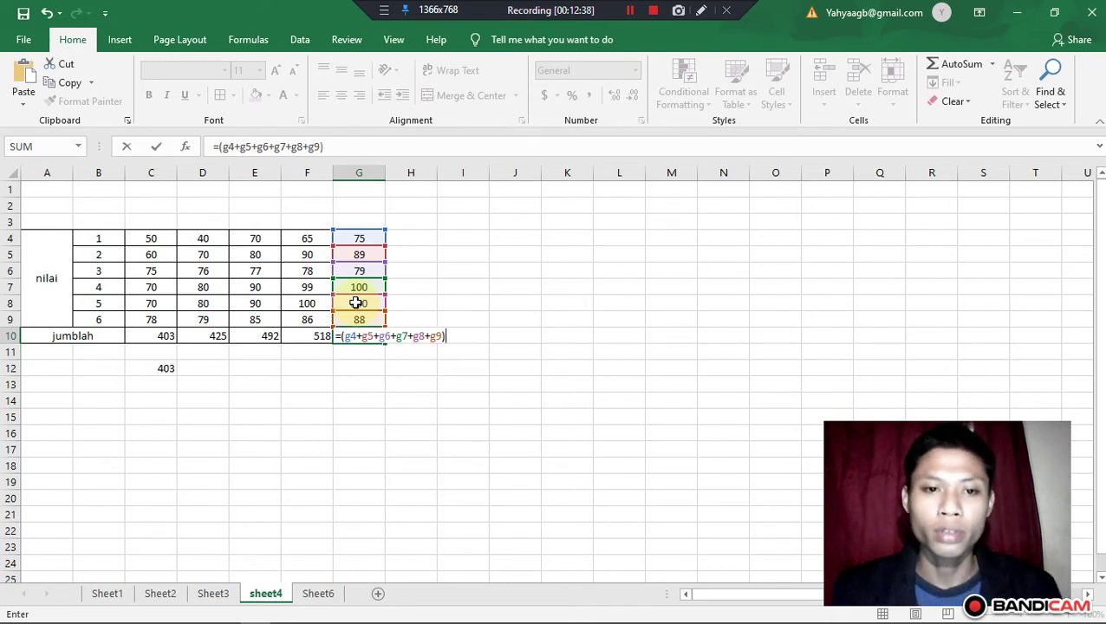
{"action": "key", "text": "Return"}
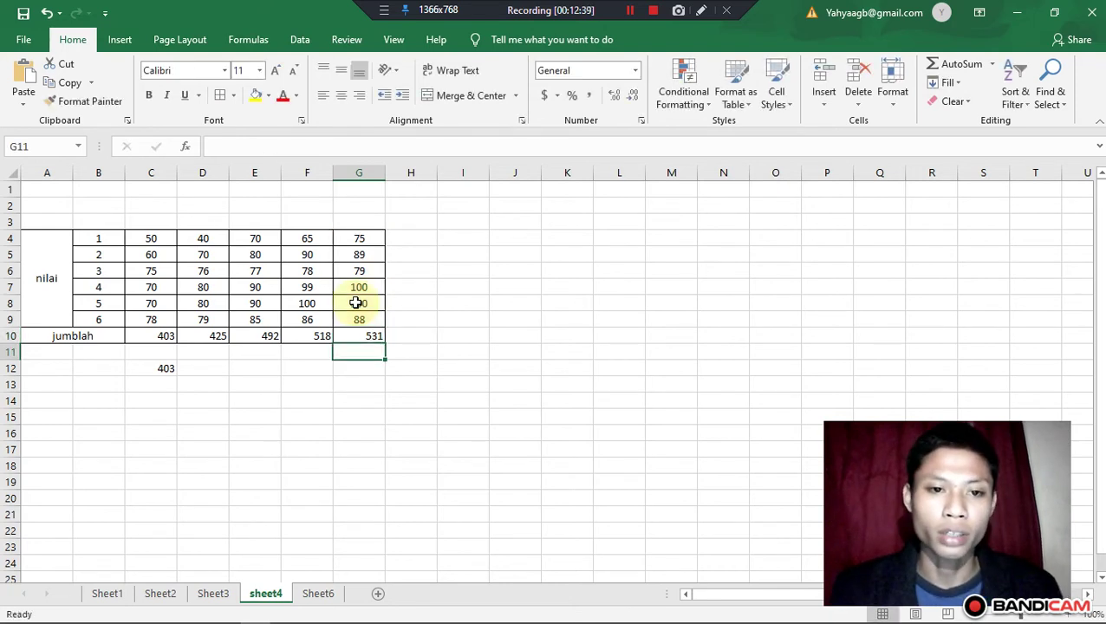
- Clear the extra SUM formula from cell C12 below the table
{"action": "left_click", "coordinate": [147, 371]}
{"action": "double_click", "coordinate": [152, 371]}
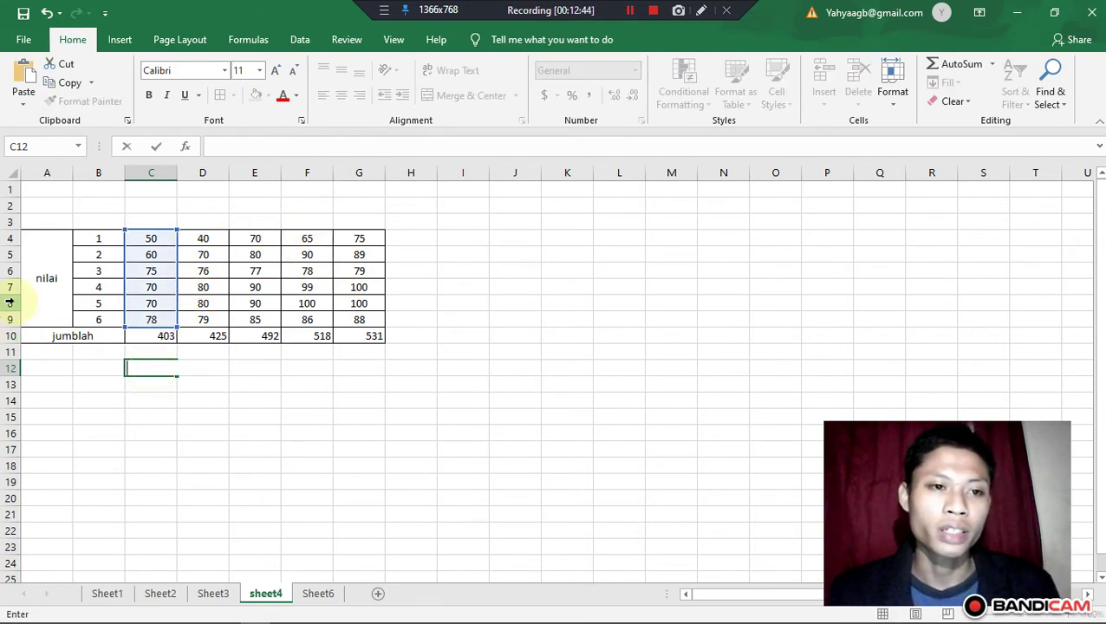
{"action": "left_click", "coordinate": [203, 249]}
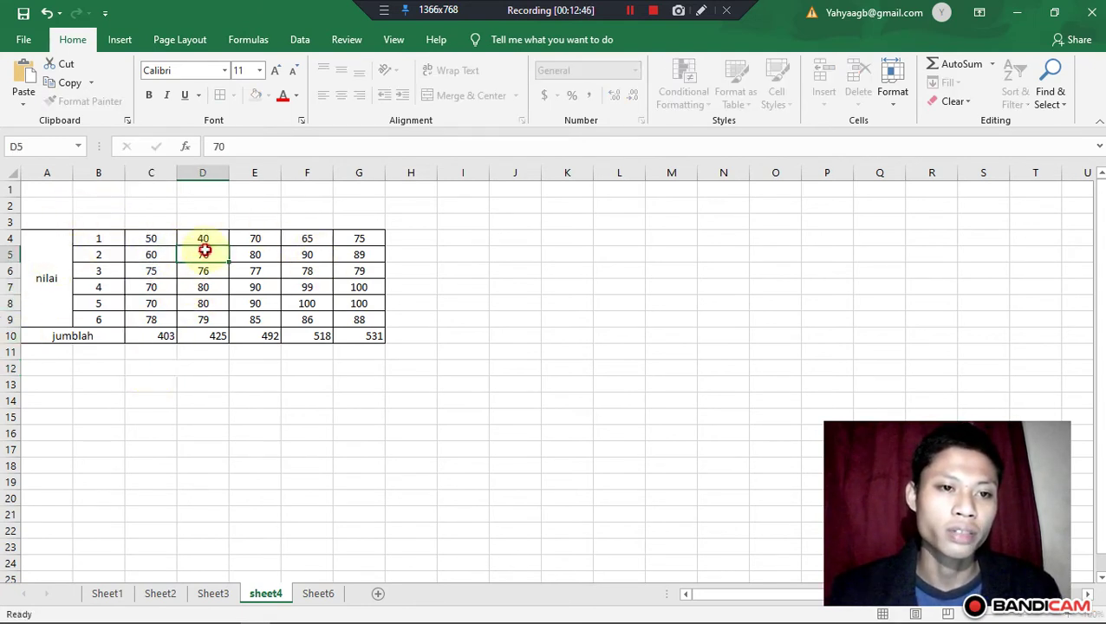
{"action": "left_click", "coordinate": [149, 236]}
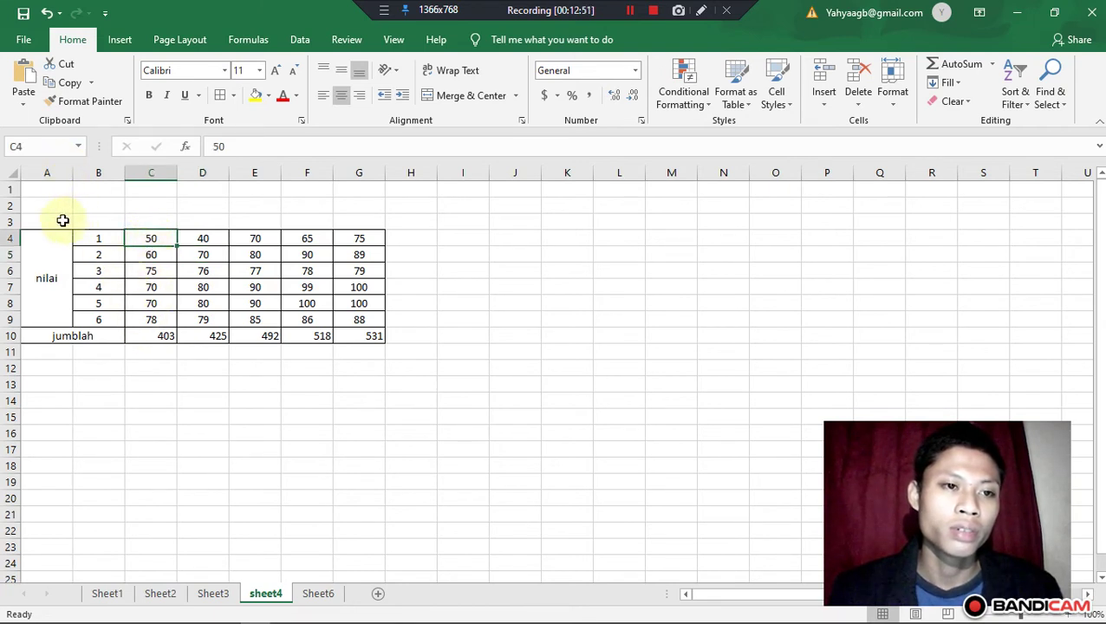
- Apply all borders to the empty cells A3:G3 above the table as a header row
{"action": "left_click_drag", "start_coordinate": [62, 220], "coordinate": [370, 222]}
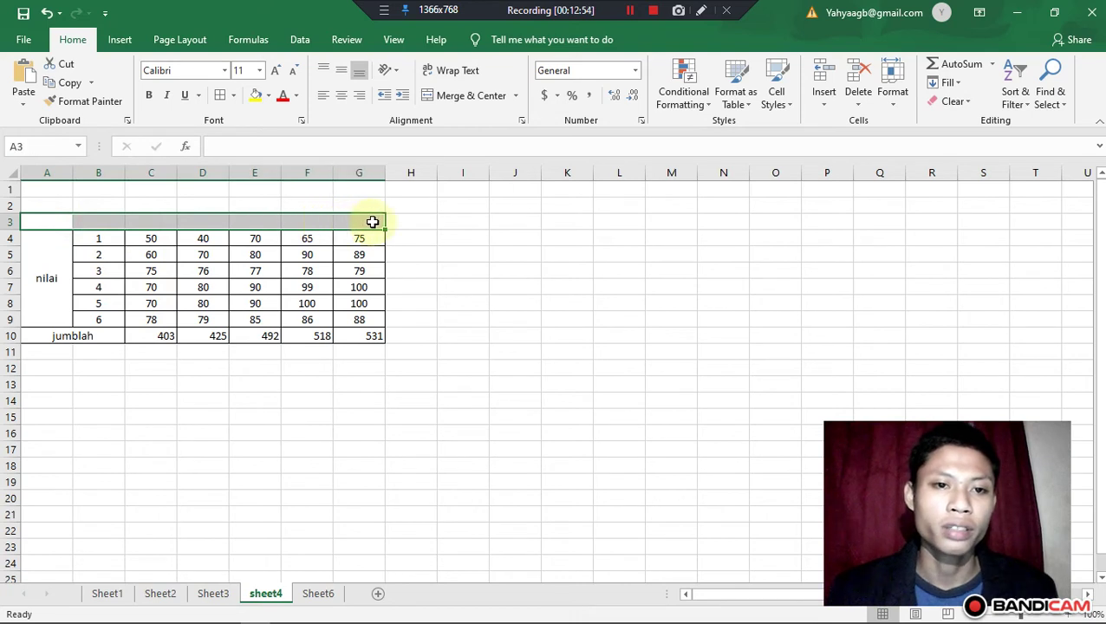
{"action": "left_click", "coordinate": [232, 95]}
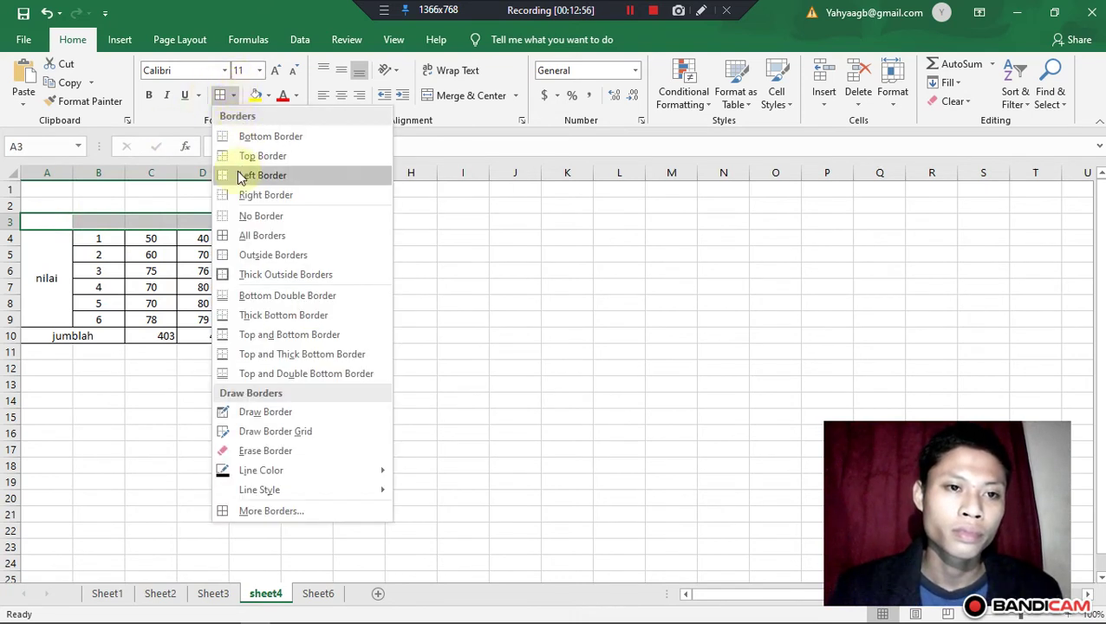
{"action": "left_click", "coordinate": [244, 236]}
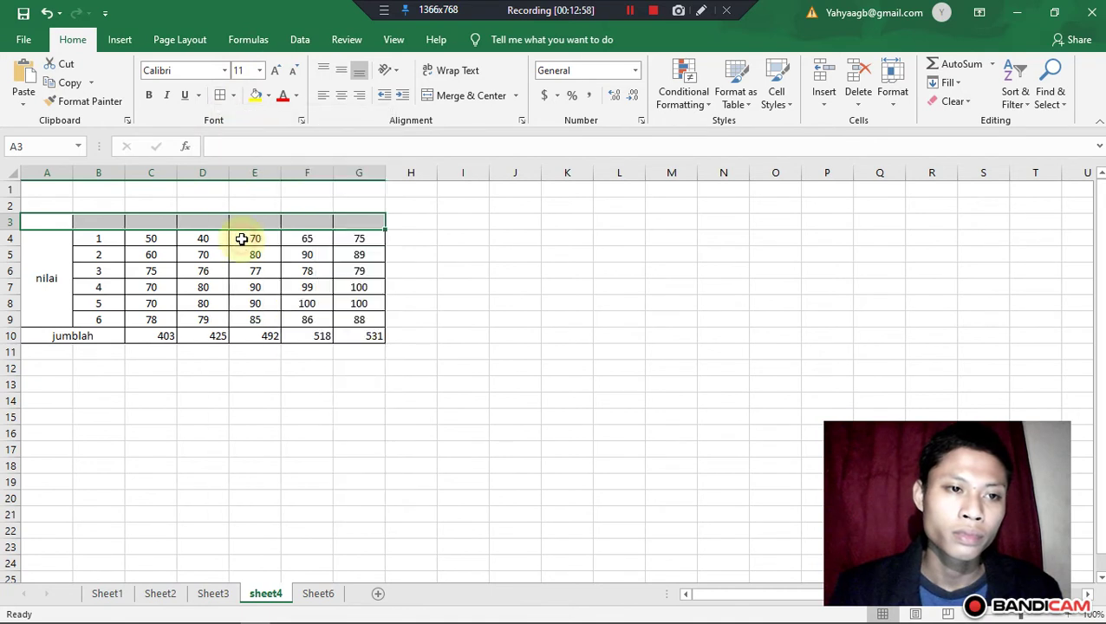
- Enter the column headings "deret 1" in B3 and "deret 2" in C3
{"action": "left_click", "coordinate": [48, 224]}
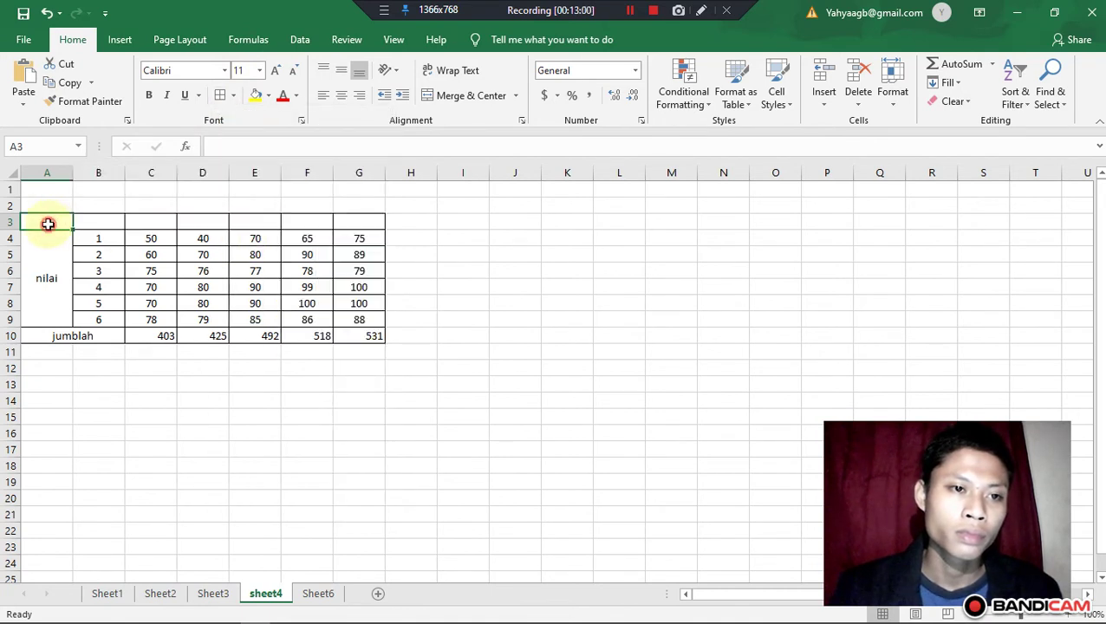
{"action": "left_click", "coordinate": [102, 223]}
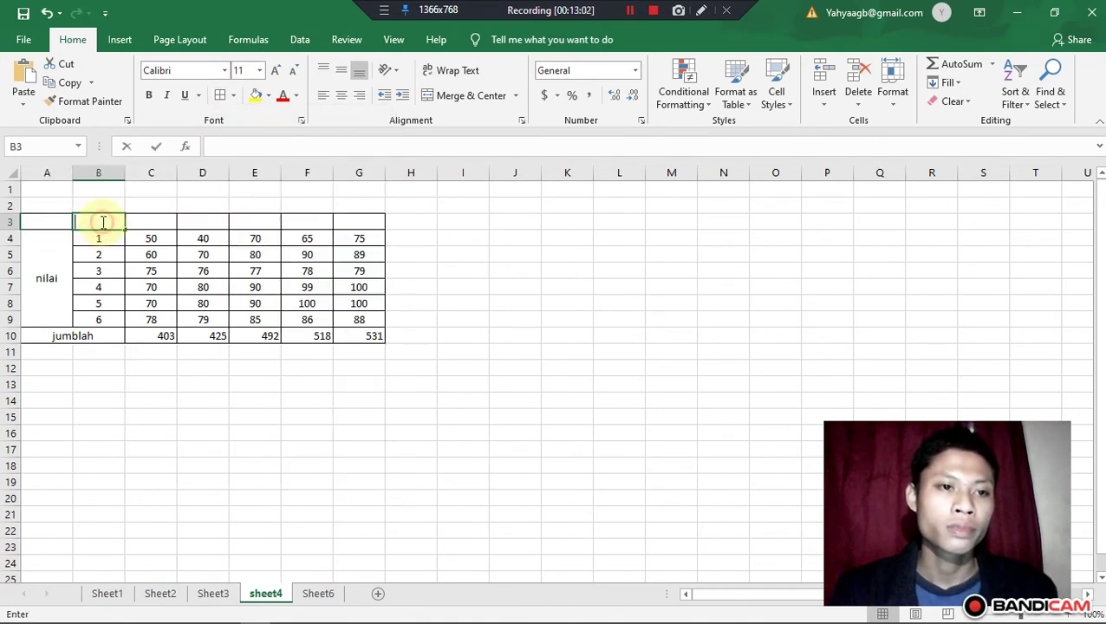
{"action": "type", "text": "dere"}
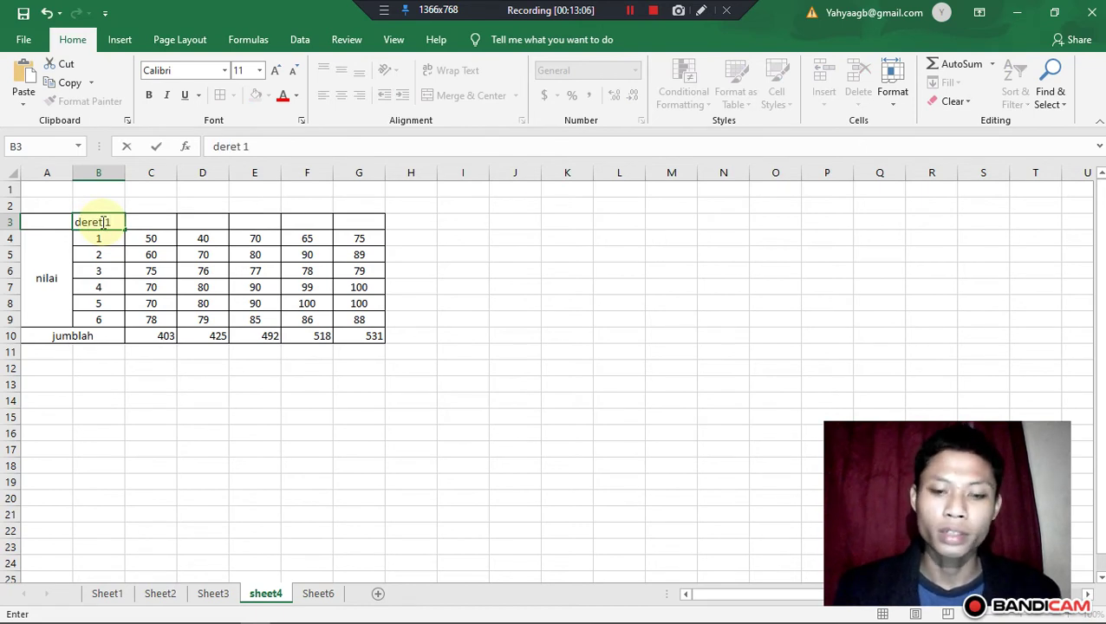
{"action": "type", "text": "t 1"}
{"action": "key", "text": "Tab"}
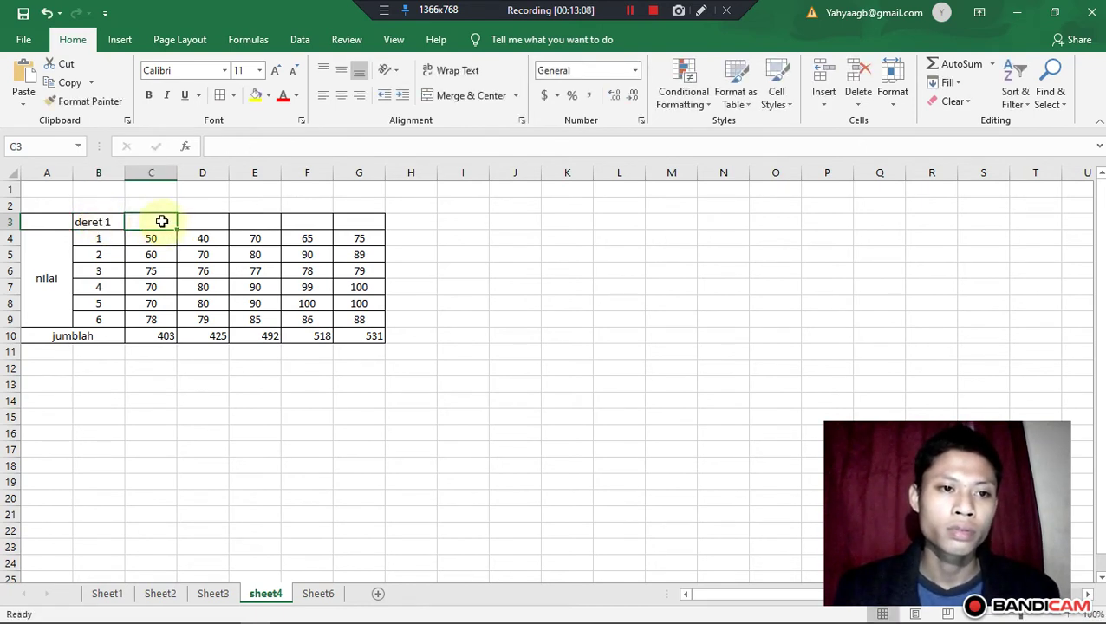
{"action": "double_click", "coordinate": [162, 222]}
{"action": "type", "text": "deret 2"}
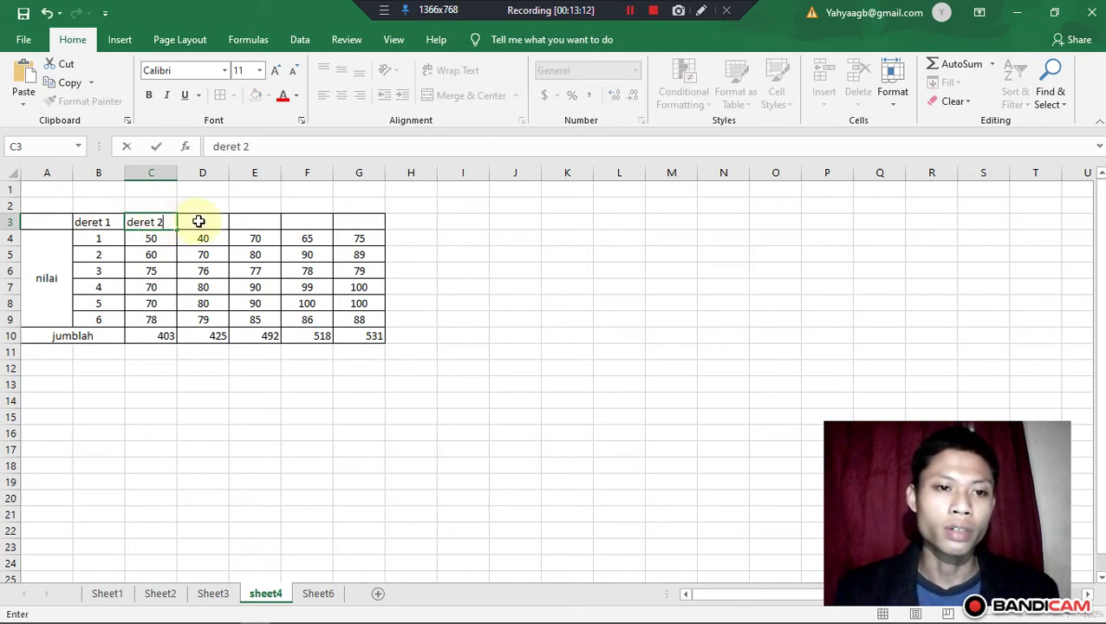
- Enter the column headings "deret 3" in D3 and "deret 4" in E3
{"action": "left_click", "coordinate": [197, 222]}
{"action": "double_click", "coordinate": [198, 221]}
{"action": "type", "text": "deret"}
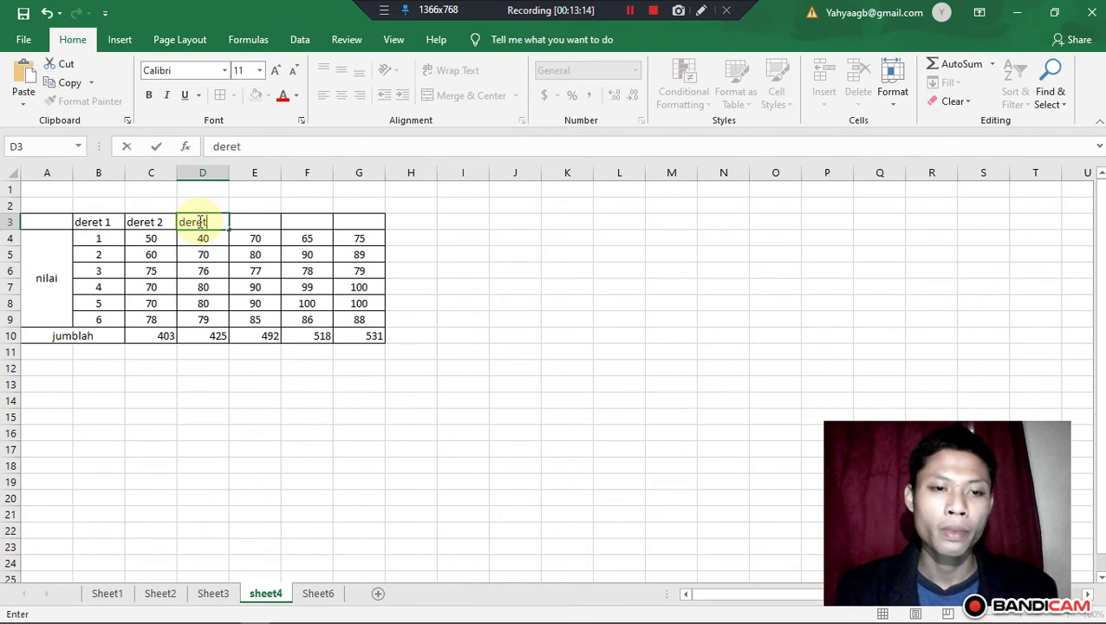
{"action": "type", "text": " 3"}
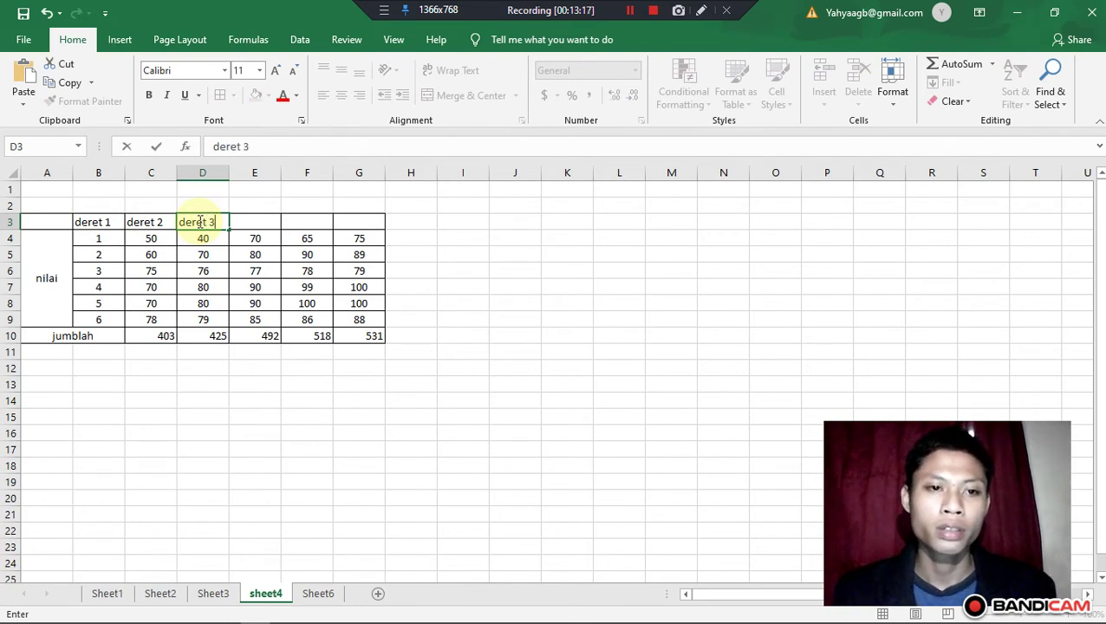
{"action": "left_click", "coordinate": [254, 222]}
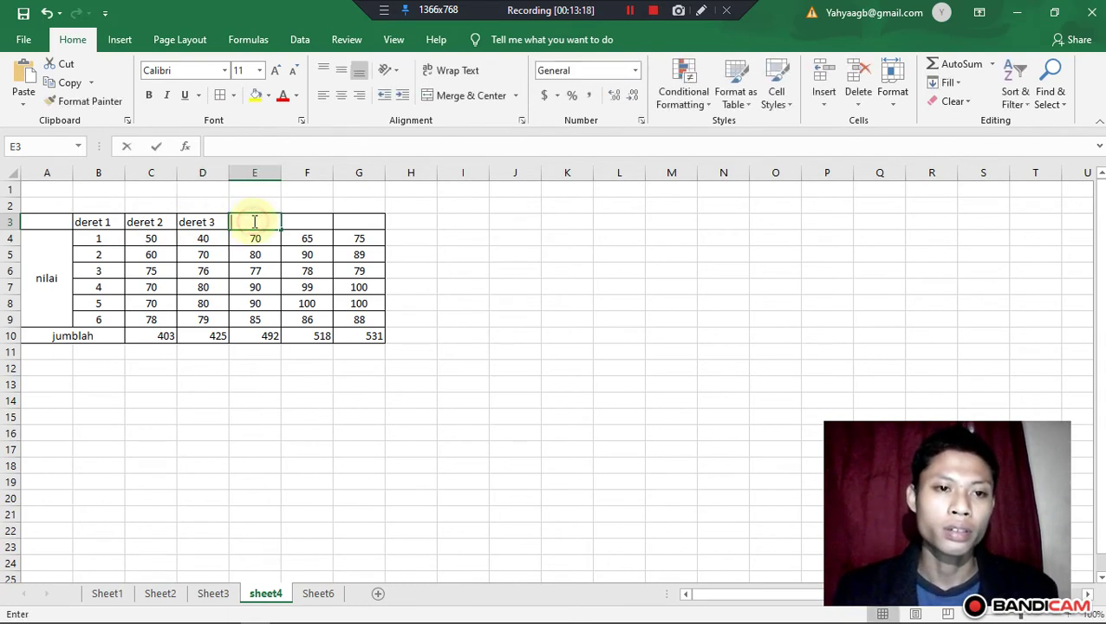
{"action": "double_click", "coordinate": [253, 221]}
{"action": "type", "text": "deret 4"}
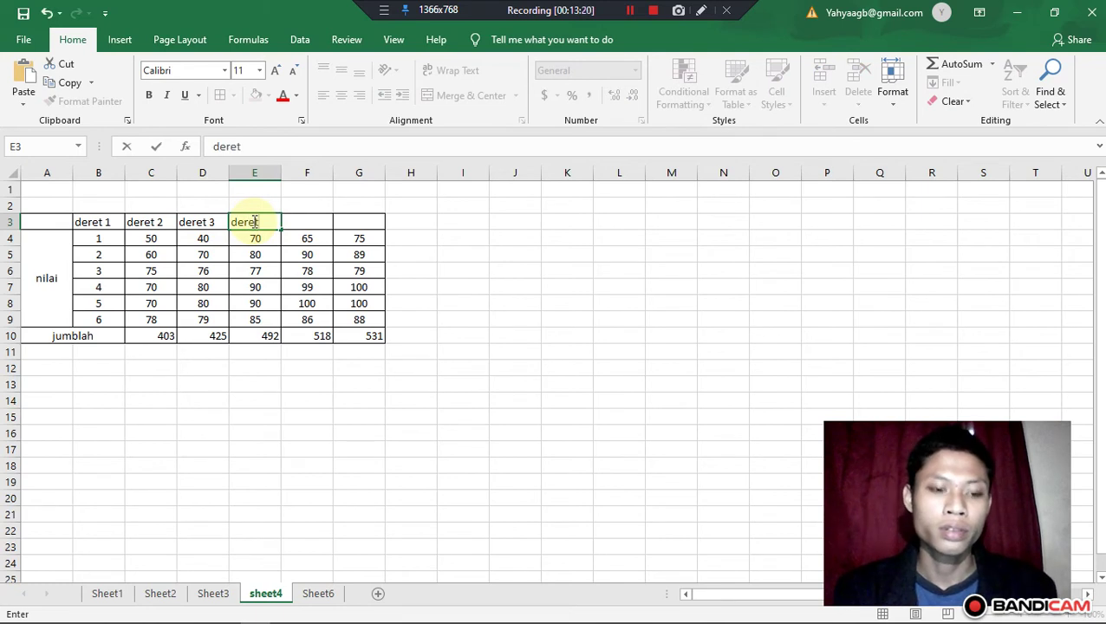
- Enter the column headings "deret 5" in F3 and "deret 6" in G3
{"action": "left_click", "coordinate": [307, 222]}
{"action": "double_click", "coordinate": [309, 222]}
{"action": "type", "text": "dere"}
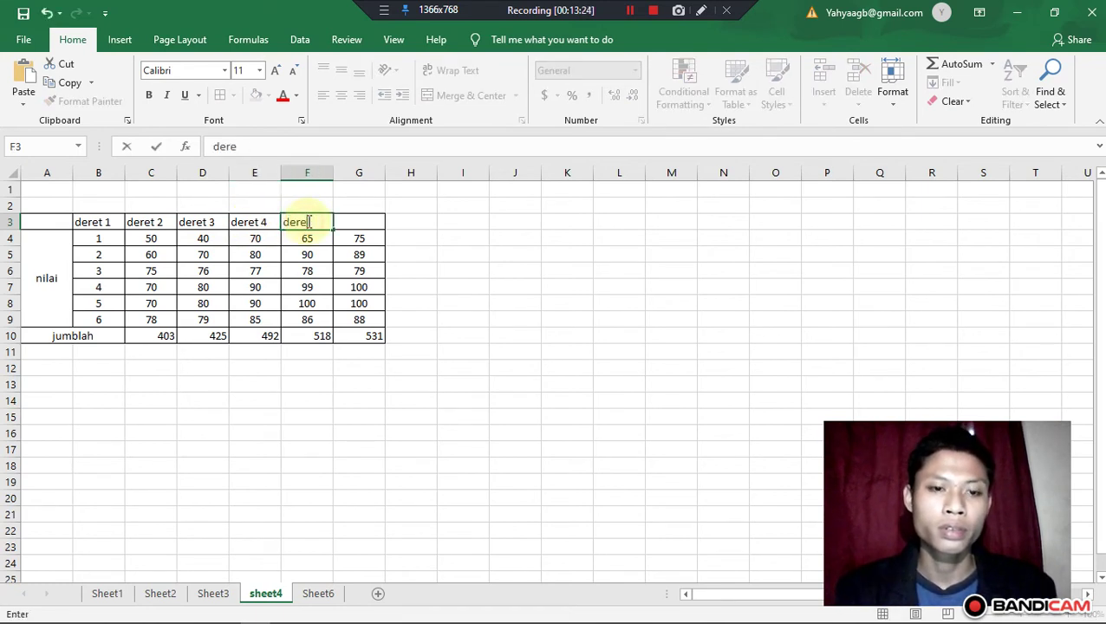
{"action": "type", "text": "t 5"}
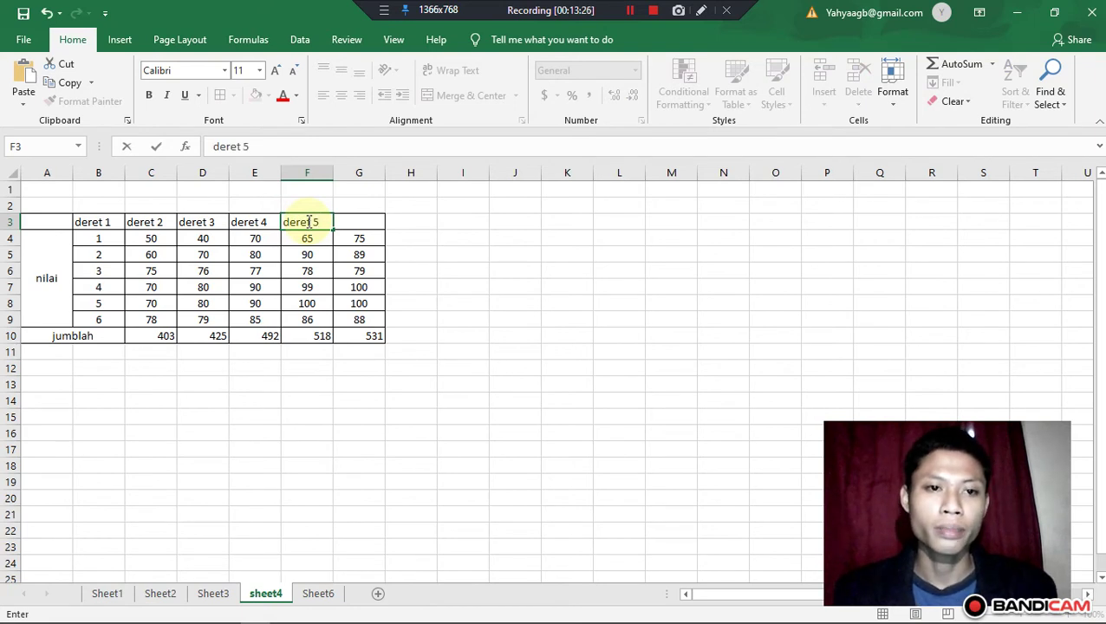
{"action": "left_click", "coordinate": [346, 222]}
{"action": "double_click", "coordinate": [348, 222]}
{"action": "type", "text": "d"}
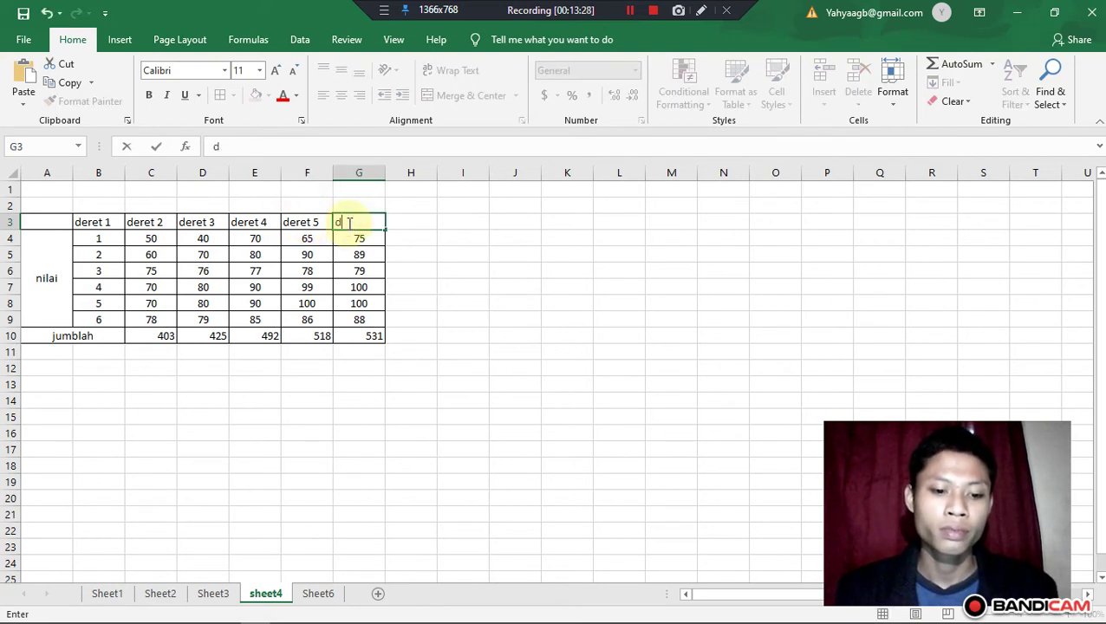
{"action": "type", "text": "eret 6"}
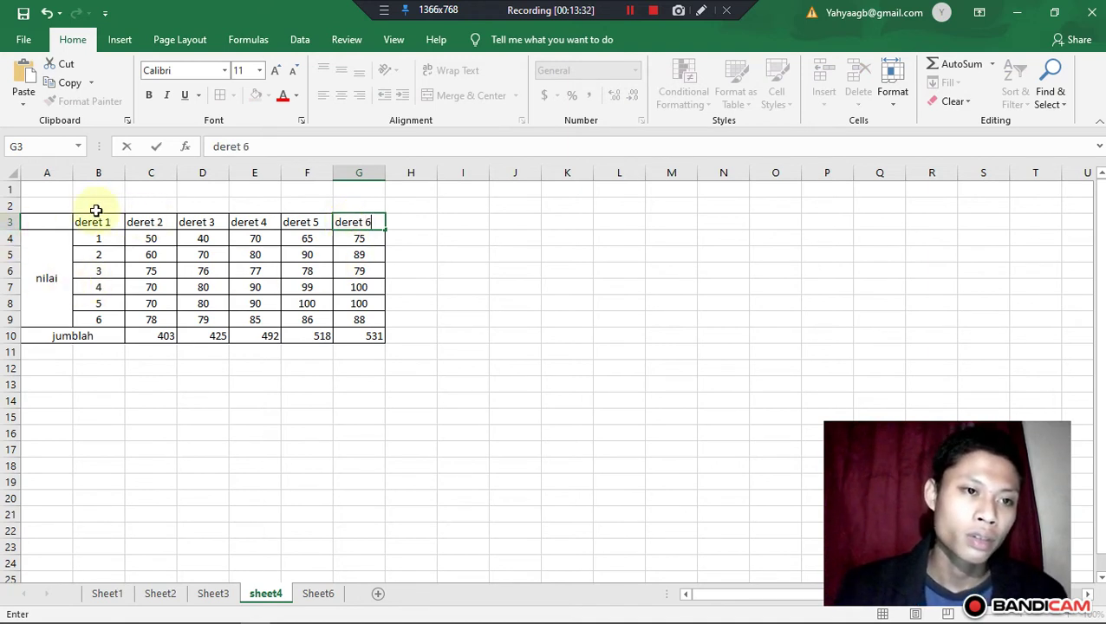
{"action": "left_click", "coordinate": [54, 221]}
{"action": "left_click_drag", "start_coordinate": [256, 414], "coordinate": [62, 249]}
{"action": "left_click", "coordinate": [437, 463]}
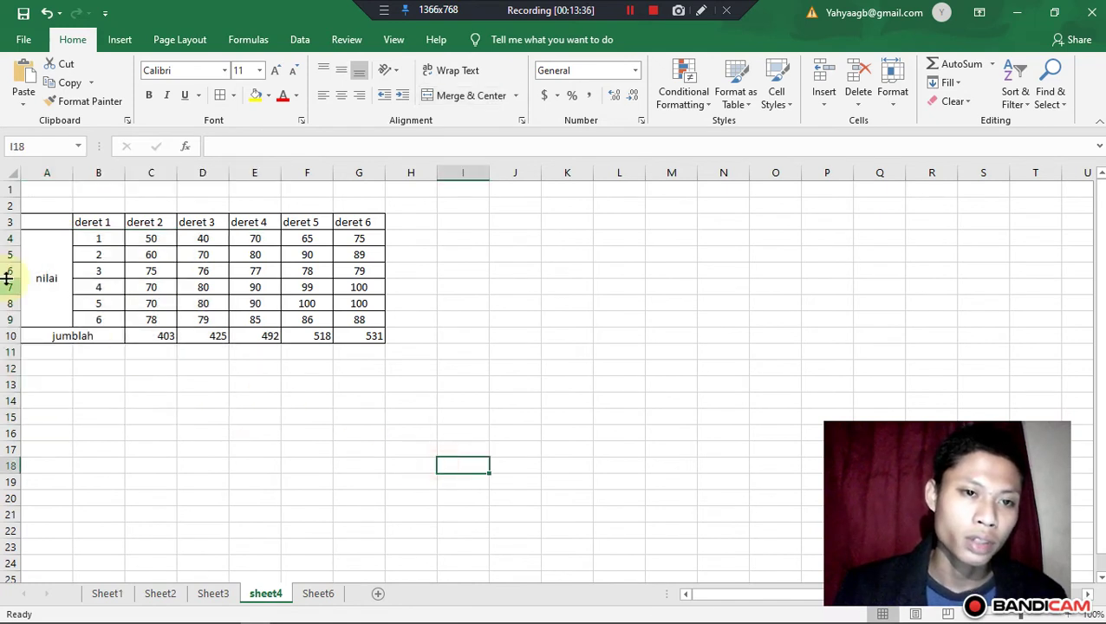
- Try outside borders on the empty corner cell A3 above "nilai"
{"action": "left_click", "coordinate": [47, 222]}
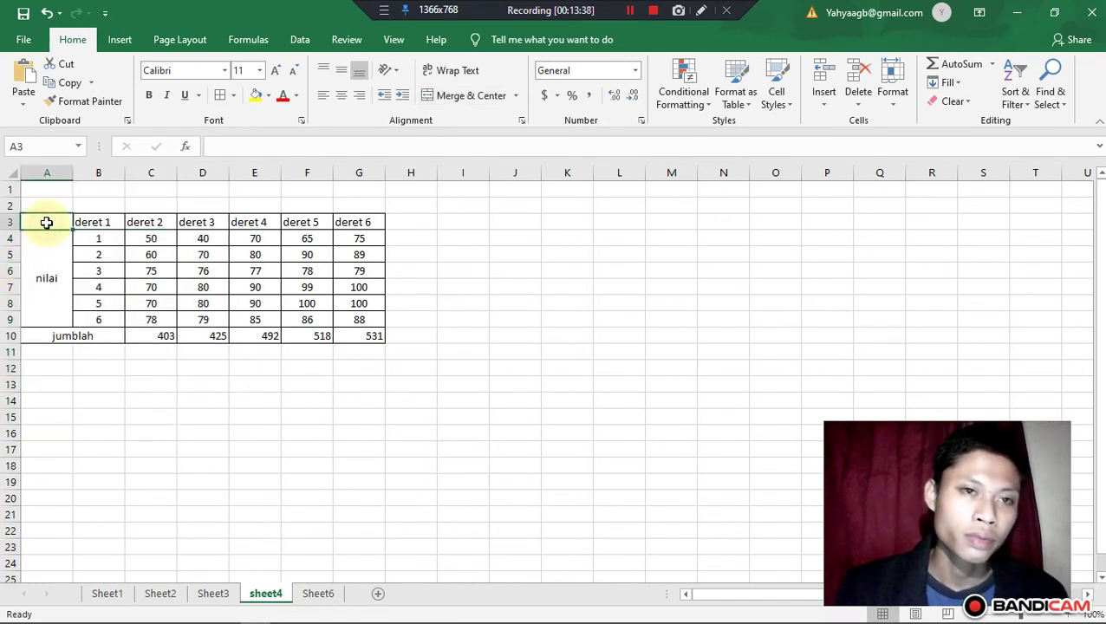
{"action": "left_click", "coordinate": [235, 95]}
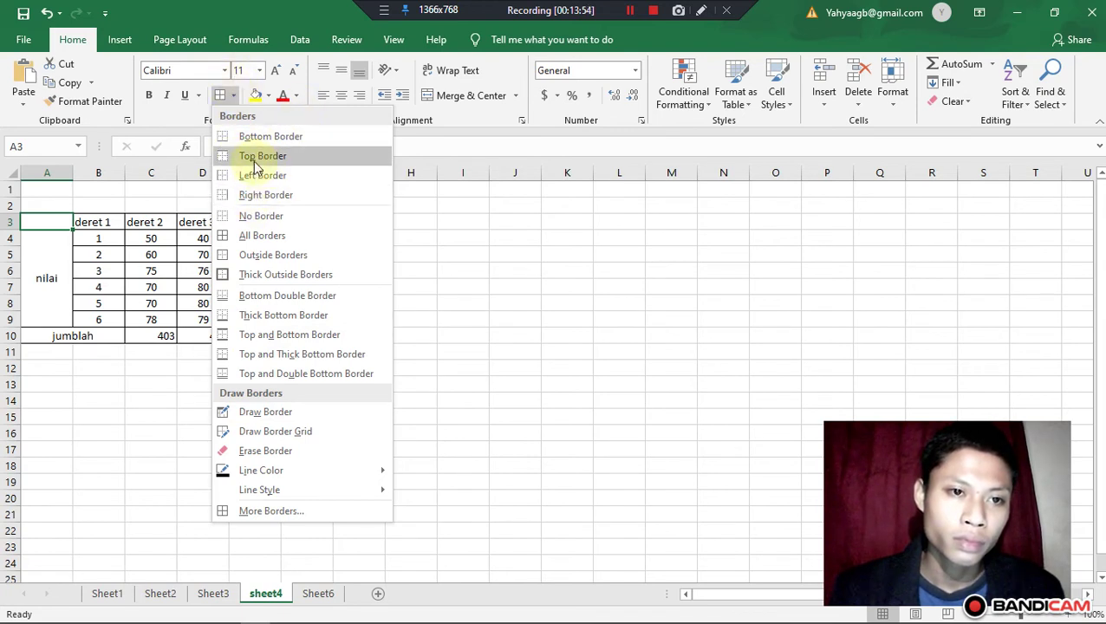
{"action": "left_click", "coordinate": [256, 254]}
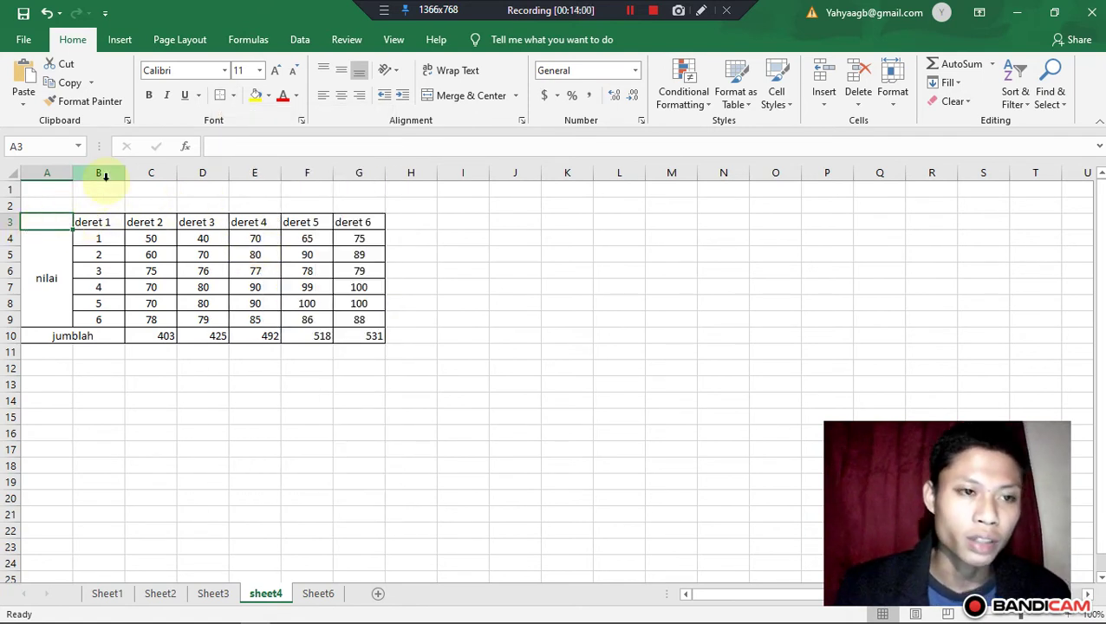
{"action": "left_click", "coordinate": [234, 95]}
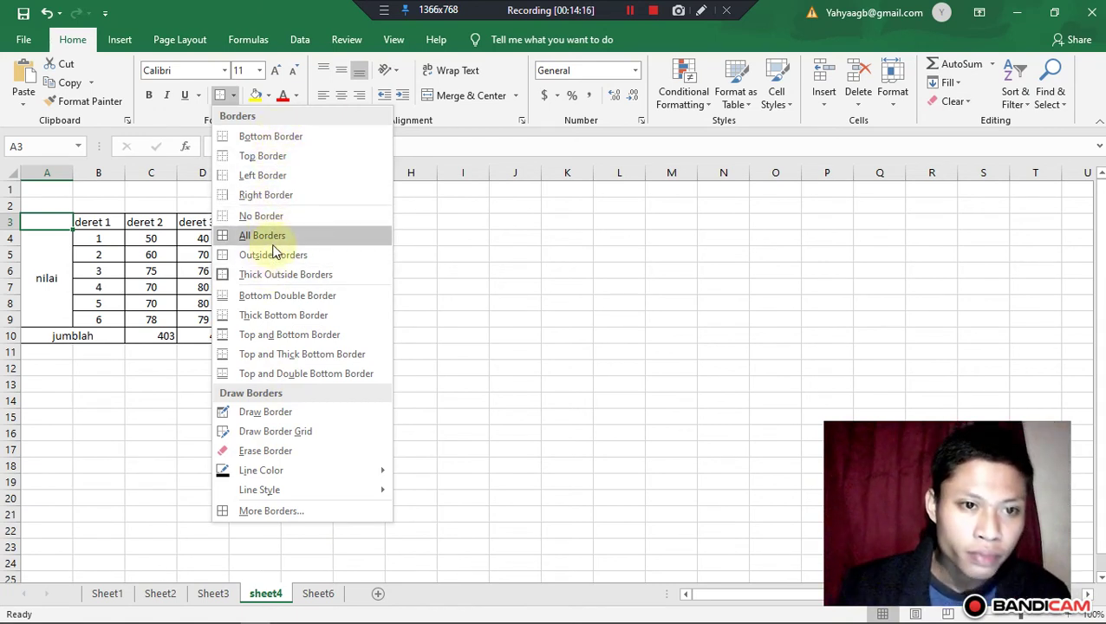
{"action": "left_click", "coordinate": [56, 219]}
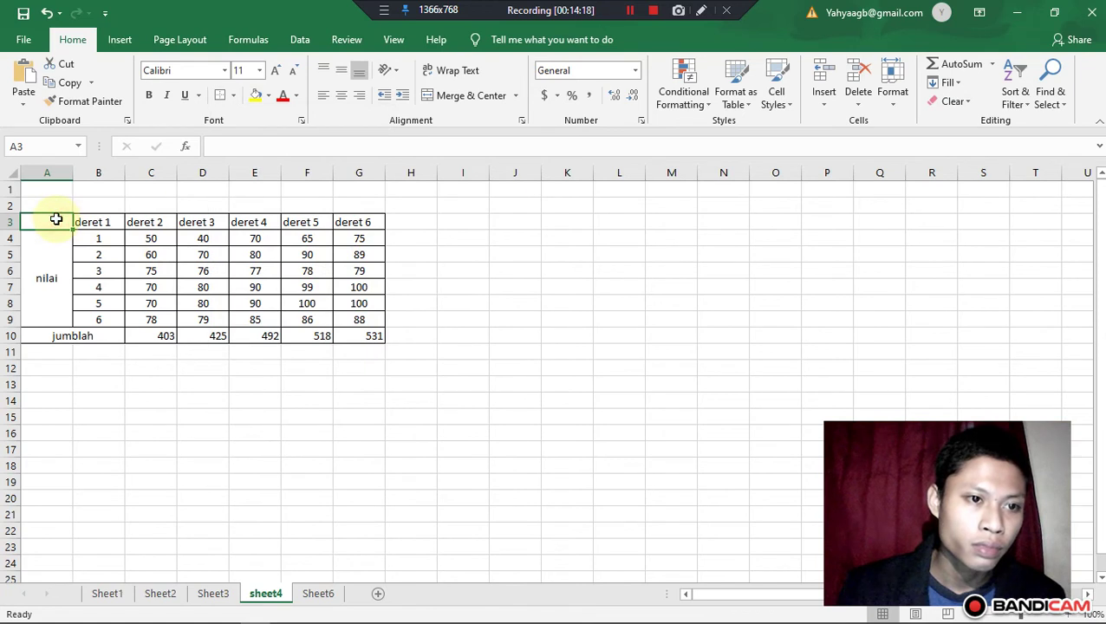
- Apply outside borders to A3:A9, covering the empty corner cell and the merged "nilai" cell
{"action": "left_click_drag", "start_coordinate": [55, 220], "coordinate": [49, 318]}
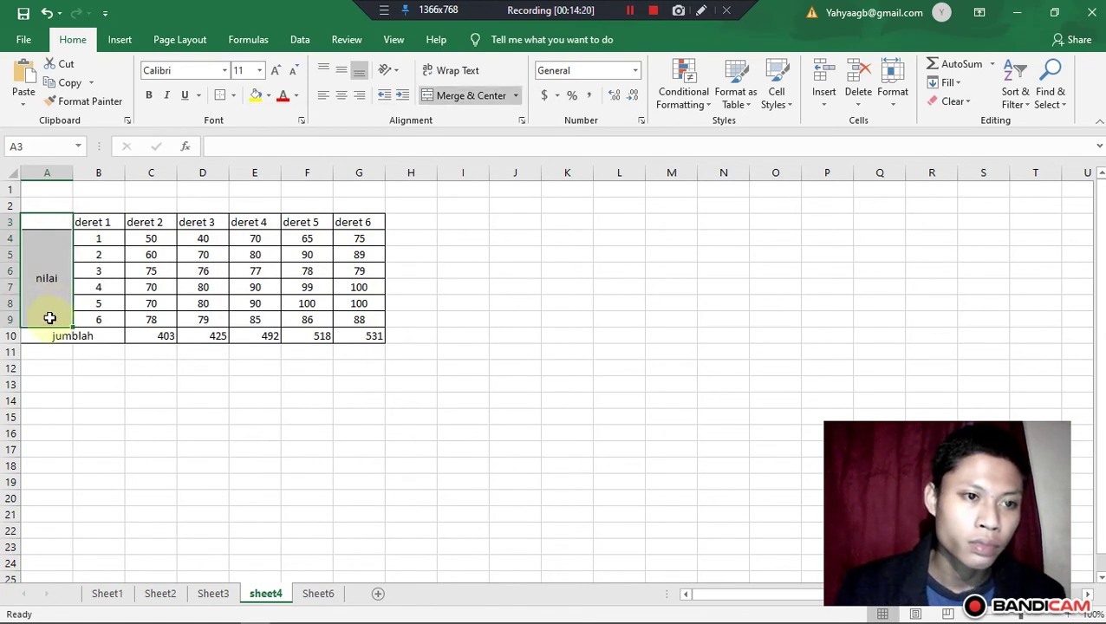
{"action": "left_click", "coordinate": [233, 96]}
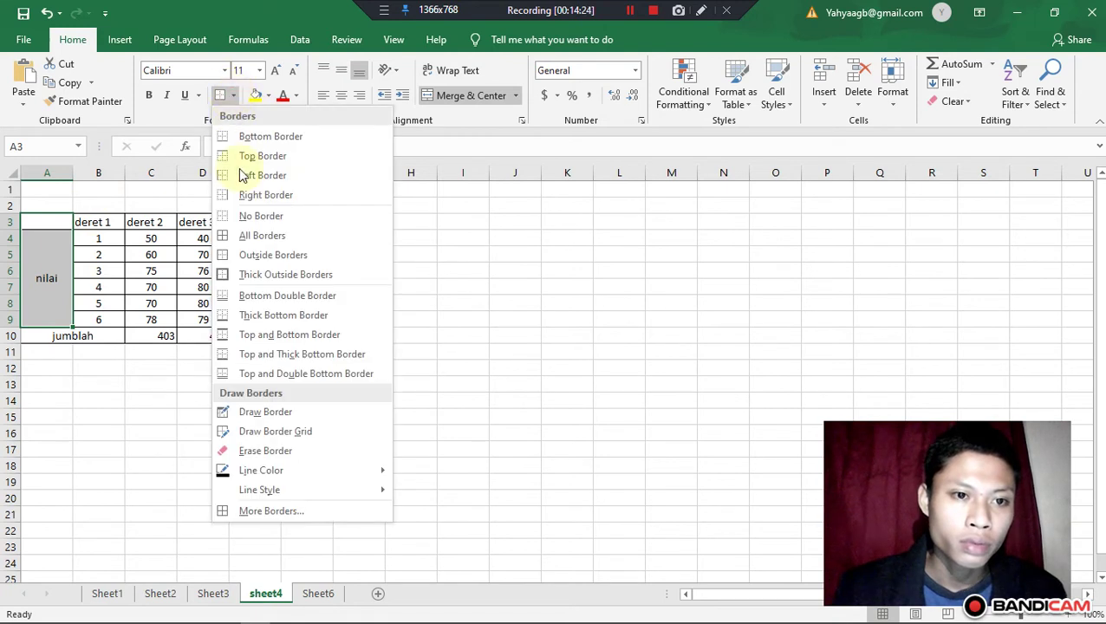
{"action": "left_click", "coordinate": [248, 257]}
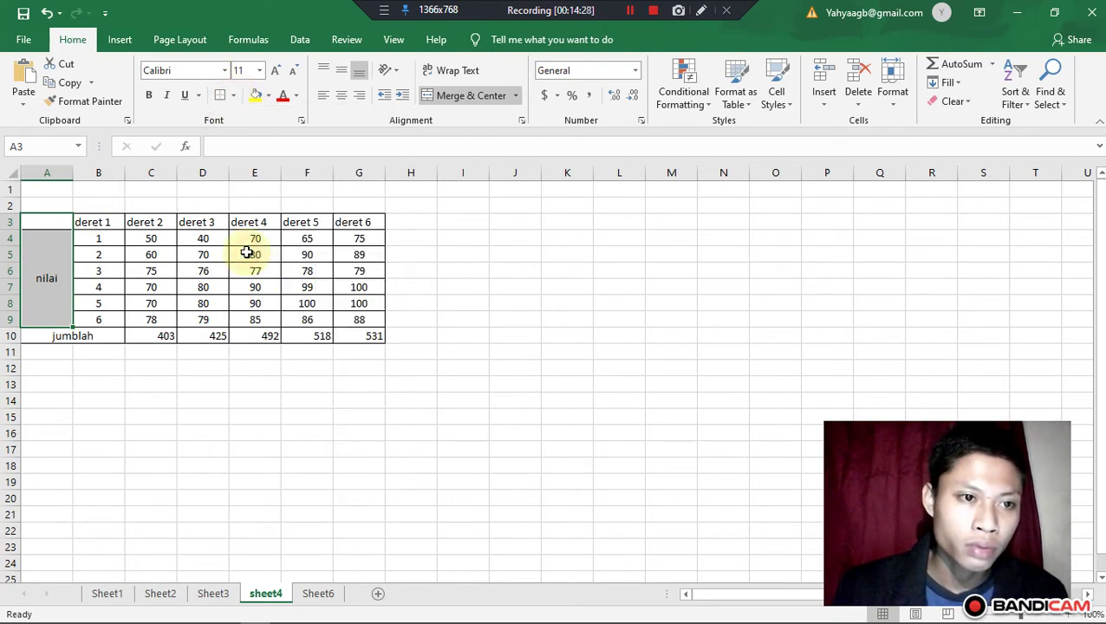
{"action": "left_click", "coordinate": [111, 434]}
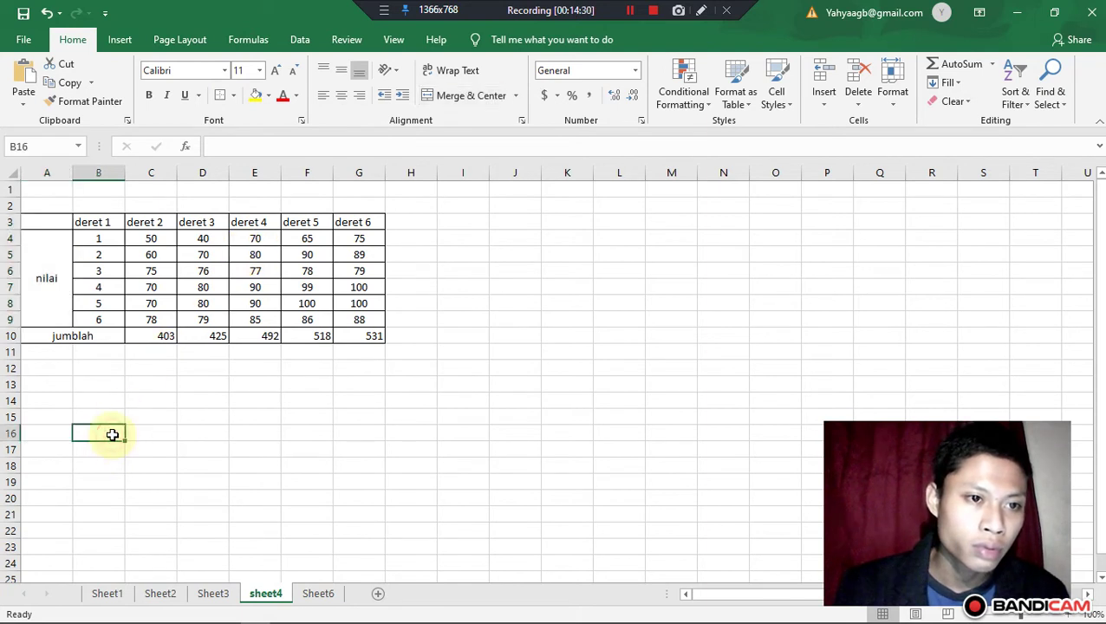
- Try the Merge Cells and Merge & Center options on the single empty cell A3
{"action": "left_click", "coordinate": [54, 228]}
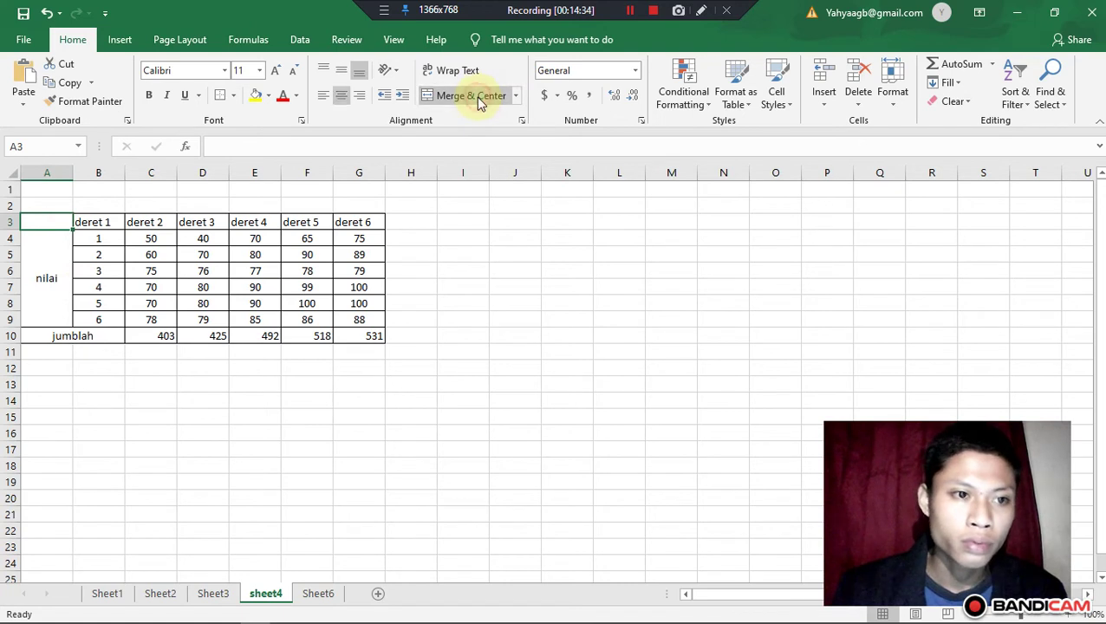
{"action": "left_click", "coordinate": [321, 414]}
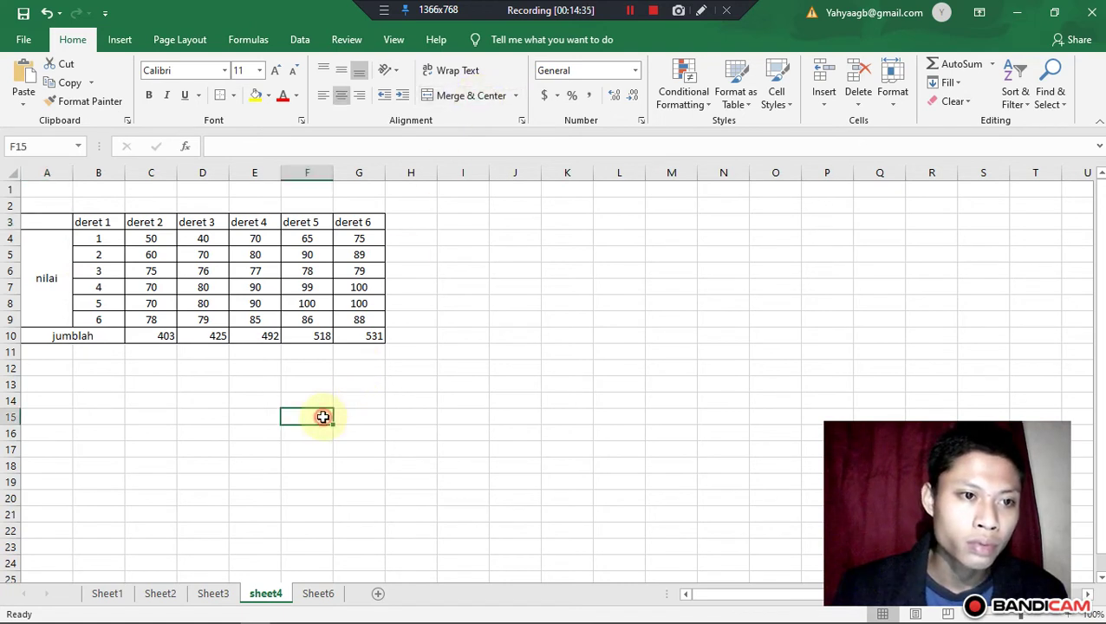
{"action": "left_click", "coordinate": [45, 224]}
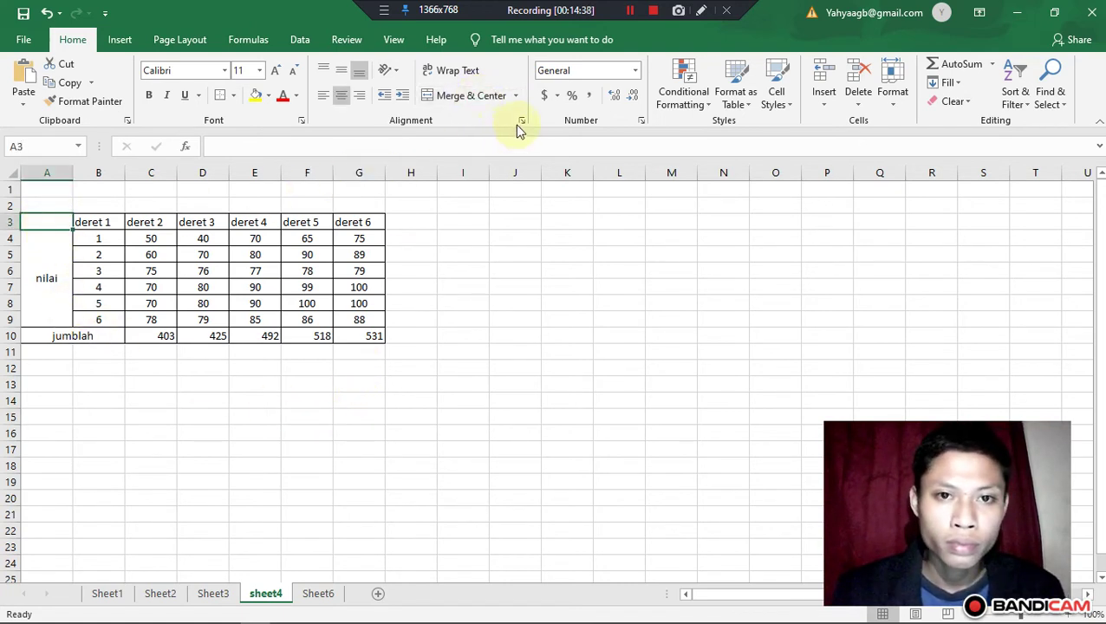
{"action": "left_click", "coordinate": [516, 96]}
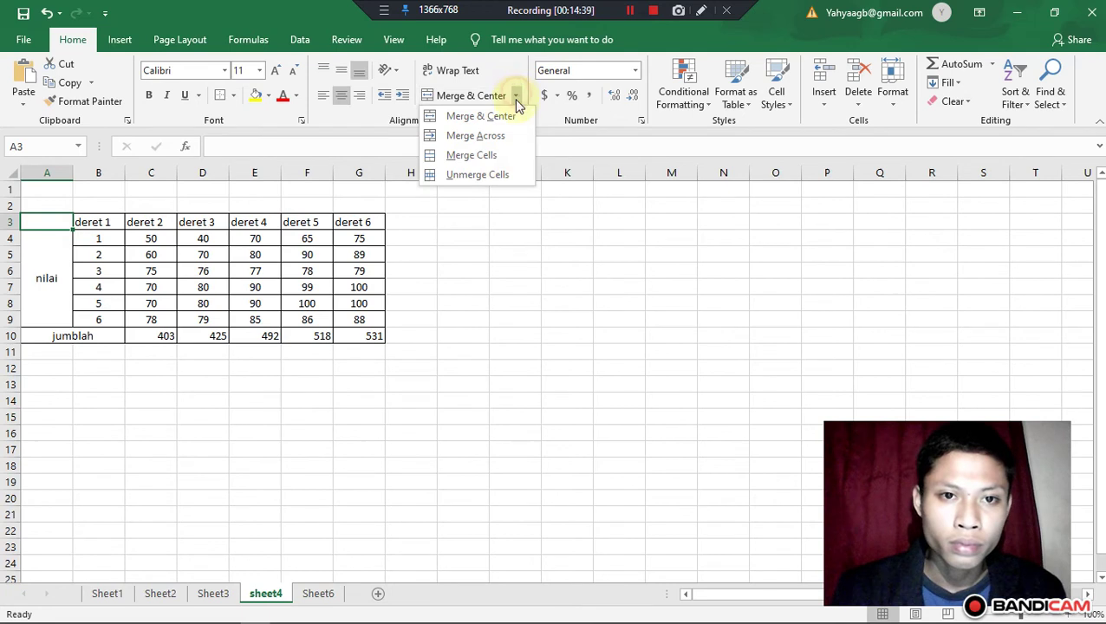
{"action": "left_click", "coordinate": [474, 158]}
{"action": "left_click", "coordinate": [269, 417]}
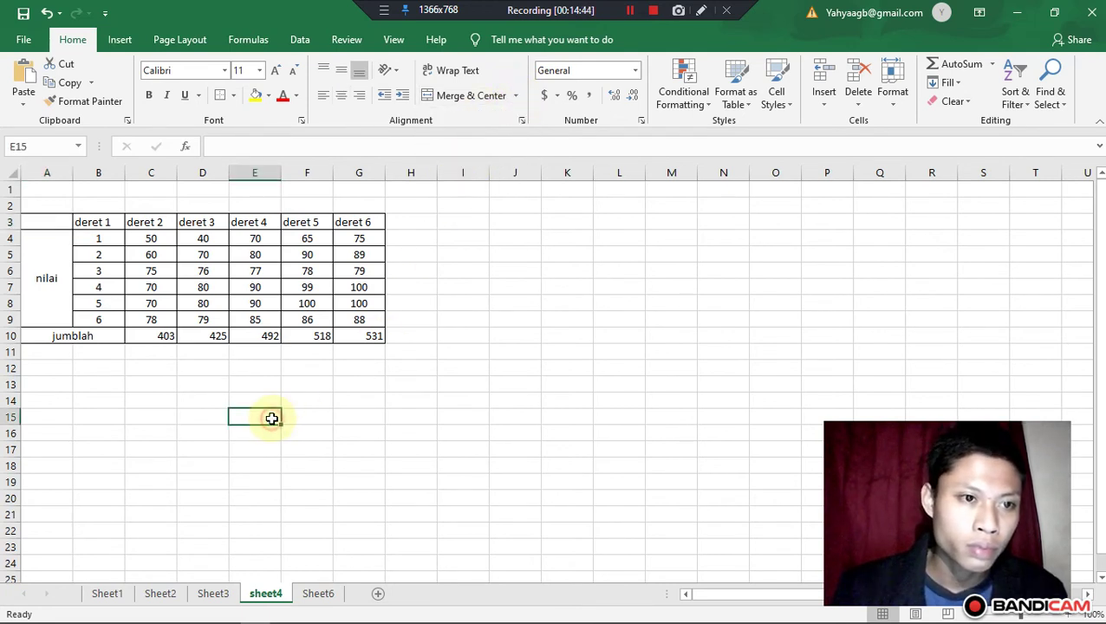
{"action": "left_click", "coordinate": [65, 223]}
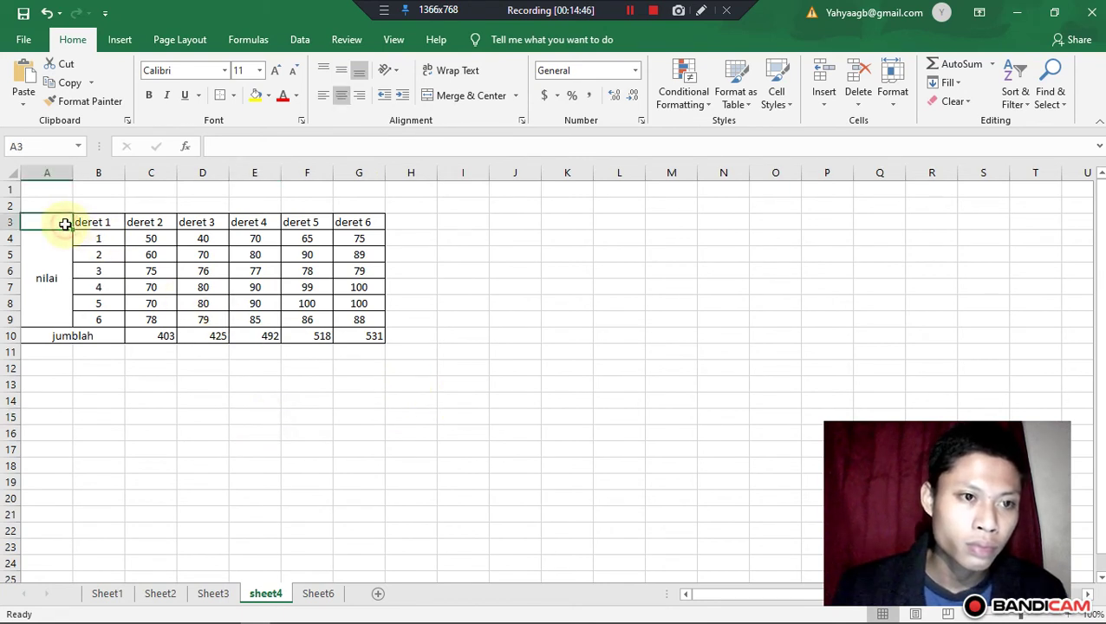
{"action": "left_click", "coordinate": [517, 96]}
{"action": "left_click", "coordinate": [499, 122]}
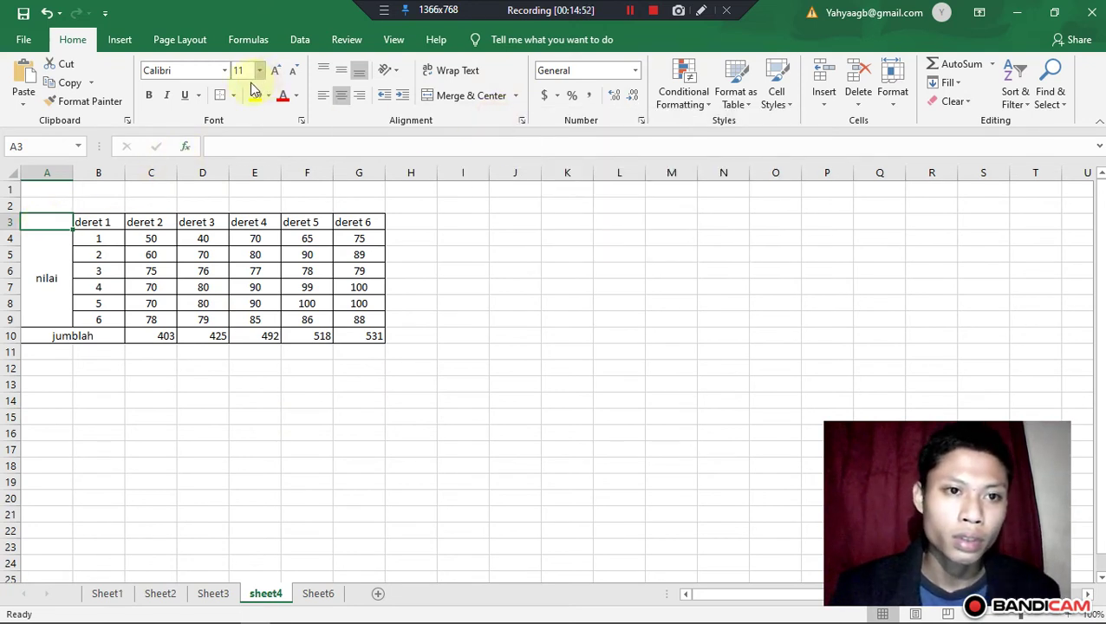
- Erase the border line between the empty cell A3 and the "nilai" cell using Erase Border
{"action": "left_click", "coordinate": [233, 95]}
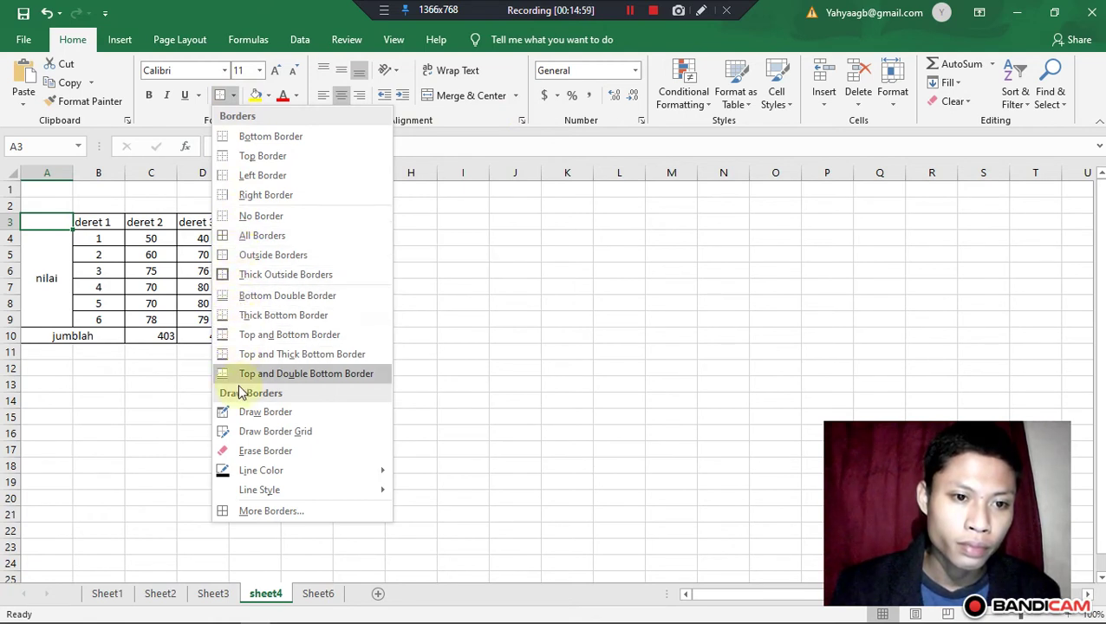
{"action": "left_click", "coordinate": [286, 459]}
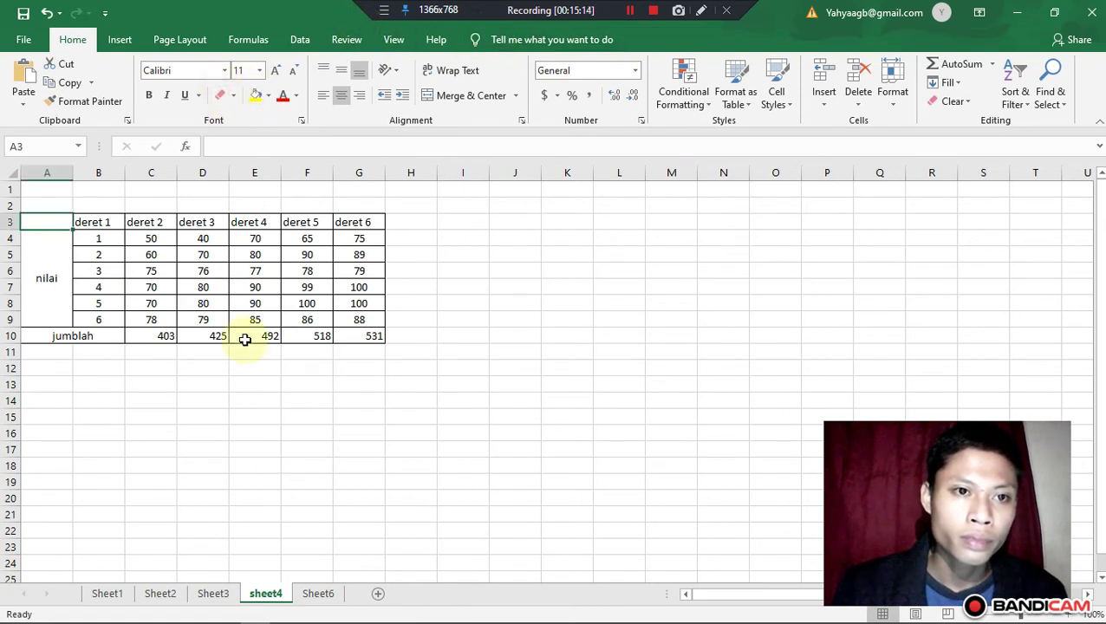
{"action": "left_click", "coordinate": [112, 374]}
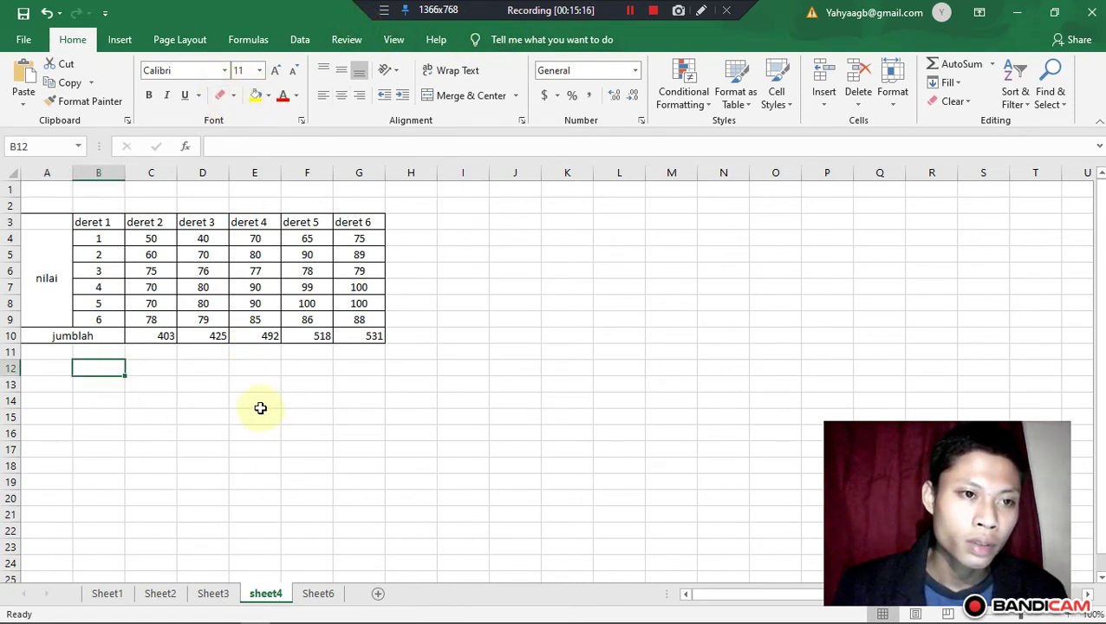
{"action": "left_click_drag", "start_coordinate": [47, 351], "coordinate": [111, 289]}
{"action": "left_click", "coordinate": [211, 427]}
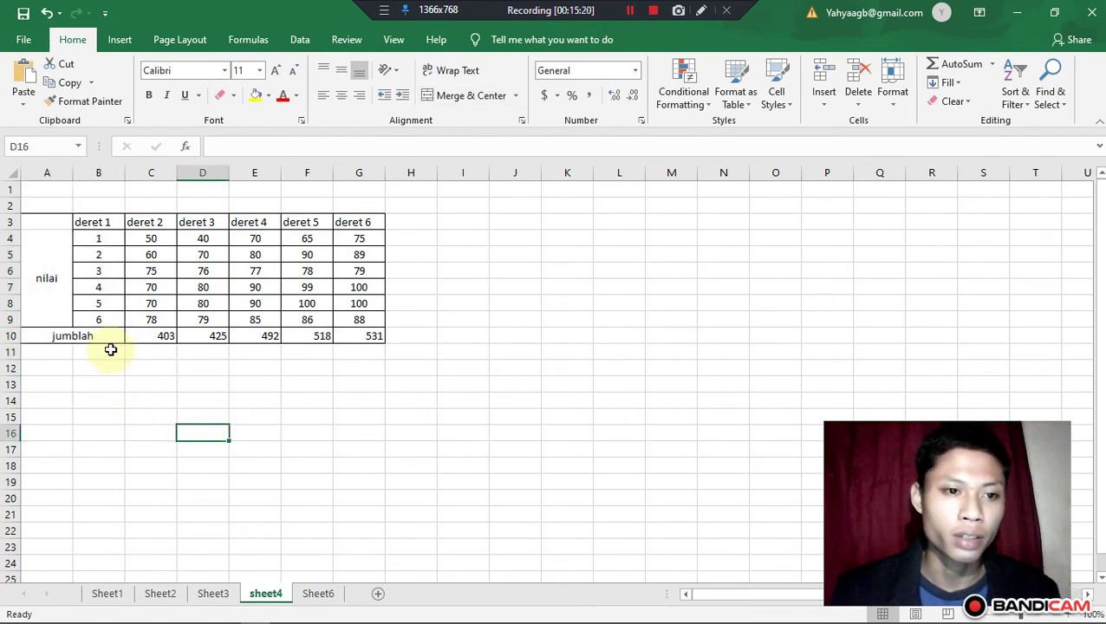
- Center the column totals in C10:G10 of the "jumblah" row horizontally
{"action": "left_click_drag", "start_coordinate": [135, 336], "coordinate": [375, 335]}
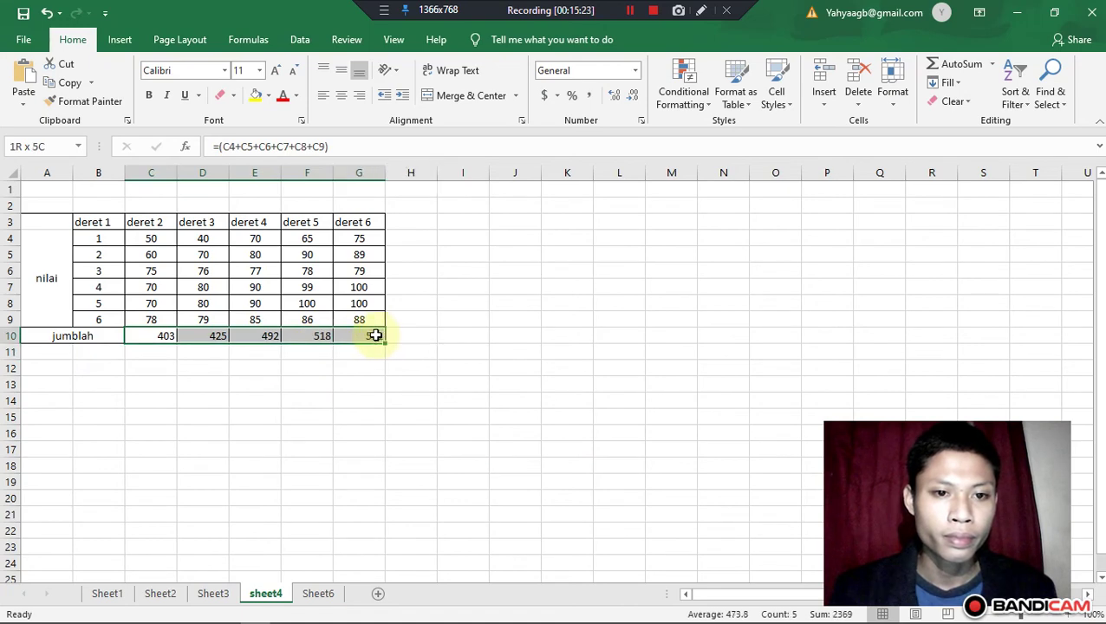
{"action": "left_click", "coordinate": [342, 95]}
{"action": "left_click", "coordinate": [303, 385]}
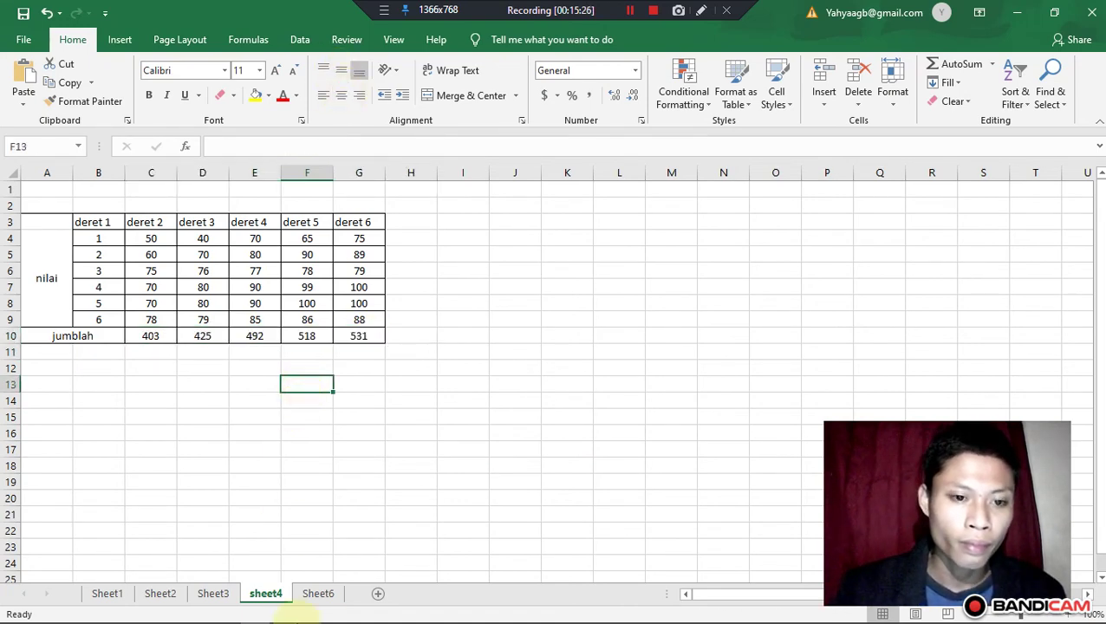
- On Sheet6, shorten the report title in A2 to "LAPORAN KEUANGAN" by removing the words after it
{"action": "left_click", "coordinate": [321, 597]}
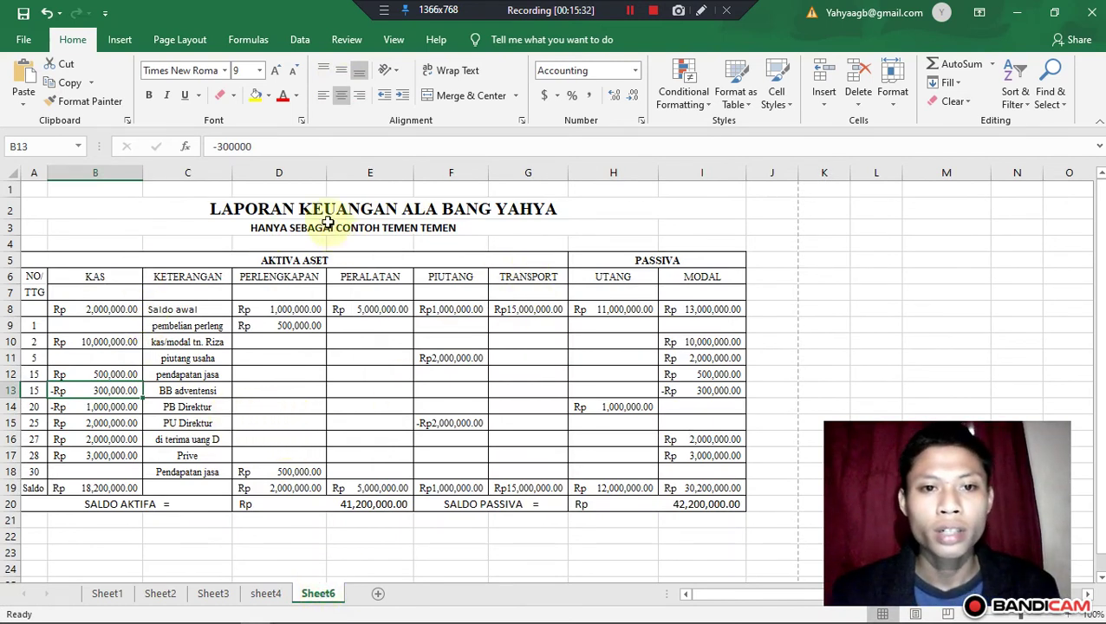
{"action": "double_click", "coordinate": [564, 211]}
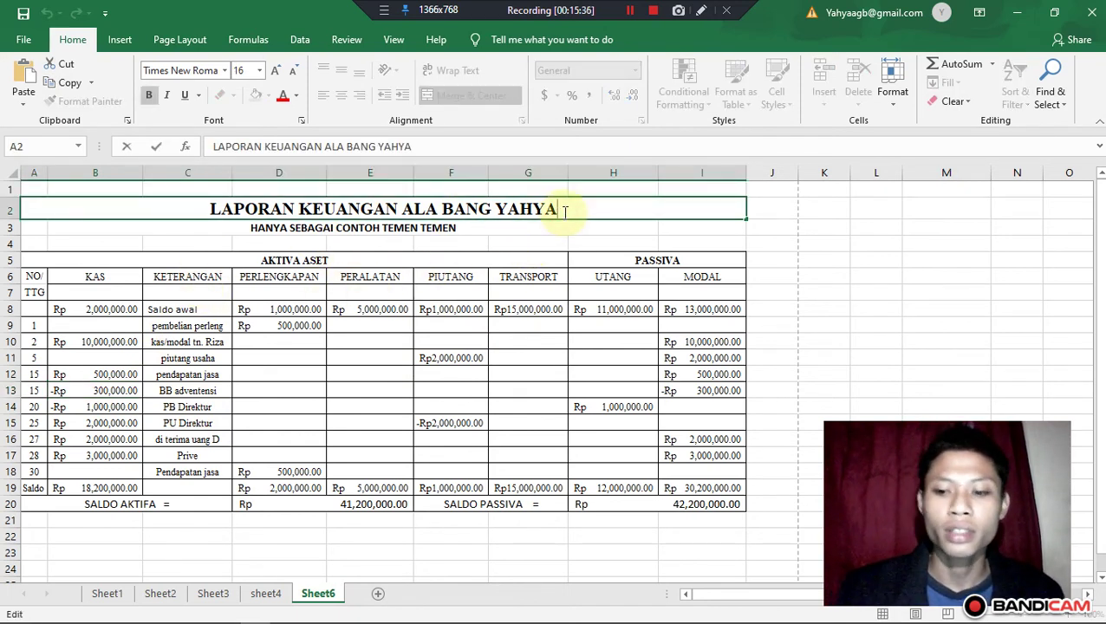
{"action": "key", "text": "BackSpace"}
{"action": "key", "text": "BackSpace"}
{"action": "key", "text": "BackSpace"}
{"action": "key", "text": "BackSpace"}
{"action": "key", "text": "BackSpace"}
{"action": "key", "text": "BackSpace"}
{"action": "key", "text": "BackSpace"}
{"action": "key", "text": "BackSpace"}
{"action": "key", "text": "BackSpace"}
{"action": "key", "text": "BackSpace"}
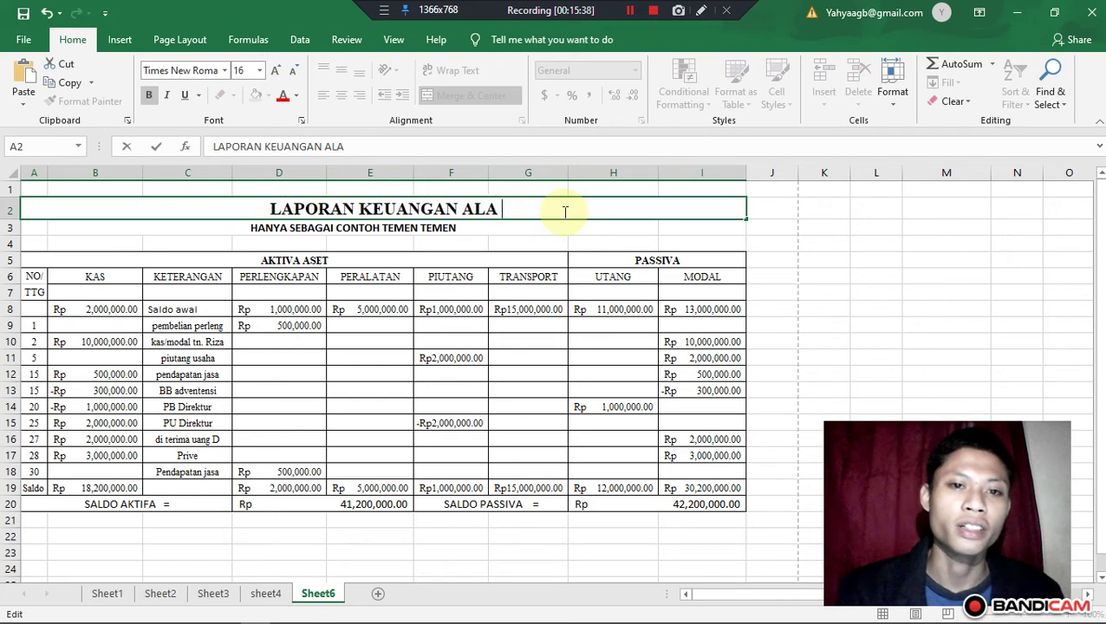
{"action": "key", "text": "BackSpace"}
{"action": "key", "text": "BackSpace"}
{"action": "key", "text": "BackSpace"}
{"action": "key", "text": "BackSpace"}
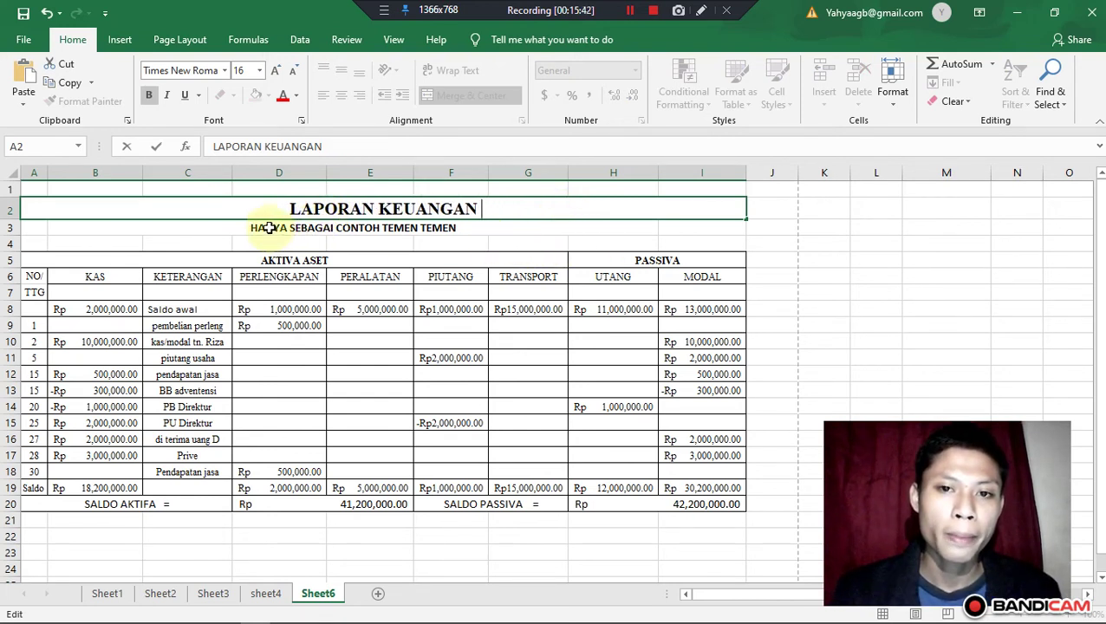
- Shift the subtitle "HANYA SEBAGAI CONTOH TEMEN TEMEN" in B3 rightward by adding leading spaces before the text
{"action": "left_click", "coordinate": [501, 227]}
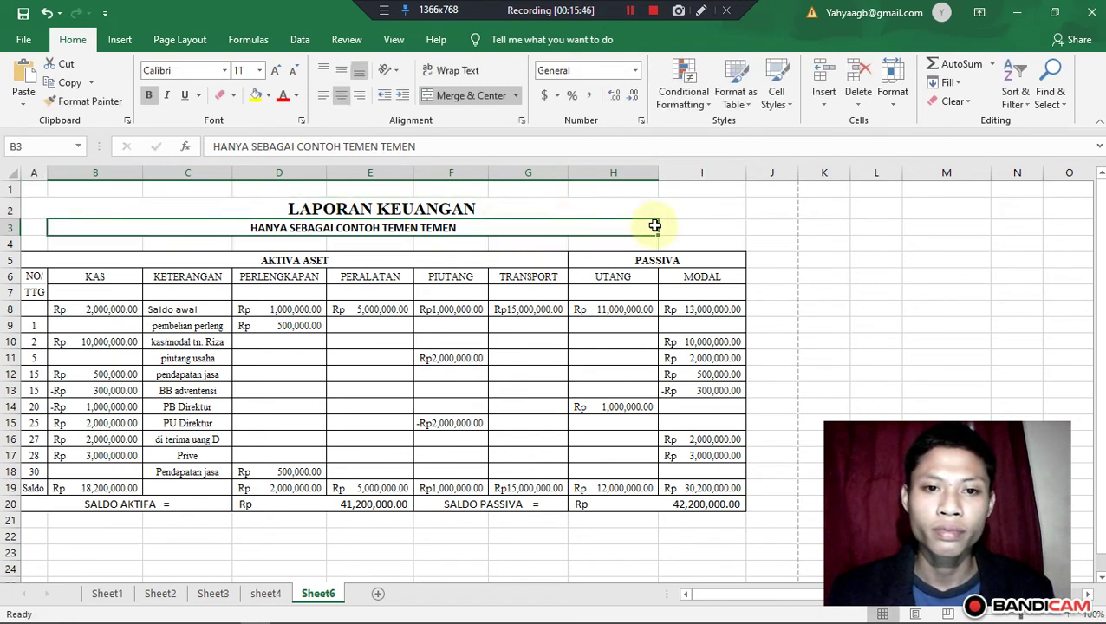
{"action": "left_click", "coordinate": [476, 243]}
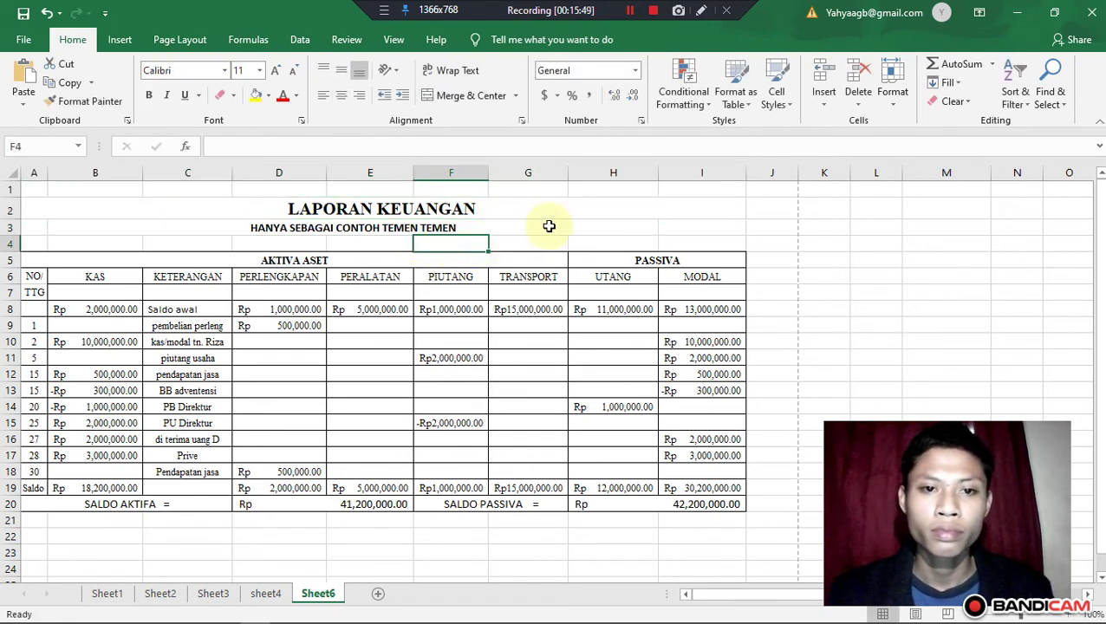
{"action": "left_click", "coordinate": [545, 226]}
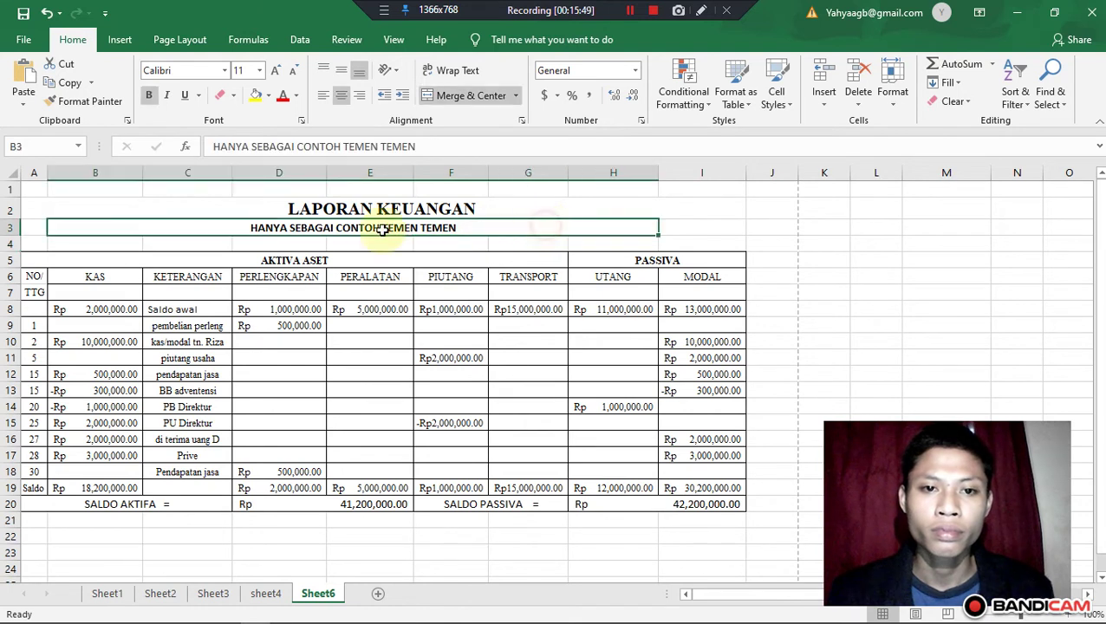
{"action": "double_click", "coordinate": [210, 226]}
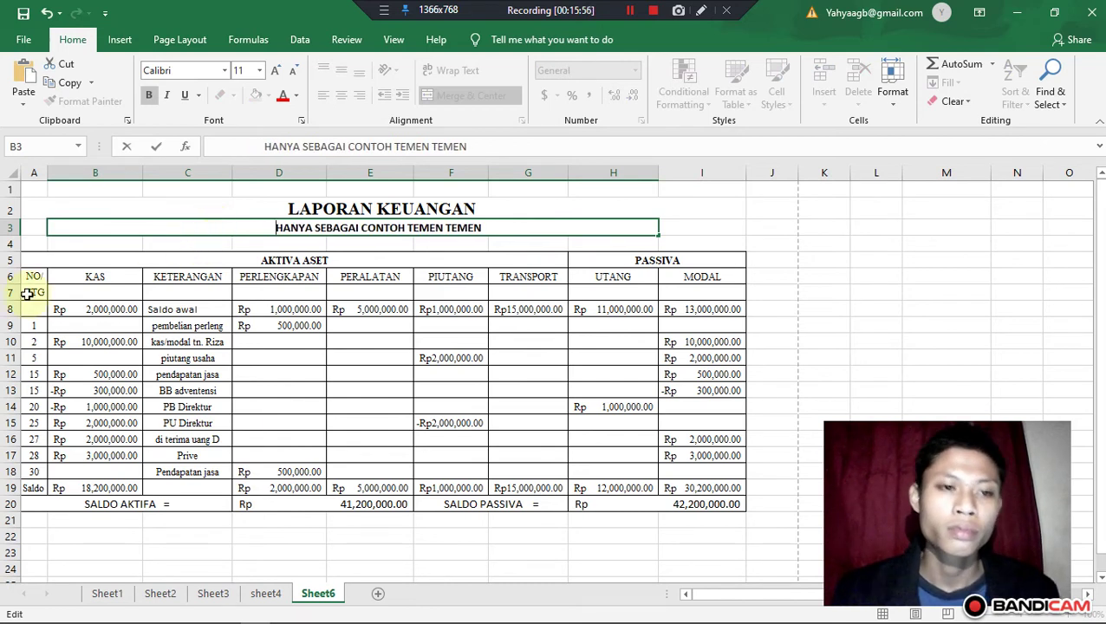
{"action": "left_click", "coordinate": [217, 342]}
- Examine the KAS opening balance, its negative entries, the total formula in B19, and the PERALATAN opening balance
{"action": "left_click", "coordinate": [128, 309]}
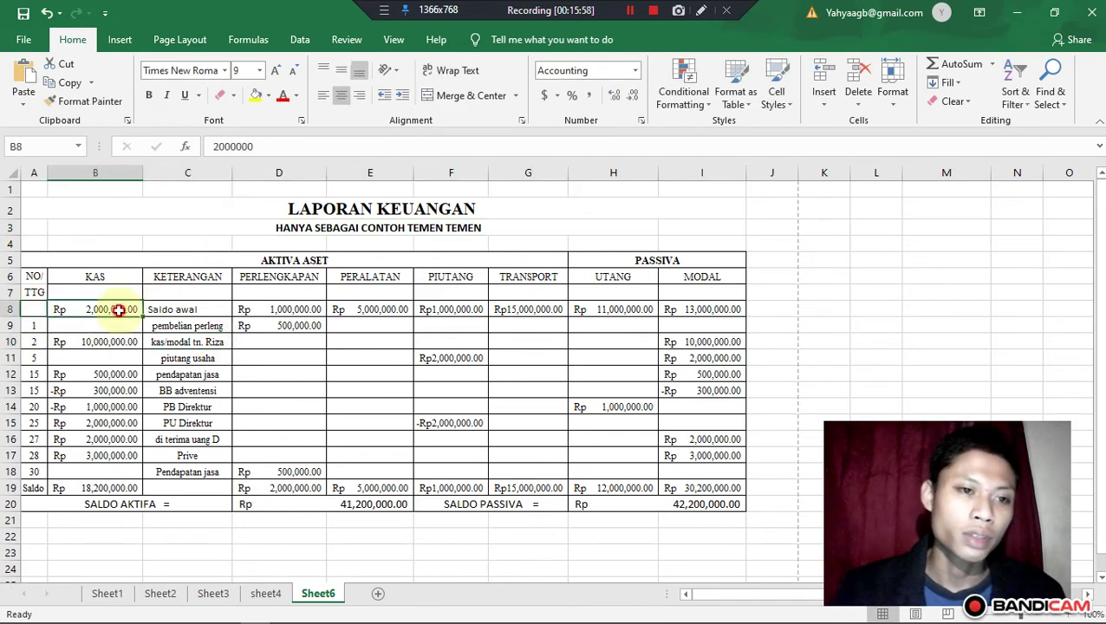
{"action": "left_click", "coordinate": [121, 488]}
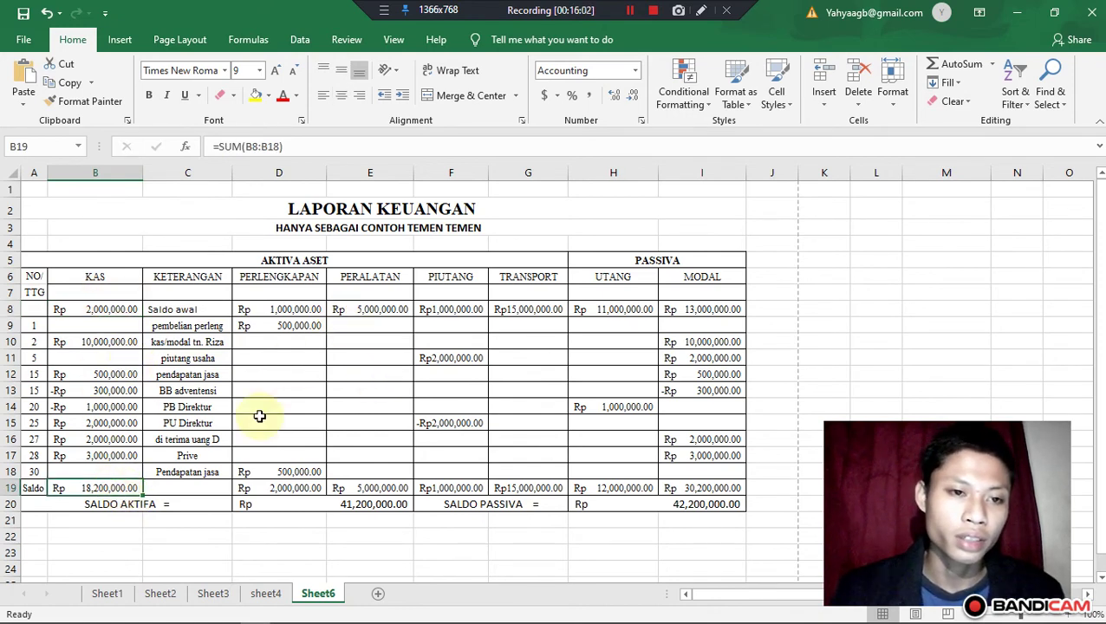
{"action": "scroll", "coordinate": [259, 415], "scroll_direction": "down", "scroll_amount": 2}
{"action": "scroll", "coordinate": [259, 416], "scroll_direction": "up", "scroll_amount": 1}
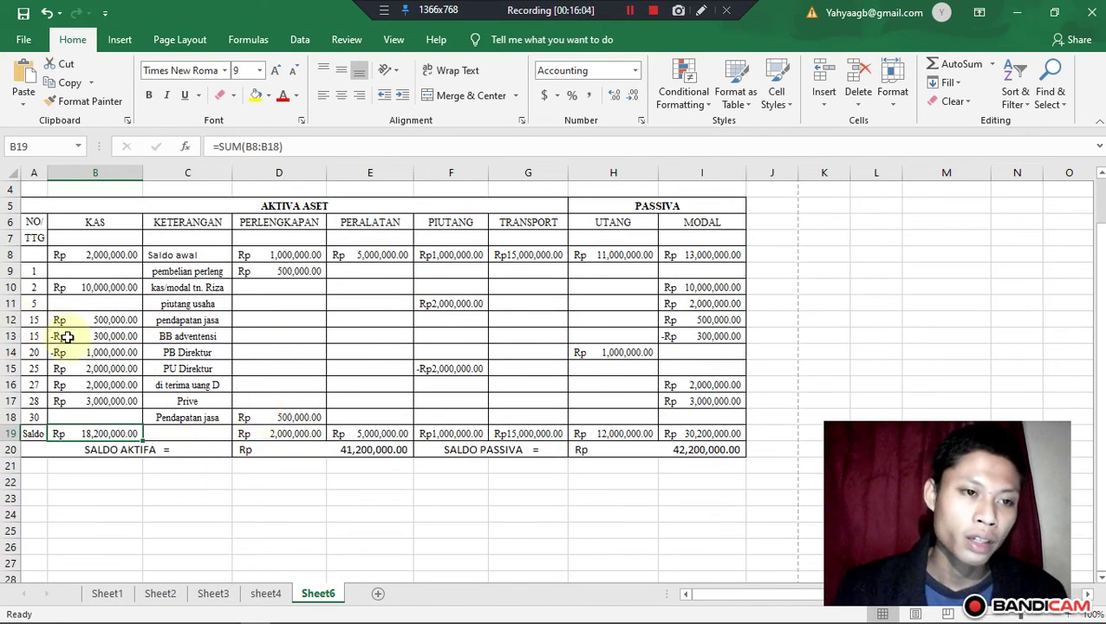
{"action": "left_click", "coordinate": [67, 337]}
{"action": "left_click", "coordinate": [68, 353]}
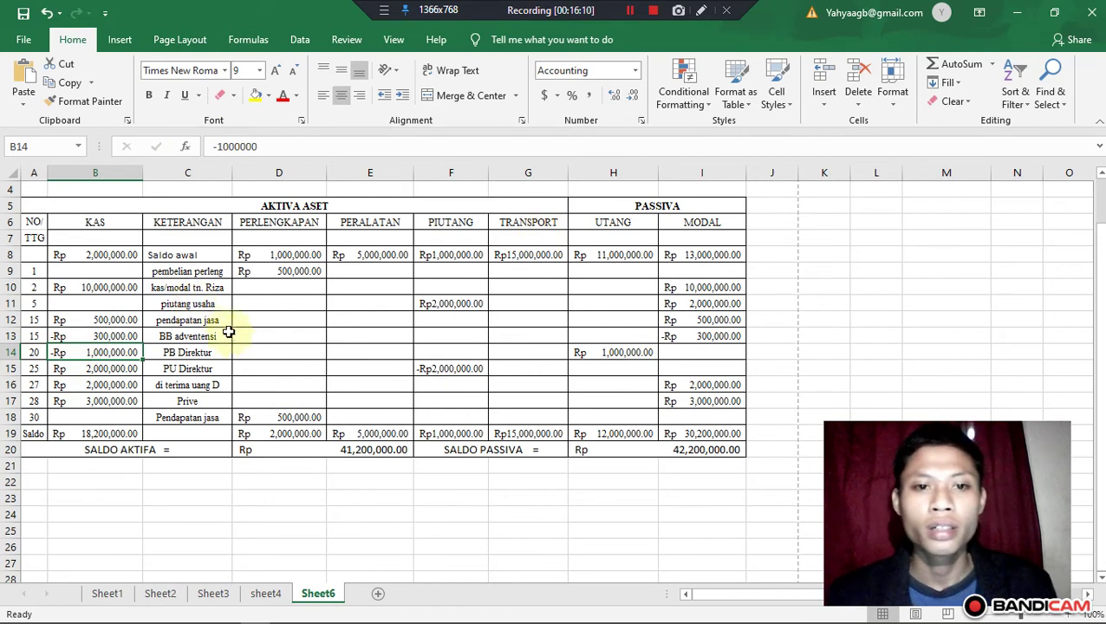
{"action": "scroll", "coordinate": [239, 338], "scroll_direction": "up", "scroll_amount": 1}
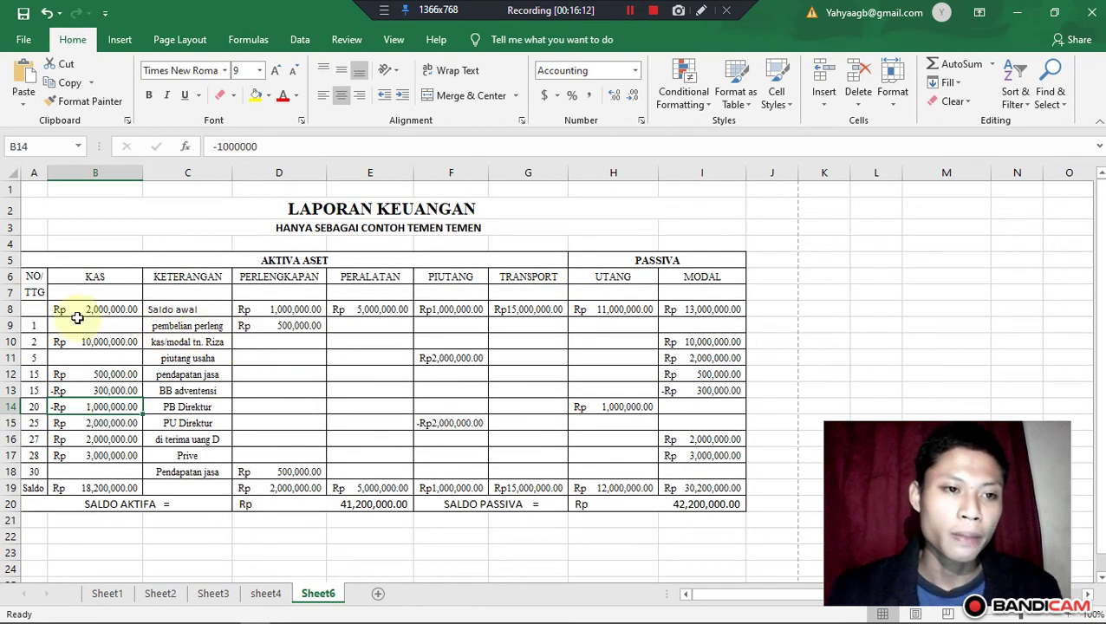
{"action": "left_click", "coordinate": [360, 308]}
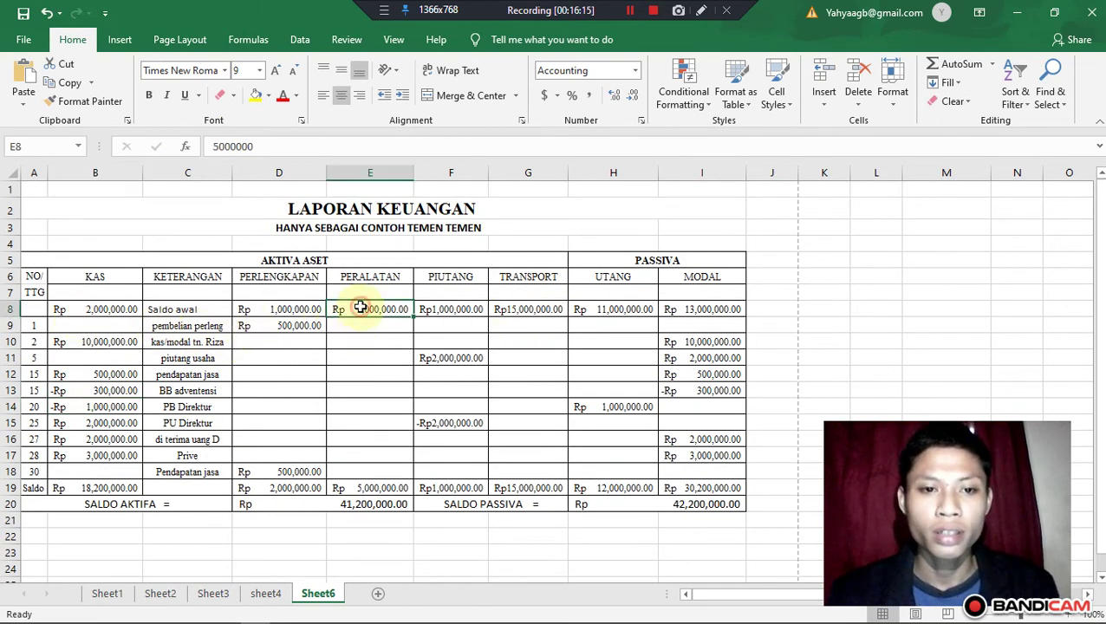
- Re-enter 500000 as the PERLENGKAPAN amount for "pembelian perleng" in D9
{"action": "left_click", "coordinate": [308, 325]}
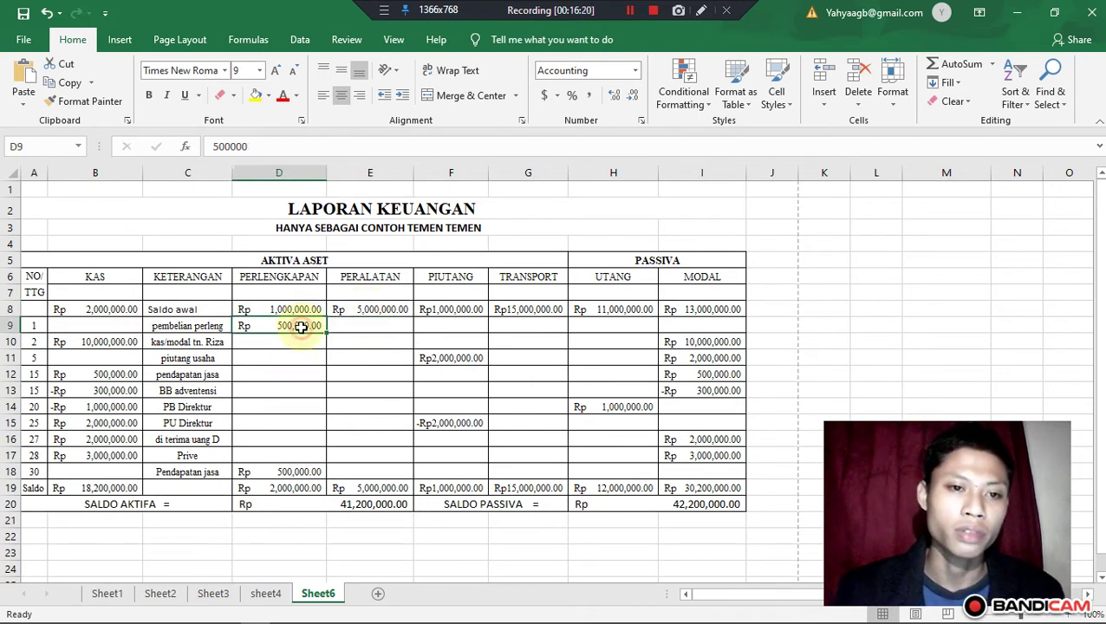
{"action": "key", "text": "BackSpace"}
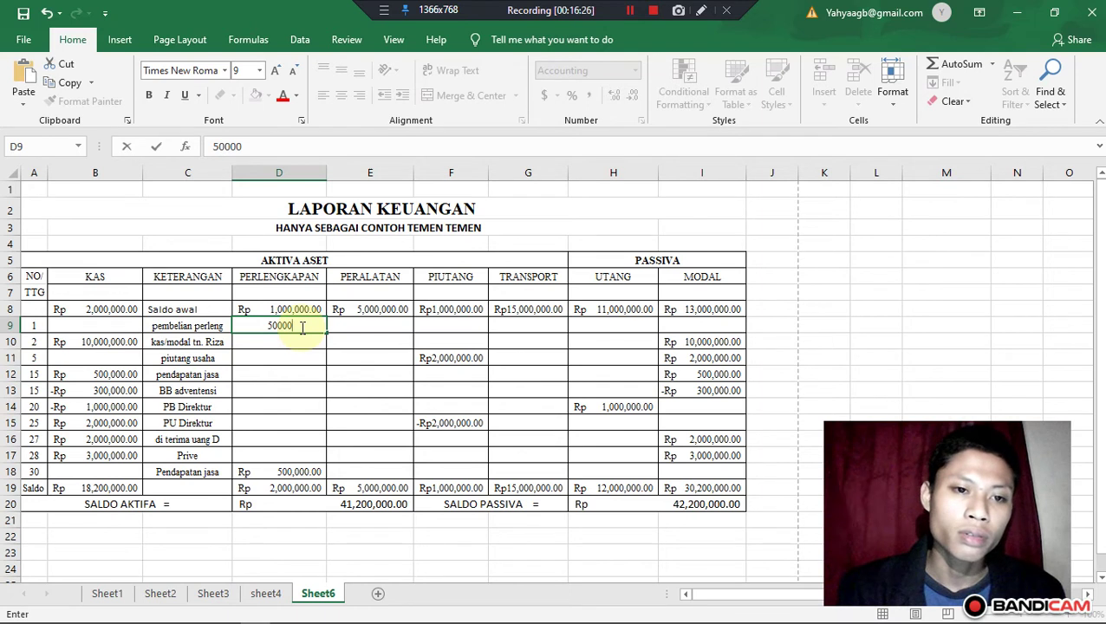
{"action": "key", "text": "Return"}
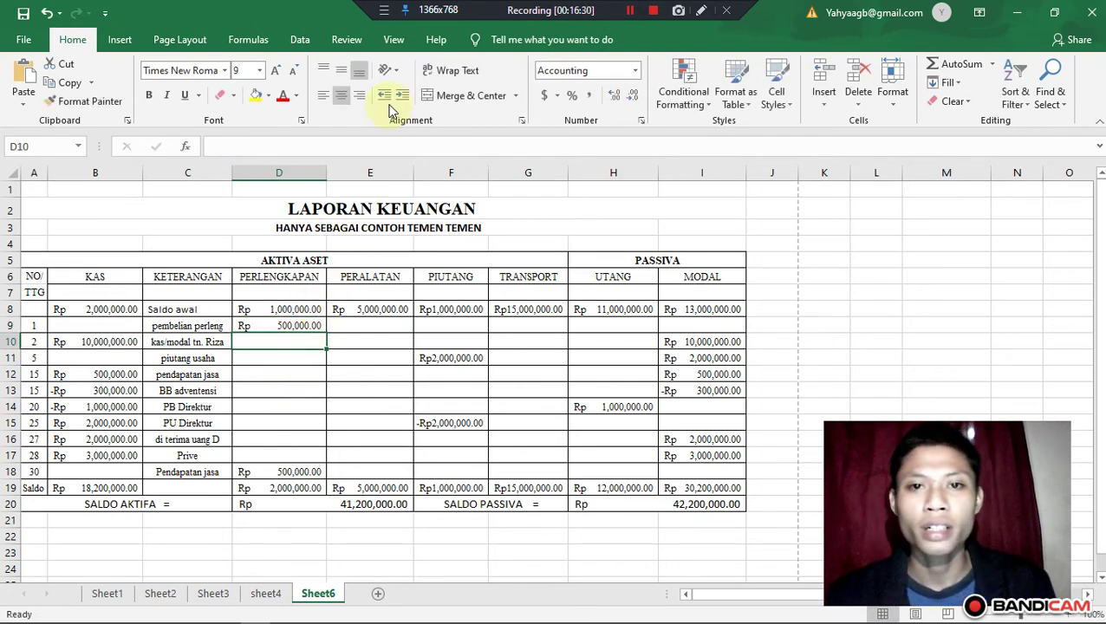
- Apply the Accounting number format with the Rp English (Indonesia) currency symbol to the empty cell D10
{"action": "left_click", "coordinate": [635, 71]}
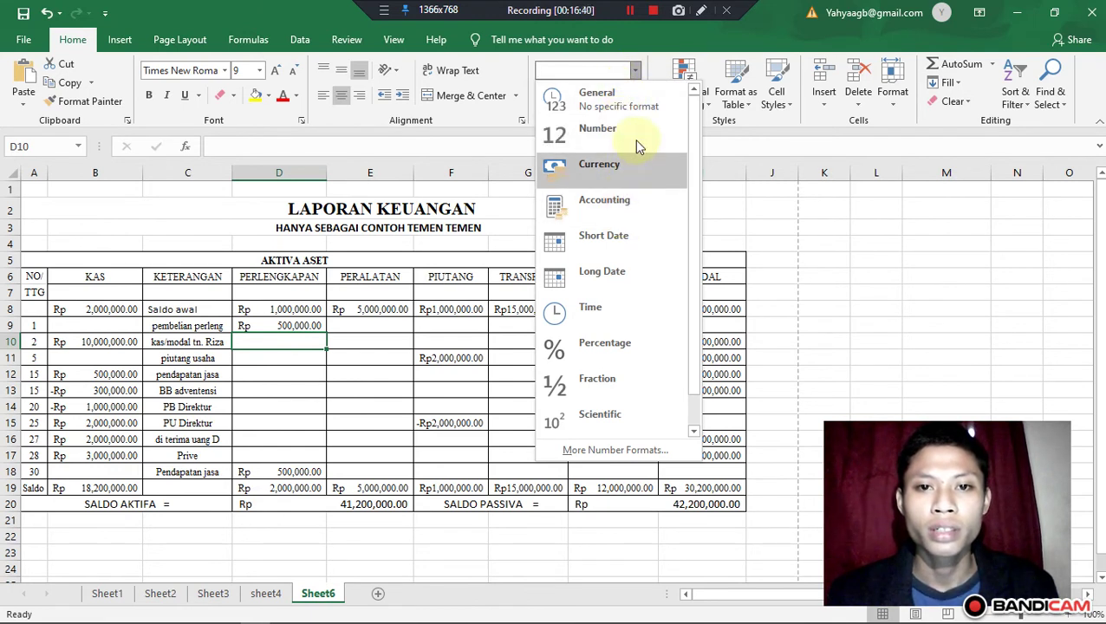
{"action": "left_click", "coordinate": [636, 209]}
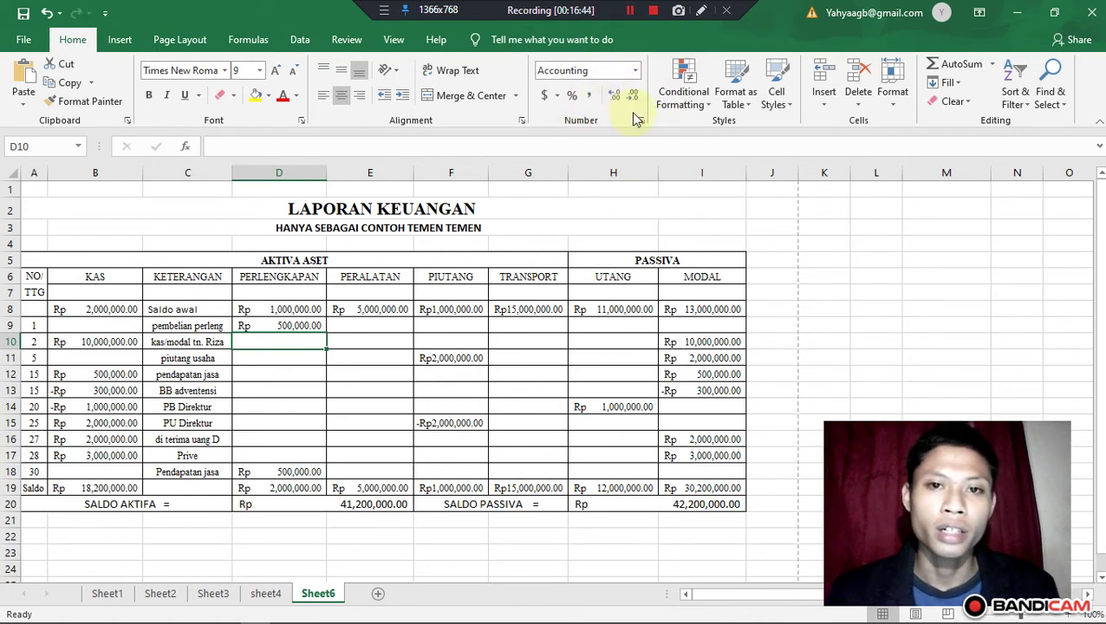
{"action": "left_click", "coordinate": [556, 97]}
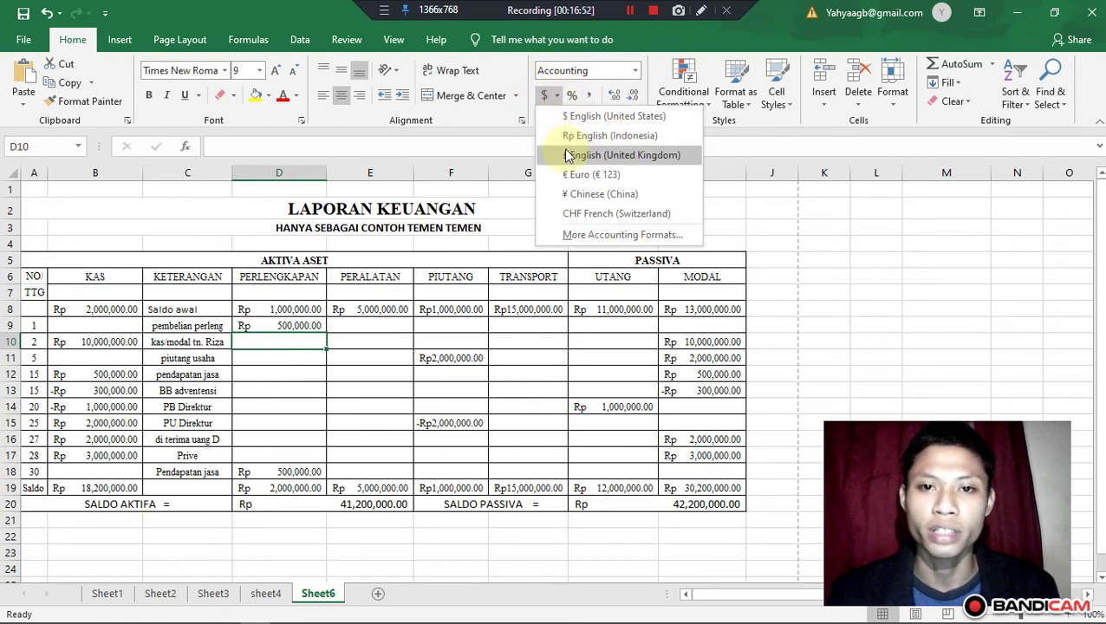
{"action": "left_click", "coordinate": [625, 137]}
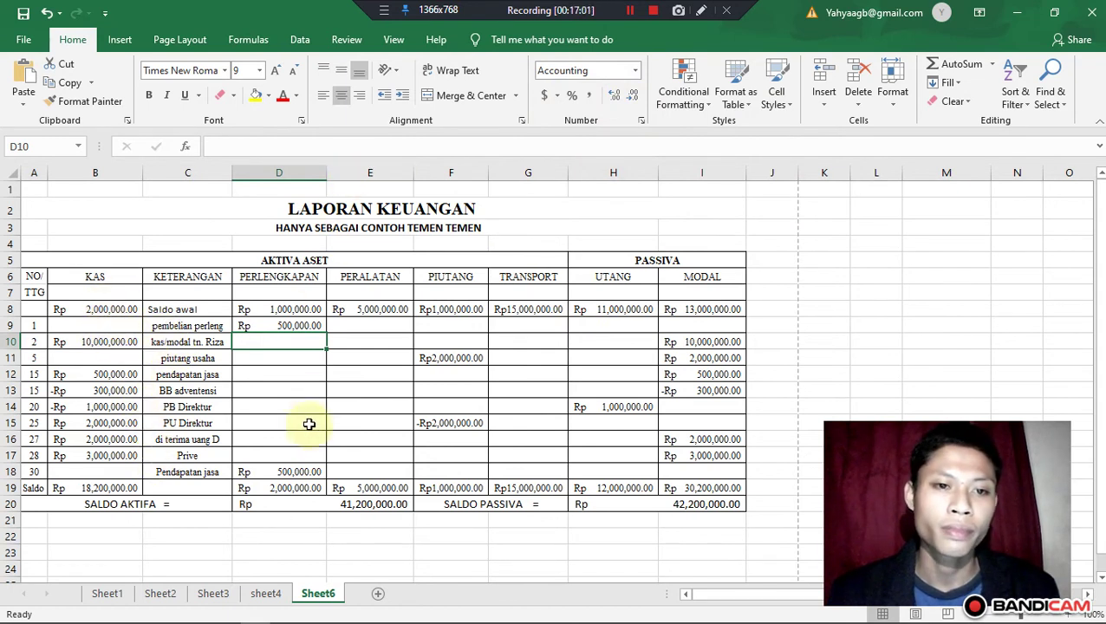
- Review the currency-formatted amounts in the PERLENGKAPAN, PERALATAN and KAS columns, the subtitle, the TTG heading and the Saldo formula in B19
{"action": "left_click", "coordinate": [290, 325]}
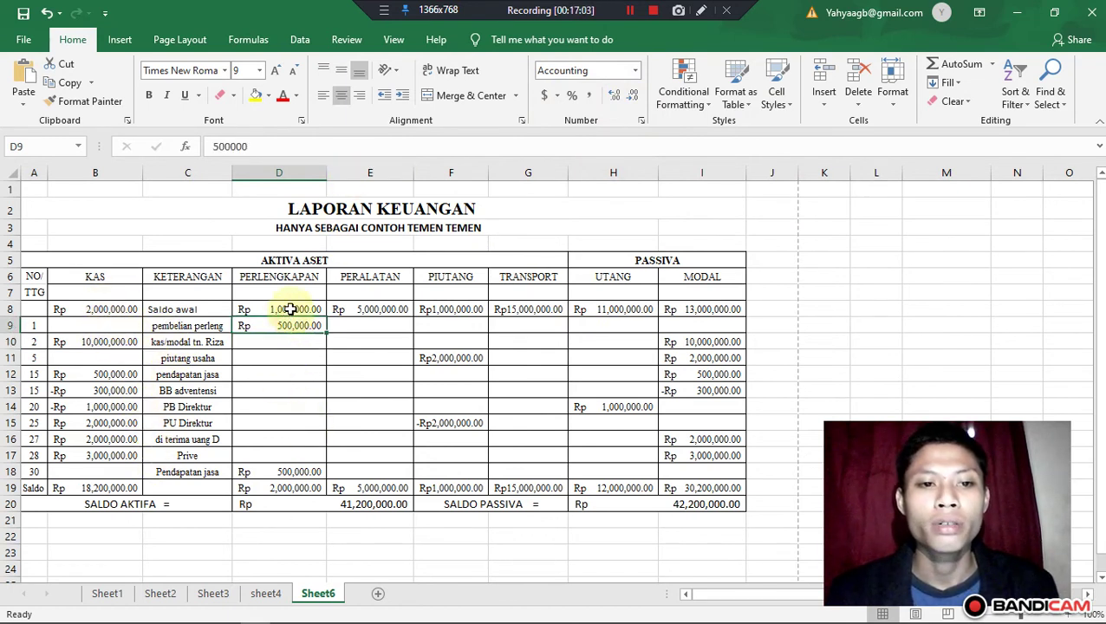
{"action": "left_click", "coordinate": [294, 310]}
{"action": "left_click", "coordinate": [348, 308]}
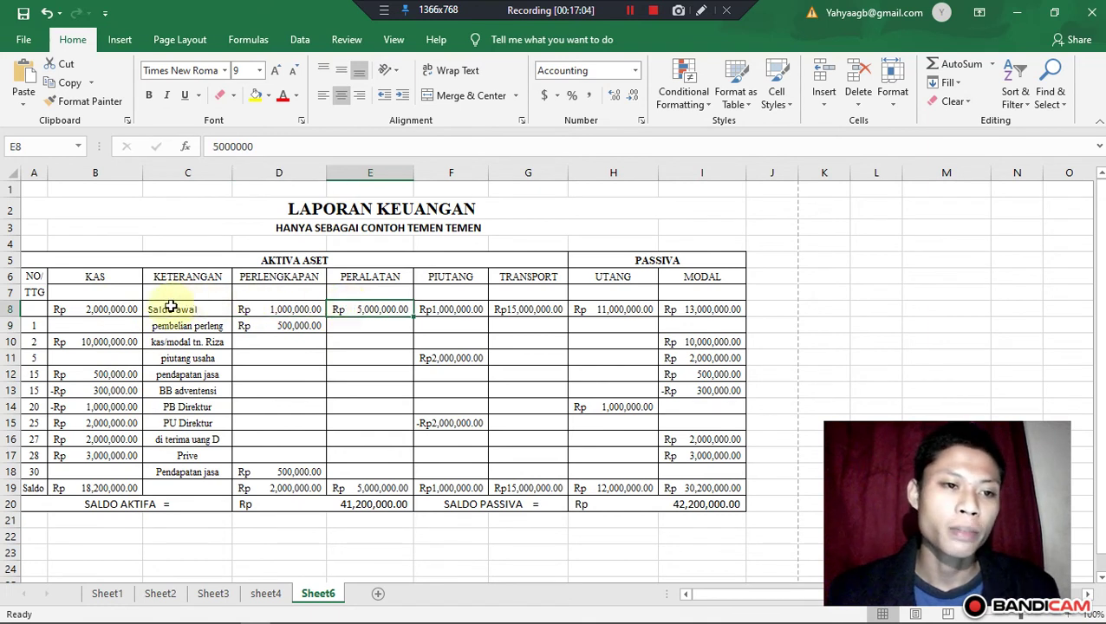
{"action": "left_click", "coordinate": [107, 308]}
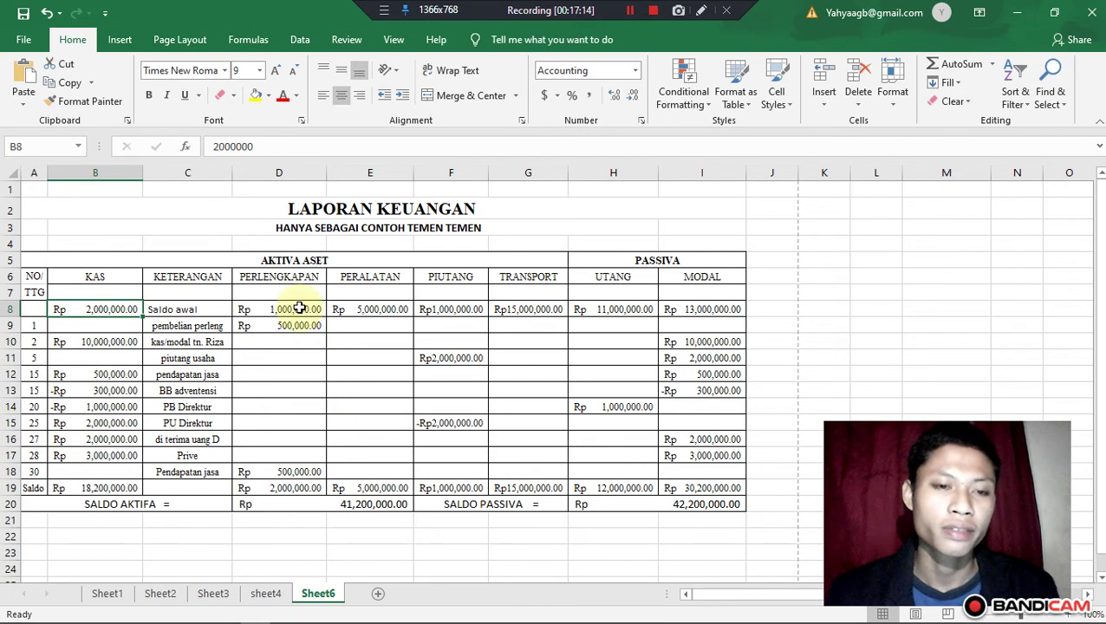
{"action": "left_click", "coordinate": [250, 225]}
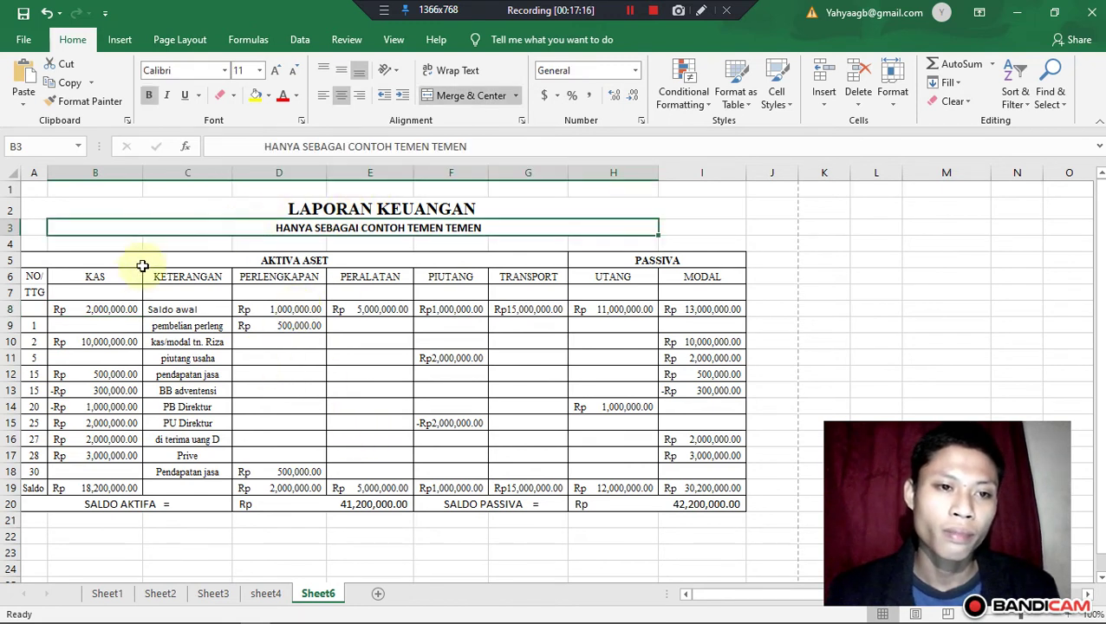
{"action": "left_click", "coordinate": [96, 310]}
{"action": "left_click", "coordinate": [98, 346]}
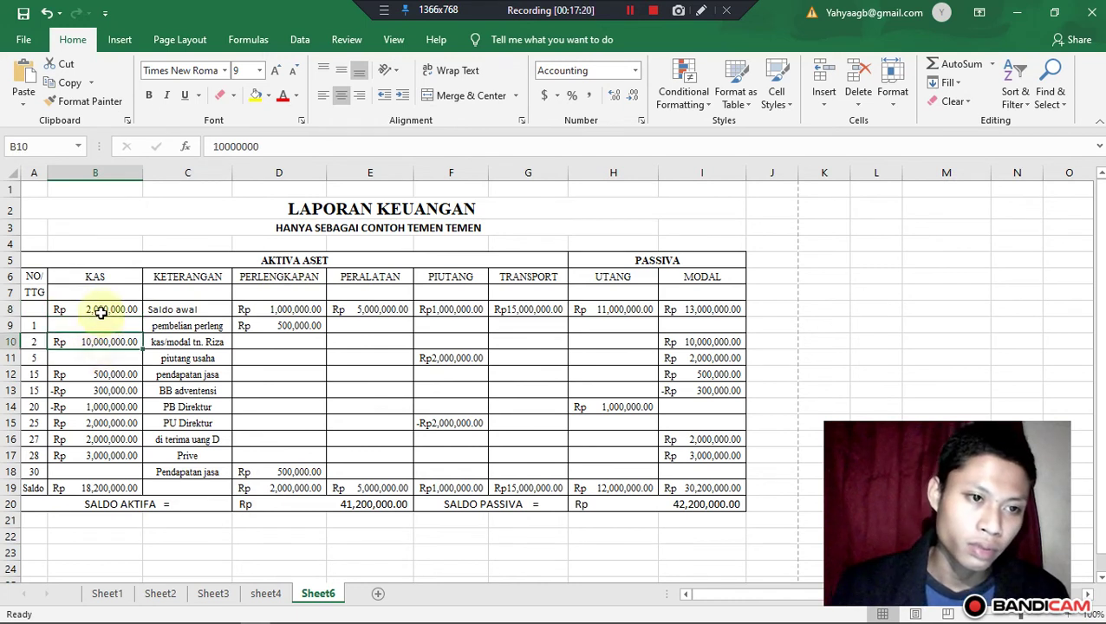
{"action": "left_click", "coordinate": [101, 312]}
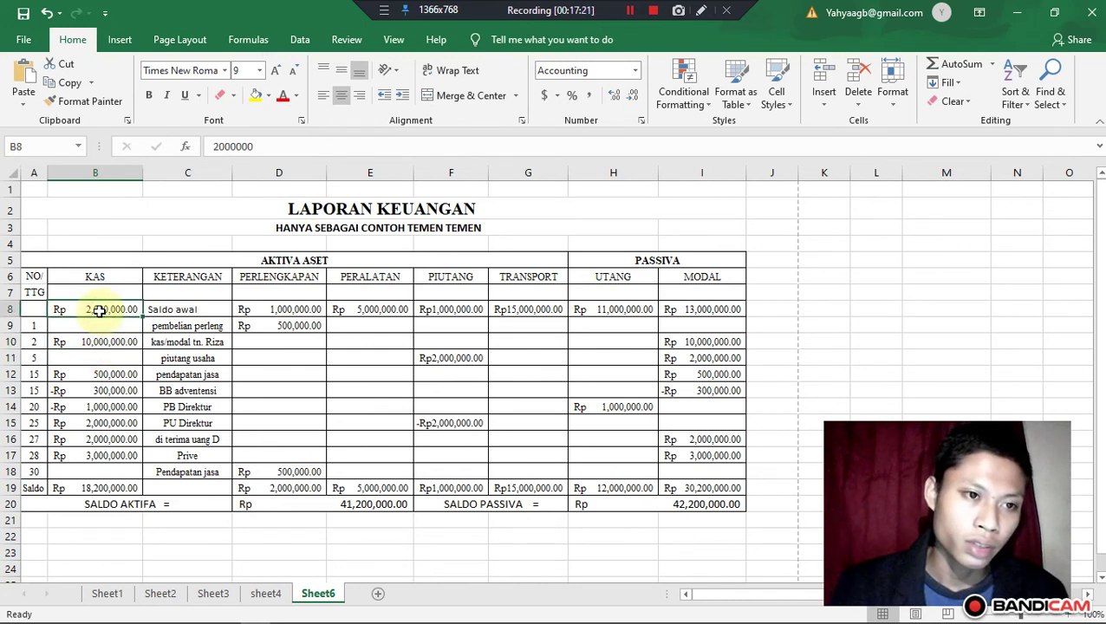
{"action": "left_click", "coordinate": [37, 295]}
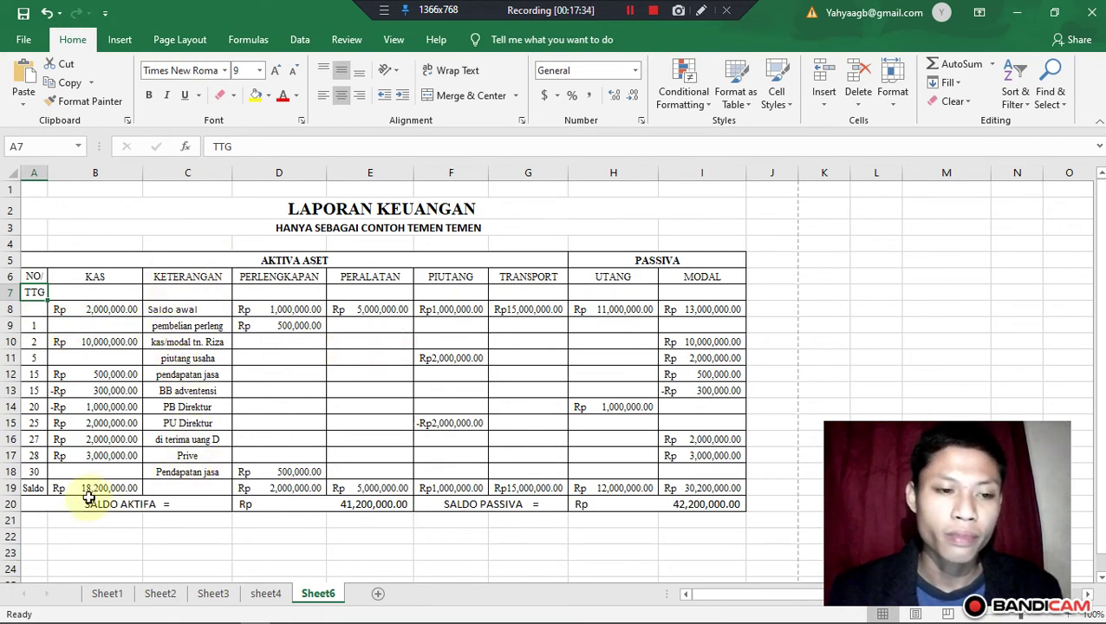
{"action": "left_click", "coordinate": [90, 487]}
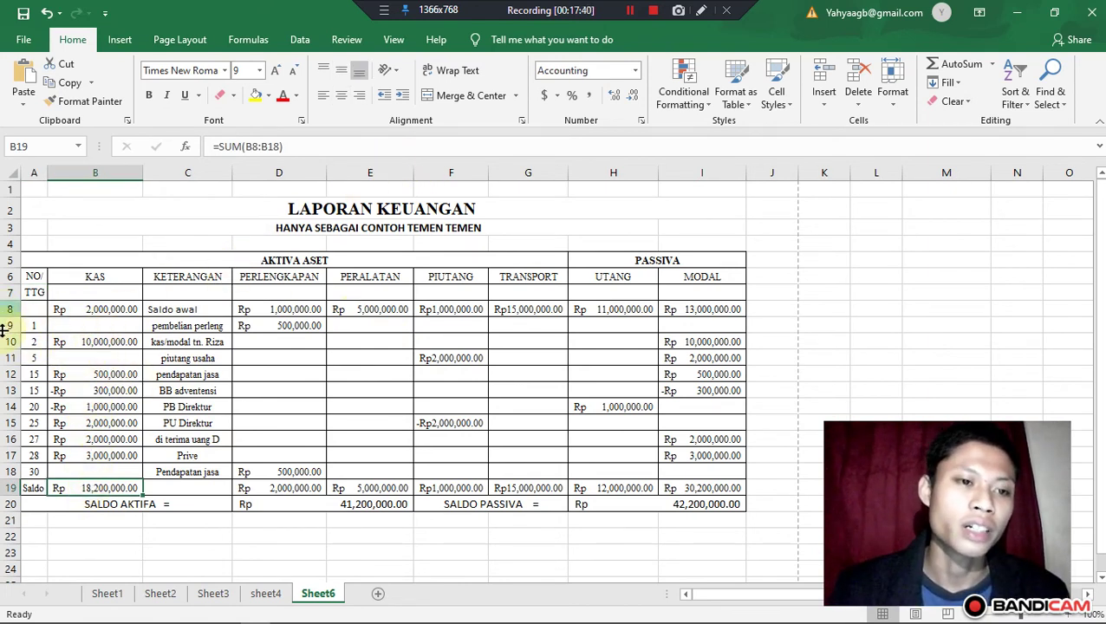
- Replace the KAS amount for "BB adventensi" in B13 with "(300000"
{"action": "left_click", "coordinate": [86, 392]}
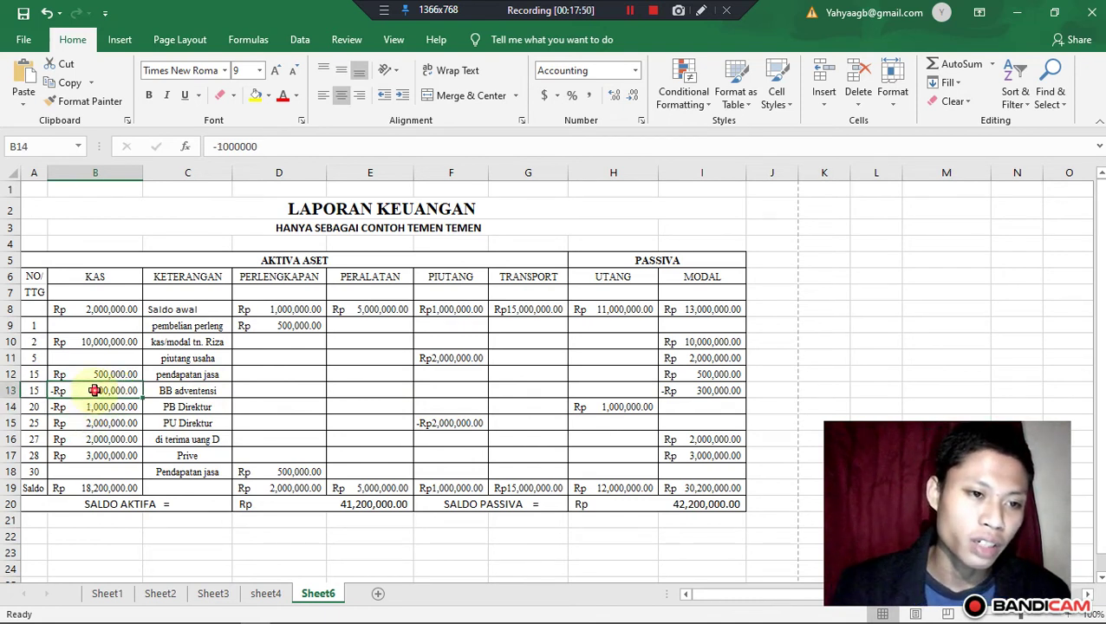
{"action": "double_click", "coordinate": [95, 390]}
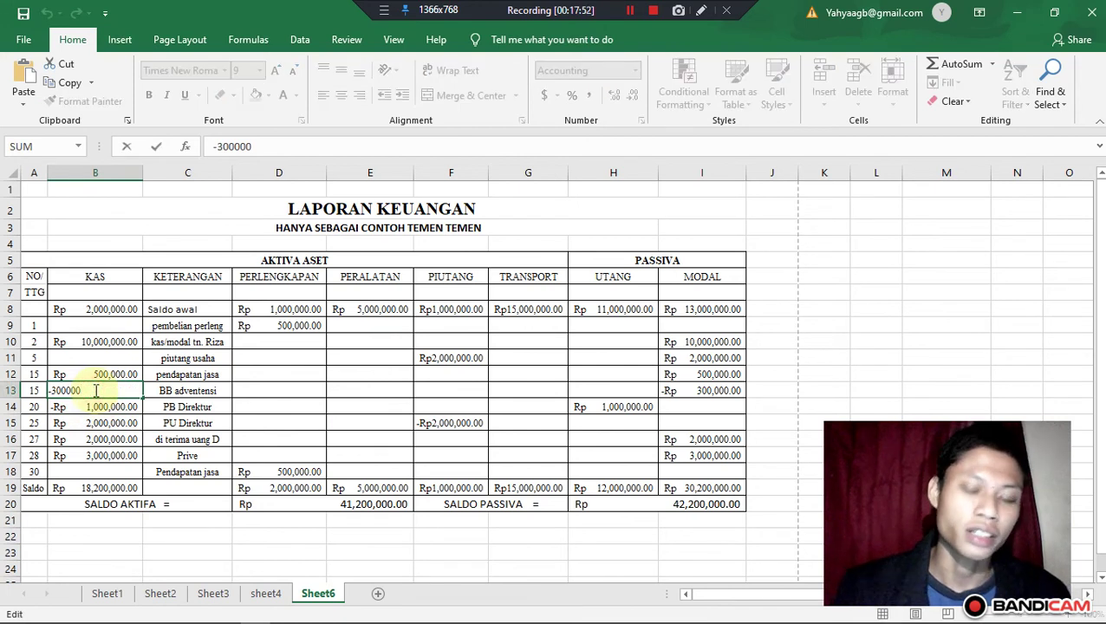
{"action": "key", "text": "BackSpace"}
{"action": "key", "text": "BackSpace"}
{"action": "key", "text": "BackSpace"}
{"action": "key", "text": "BackSpace"}
{"action": "key", "text": "BackSpace"}
{"action": "key", "text": "BackSpace"}
{"action": "key", "text": "BackSpace"}
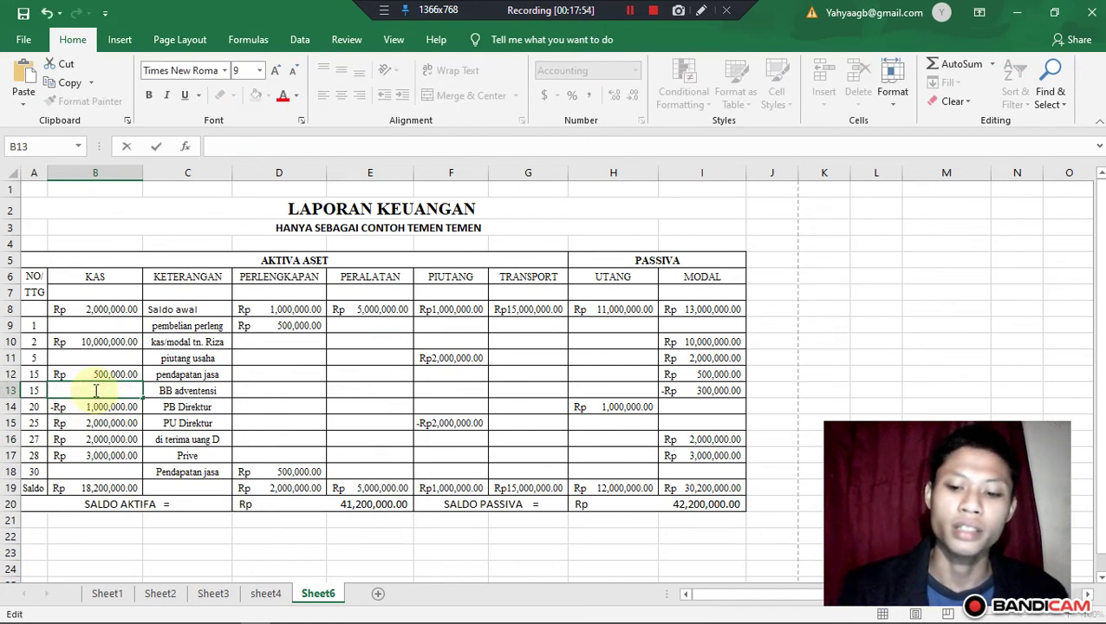
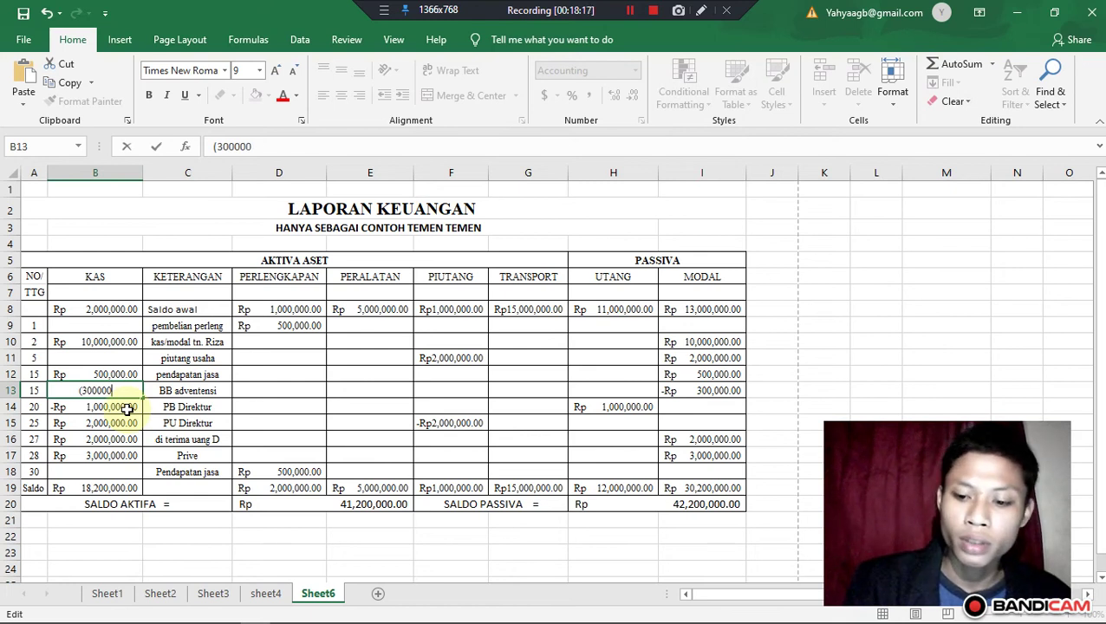
{"action": "key", "text": "Return"}
- Replace the KAS amount for "PB Direktur" in B14 with the formula =B13
{"action": "type", "text": "0"}
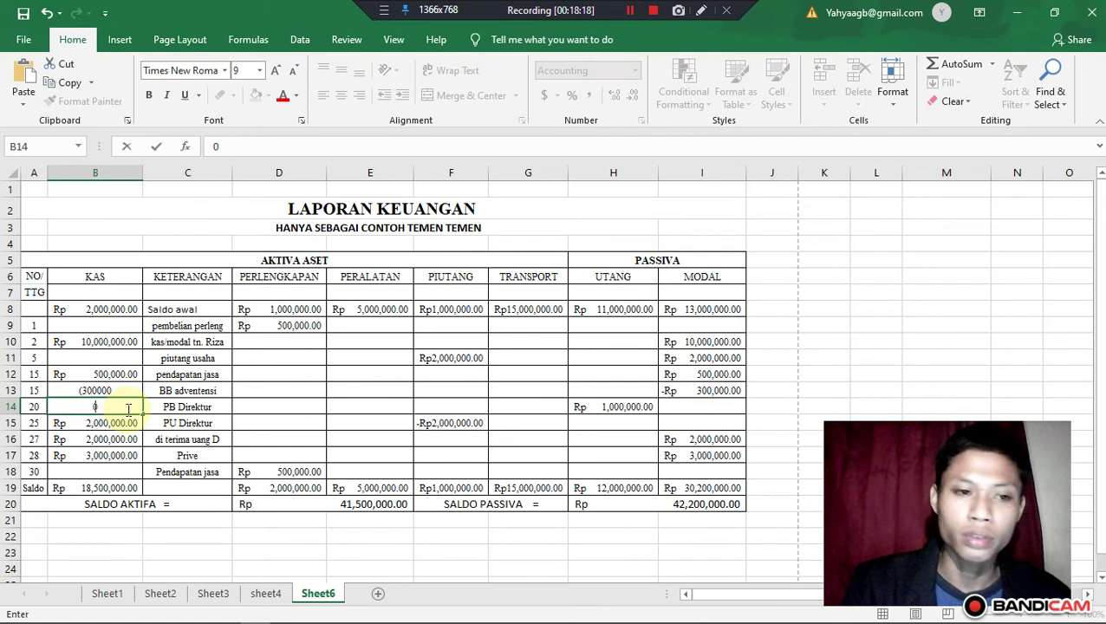
{"action": "type", "text": "="}
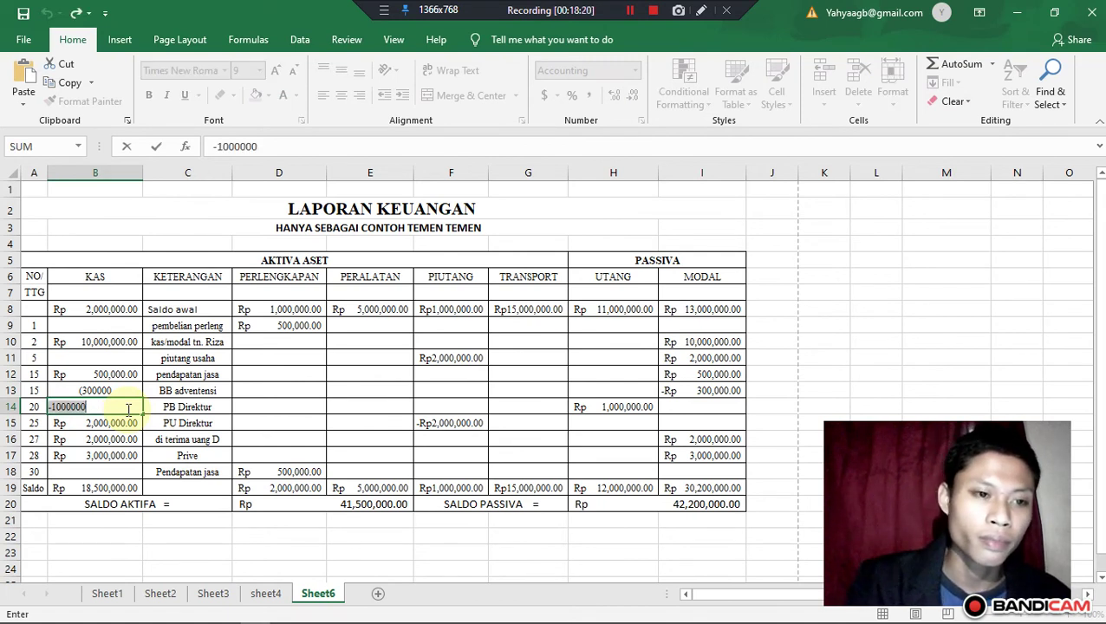
{"action": "left_click", "coordinate": [130, 391]}
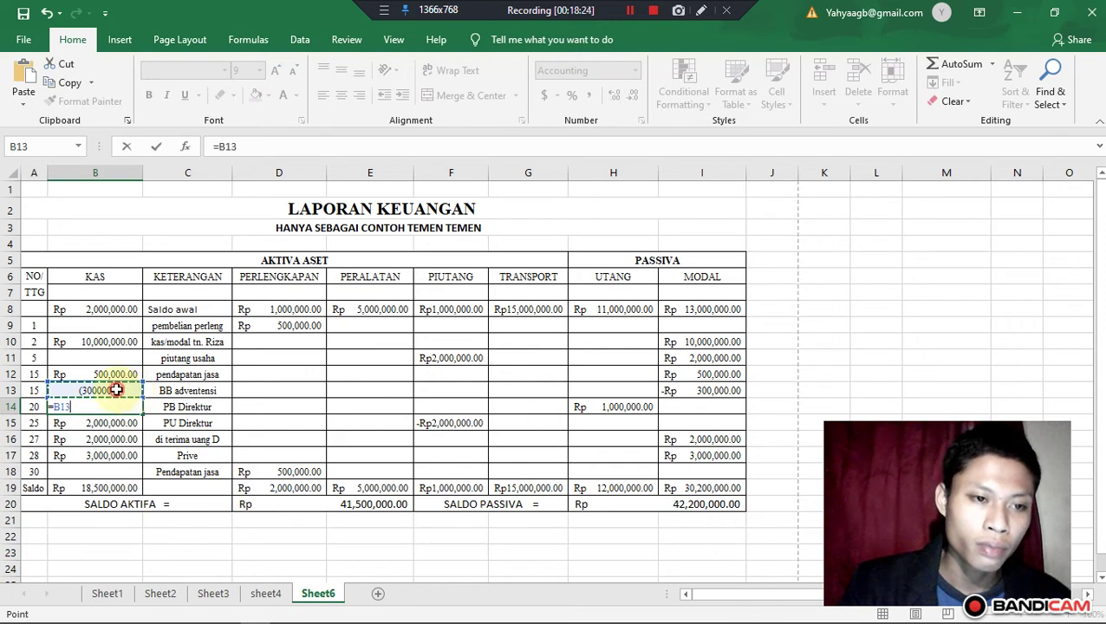
{"action": "key", "text": "F2"}
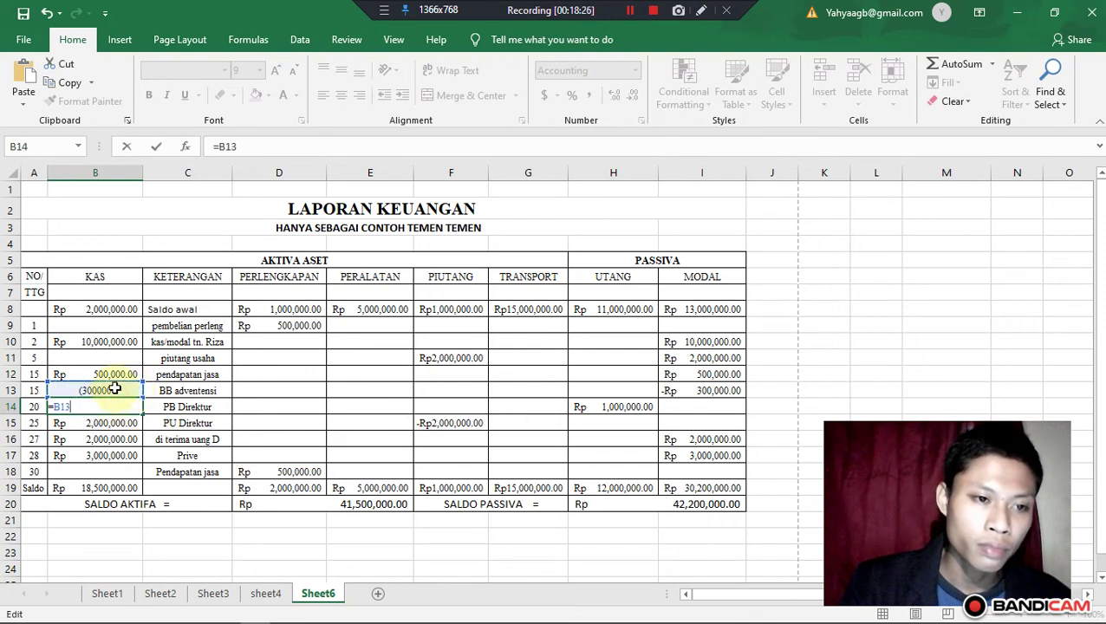
{"action": "key", "text": "Return"}
- Complete the KAS amount for "BB adventensi" in B13 as (300000) with the closing parenthesis
{"action": "double_click", "coordinate": [122, 391]}
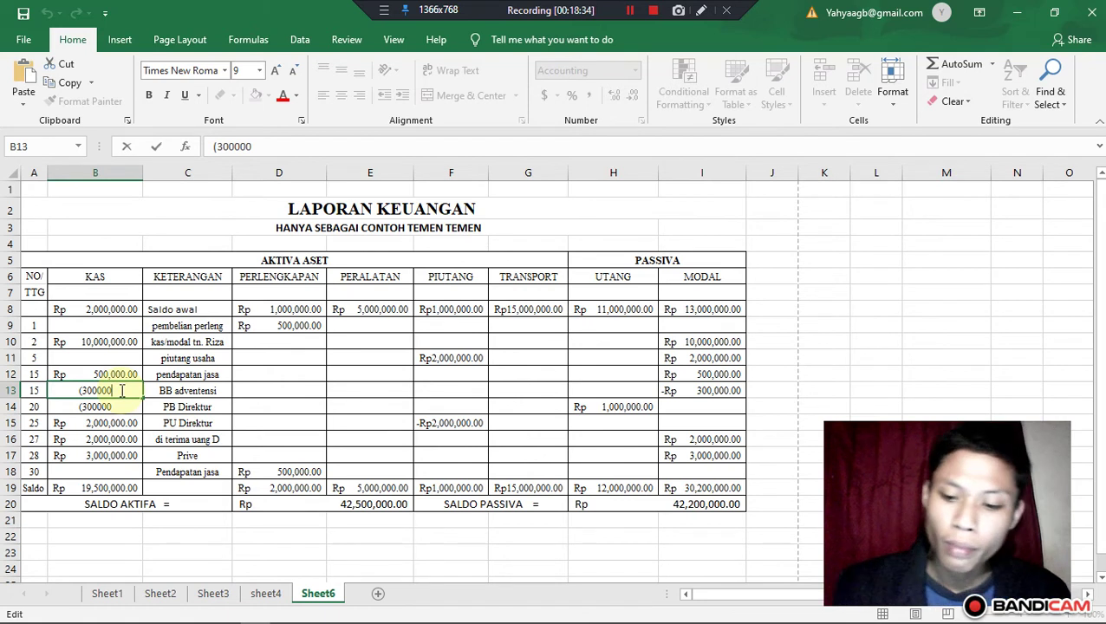
{"action": "type", "text": ")"}
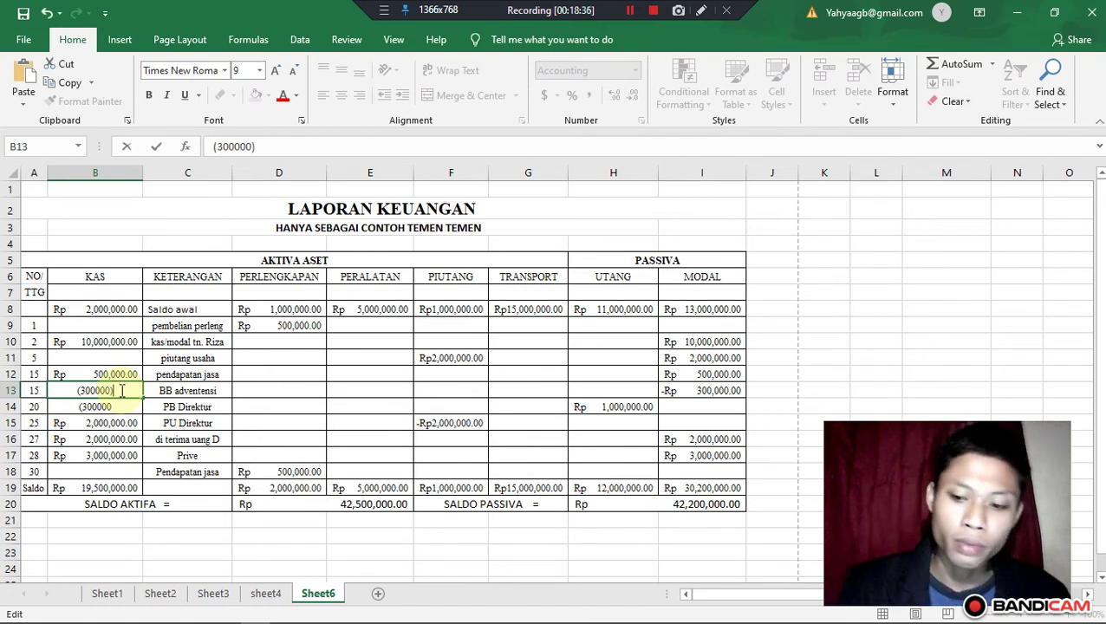
{"action": "key", "text": "Return"}
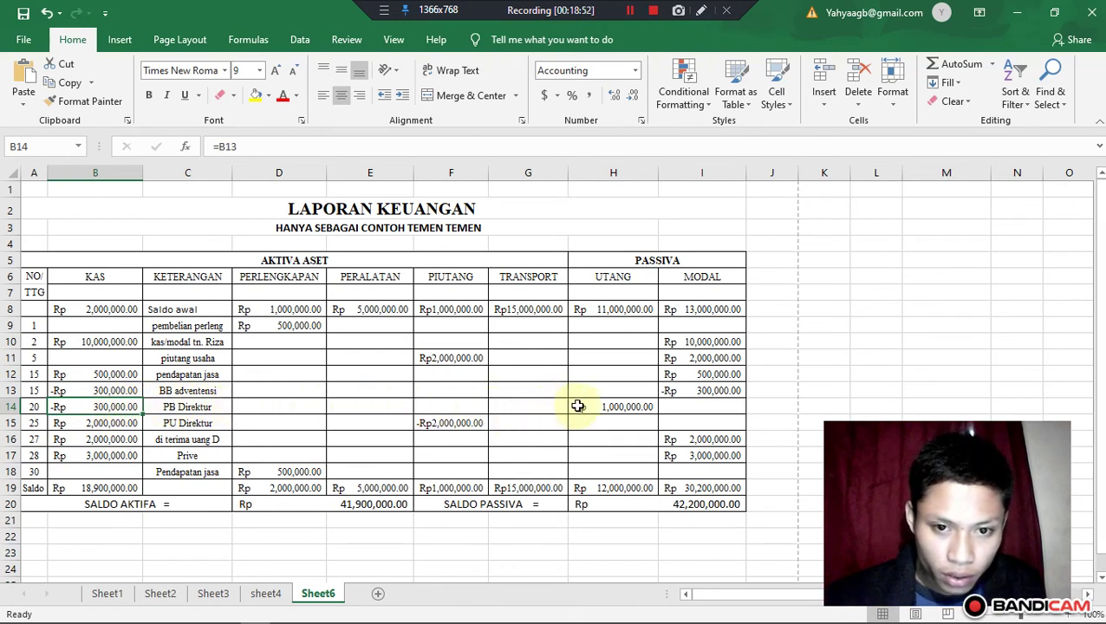
- Replace the formula in the KAS cell for "PB Direktur", B14, with the negative amount (1000000)
{"action": "double_click", "coordinate": [132, 406]}
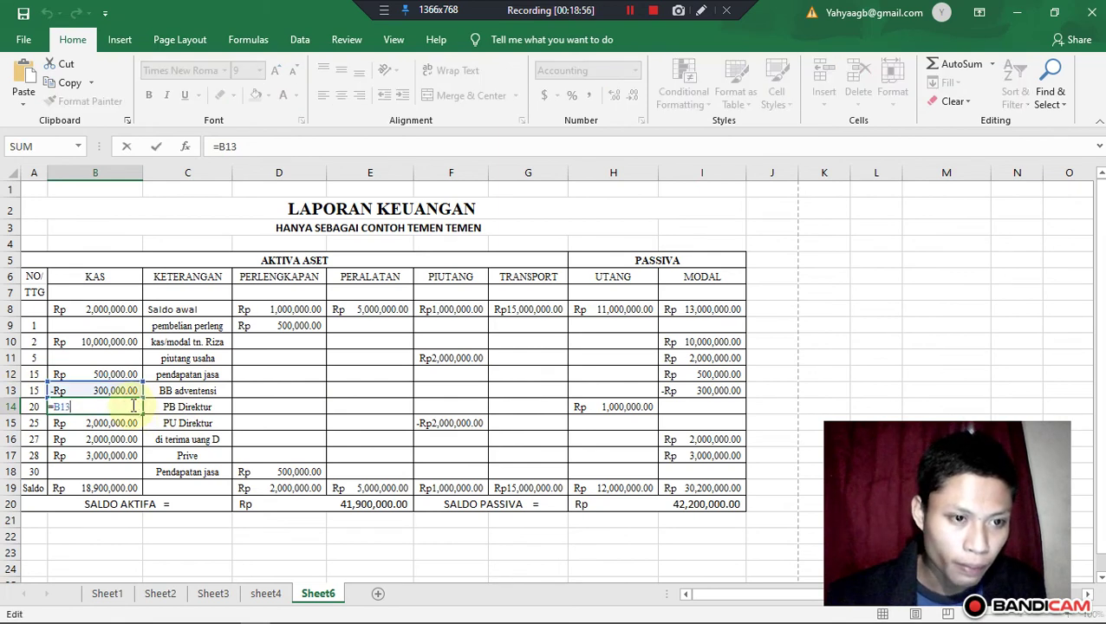
{"action": "key", "text": "BackSpace"}
{"action": "key", "text": "BackSpace"}
{"action": "key", "text": "BackSpace"}
{"action": "key", "text": "BackSpace"}
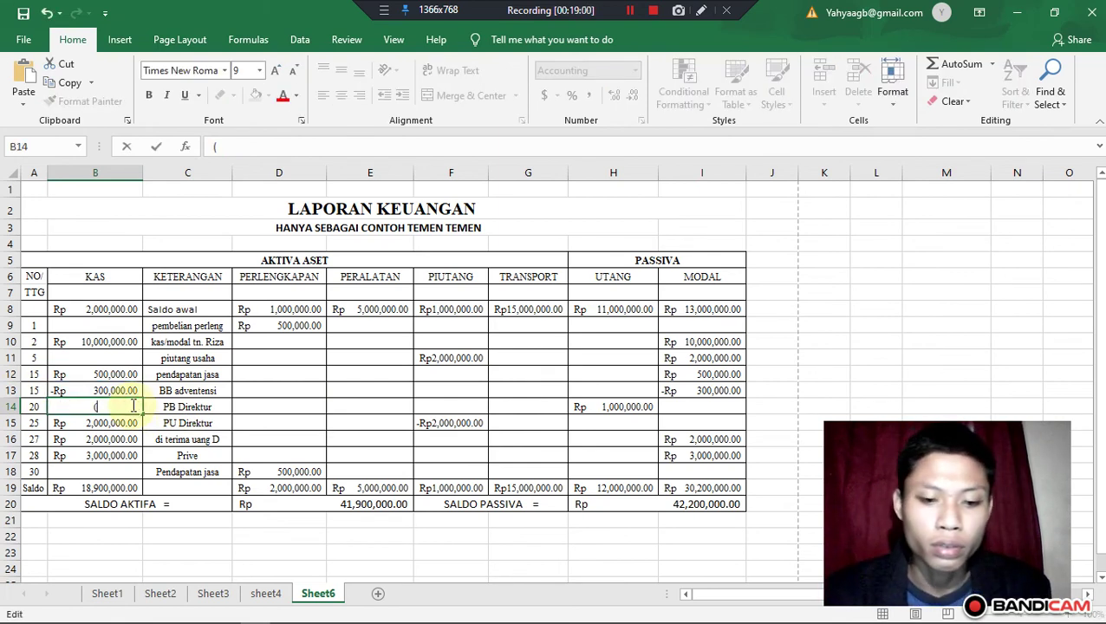
{"action": "type", "text": "(1000000"}
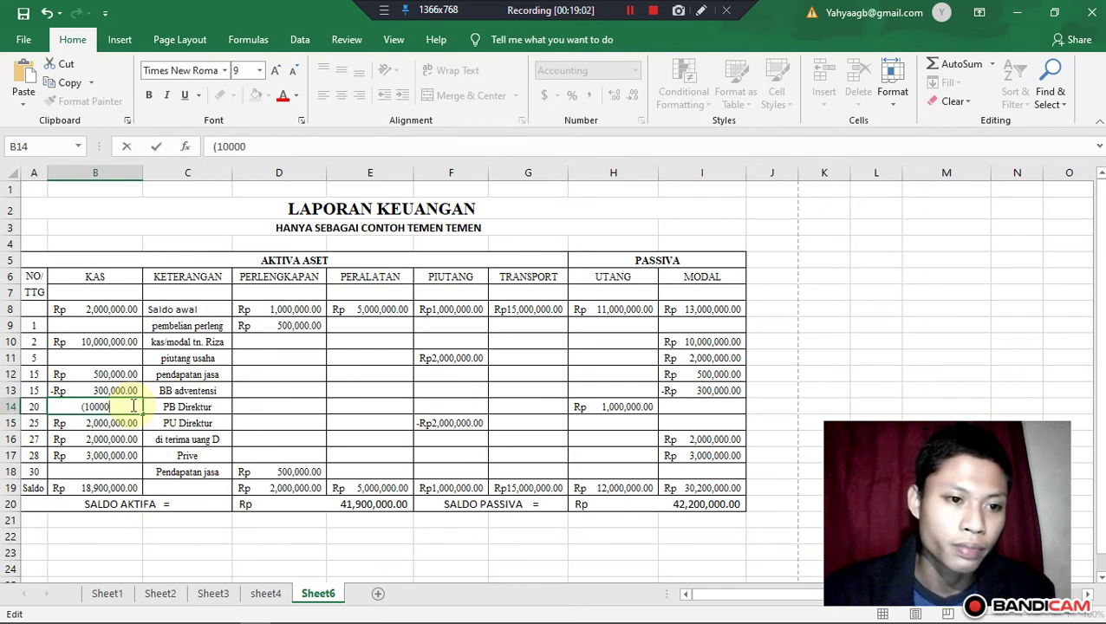
{"action": "type", "text": ")"}
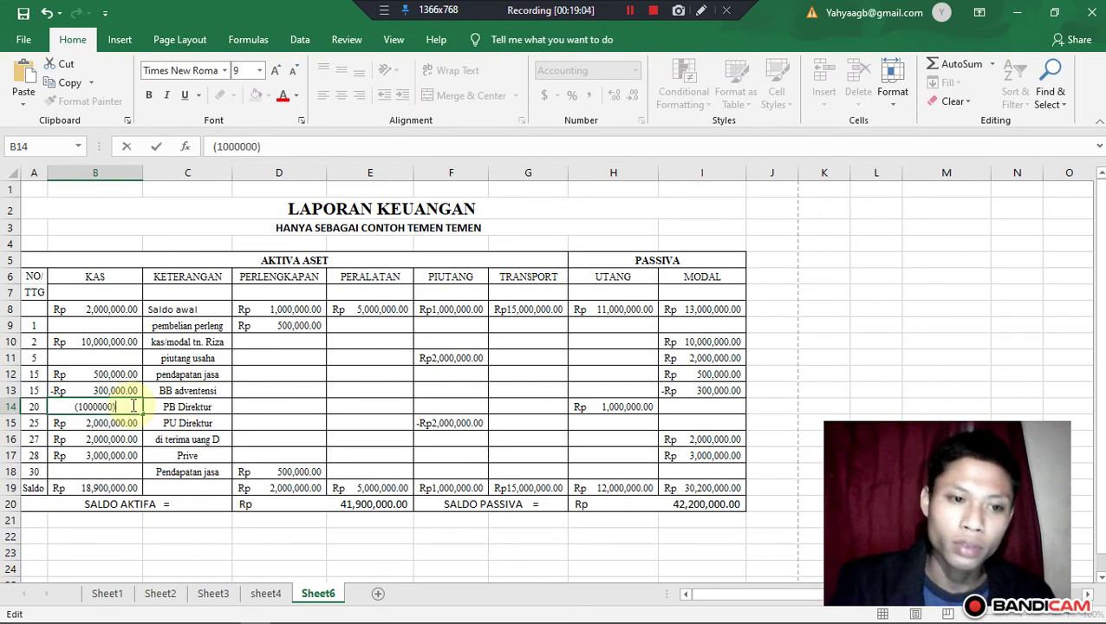
{"action": "key", "text": "Return"}
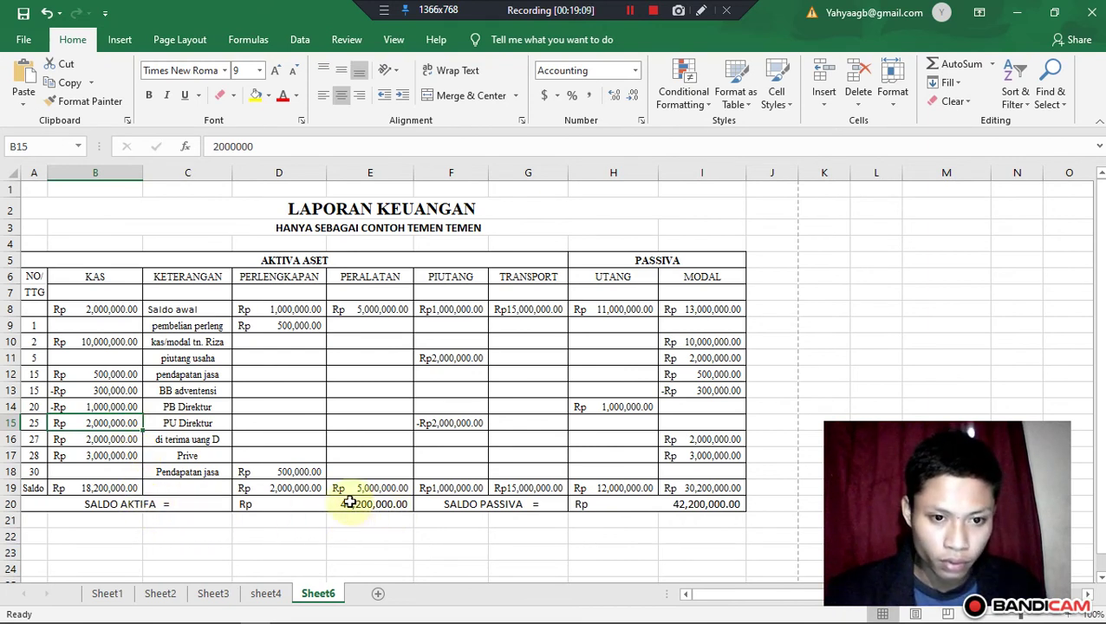
- Clear the existing Saldo formula of the KAS column in B19
{"action": "left_click", "coordinate": [104, 292]}
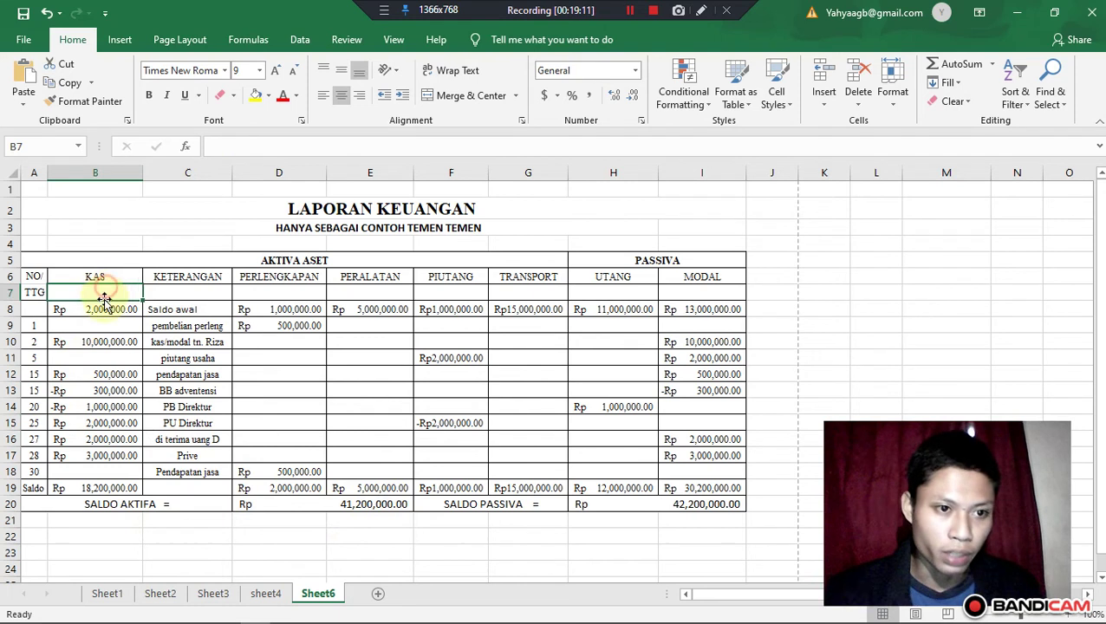
{"action": "left_click", "coordinate": [102, 490]}
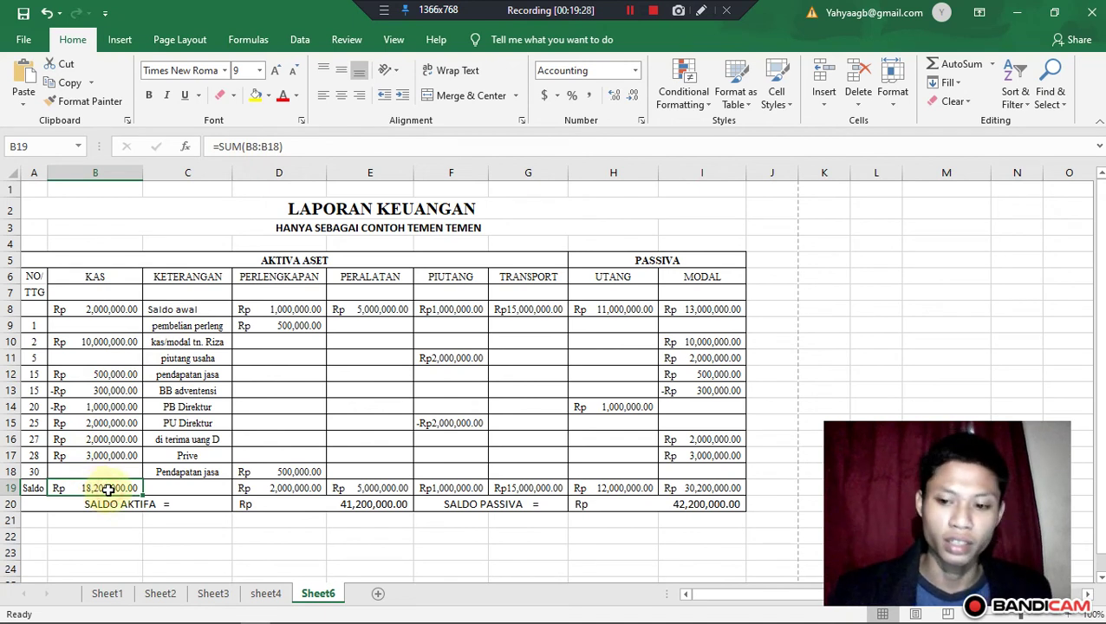
{"action": "key", "text": "BackSpace"}
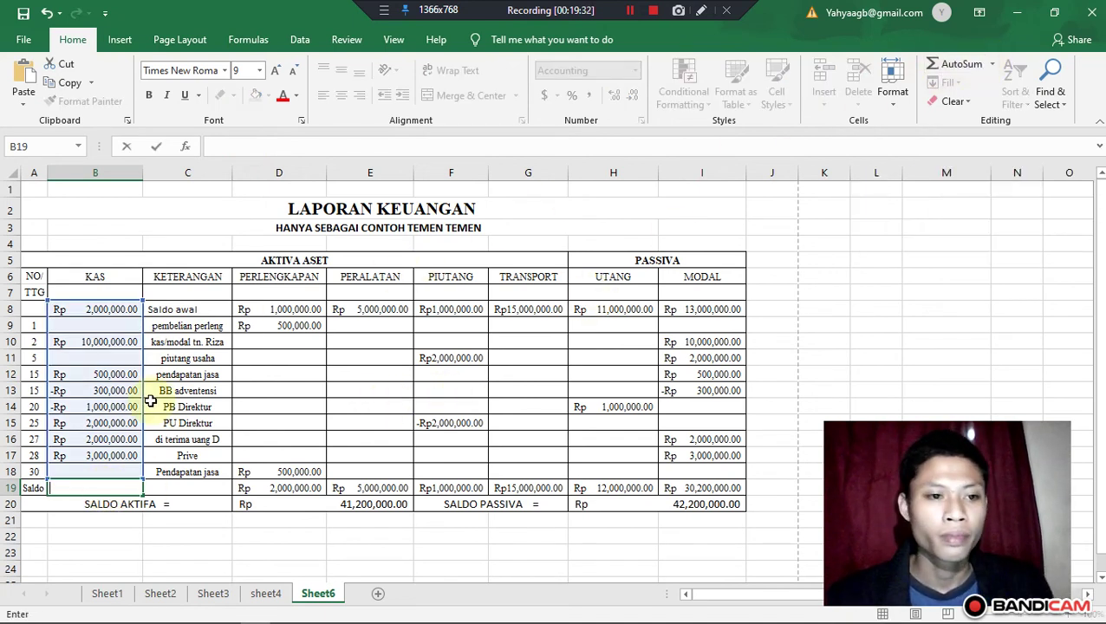
{"action": "left_click", "coordinate": [85, 488]}
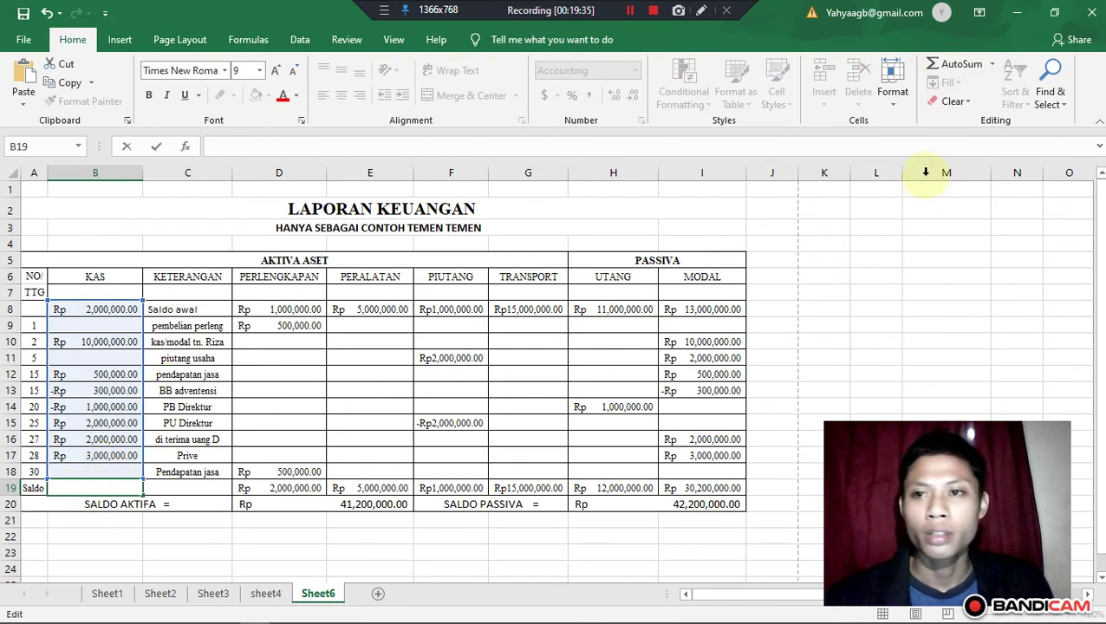
{"action": "left_click", "coordinate": [992, 65]}
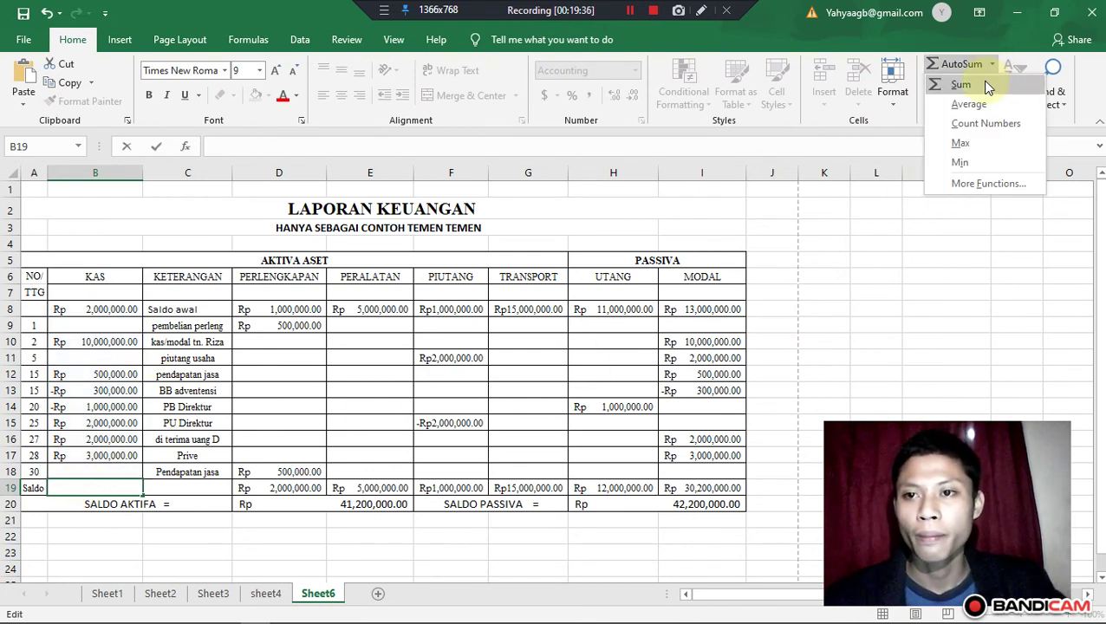
{"action": "left_click", "coordinate": [986, 86]}
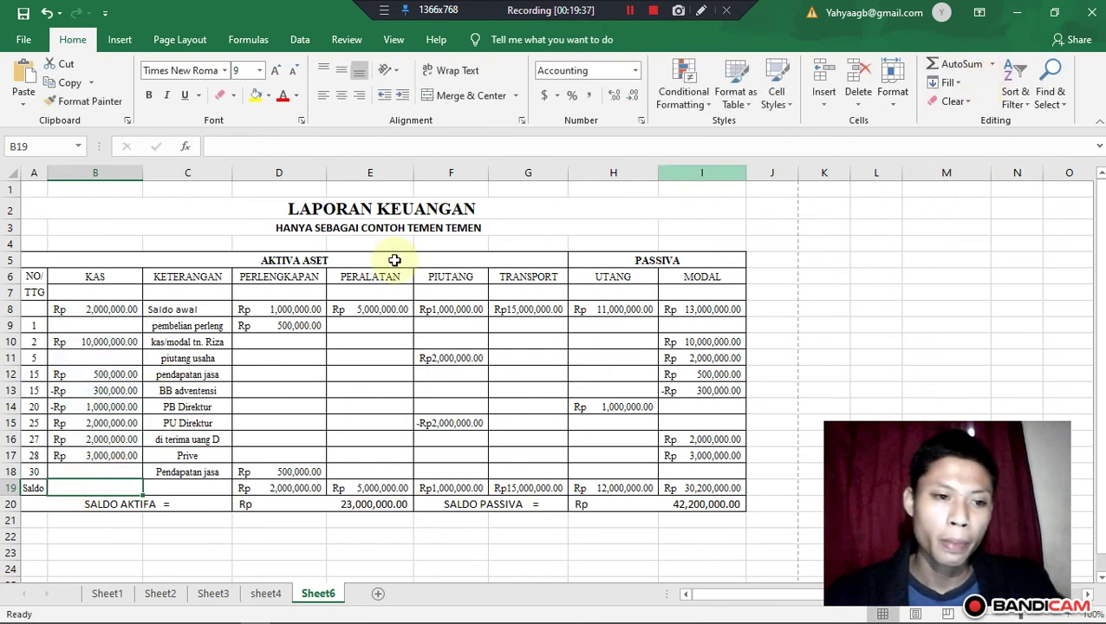
{"action": "left_click", "coordinate": [100, 313]}
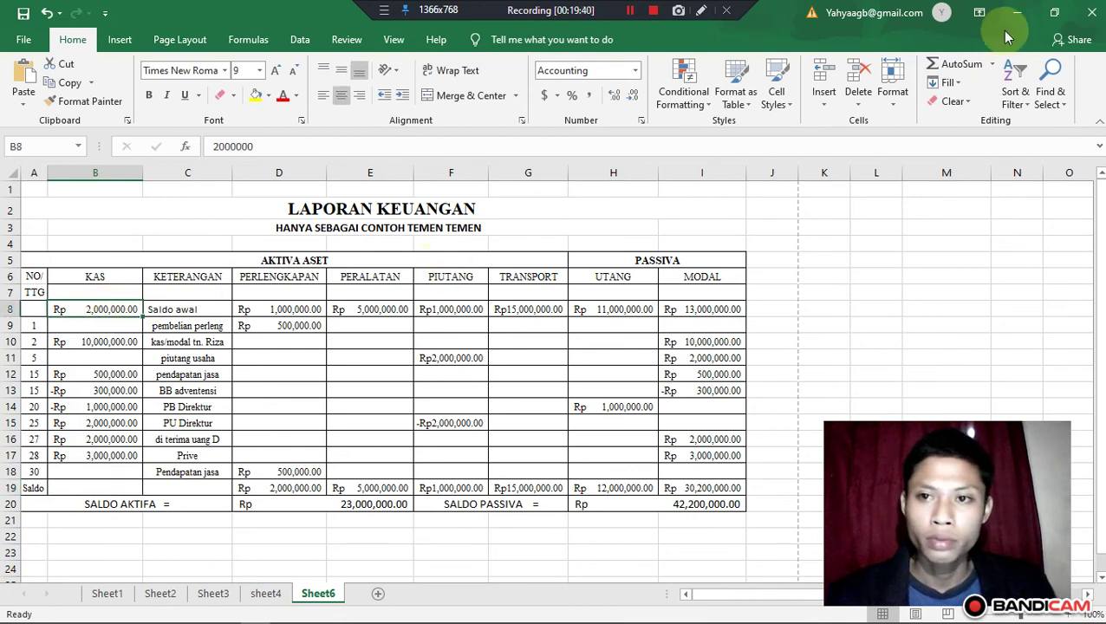
- Total the KAS column in B19 with AutoSum over the range B8:B17
{"action": "left_click", "coordinate": [74, 487]}
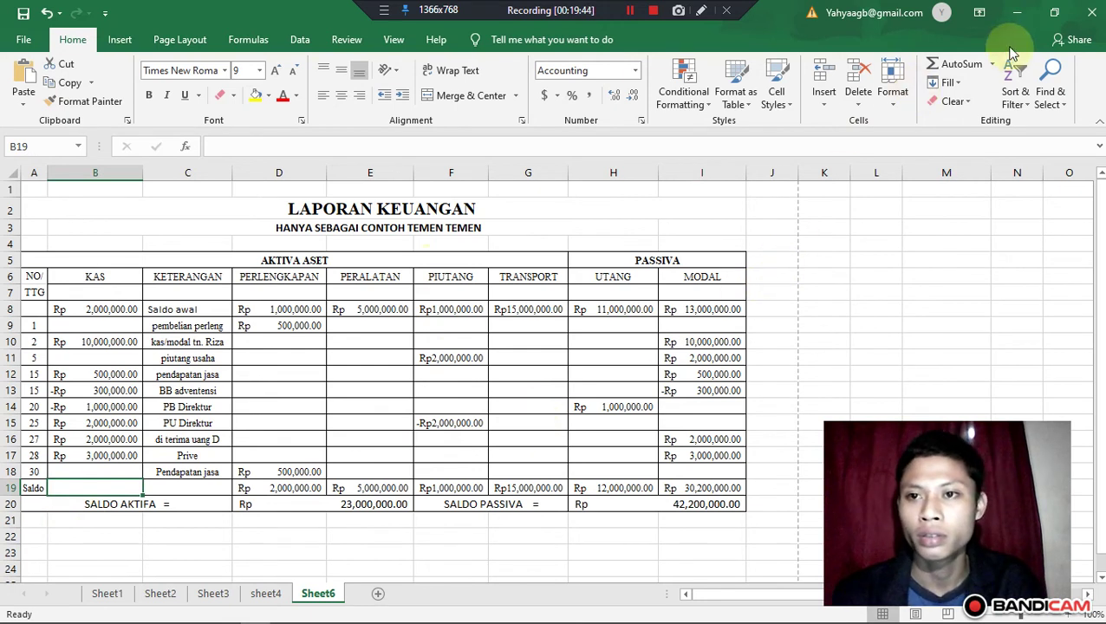
{"action": "left_click", "coordinate": [993, 67]}
{"action": "left_click", "coordinate": [982, 79]}
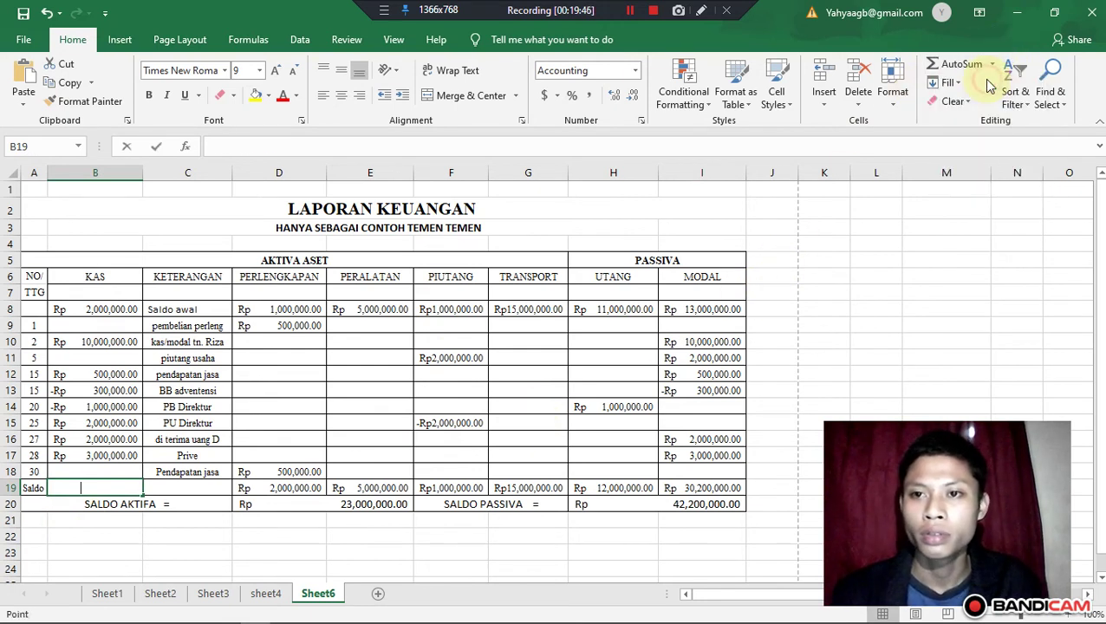
{"action": "left_click", "coordinate": [104, 301]}
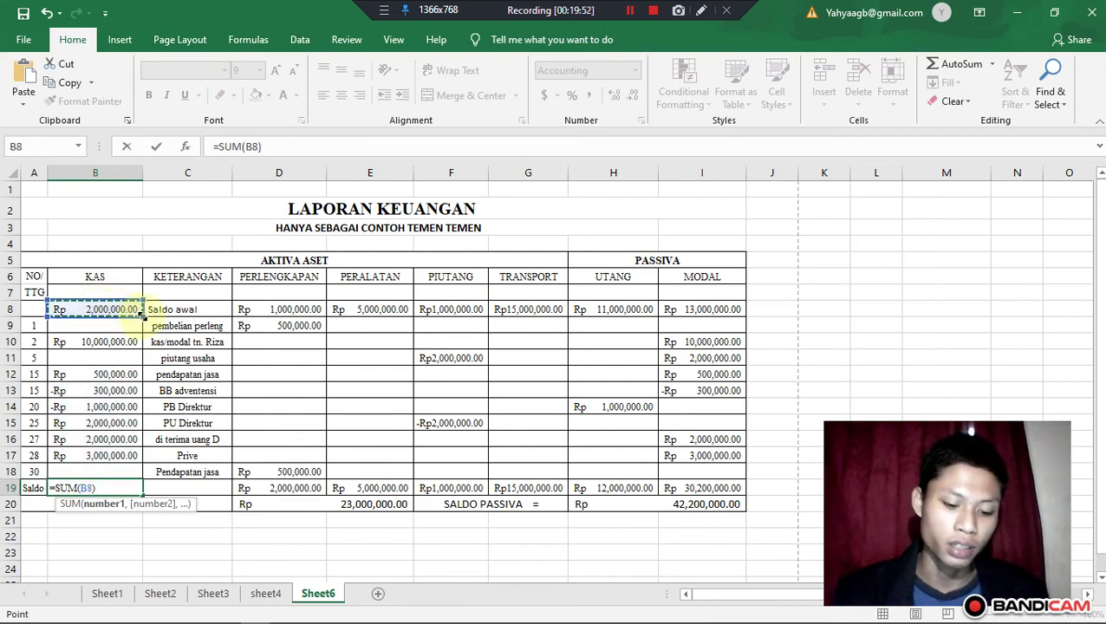
{"action": "left_click_drag", "start_coordinate": [141, 315], "coordinate": [123, 463]}
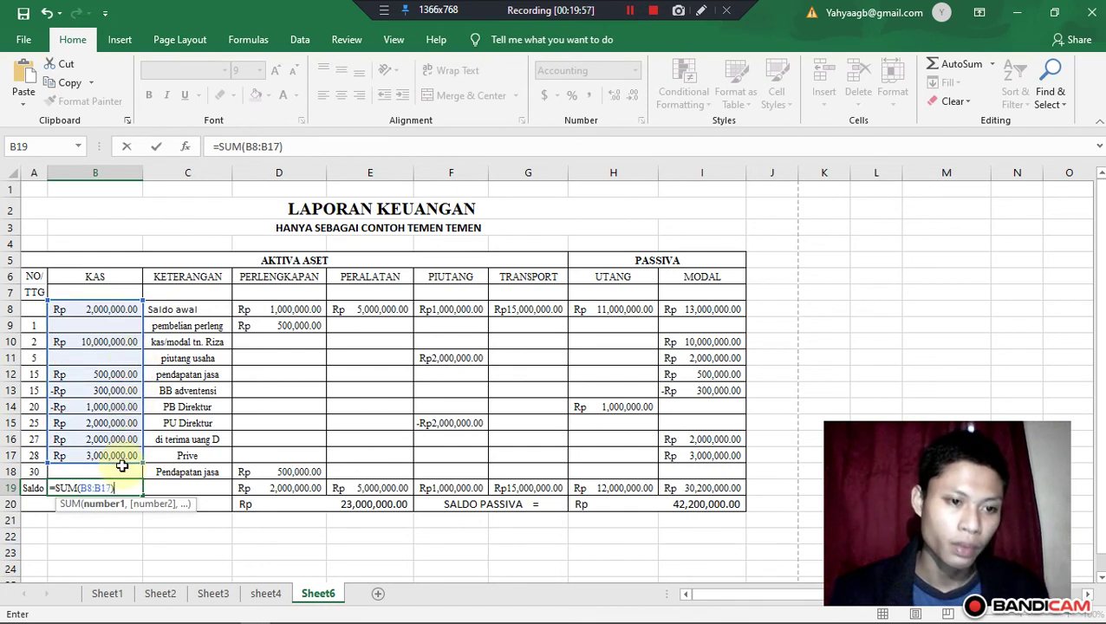
{"action": "key", "text": "Return"}
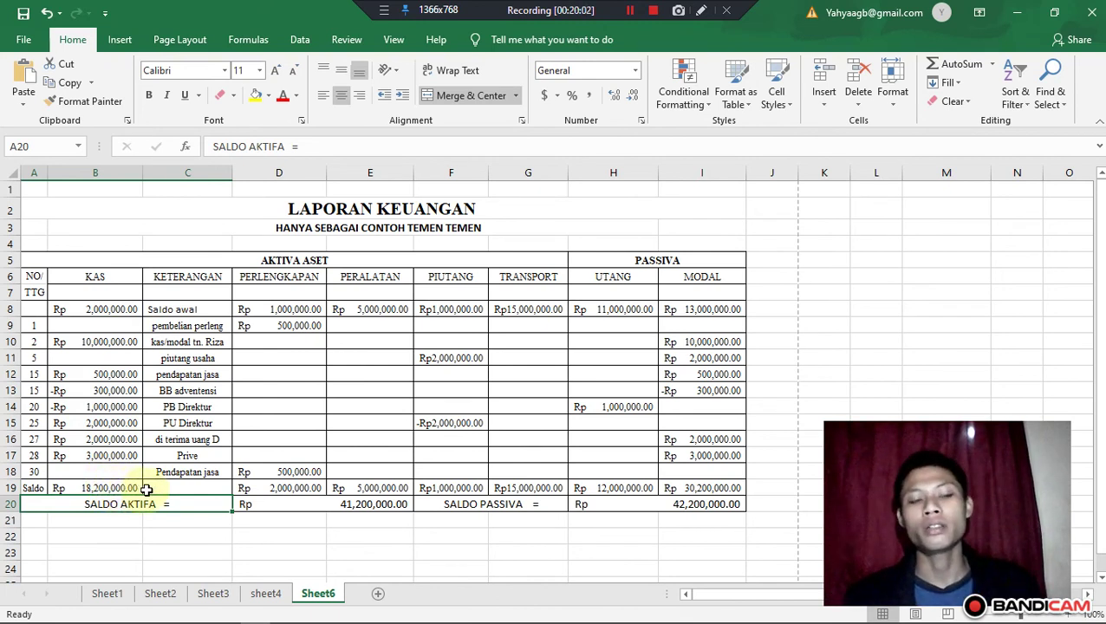
- Clear the SALDO AKTIFA formula in the merged cell D20
{"action": "left_click", "coordinate": [297, 308]}
{"action": "left_click", "coordinate": [292, 471]}
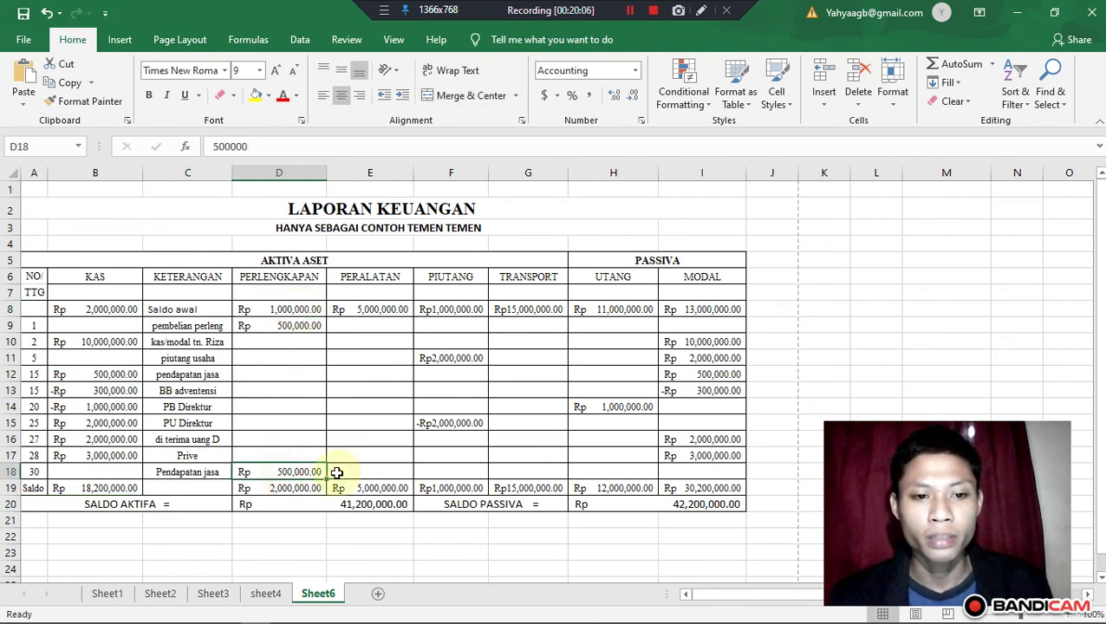
{"action": "left_click", "coordinate": [517, 312]}
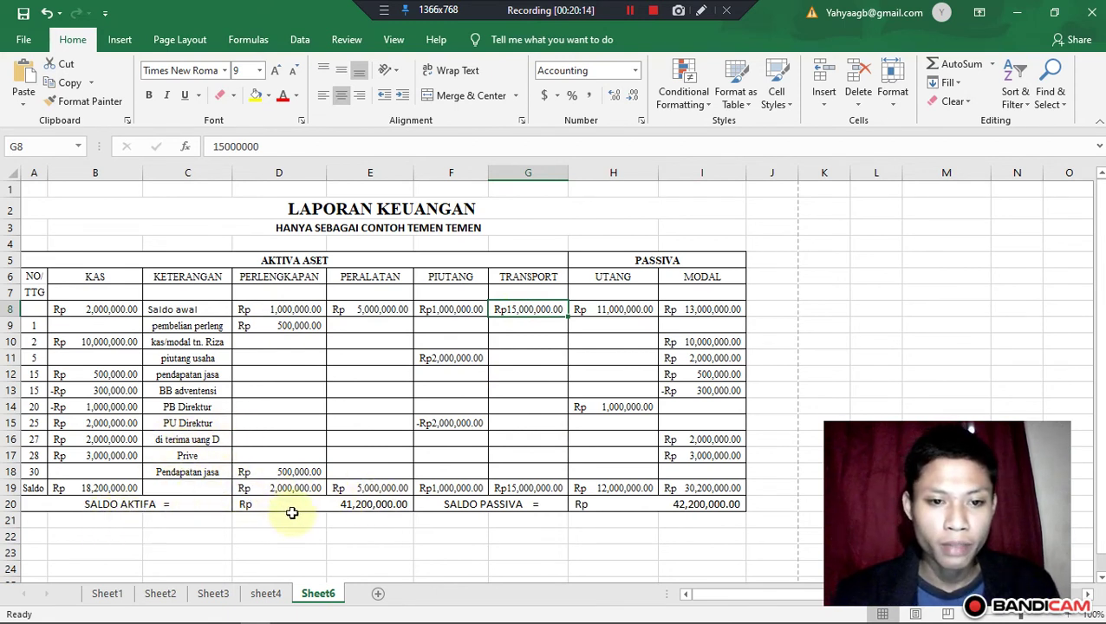
{"action": "left_click", "coordinate": [392, 507]}
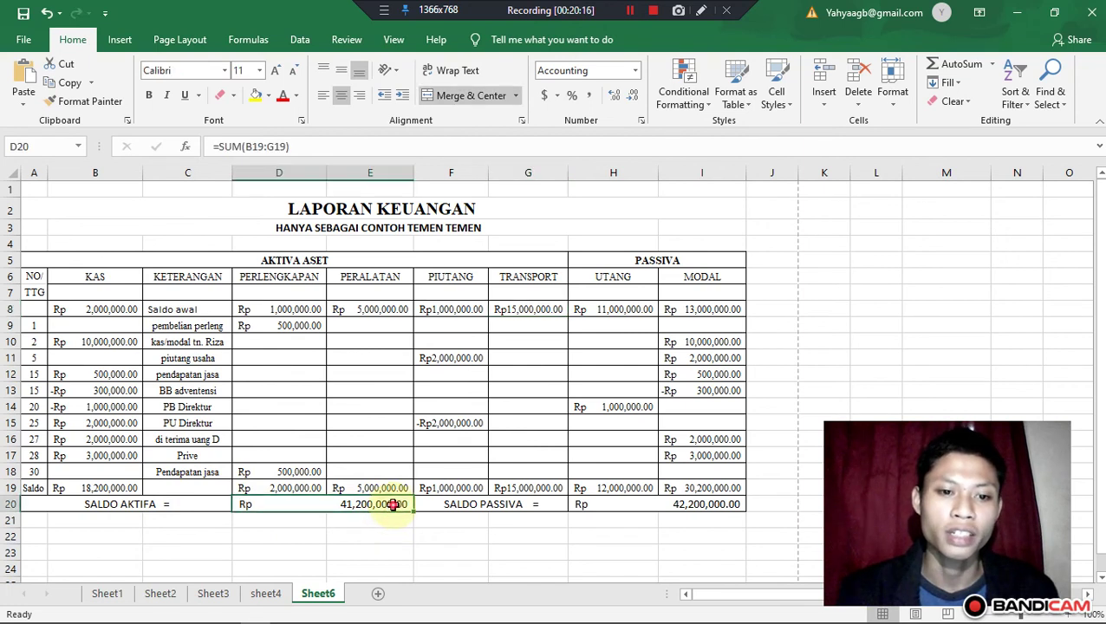
{"action": "key", "text": "BackSpace"}
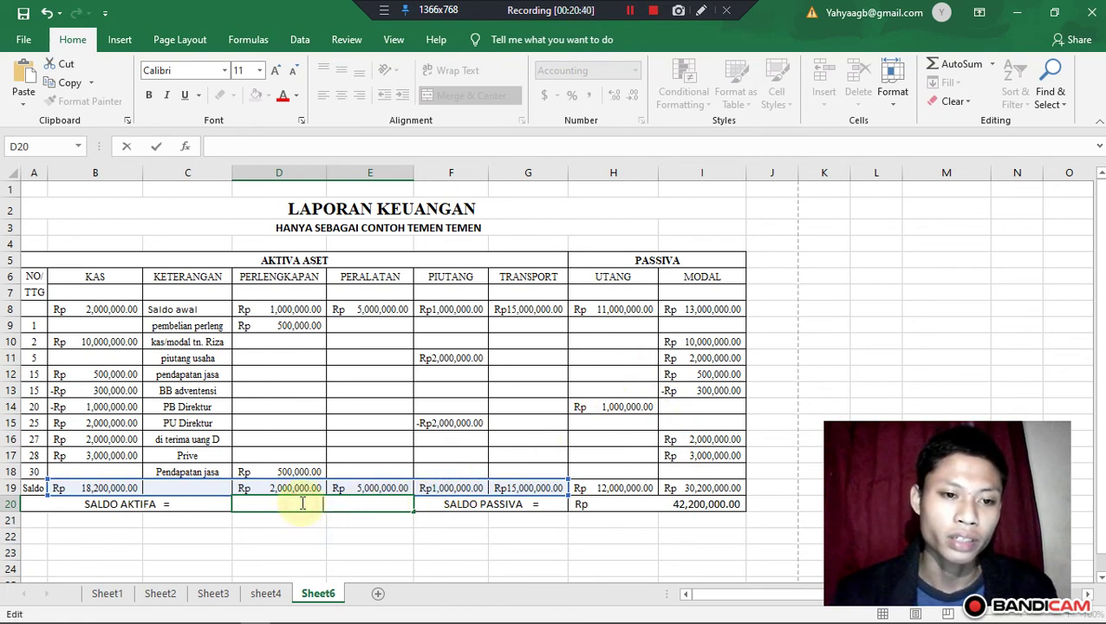
{"action": "left_click", "coordinate": [992, 64]}
{"action": "left_click", "coordinate": [980, 87]}
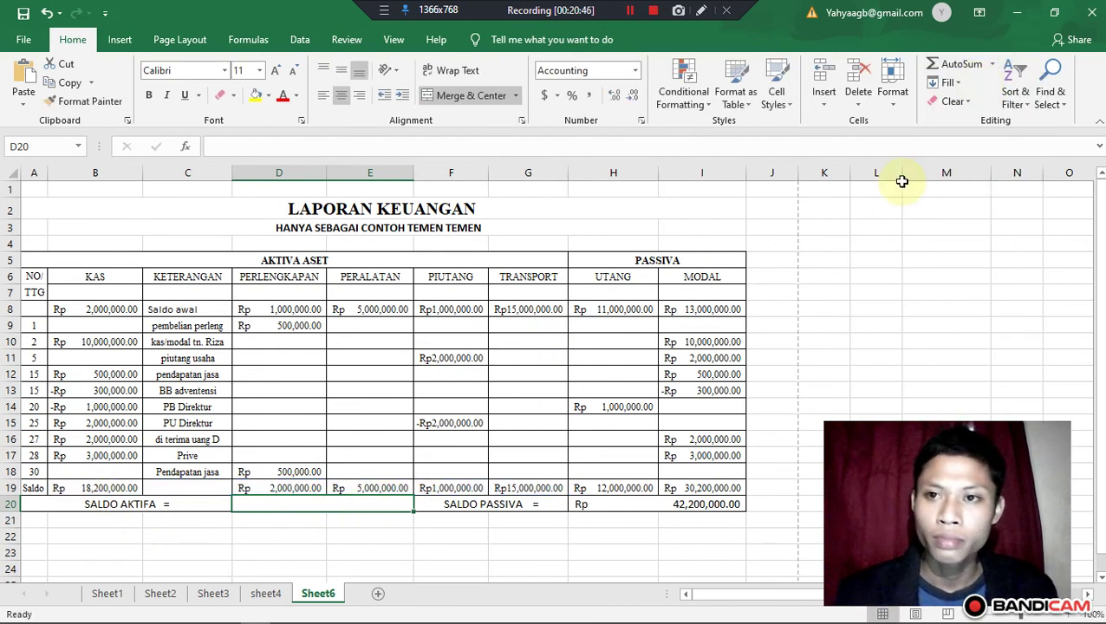
- Calculate SALDO AKTIFA in D20 with AutoSum over the Saldo row range B19:G19
{"action": "left_click", "coordinate": [992, 66]}
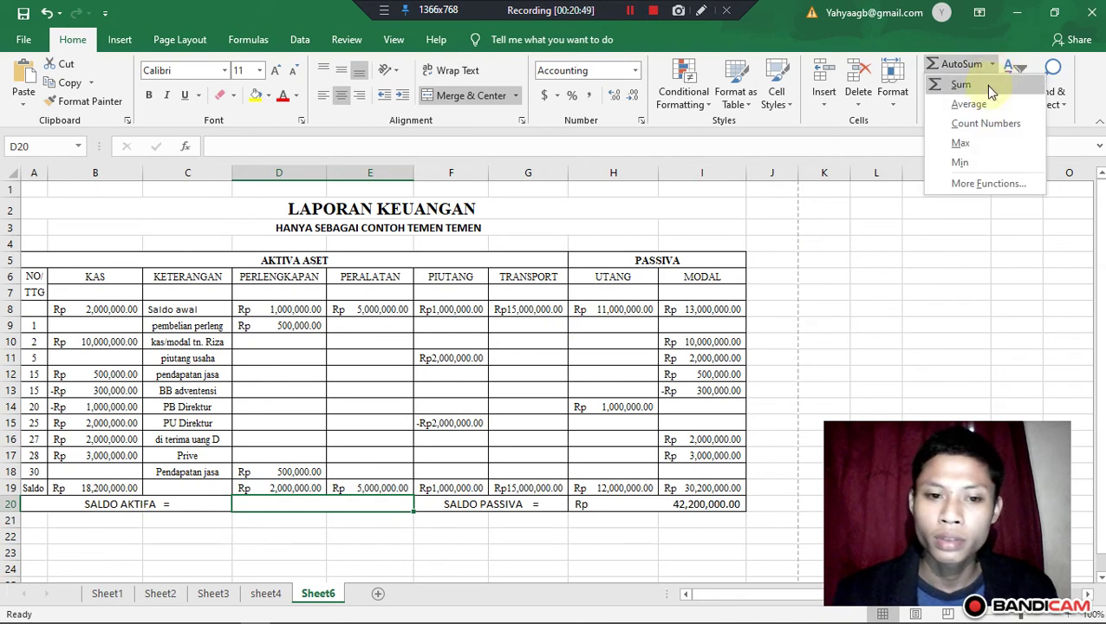
{"action": "left_click", "coordinate": [984, 85]}
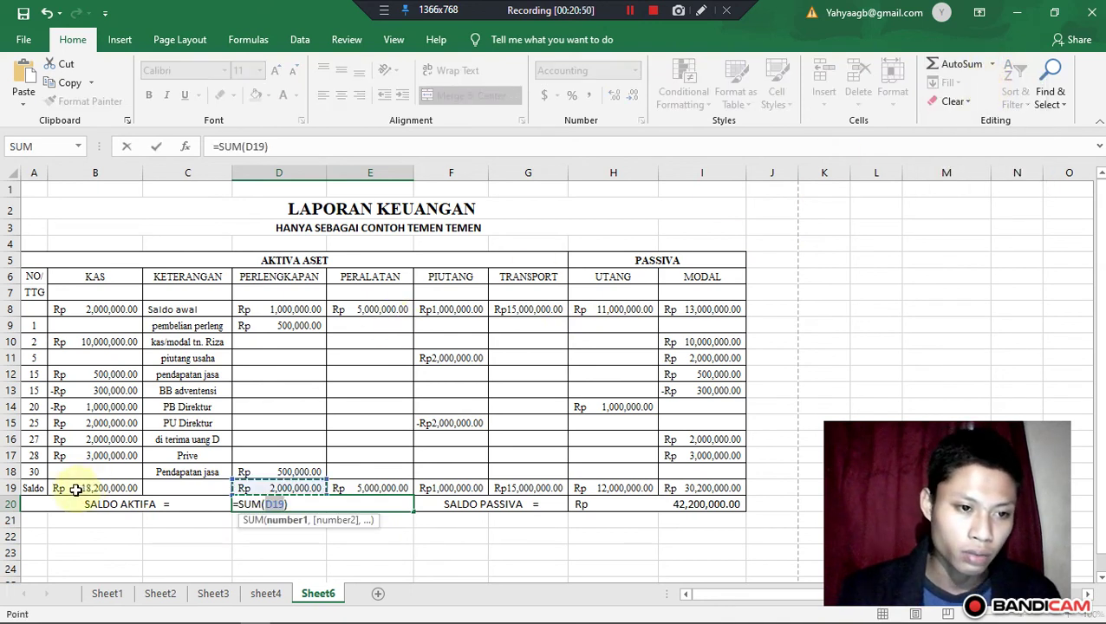
{"action": "left_click", "coordinate": [76, 490]}
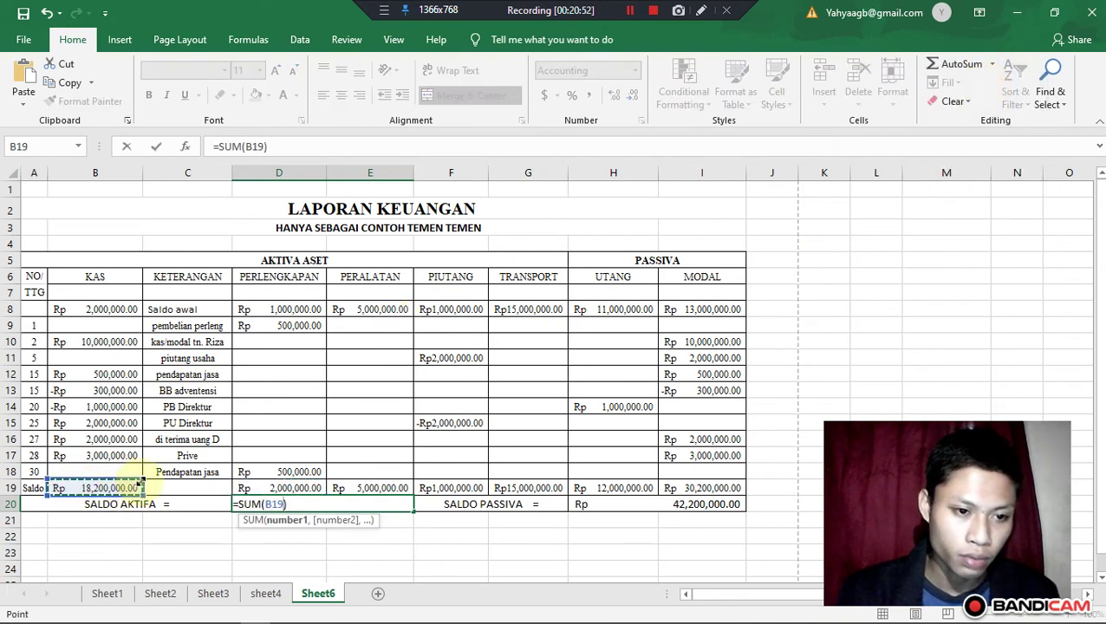
{"action": "left_click_drag", "start_coordinate": [139, 482], "coordinate": [303, 484]}
{"action": "left_click_drag", "start_coordinate": [378, 484], "coordinate": [553, 485]}
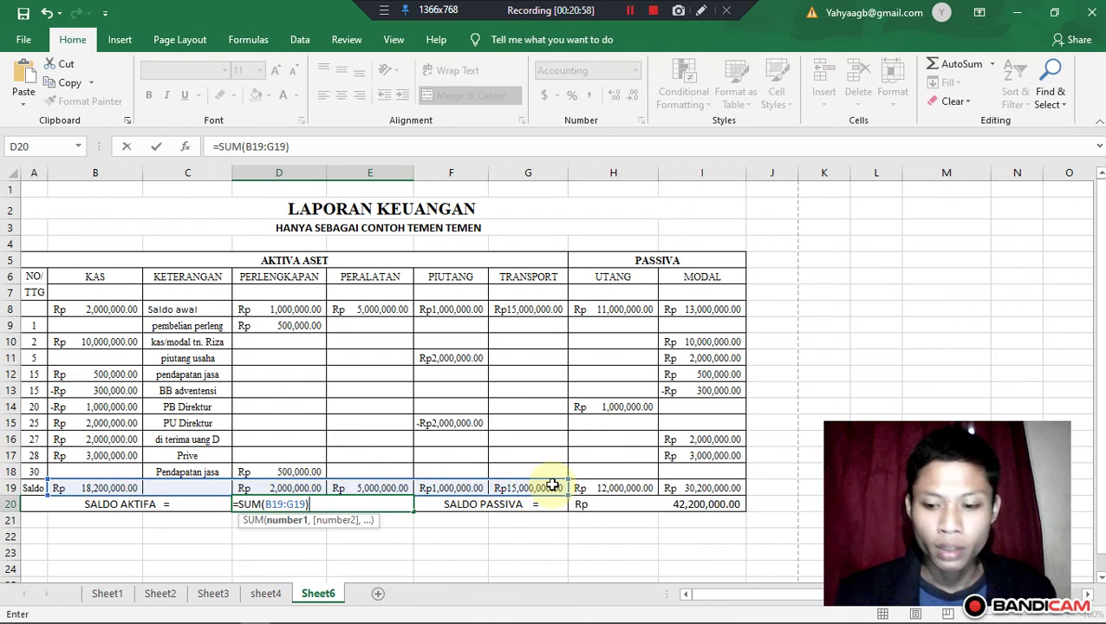
{"action": "key", "text": "Return"}
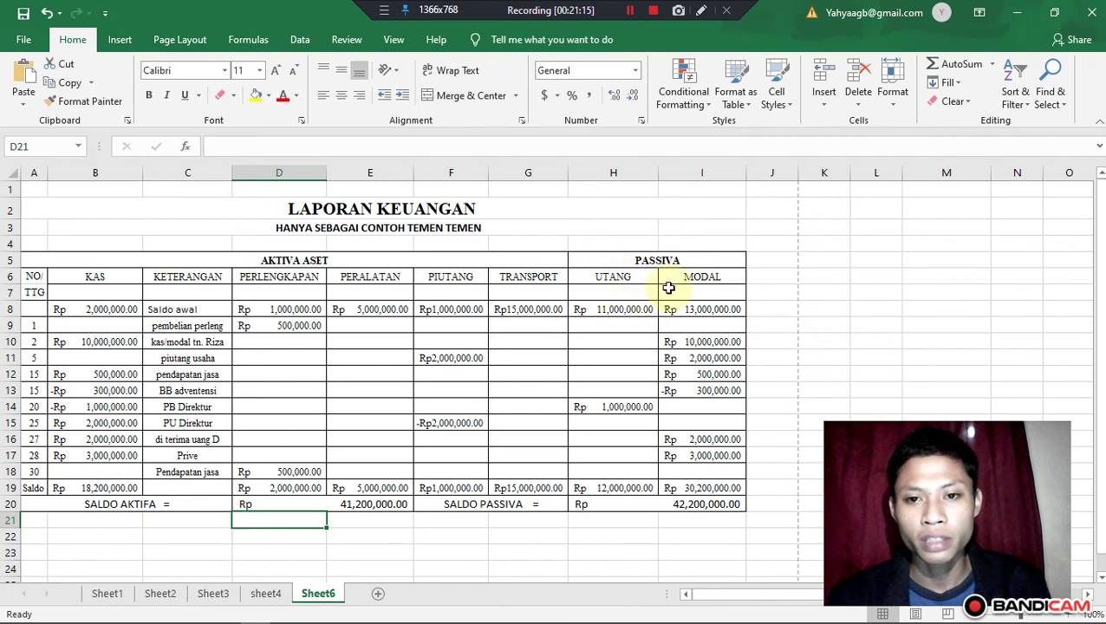
- Clear the SALDO PASSIVA formula in the merged cell H20
{"action": "left_click", "coordinate": [599, 309]}
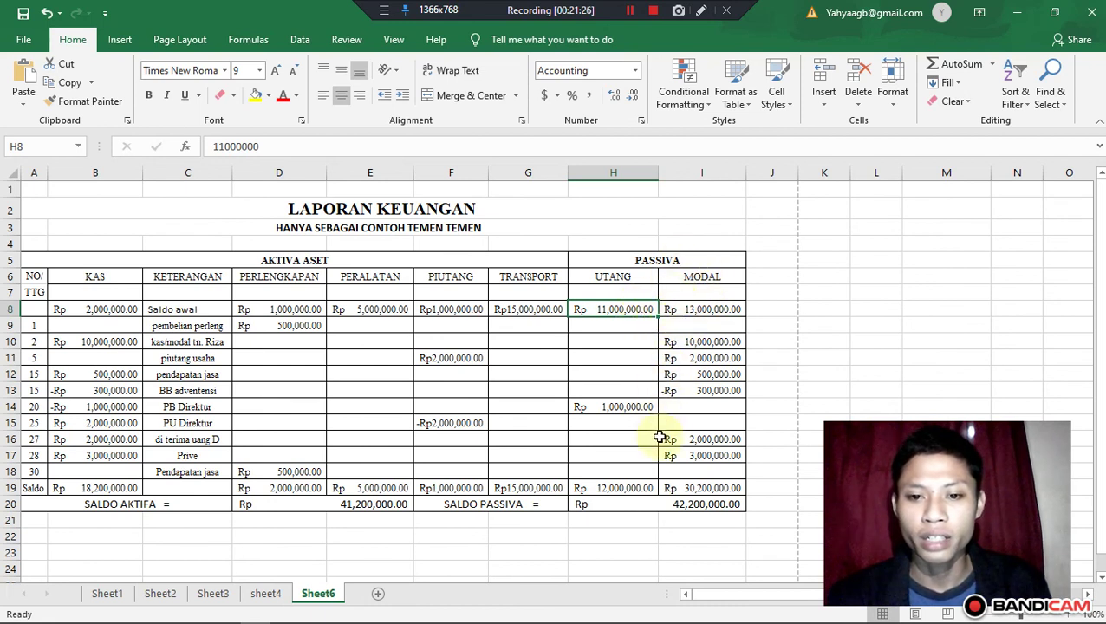
{"action": "left_click", "coordinate": [647, 508]}
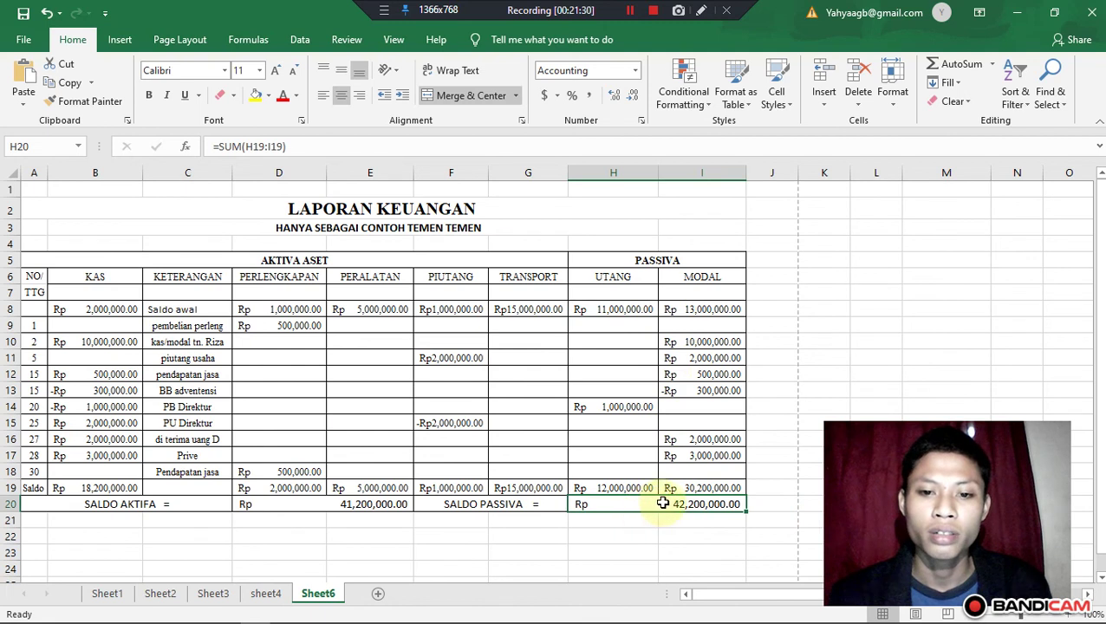
{"action": "double_click", "coordinate": [662, 503]}
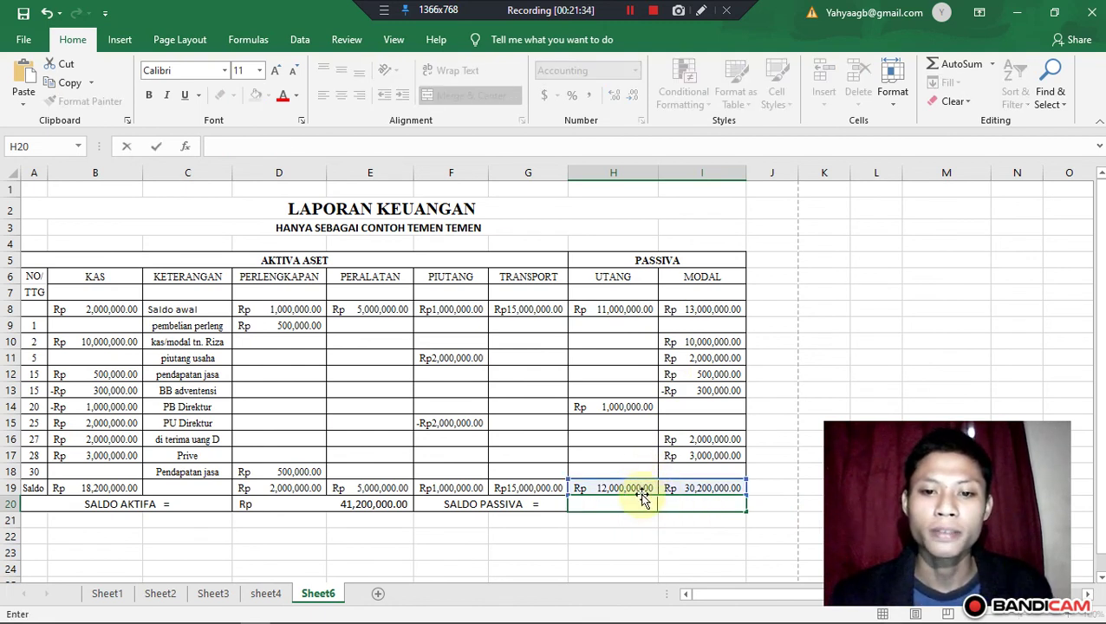
{"action": "left_click", "coordinate": [992, 64]}
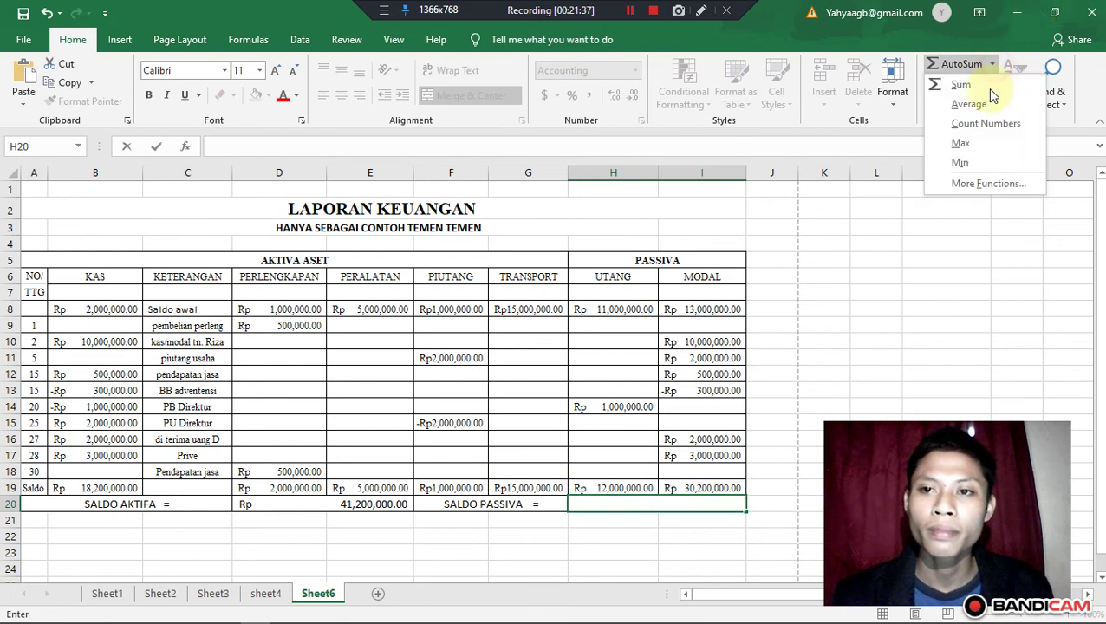
{"action": "key", "text": "Escape"}
{"action": "key", "text": "Escape"}
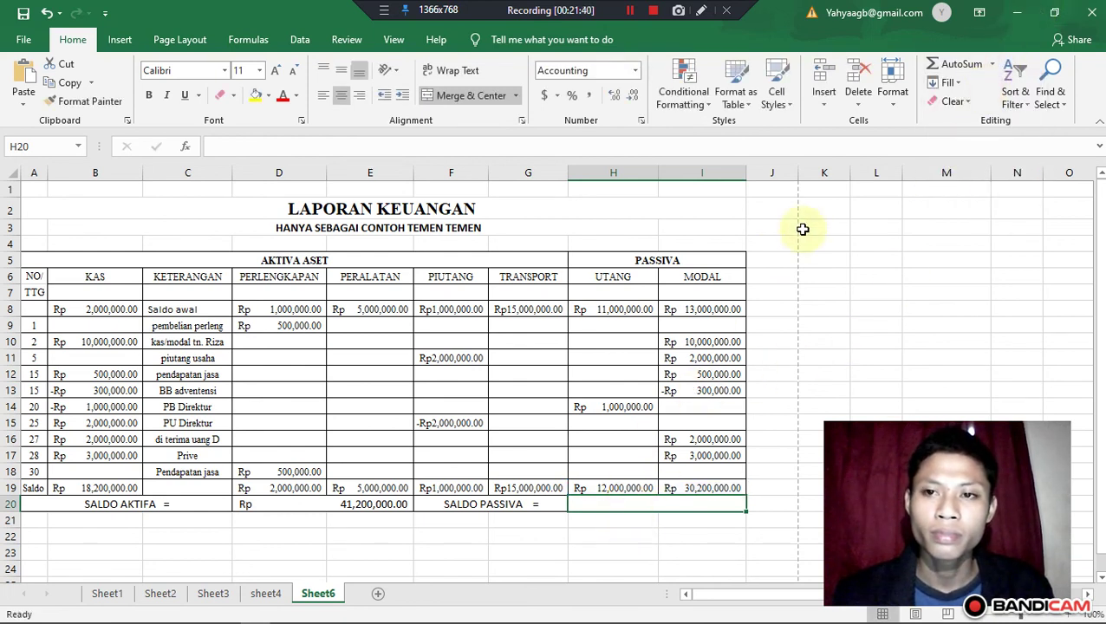
- Calculate SALDO PASSIVA in H20 with AutoSum over the Saldo row range H19:I19
{"action": "left_click", "coordinate": [992, 66]}
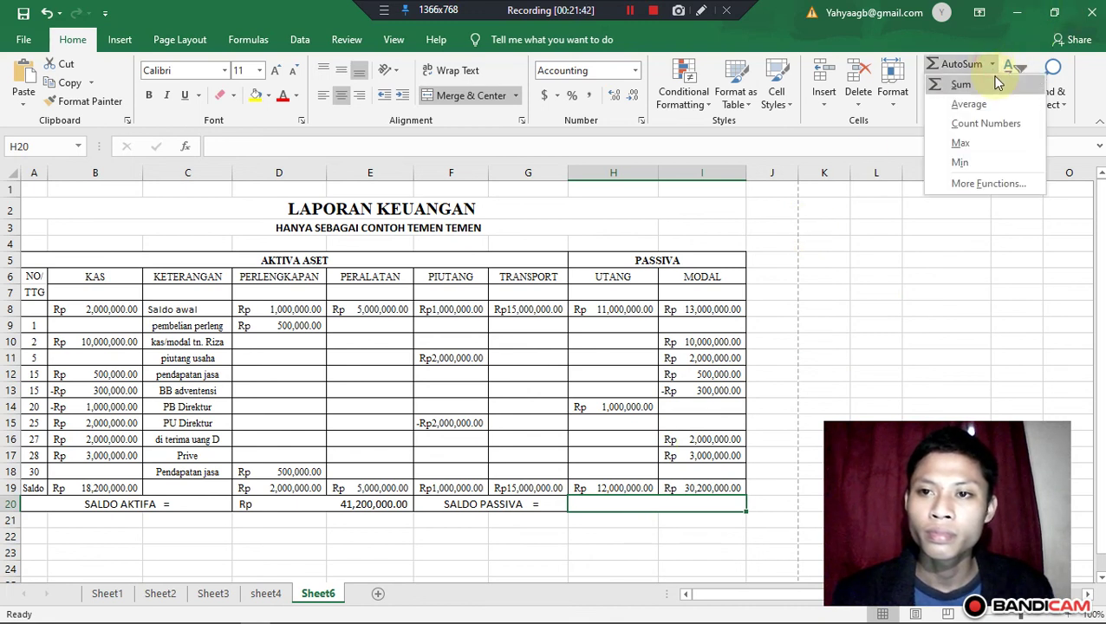
{"action": "left_click", "coordinate": [996, 80]}
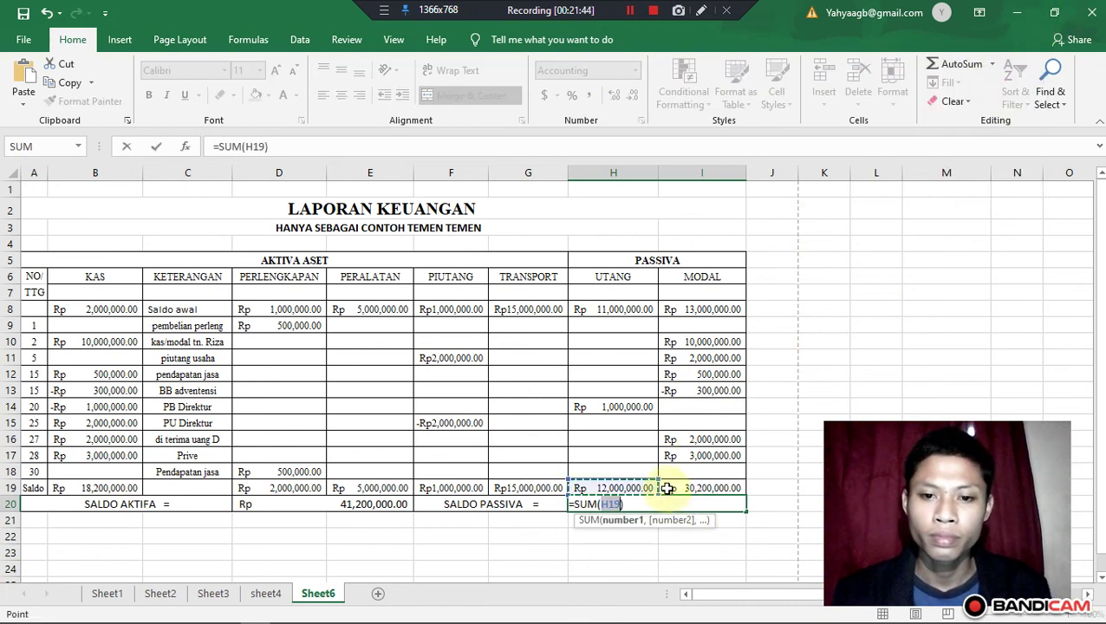
{"action": "left_click_drag", "start_coordinate": [659, 481], "coordinate": [712, 480]}
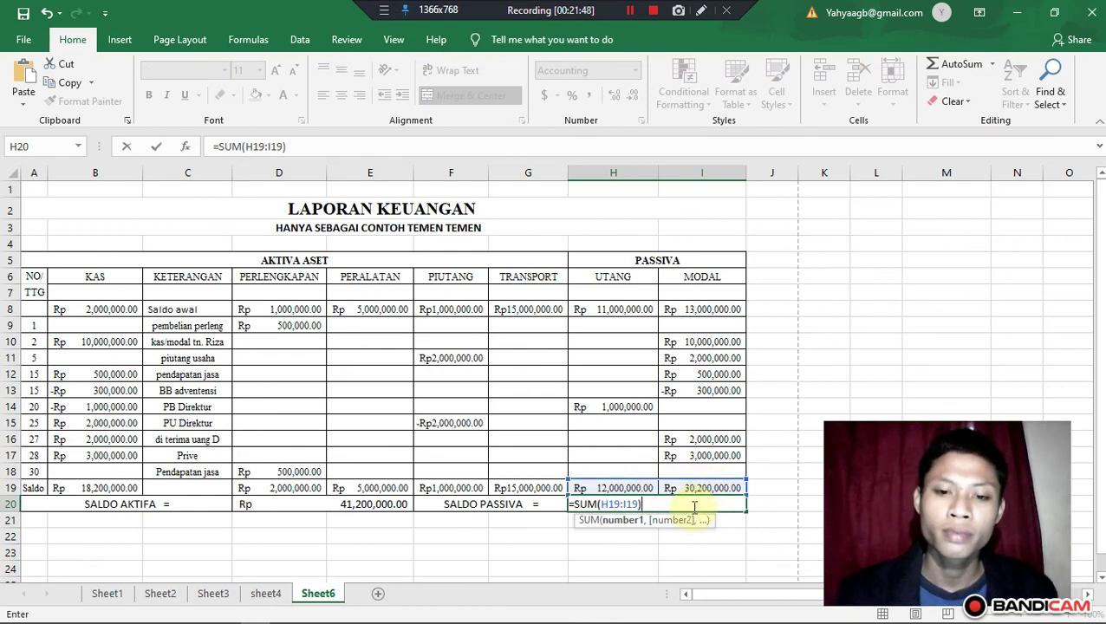
{"action": "key", "text": "Return"}
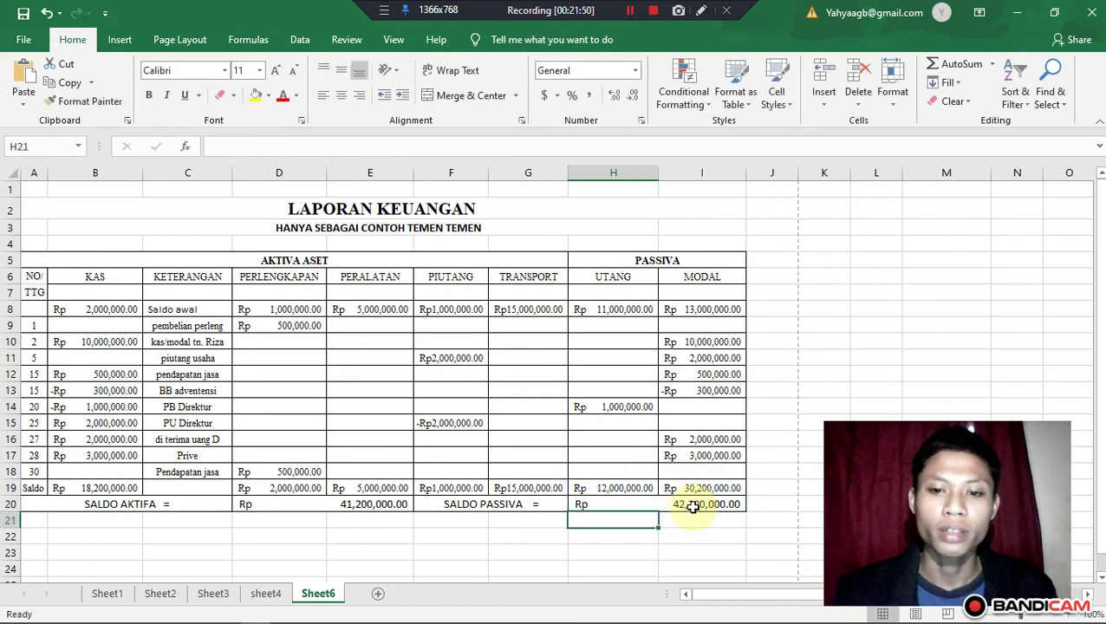
{"action": "left_click", "coordinate": [604, 553]}
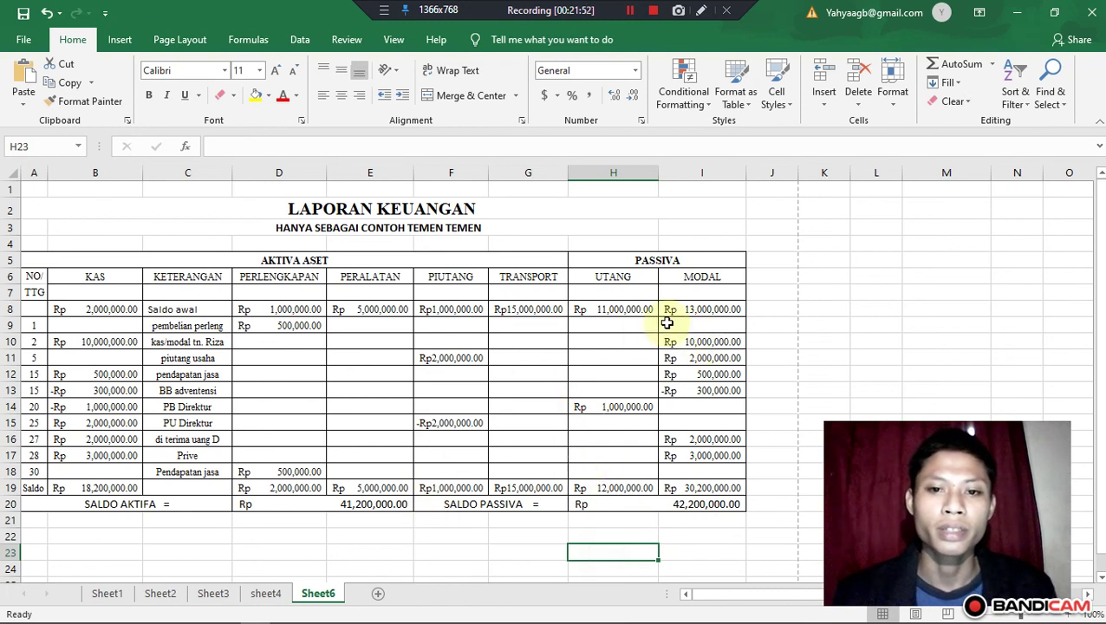
{"action": "left_click_drag", "start_coordinate": [687, 305], "coordinate": [685, 487]}
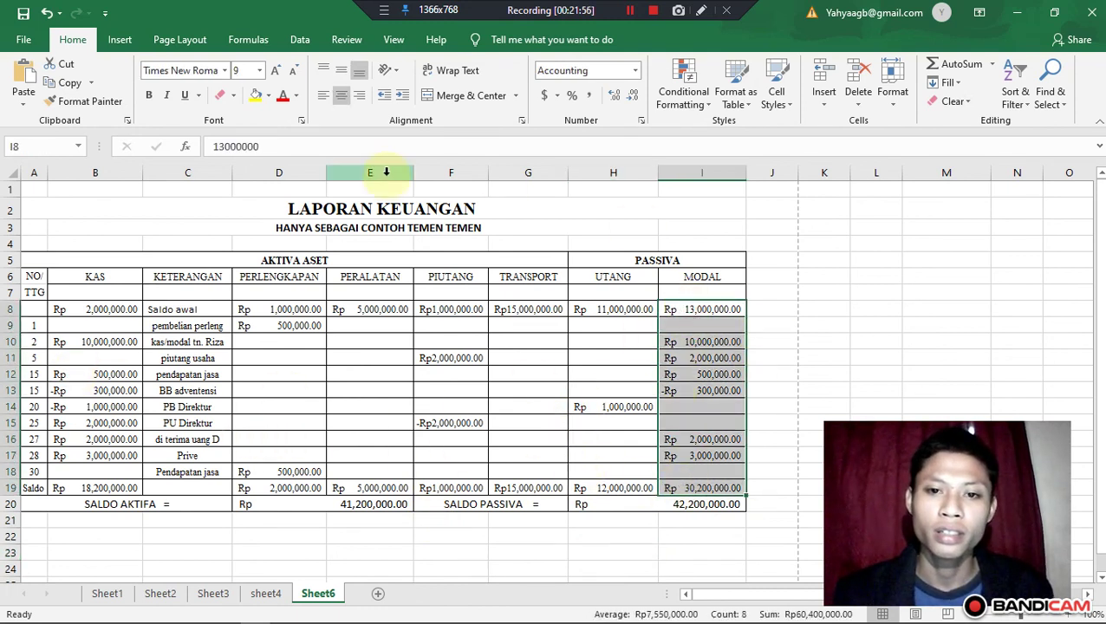
{"action": "left_click", "coordinate": [646, 238]}
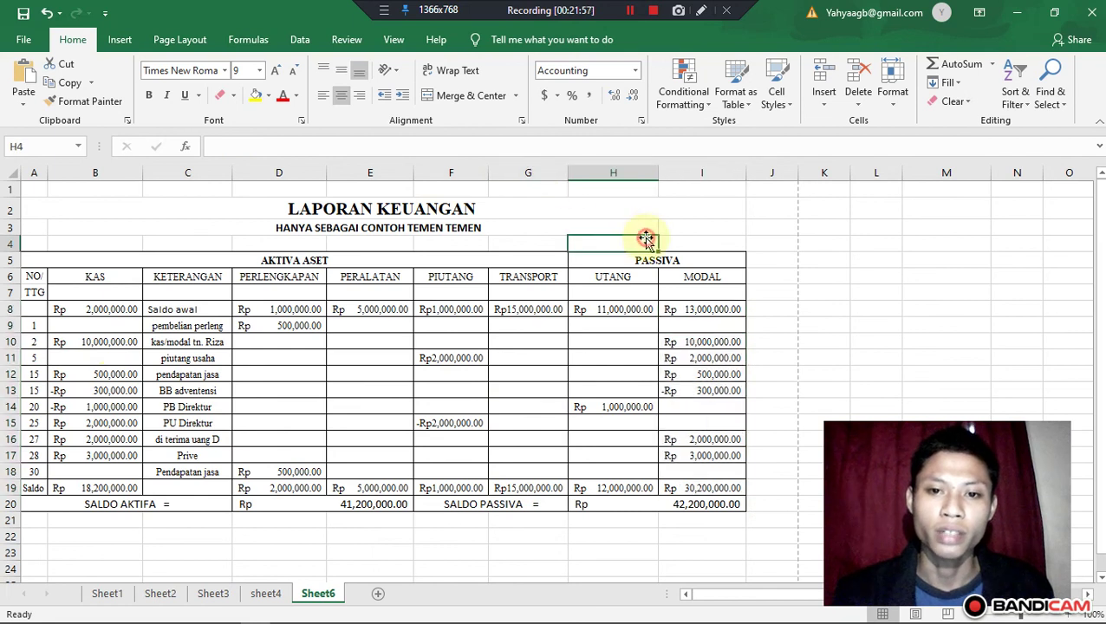
{"action": "left_click", "coordinate": [695, 488]}
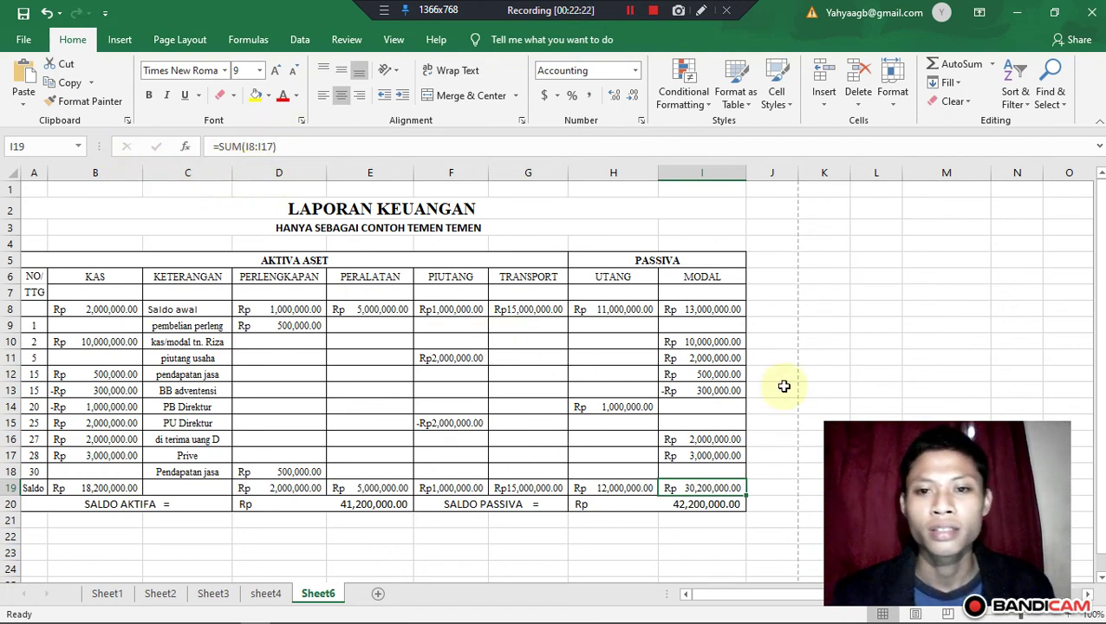
{"action": "left_click", "coordinate": [993, 66]}
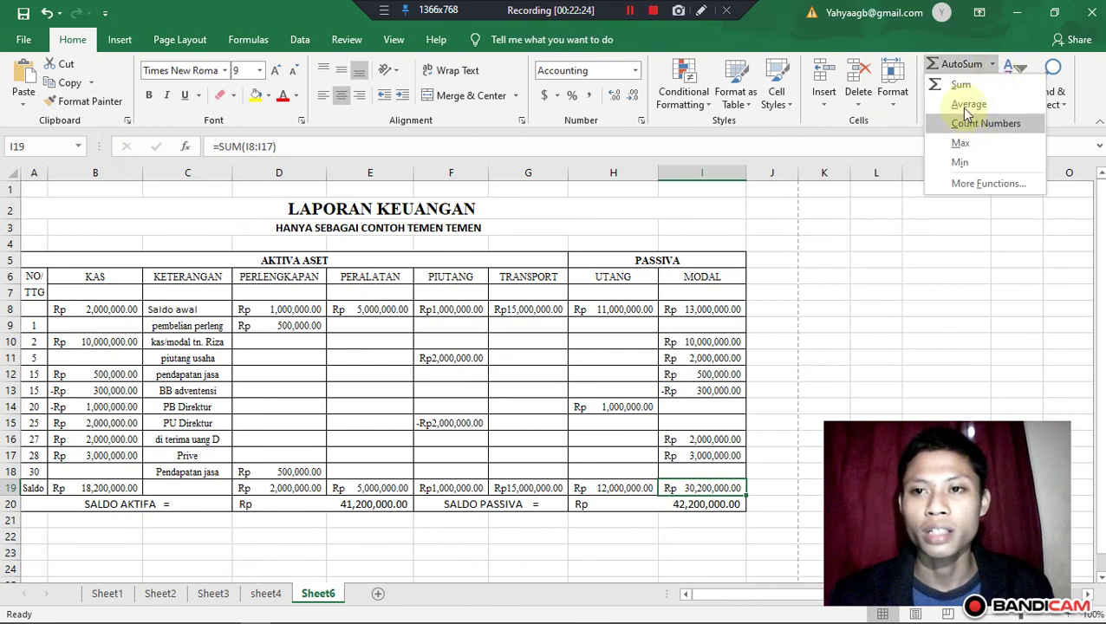
{"action": "left_click", "coordinate": [532, 352]}
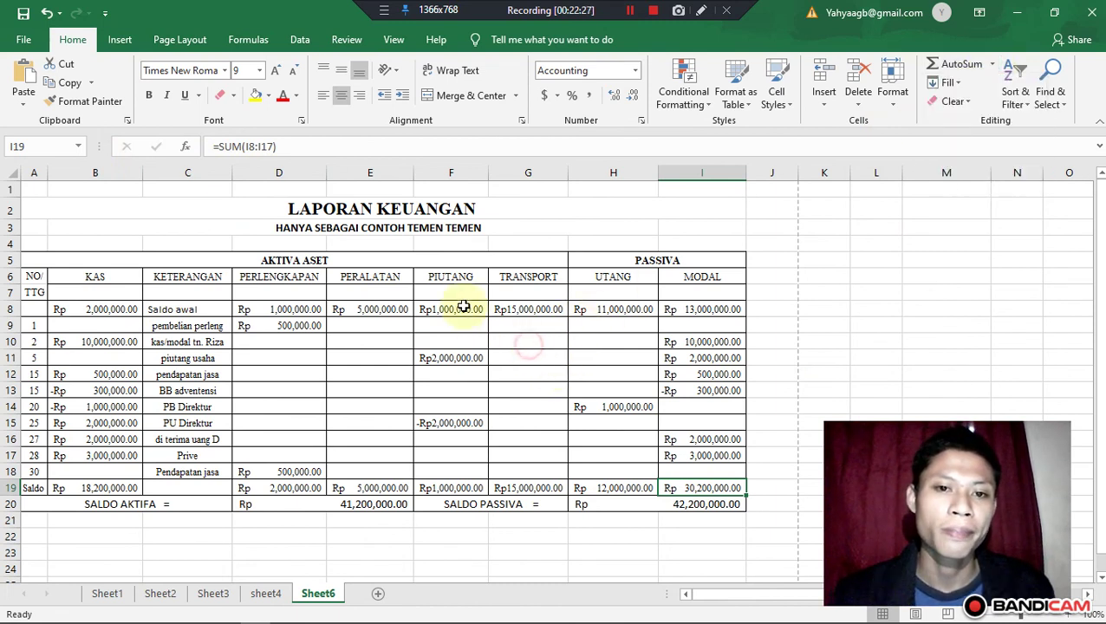
{"action": "left_click", "coordinate": [694, 309]}
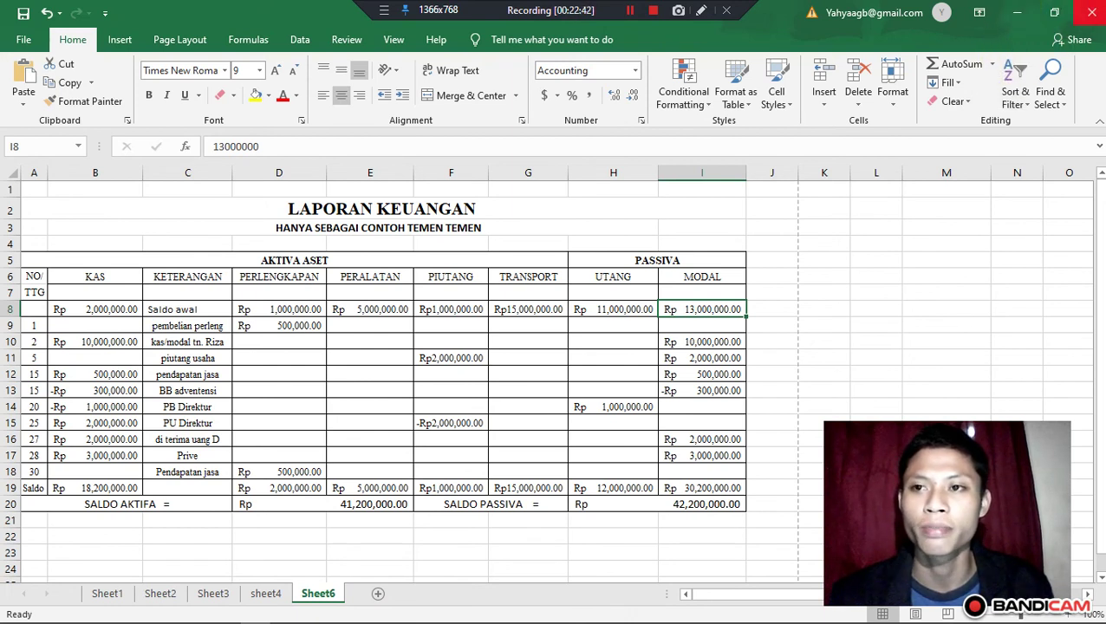
- Close the workbook and save its changes as Book1.xlsx in the OneDrive Dokumen folder
{"action": "left_click", "coordinate": [1090, 12]}
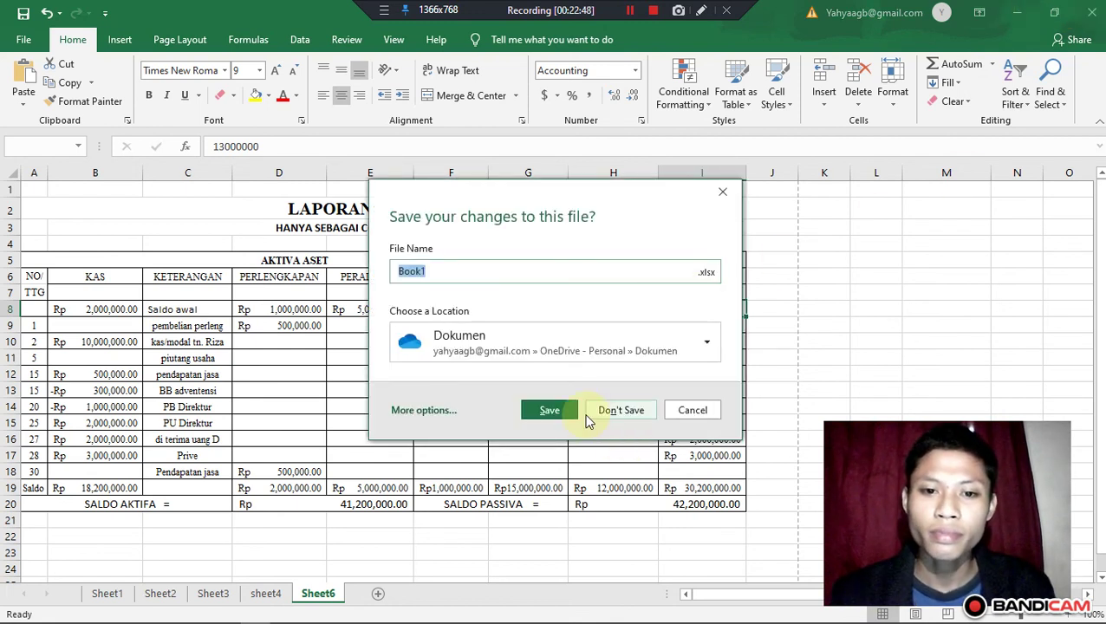
{"action": "left_click", "coordinate": [555, 412]}
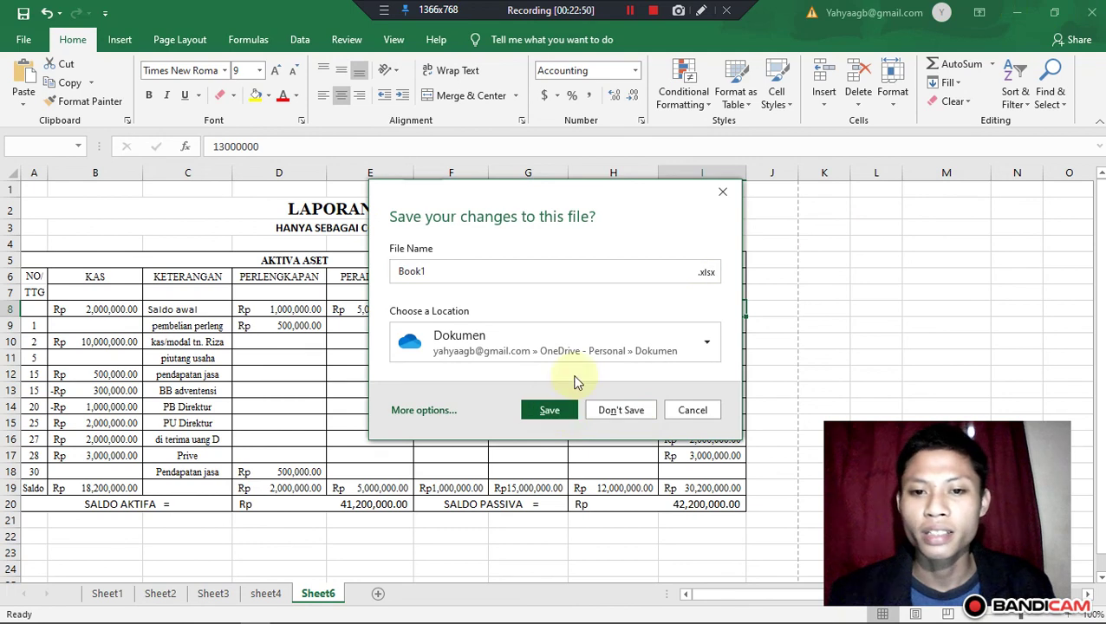